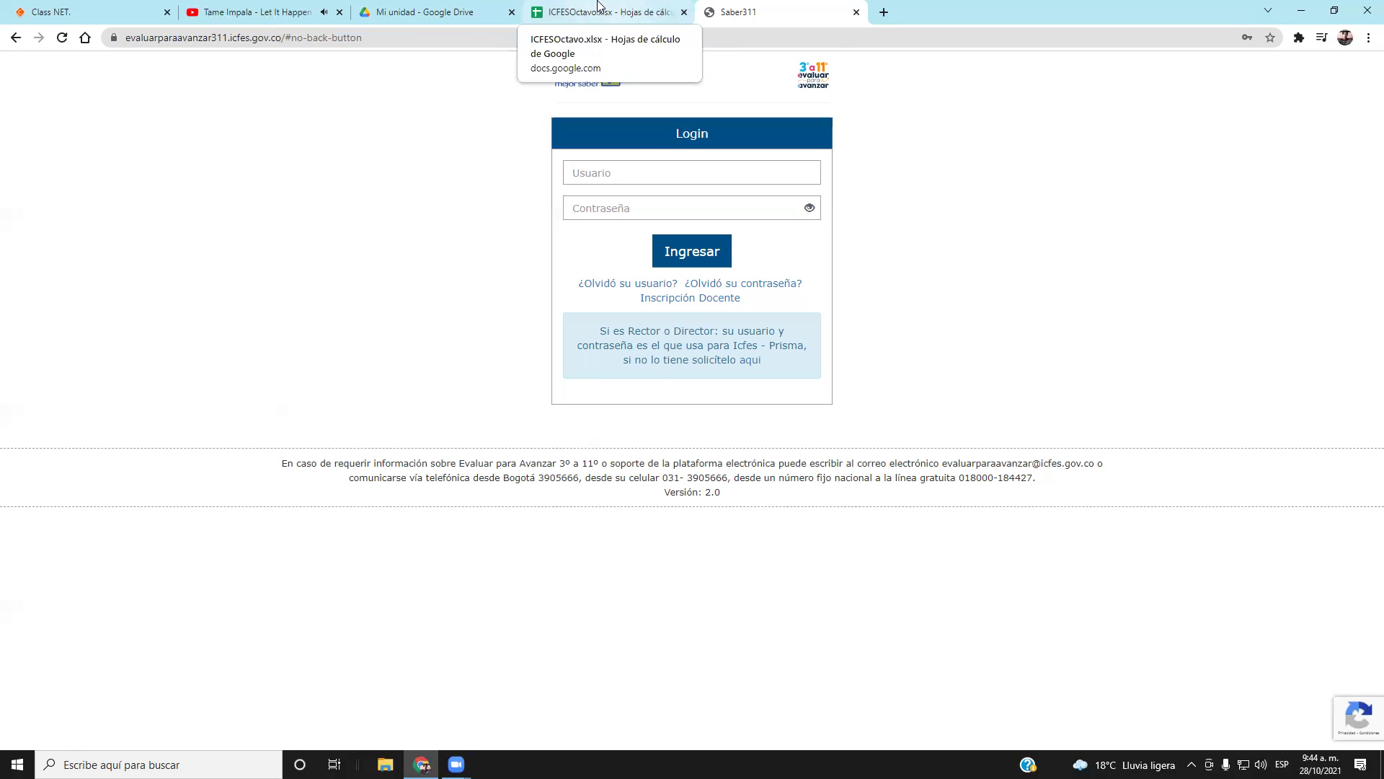
Switch to the ICFESOctavo spreadsheet and look over the user and name cells of the first students
click(598, 5)
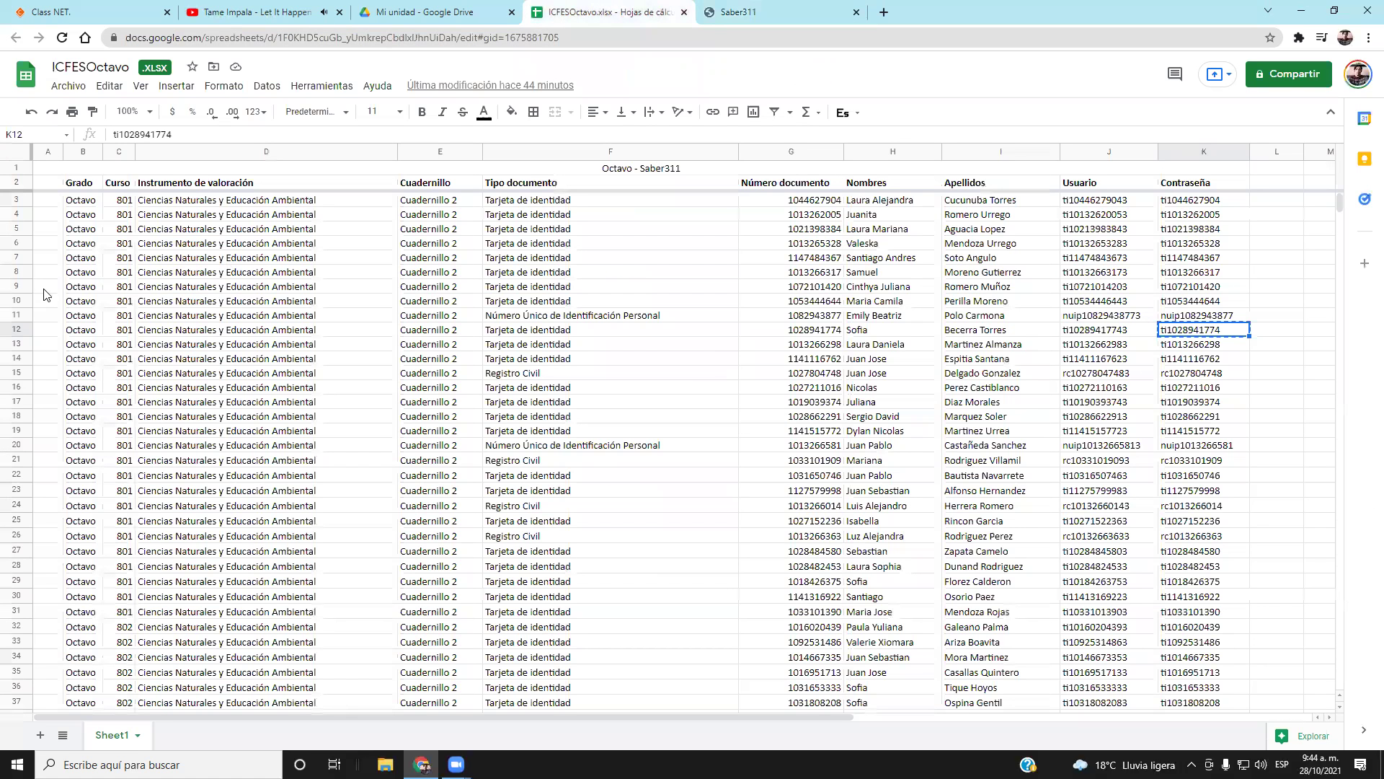
click(1067, 202)
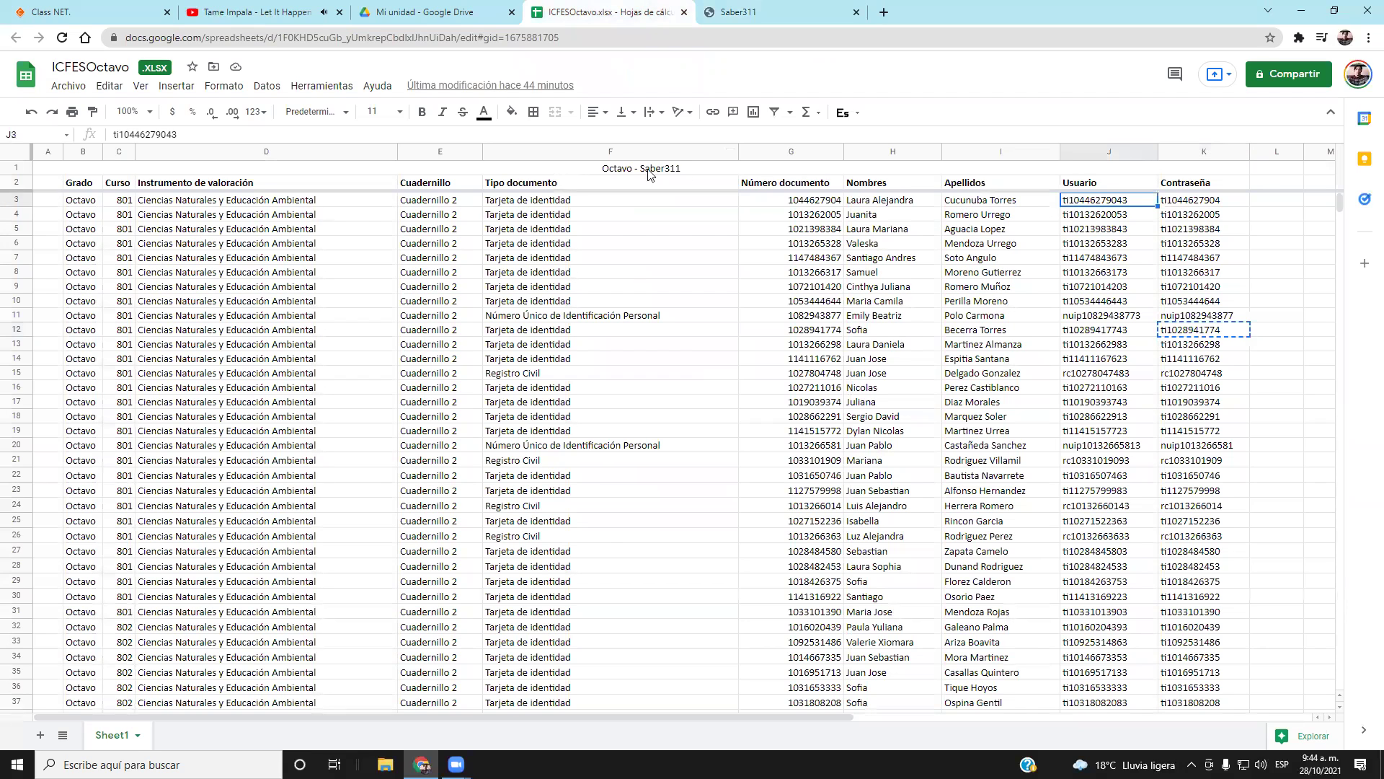
click(875, 204)
click(947, 206)
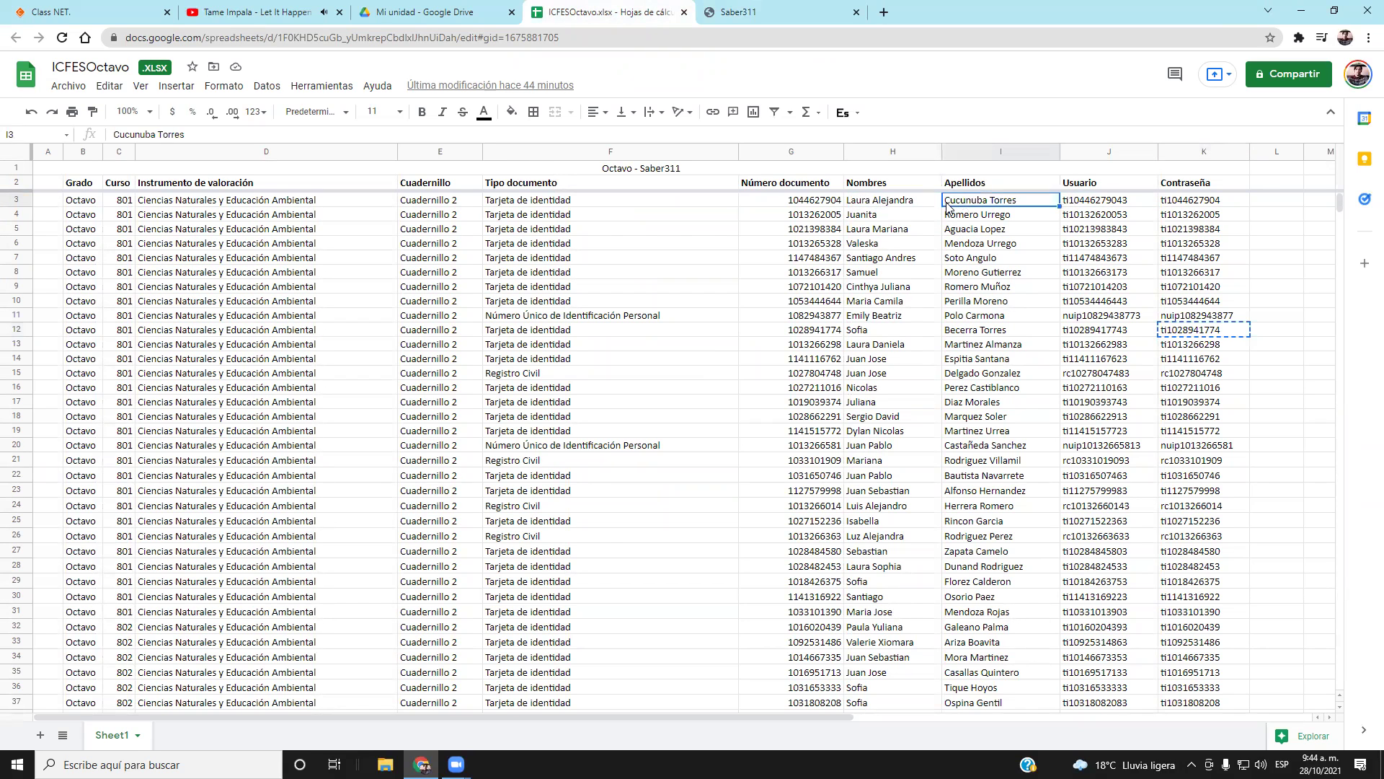
key(Down)
key(Down)
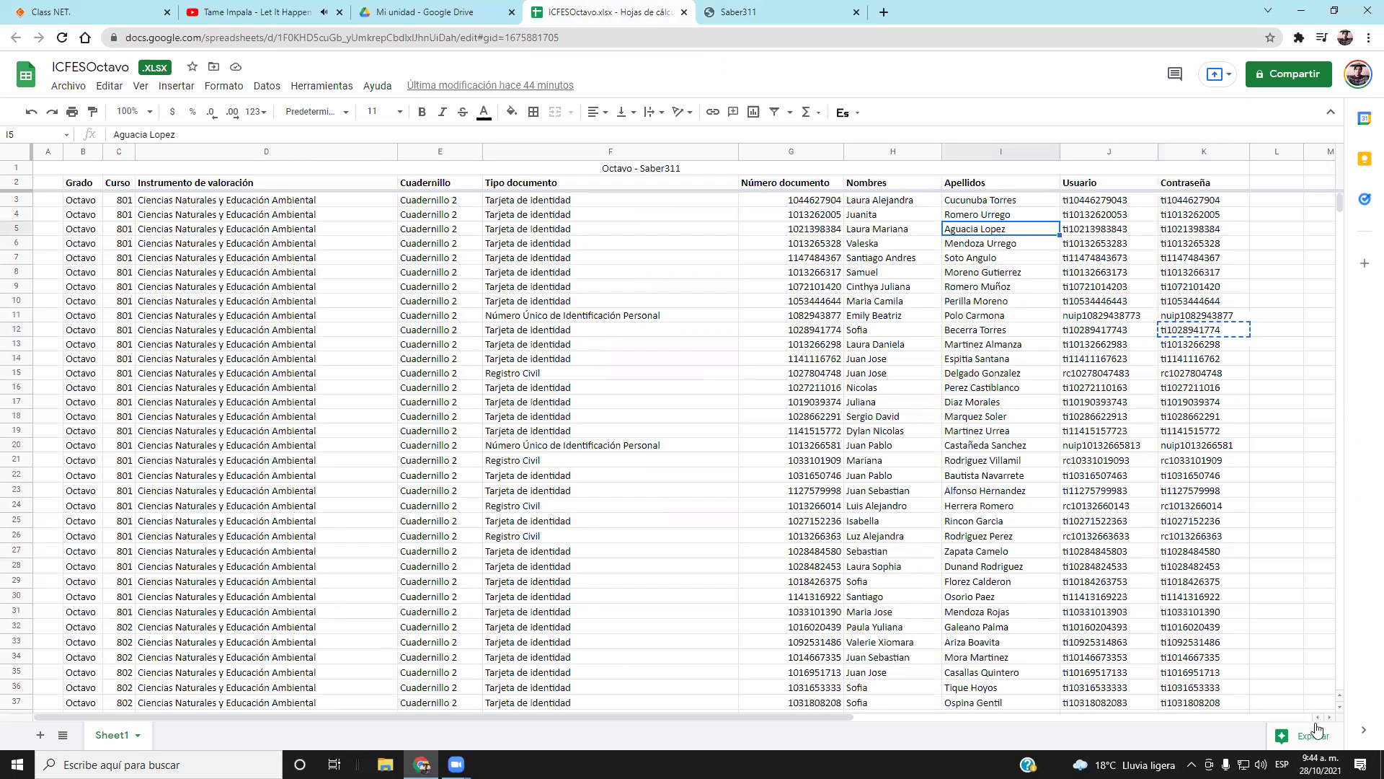
Set the sheet zoom to 200% and bring the Usuario and Contraseña columns into view on row 5
click(128, 111)
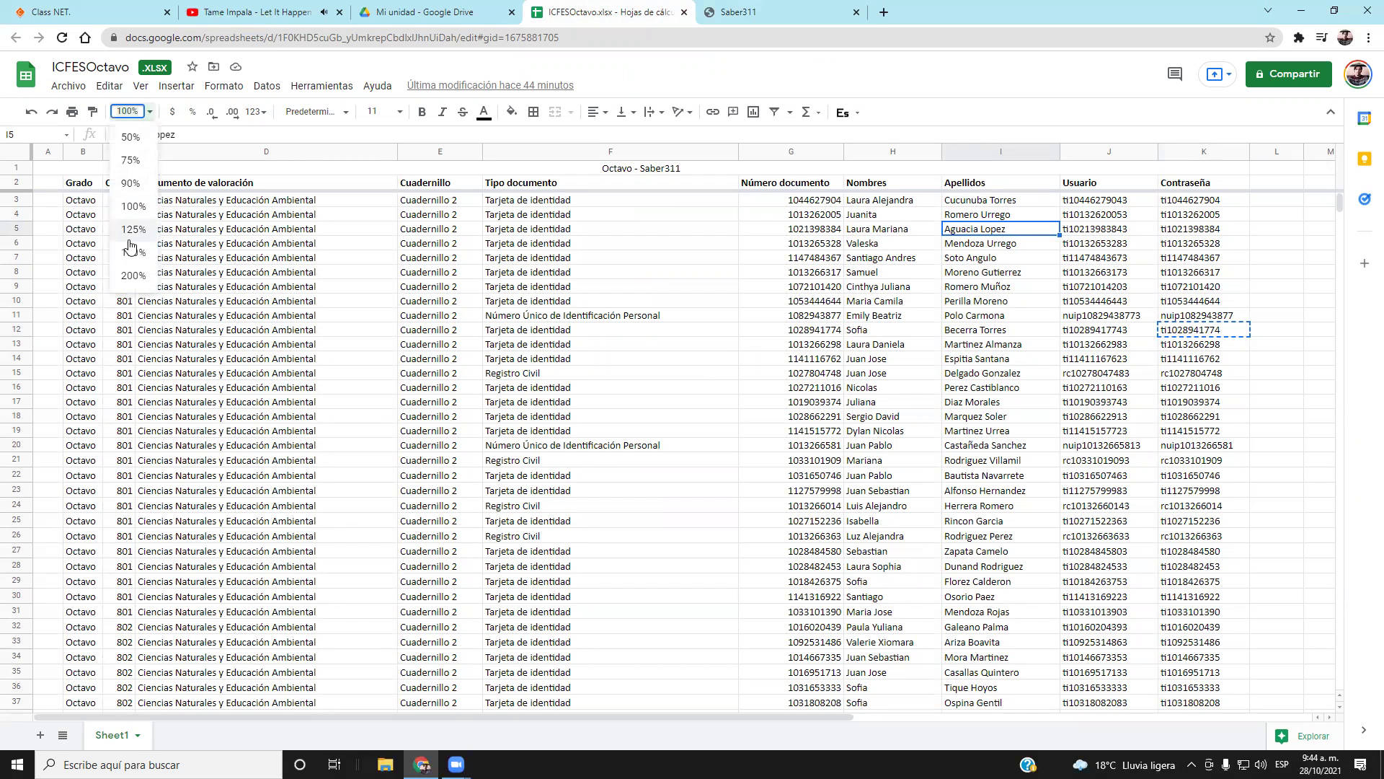
click(128, 281)
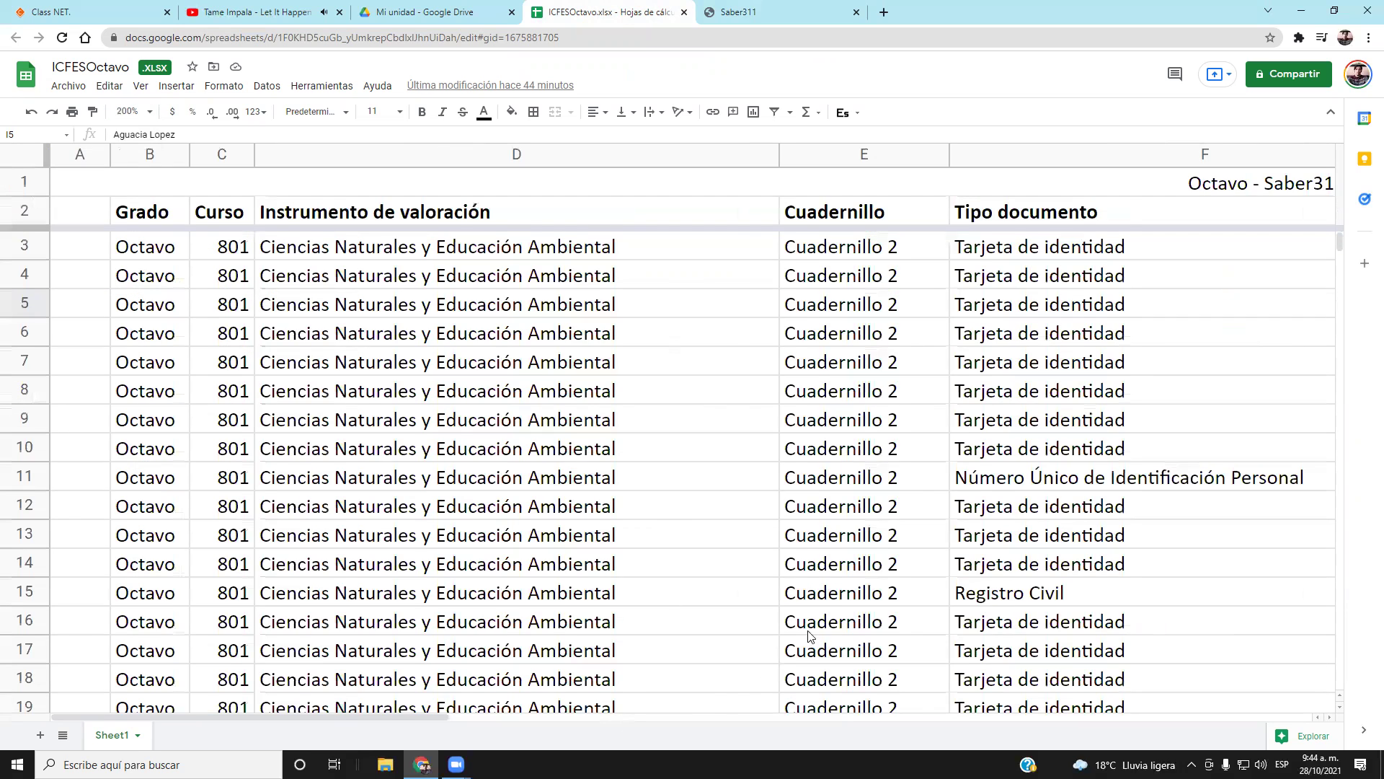
key(Right)
key(Right)
key(Right)
key(Right)
key(Left)
key(Left)
key(Left)
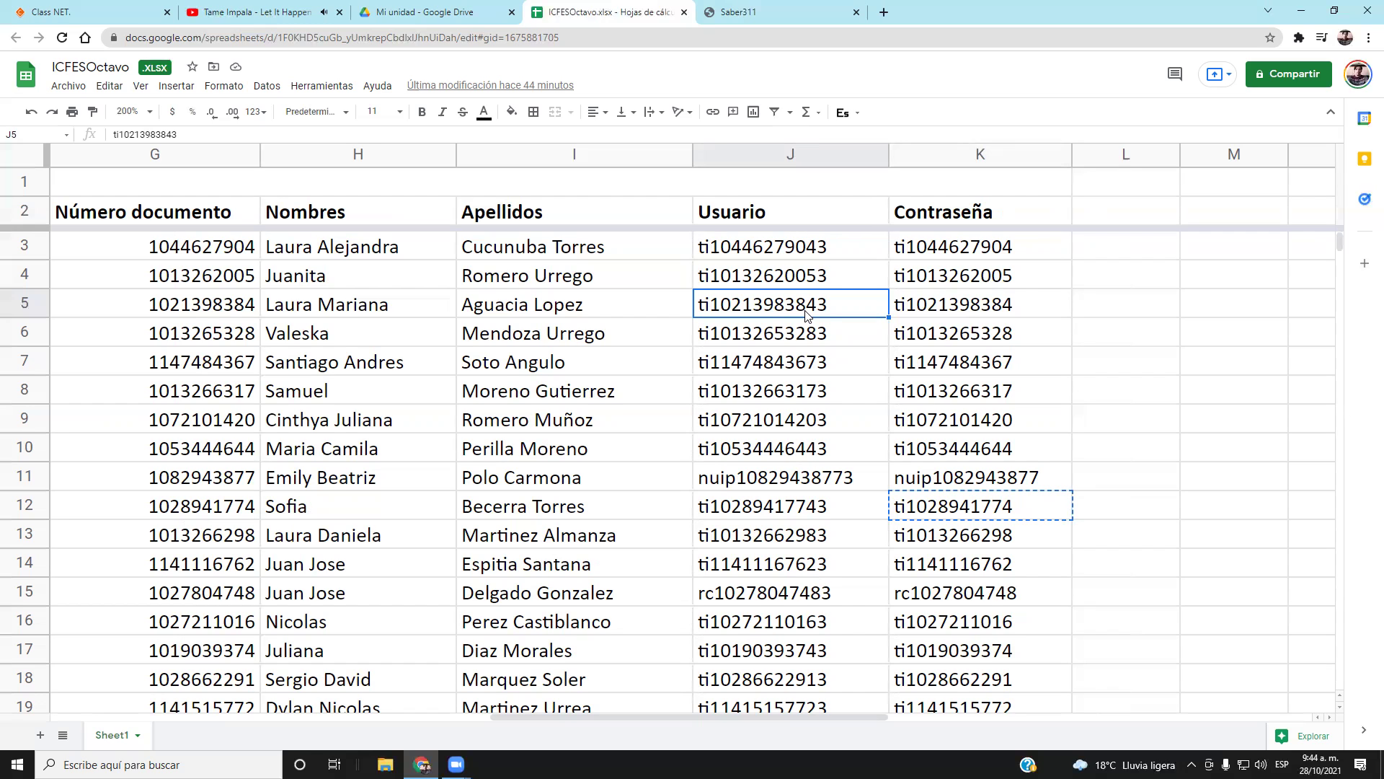
Fill the whole of row 5 with yellow to highlight that student's record
click(25, 305)
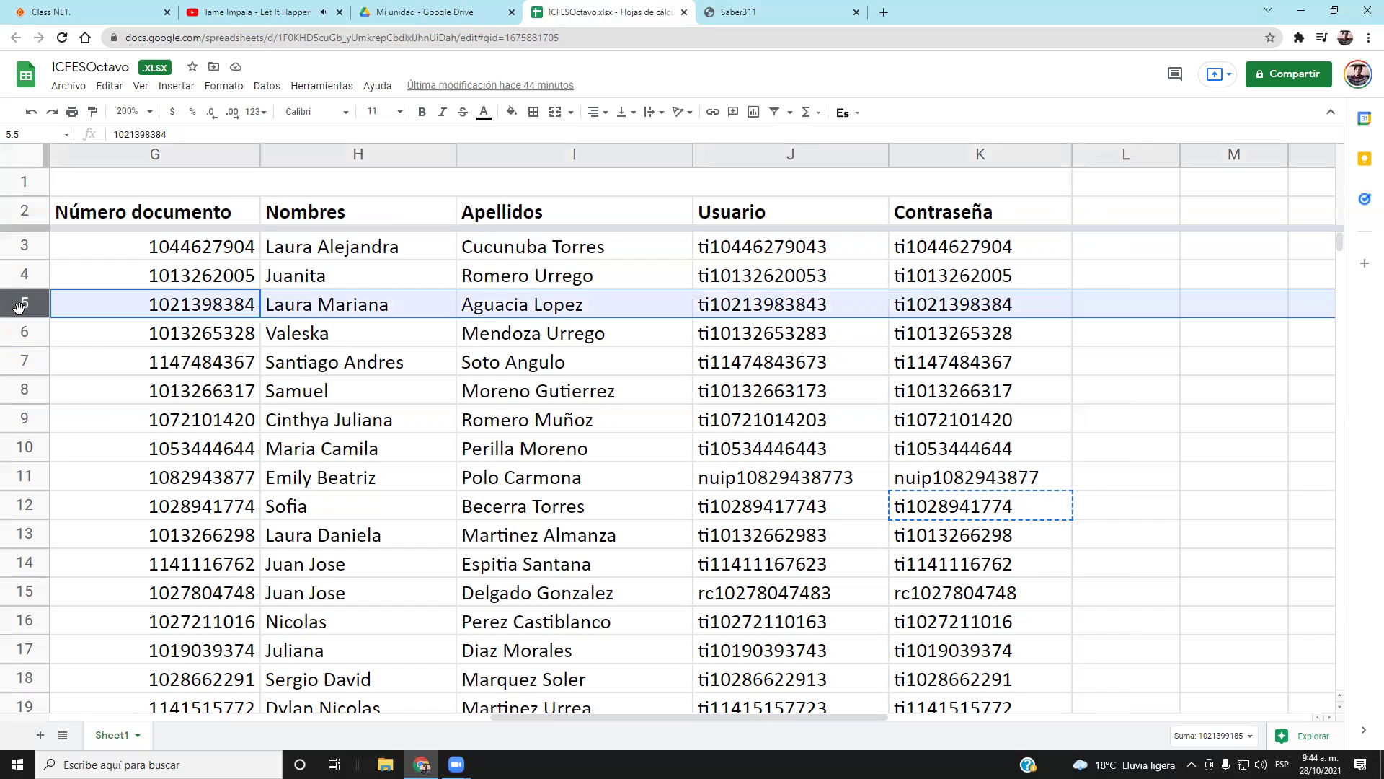
click(511, 111)
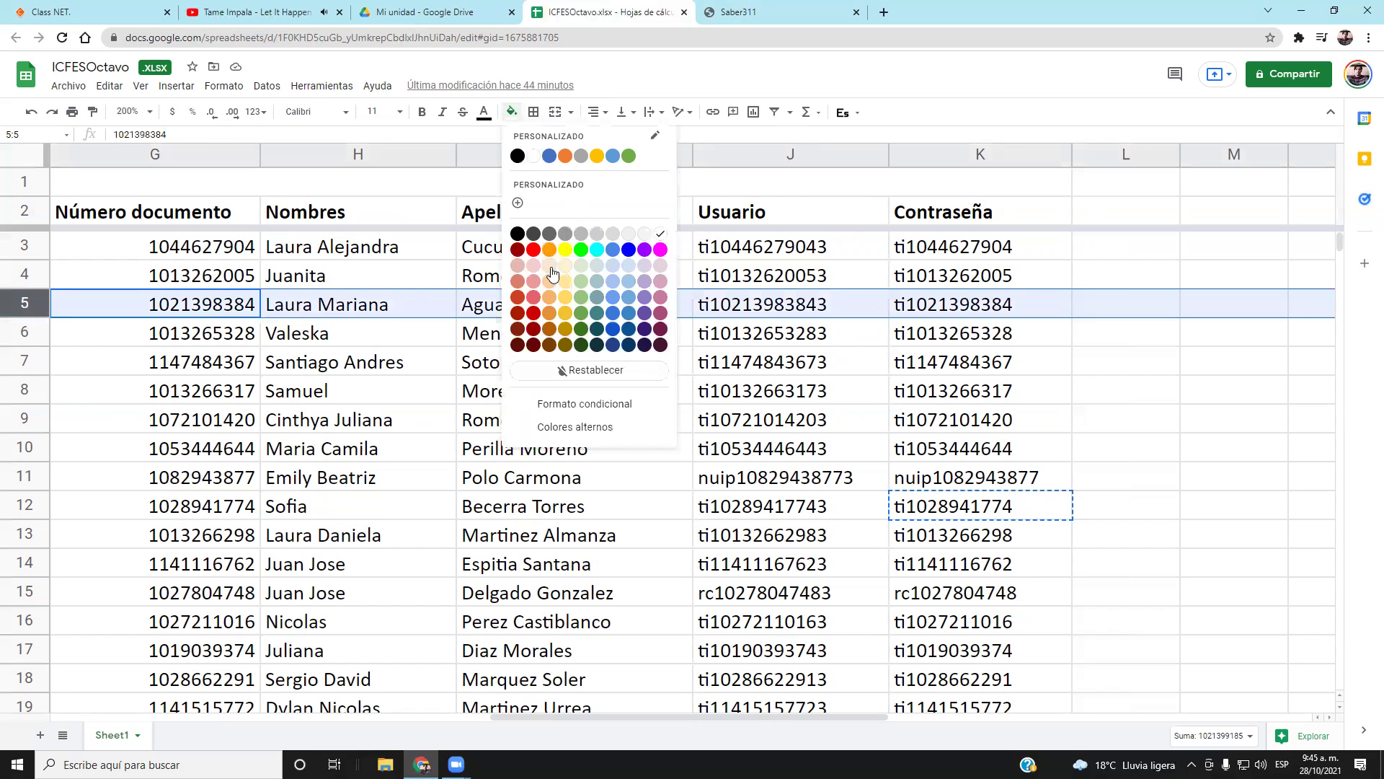
click(565, 249)
click(1038, 360)
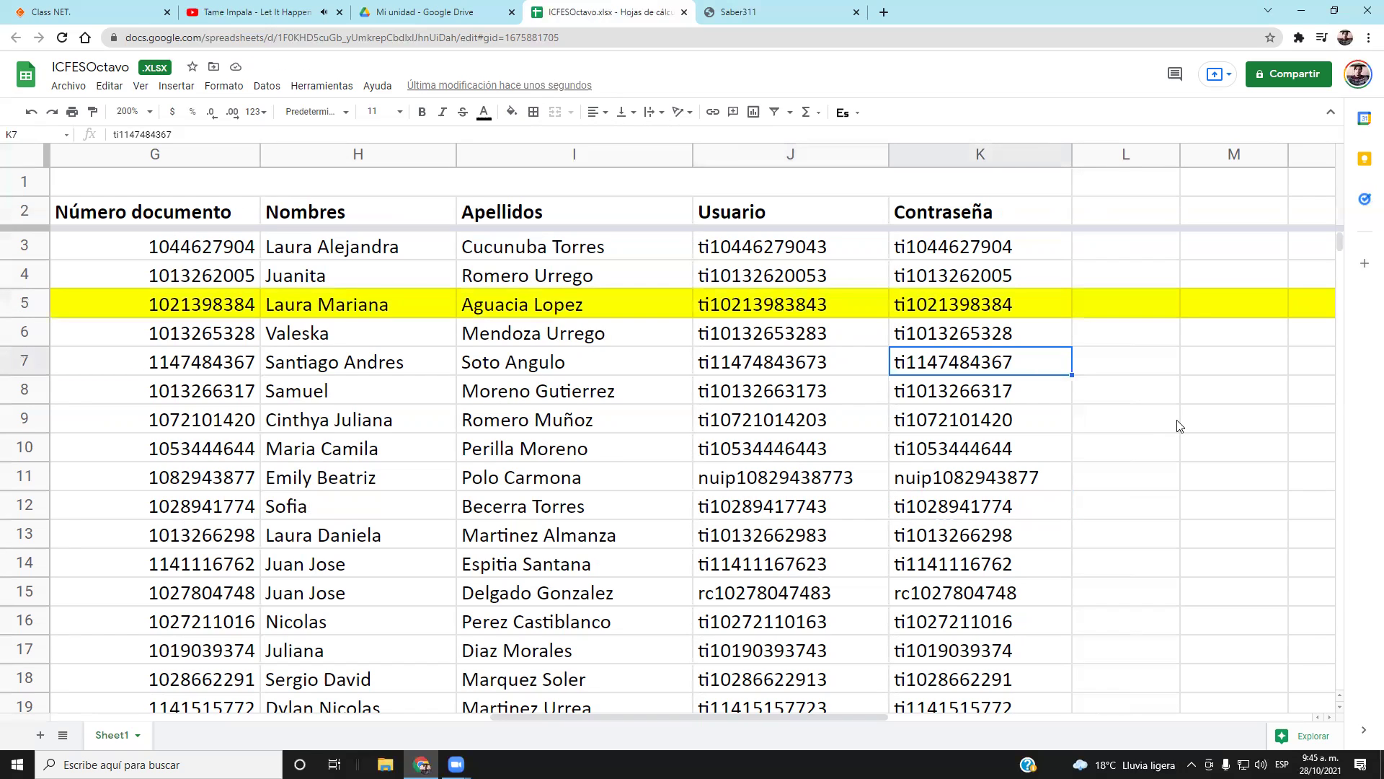
Single out the final digit of the Usuario value in row 5, leaving the cell without changing it
click(819, 306)
double_click(819, 307)
drag(824, 305, 815, 304)
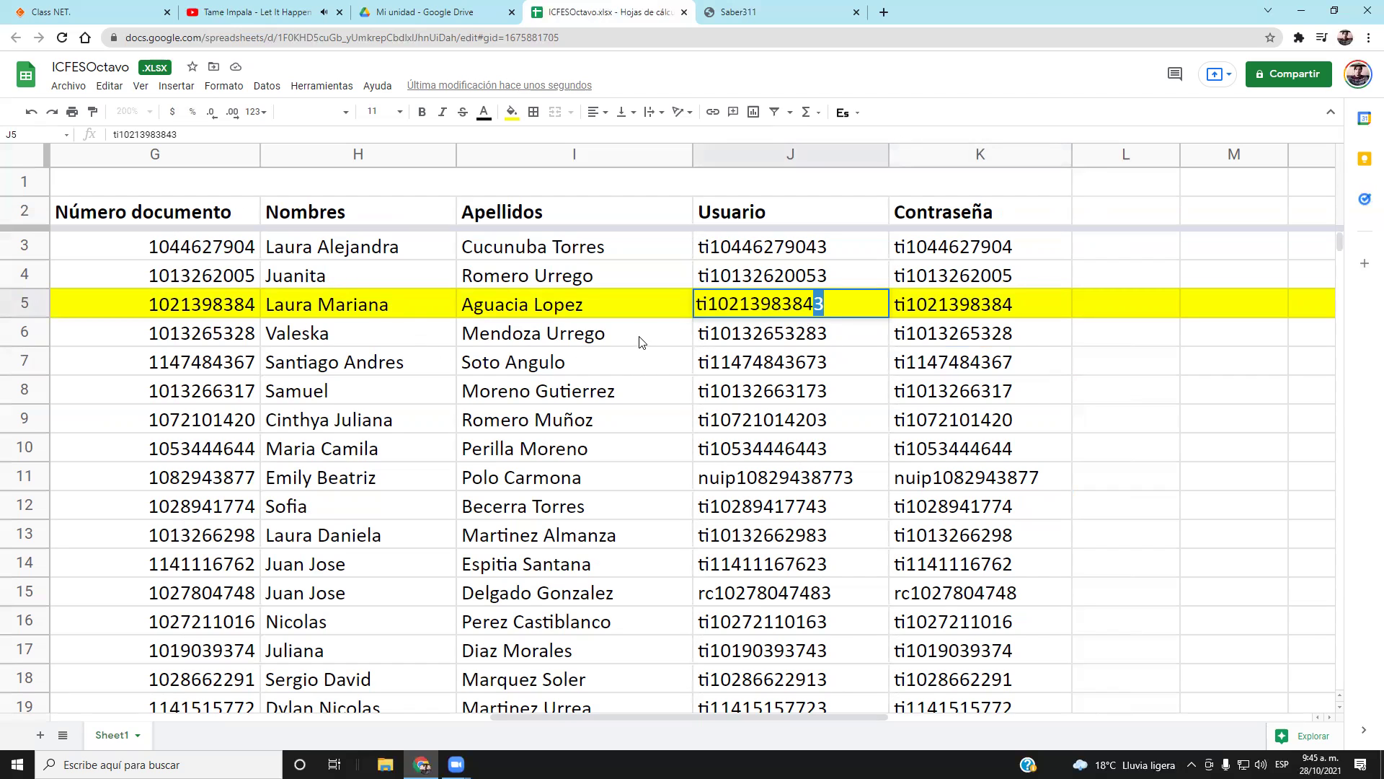
click(747, 340)
Highlight the student record in row 8 with a yellow fill across the entire row
key(Down)
key(Down)
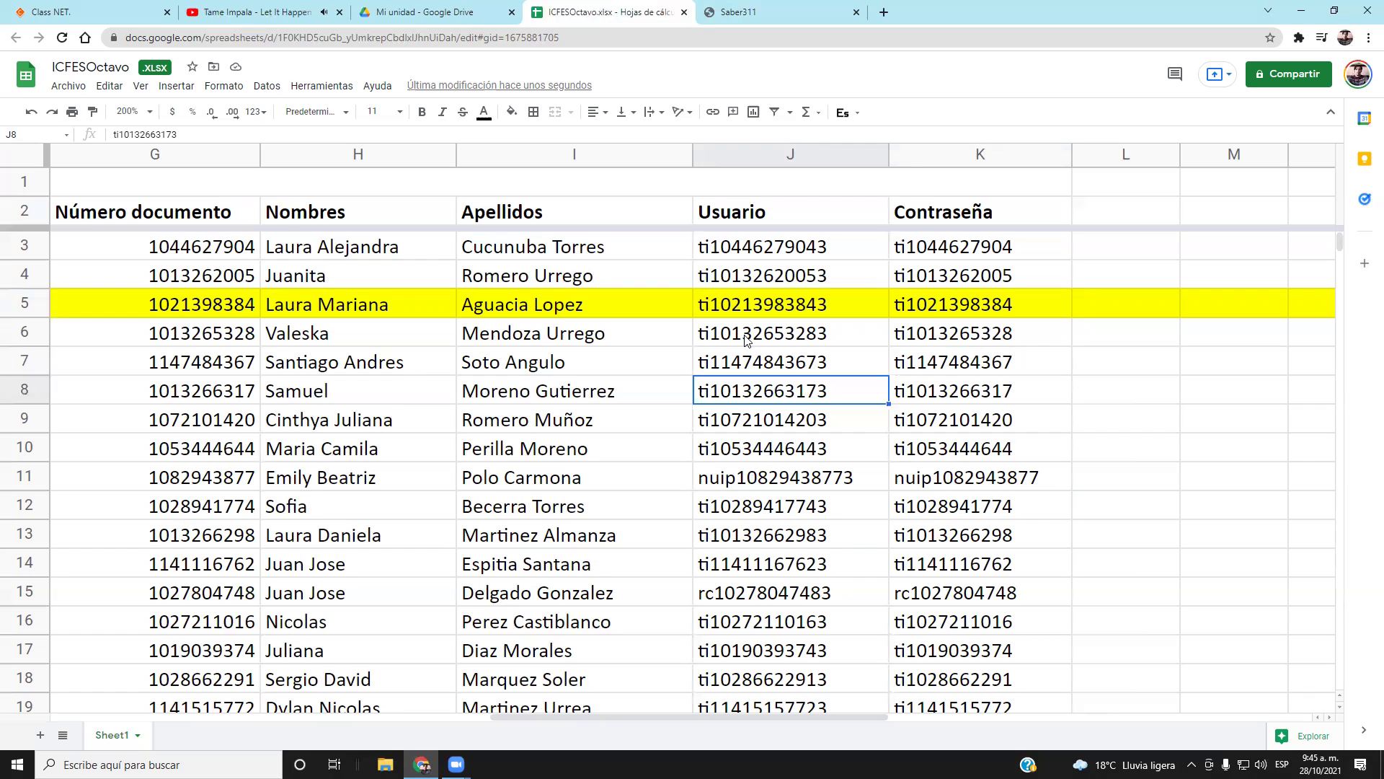
click(26, 390)
click(511, 112)
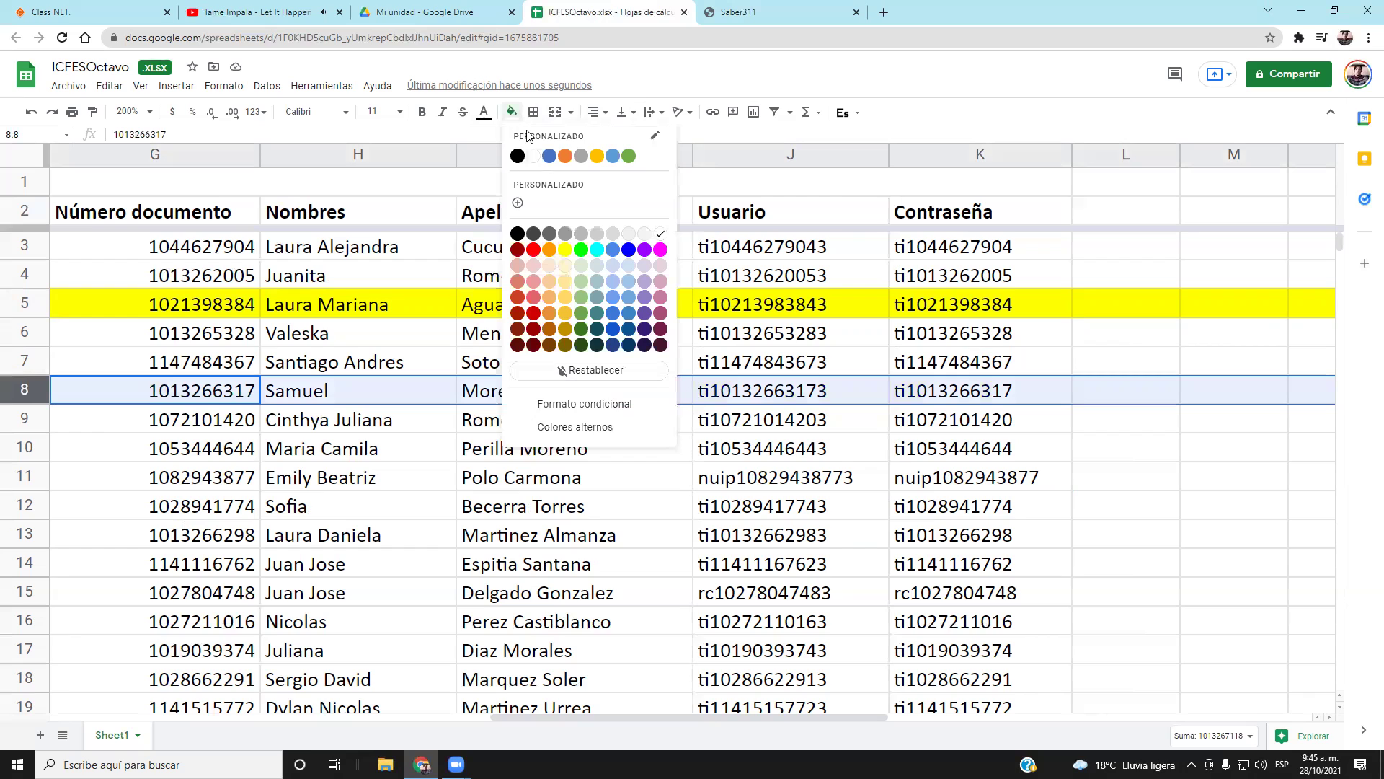
click(564, 249)
click(1074, 389)
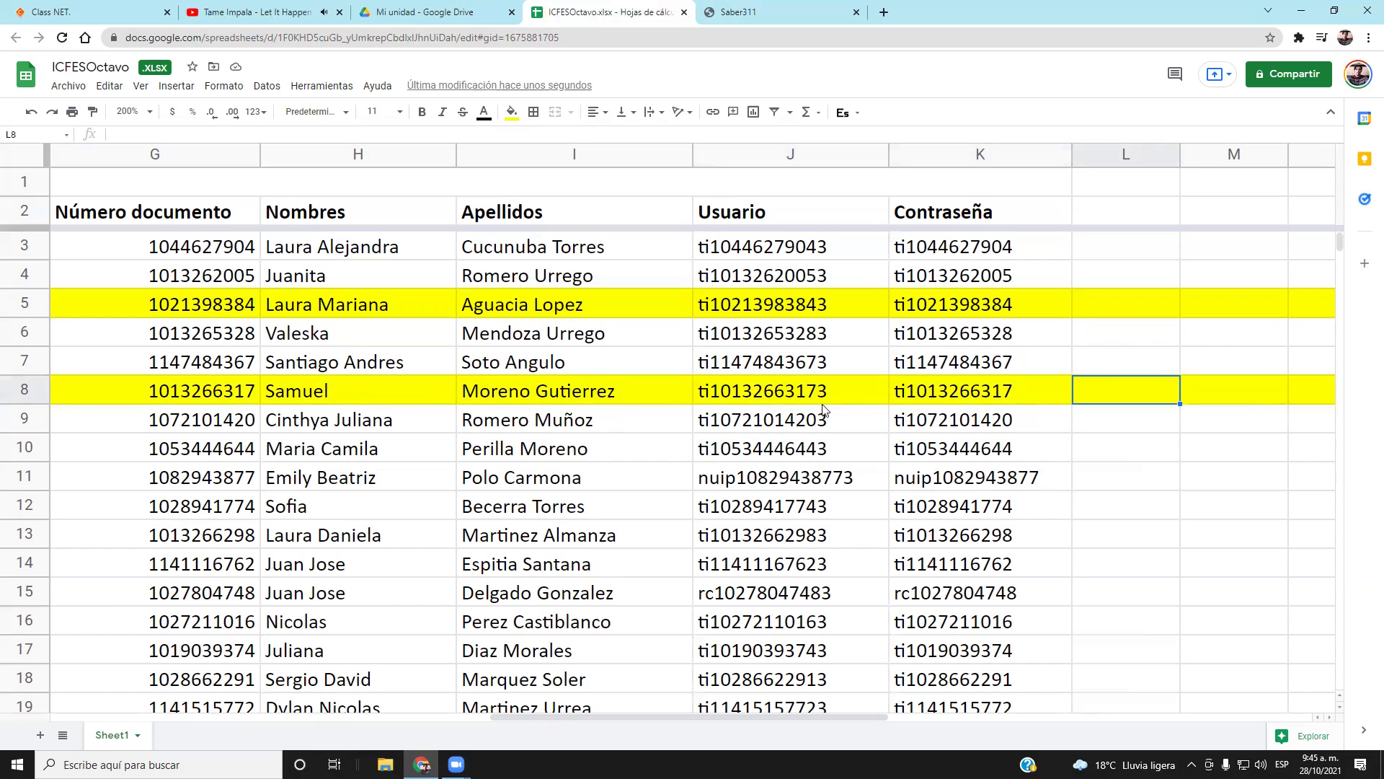
Highlight the student record in row 10 by filling the entire row with yellow
click(750, 426)
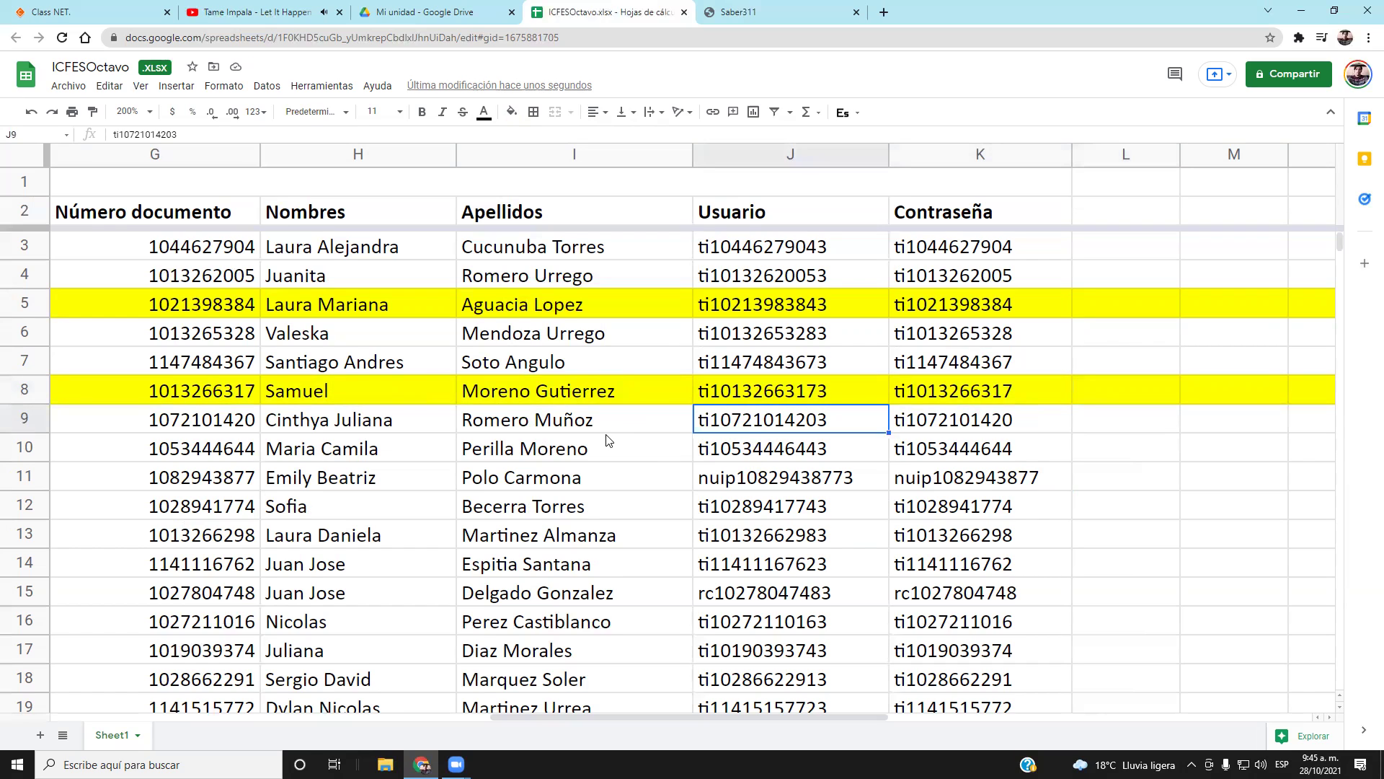
click(24, 390)
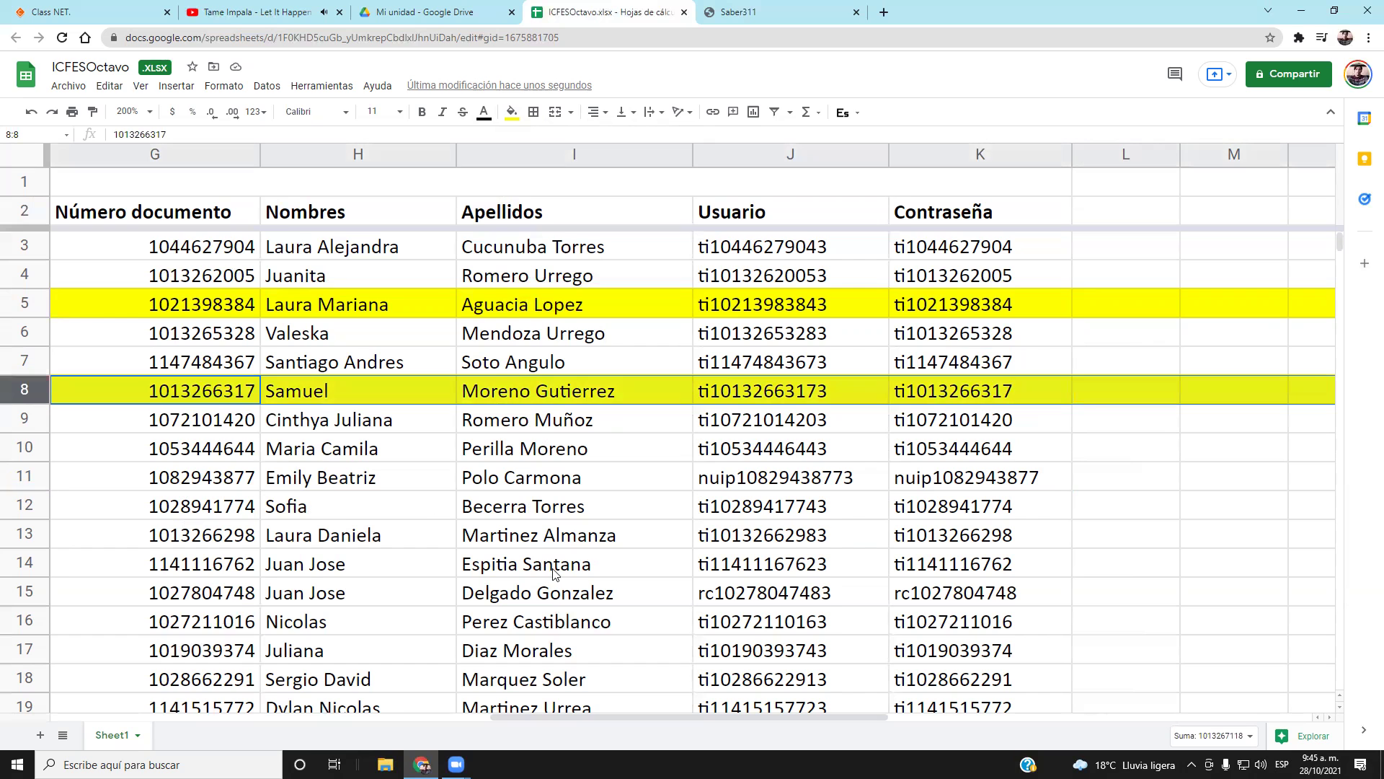
scroll(790, 529, down, 2)
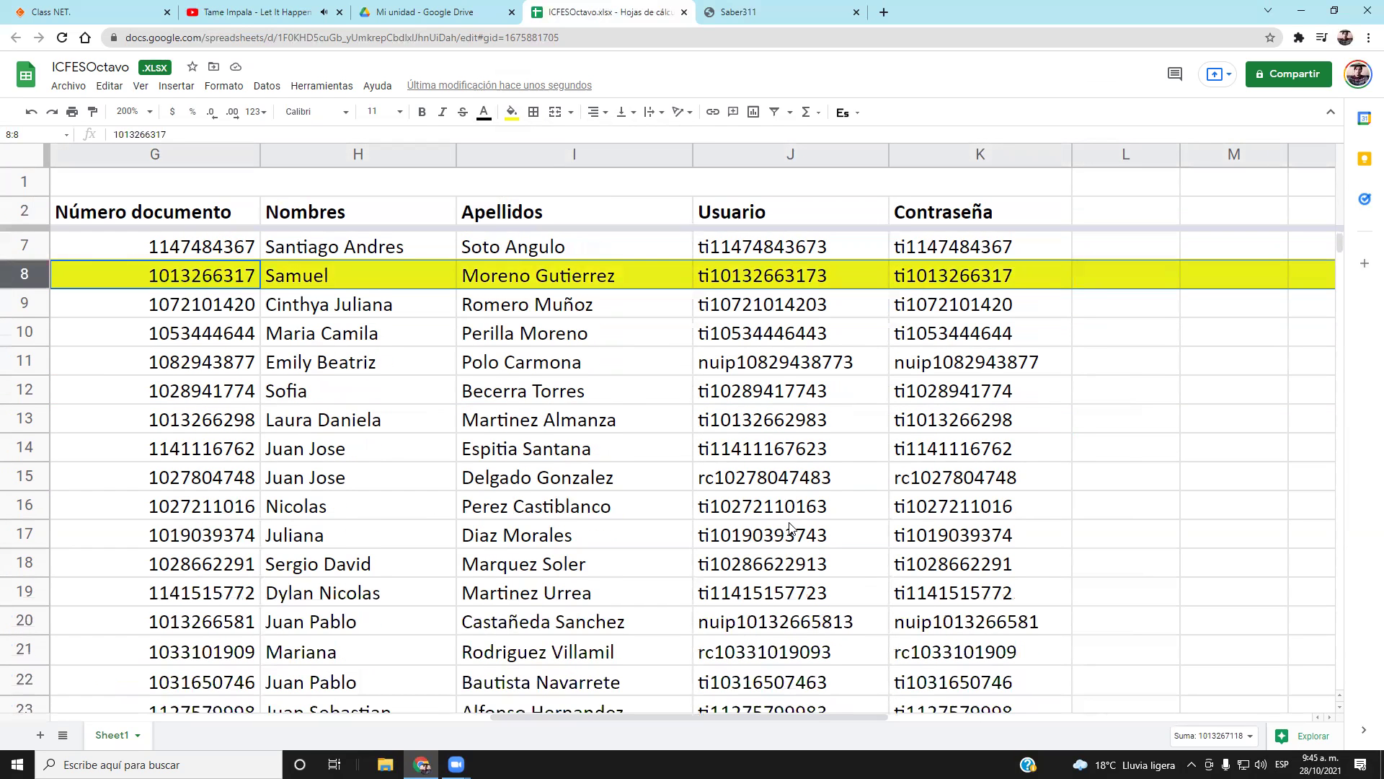
scroll(790, 529, down, 1)
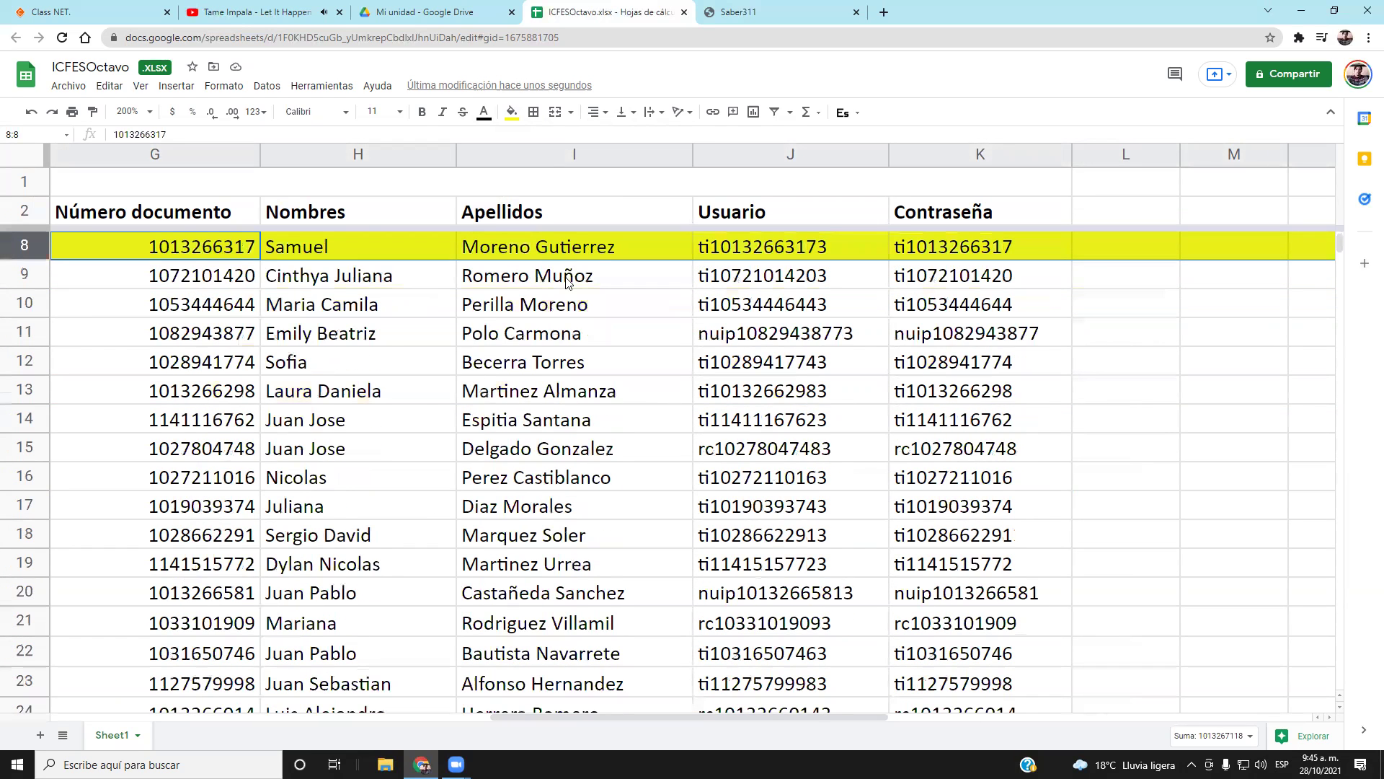
click(752, 254)
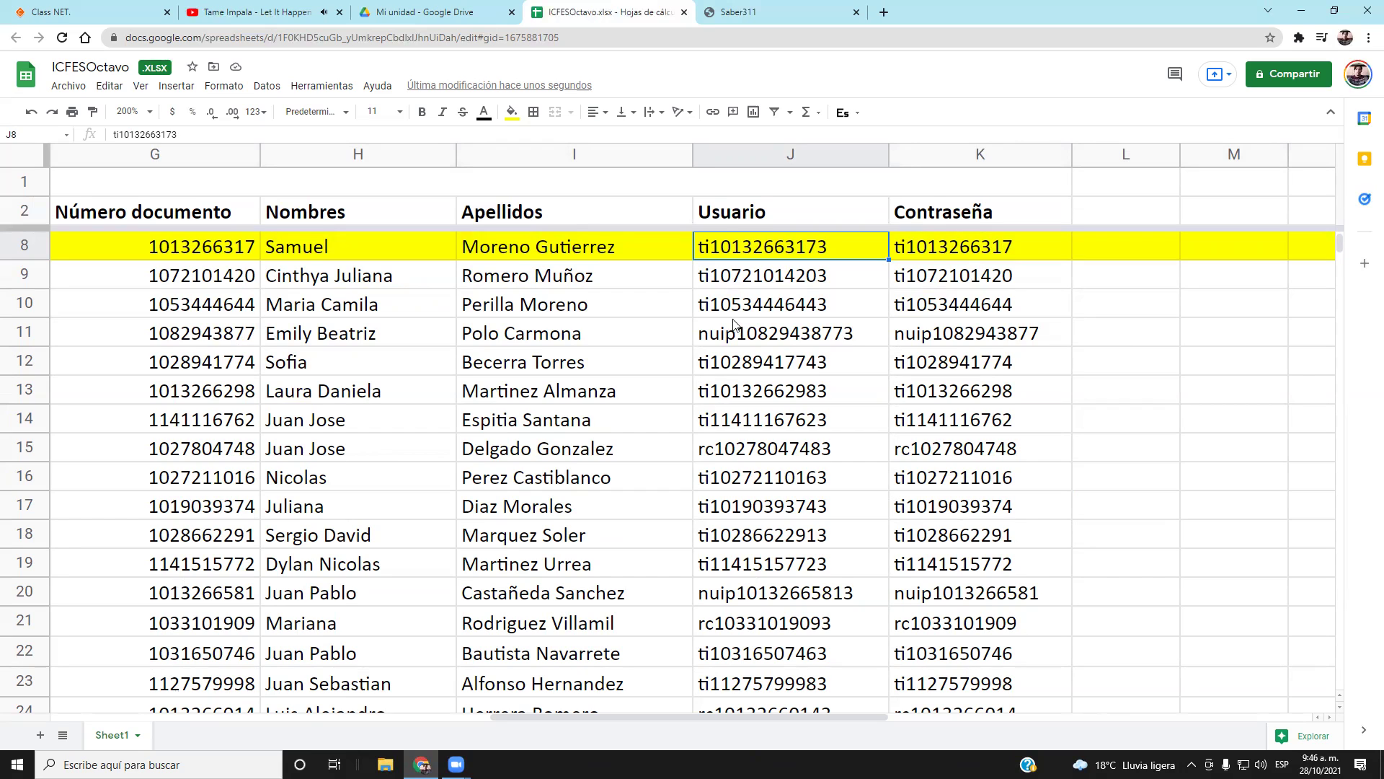
click(767, 279)
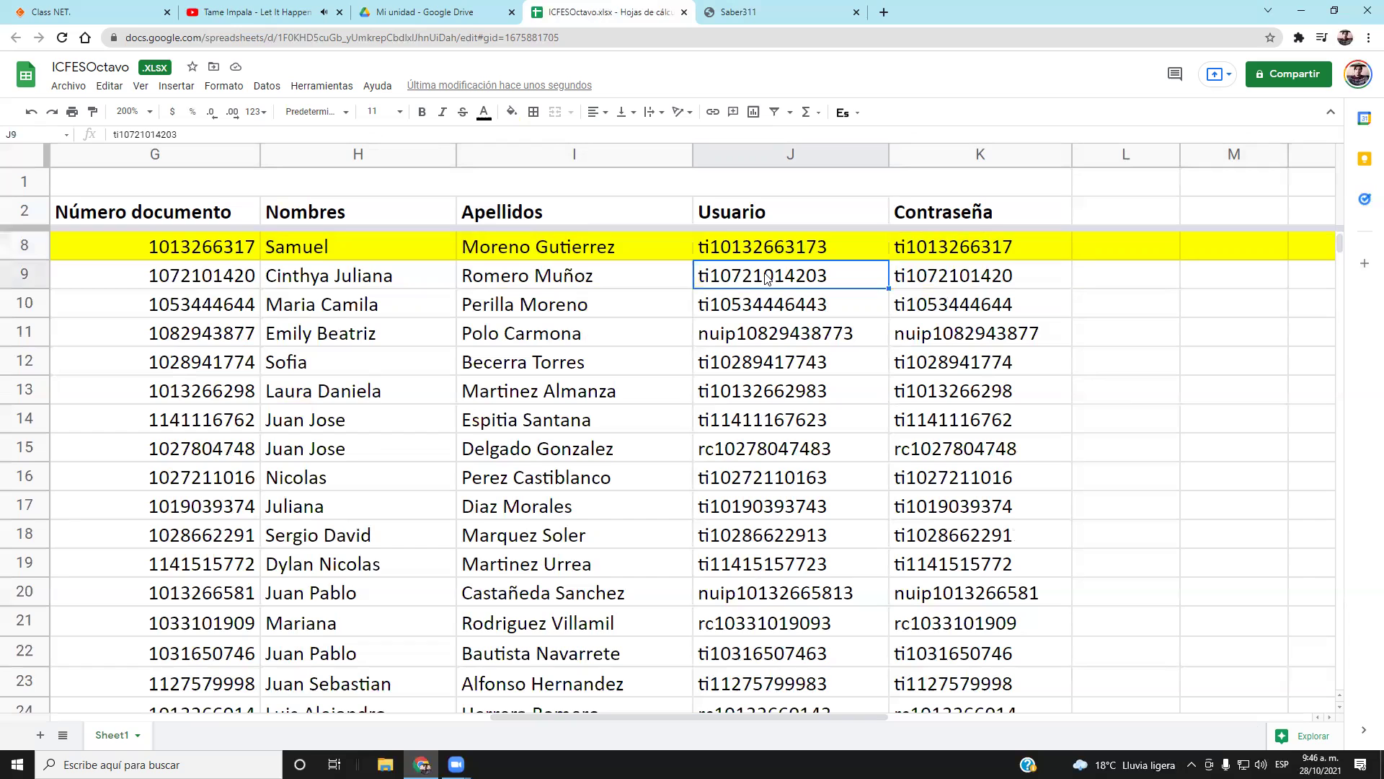
key(Down)
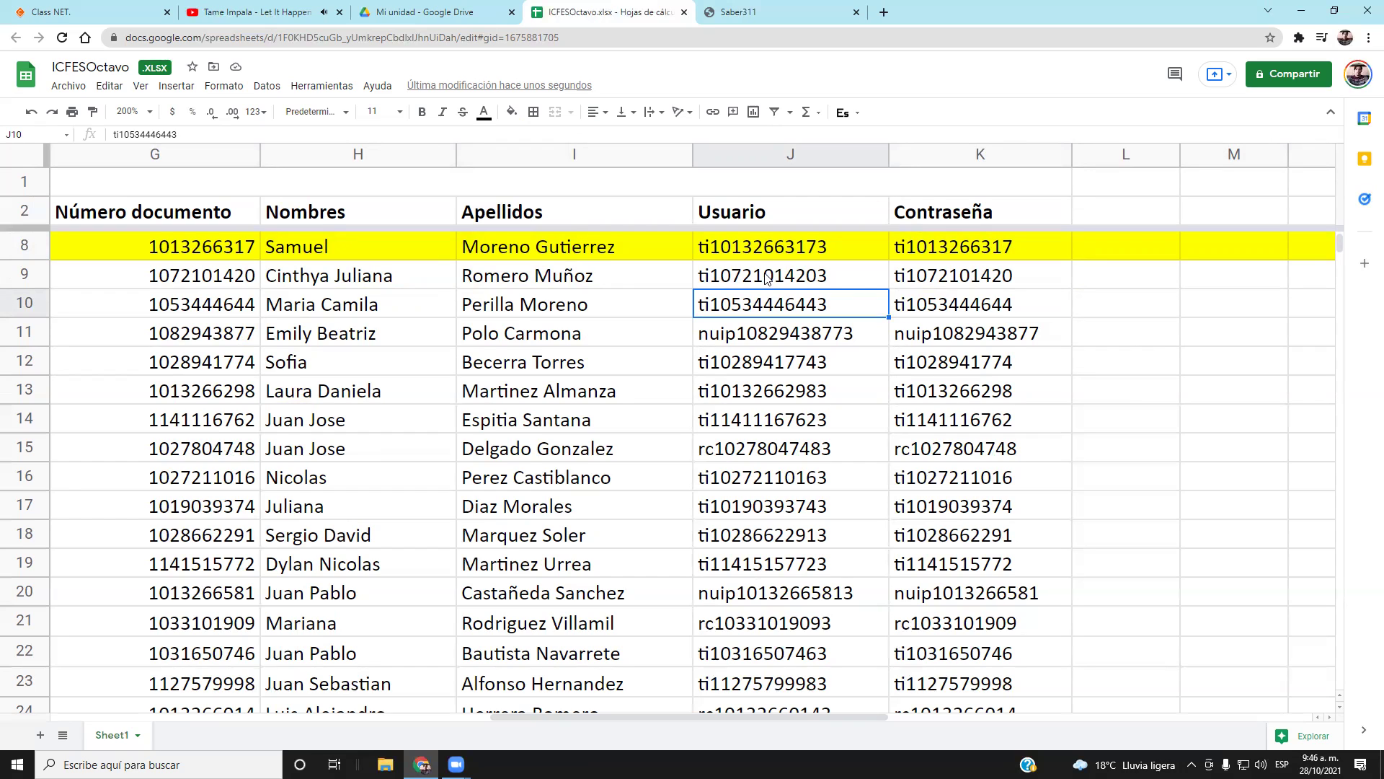
click(27, 302)
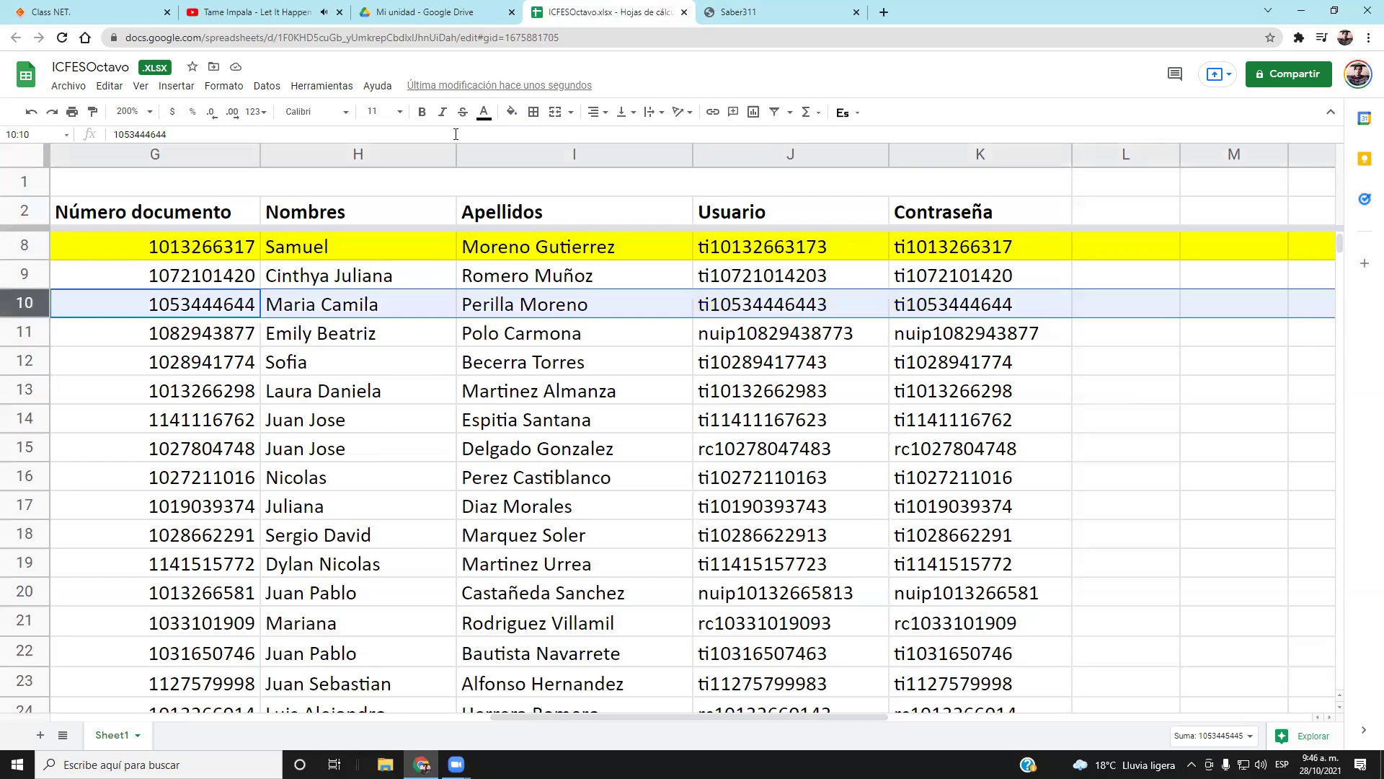
click(511, 112)
click(562, 194)
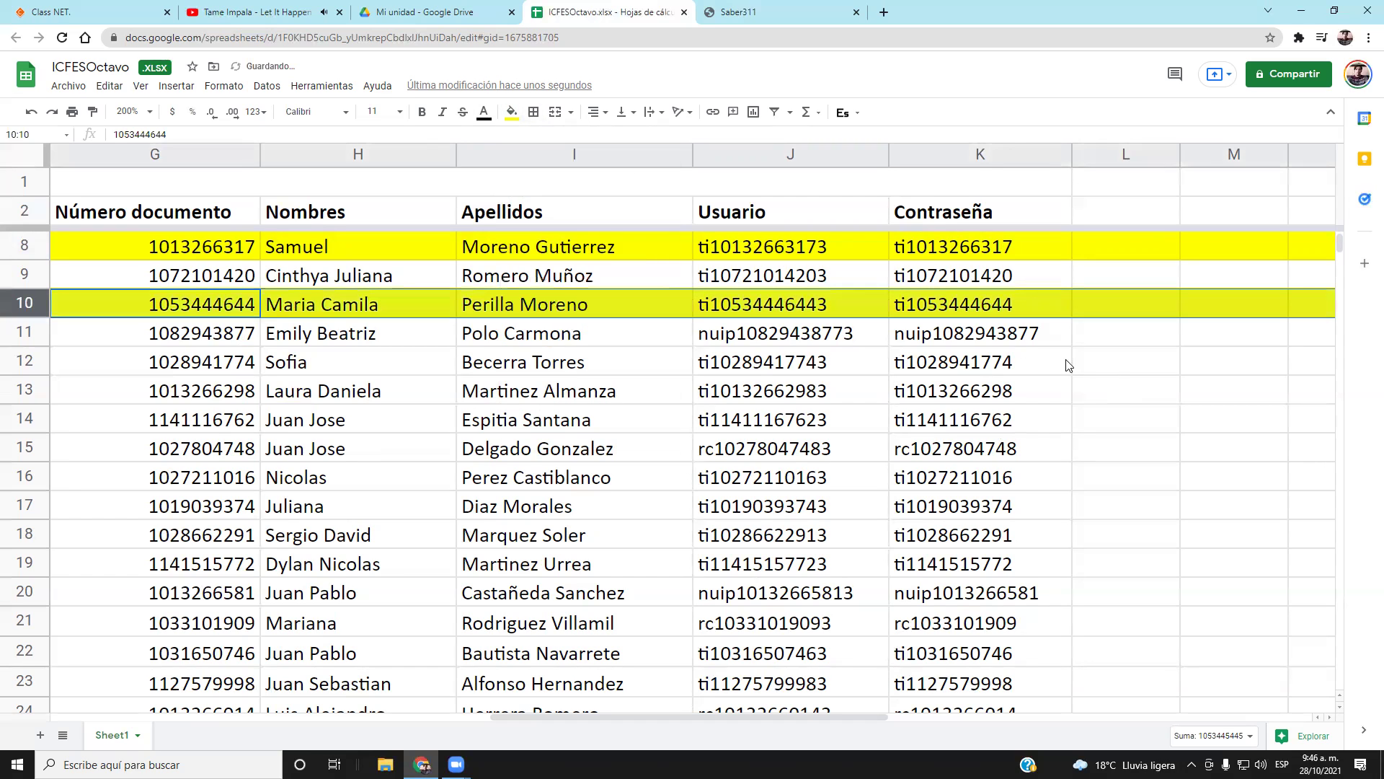
click(1067, 306)
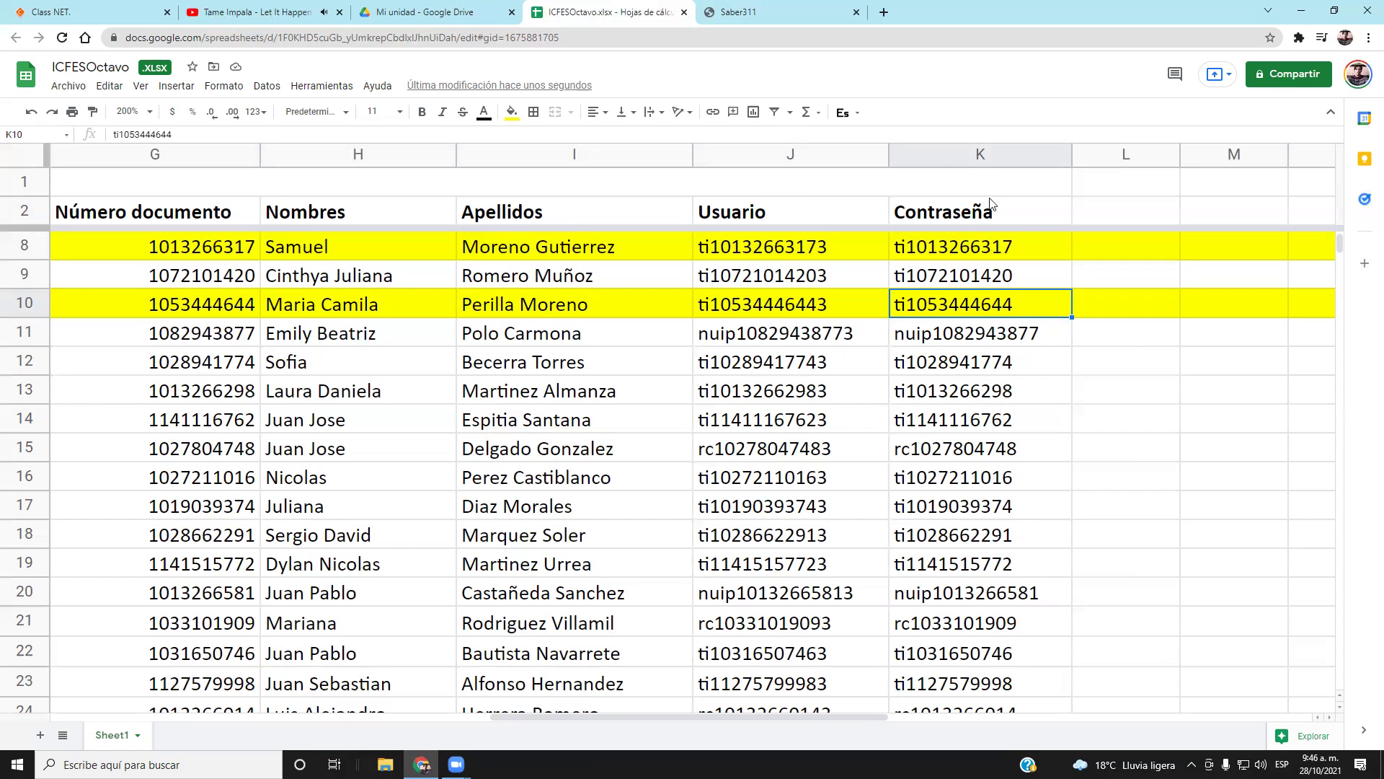
Apply a yellow fill to the entire row 12 to mark that student's record
click(777, 334)
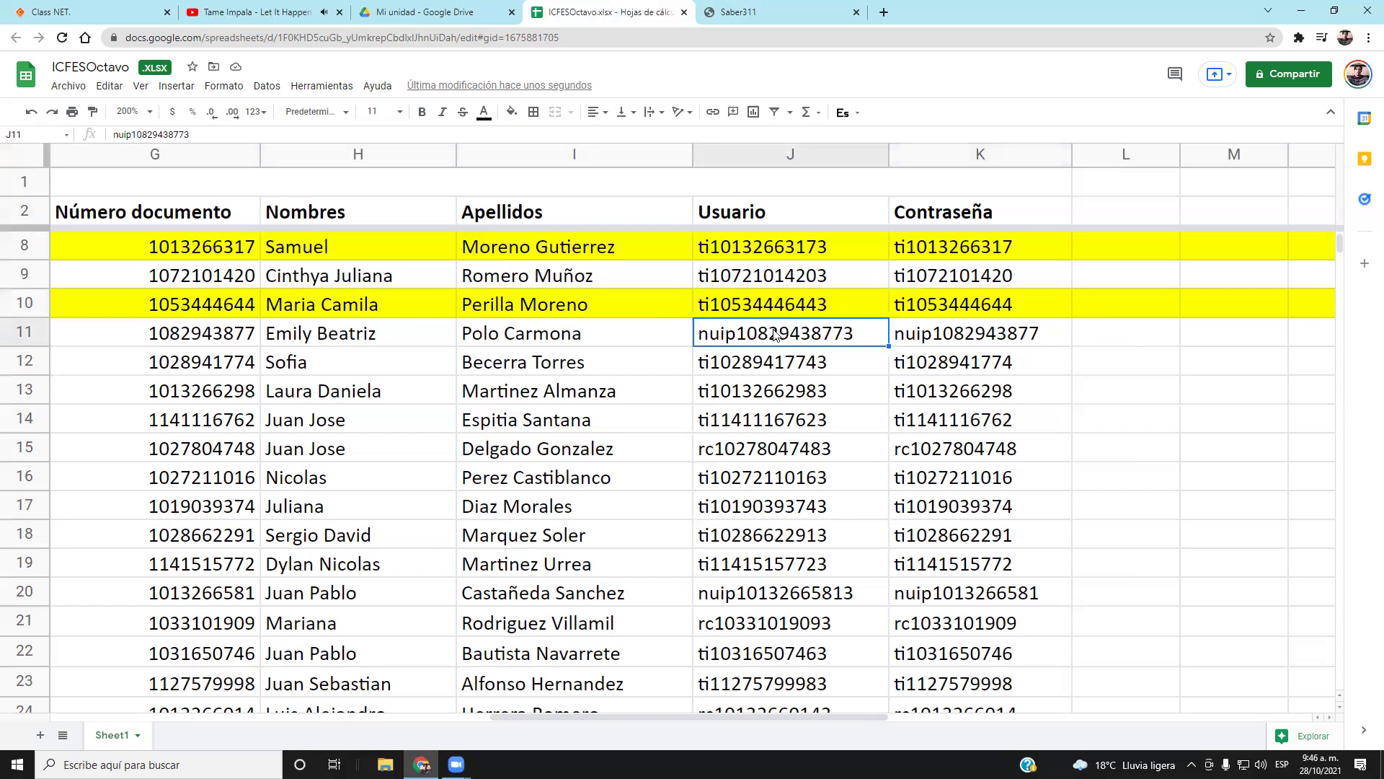
key(Down)
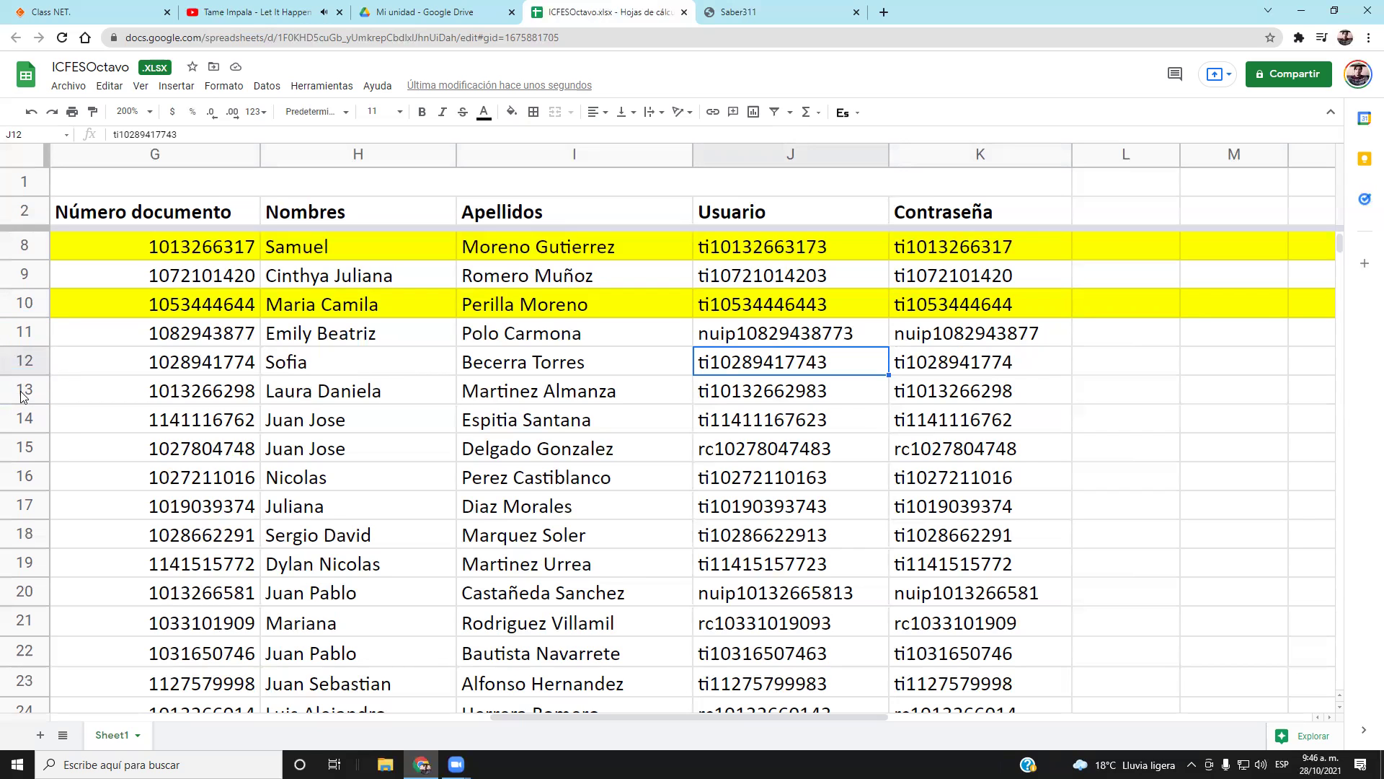
click(26, 362)
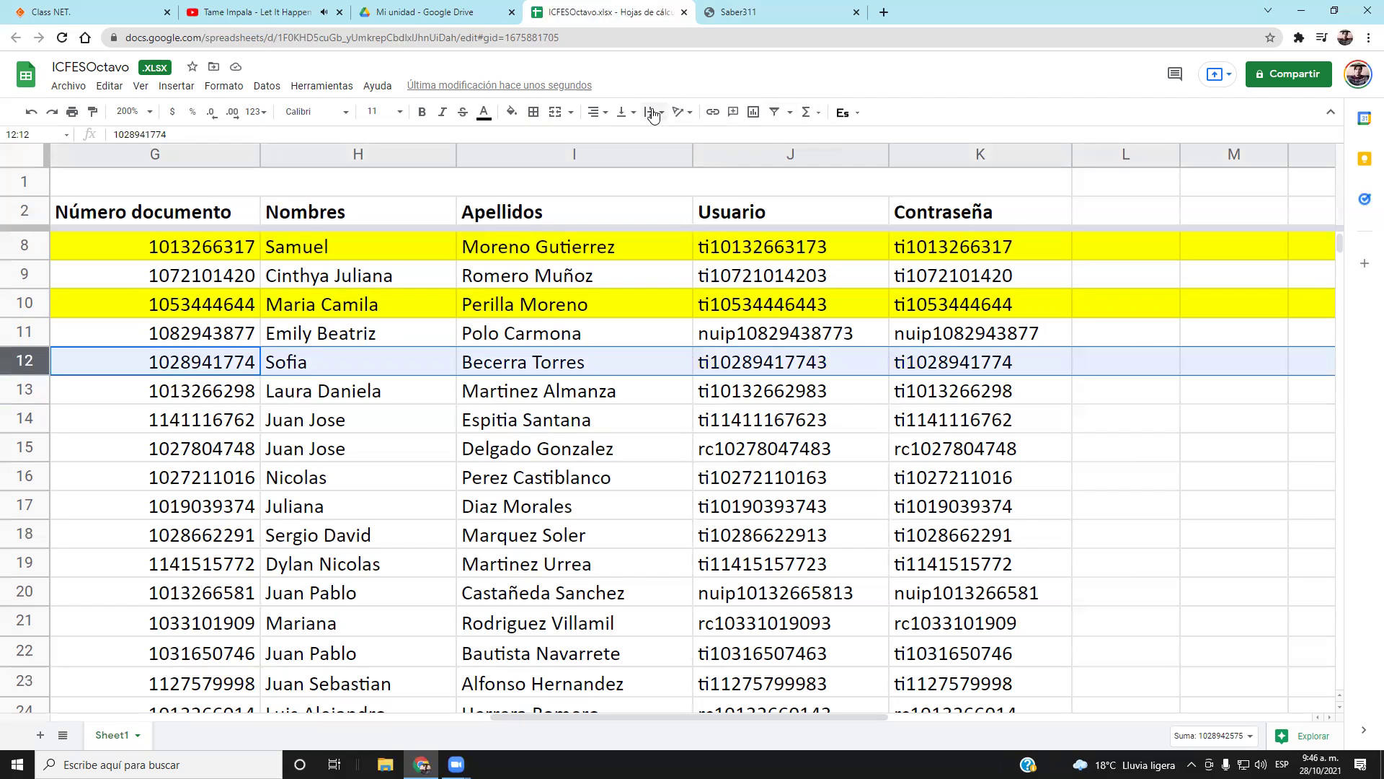
click(511, 112)
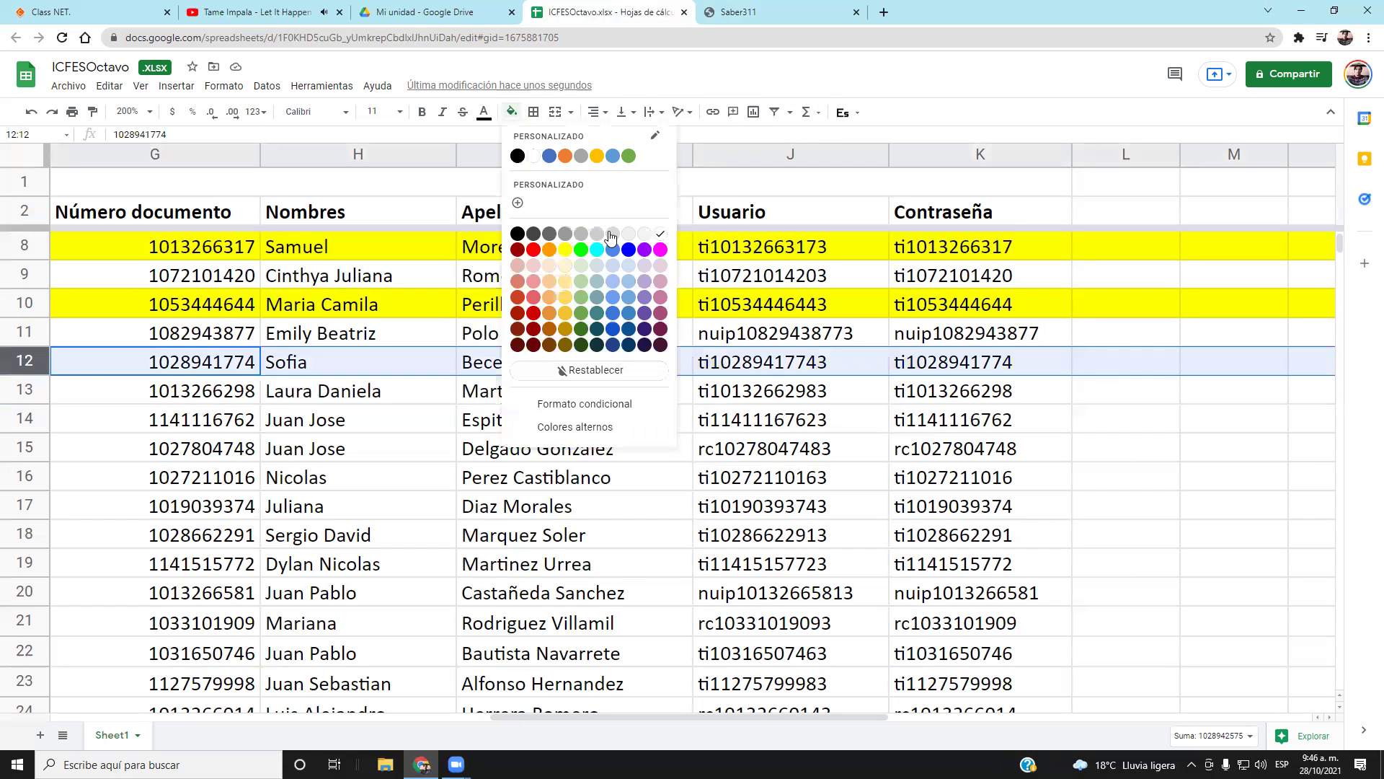
click(571, 258)
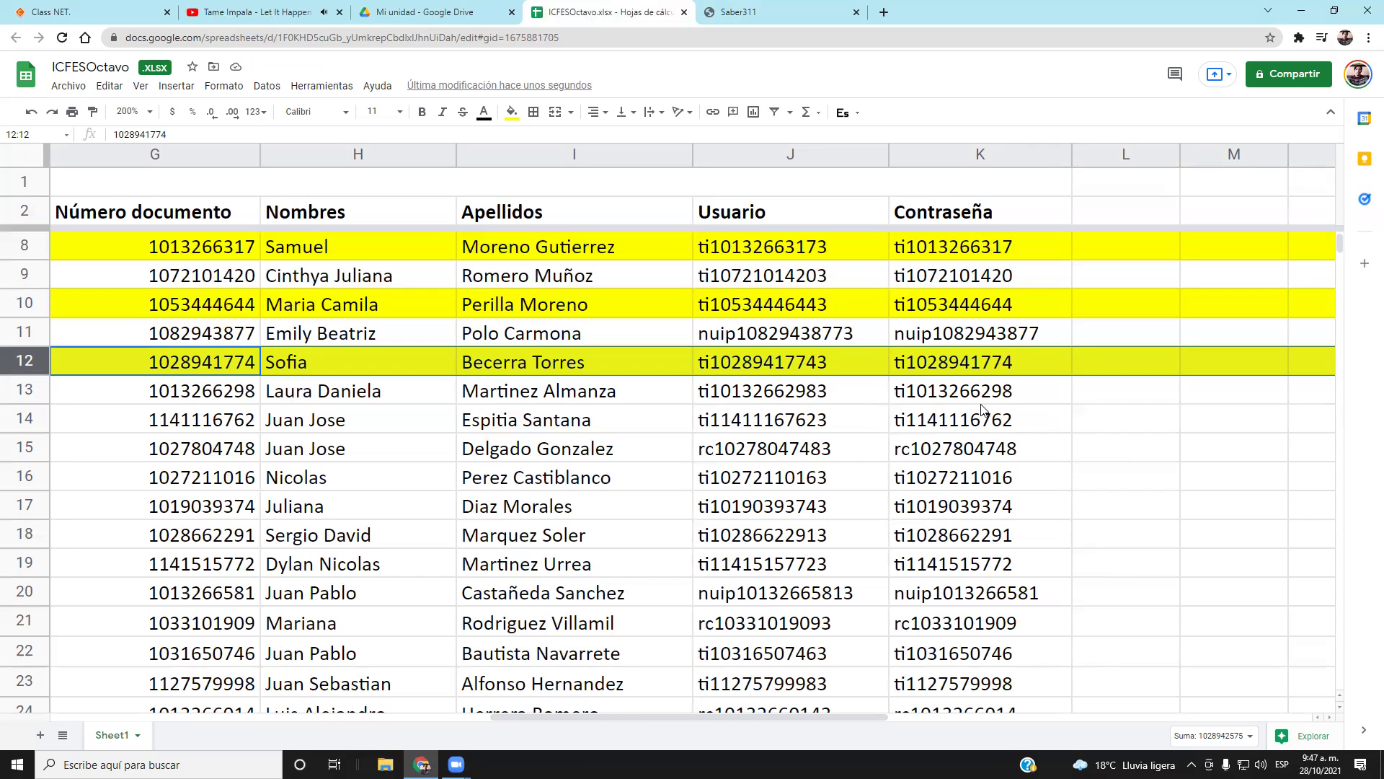
Copy the student's username from the Usuario column in row 15
click(815, 395)
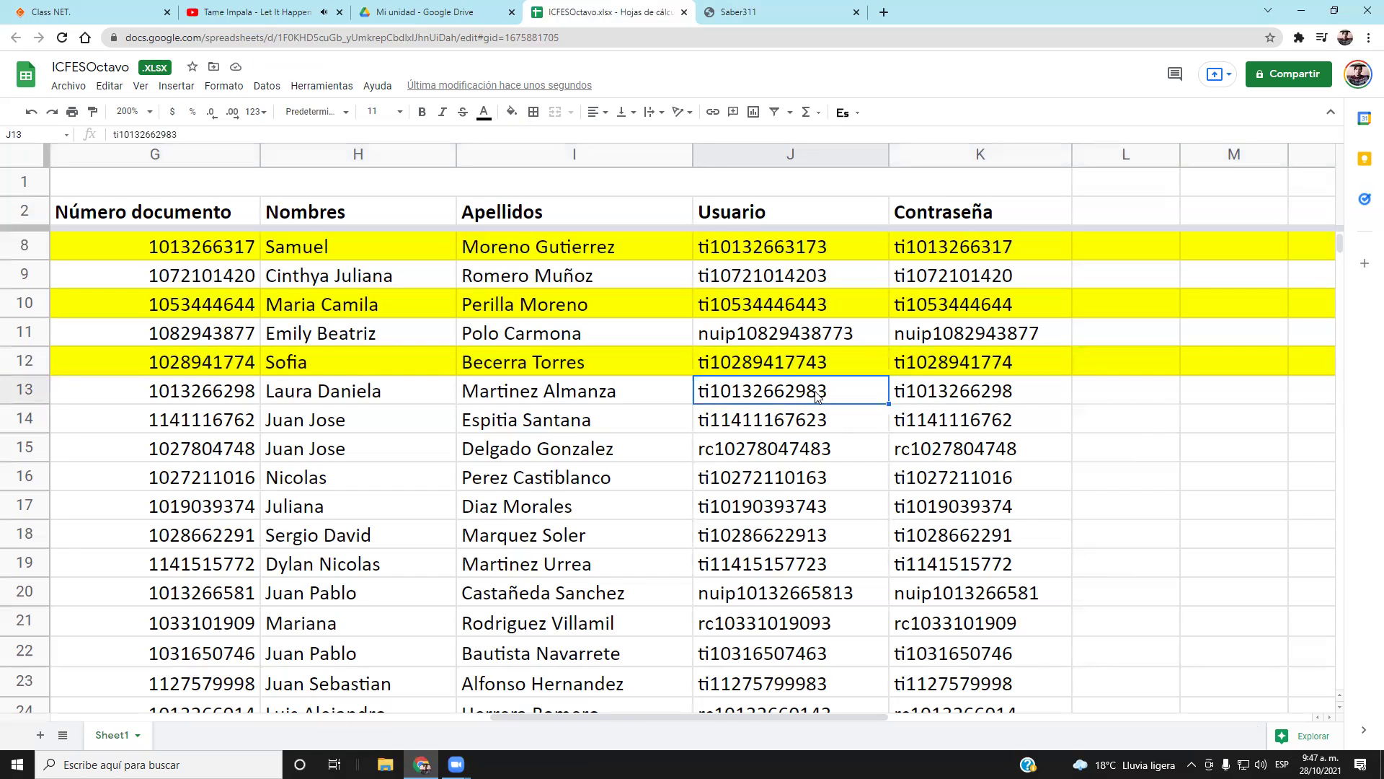
key(Down)
key(Down)
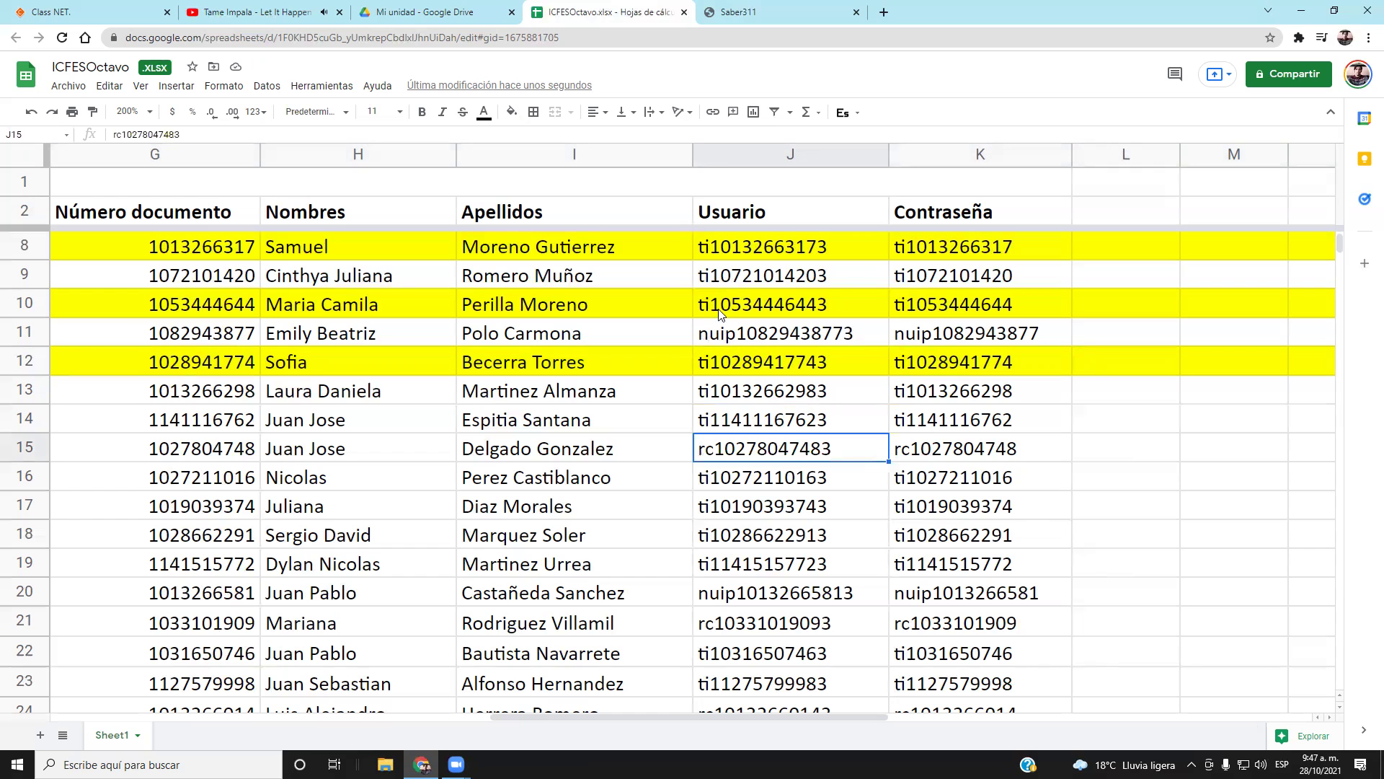
key(ctrl+c)
mouse_move(456, 764)
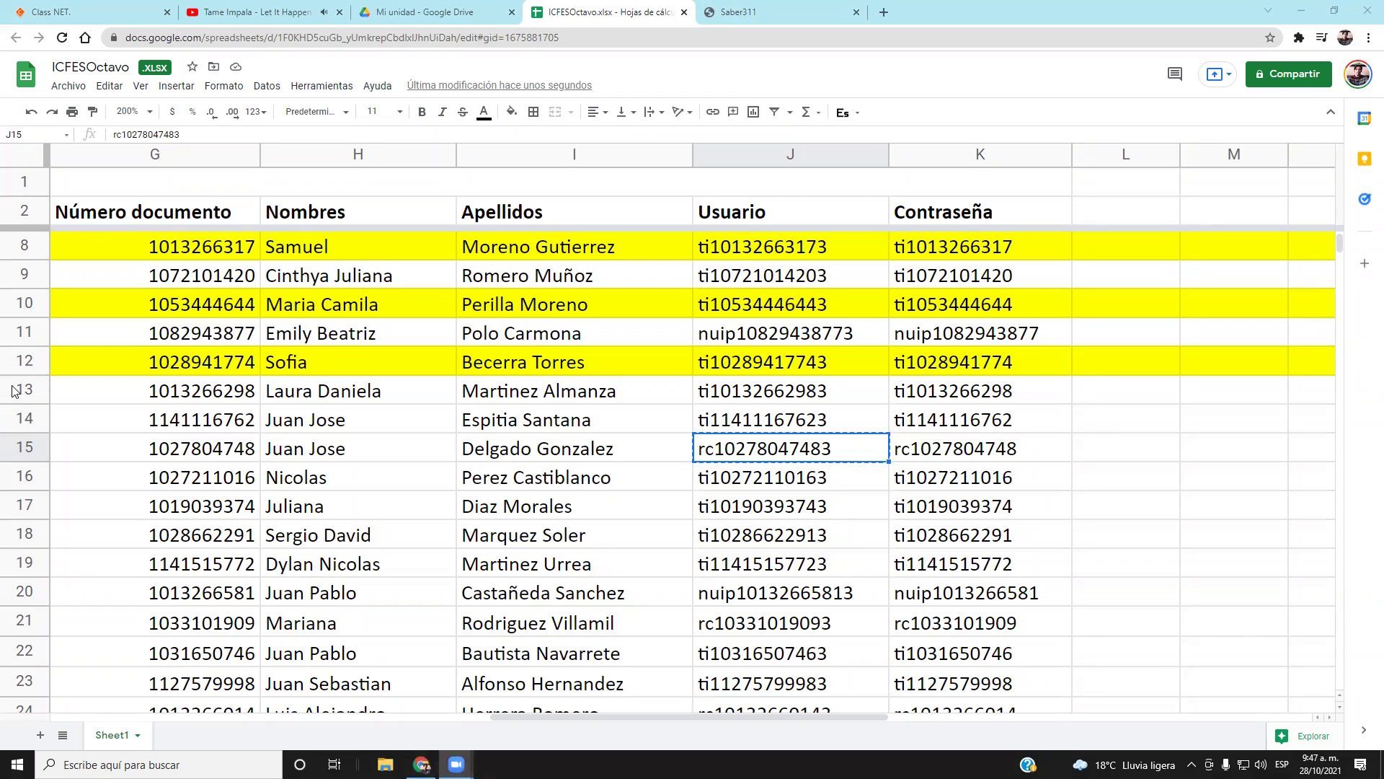
Fill the entire row 15 with yellow to mark that student's record
click(23, 421)
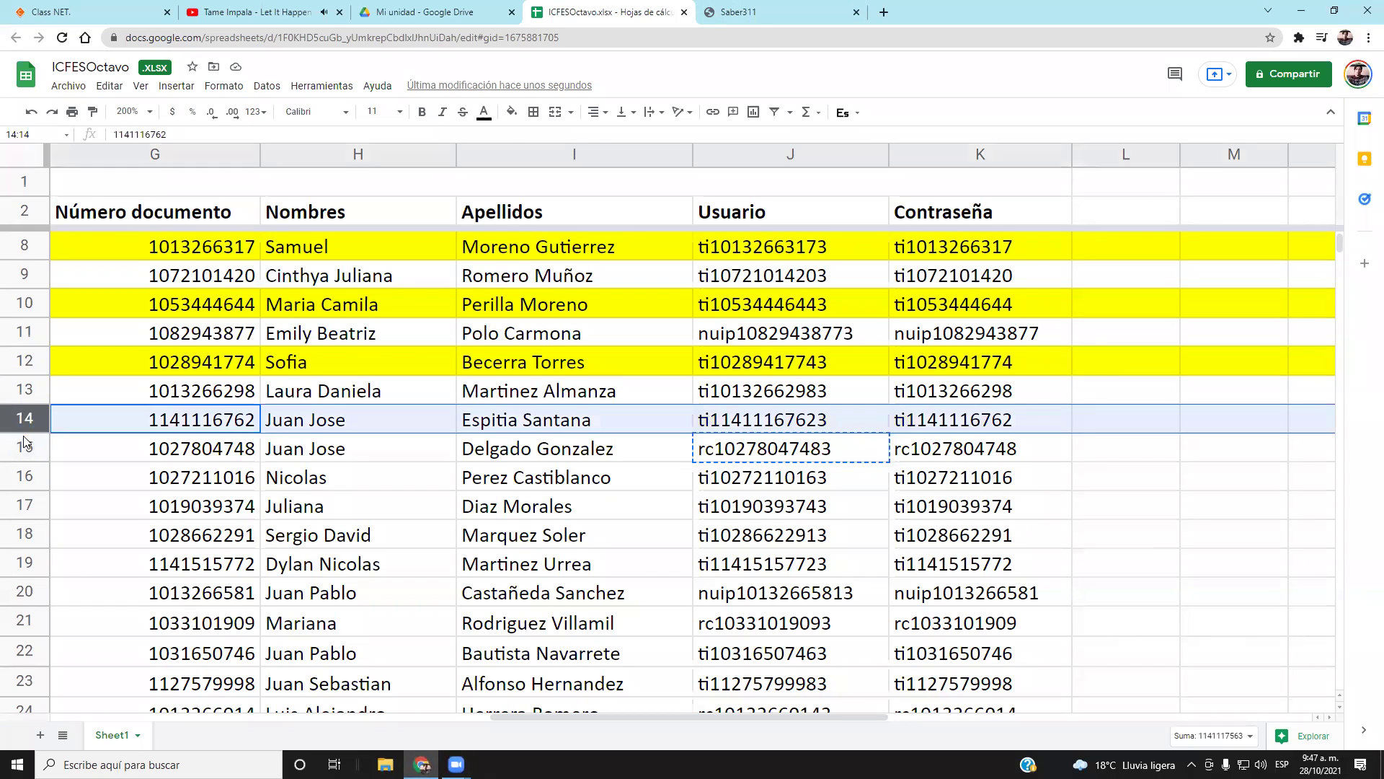
click(13, 449)
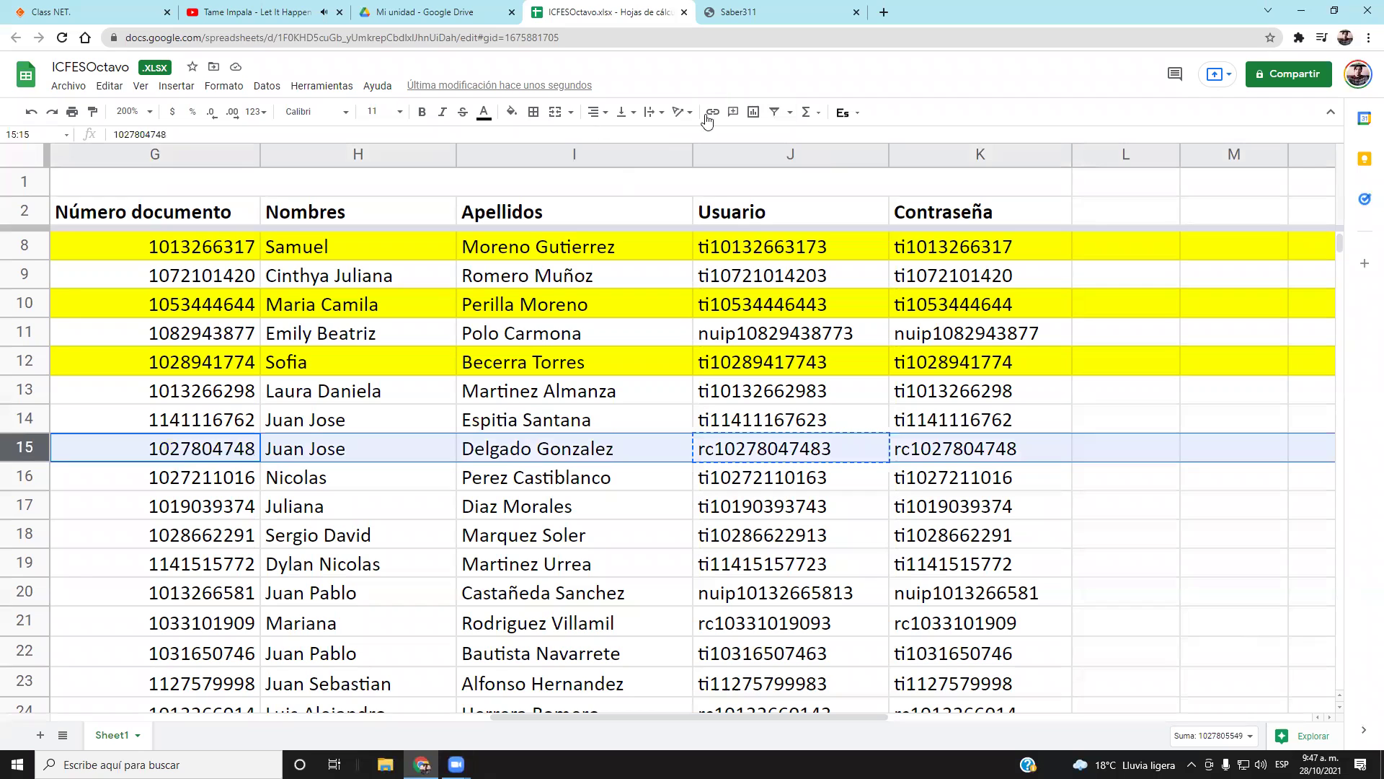
click(512, 112)
click(565, 250)
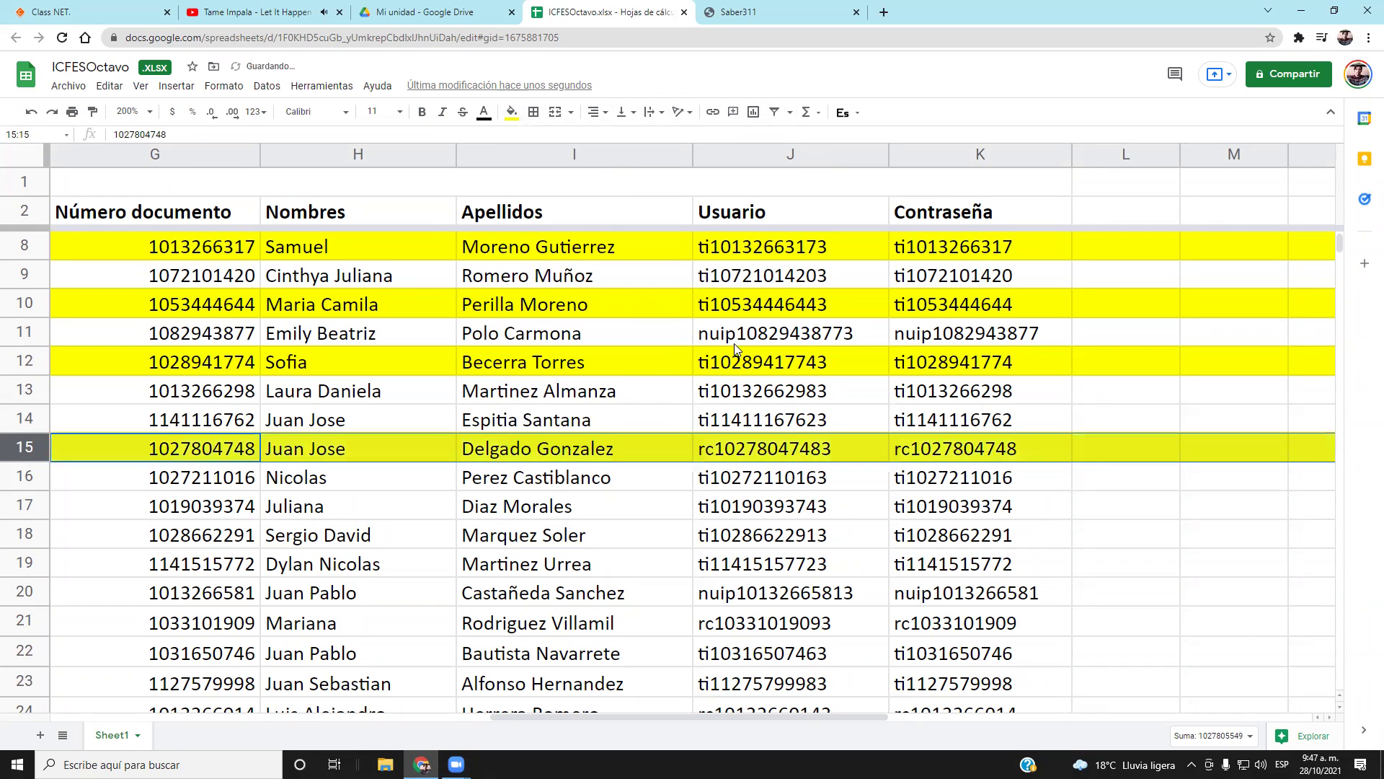
Copy the student's username and then the password from the Usuario and Contraseña columns in row 15
click(812, 446)
key(ctrl+c)
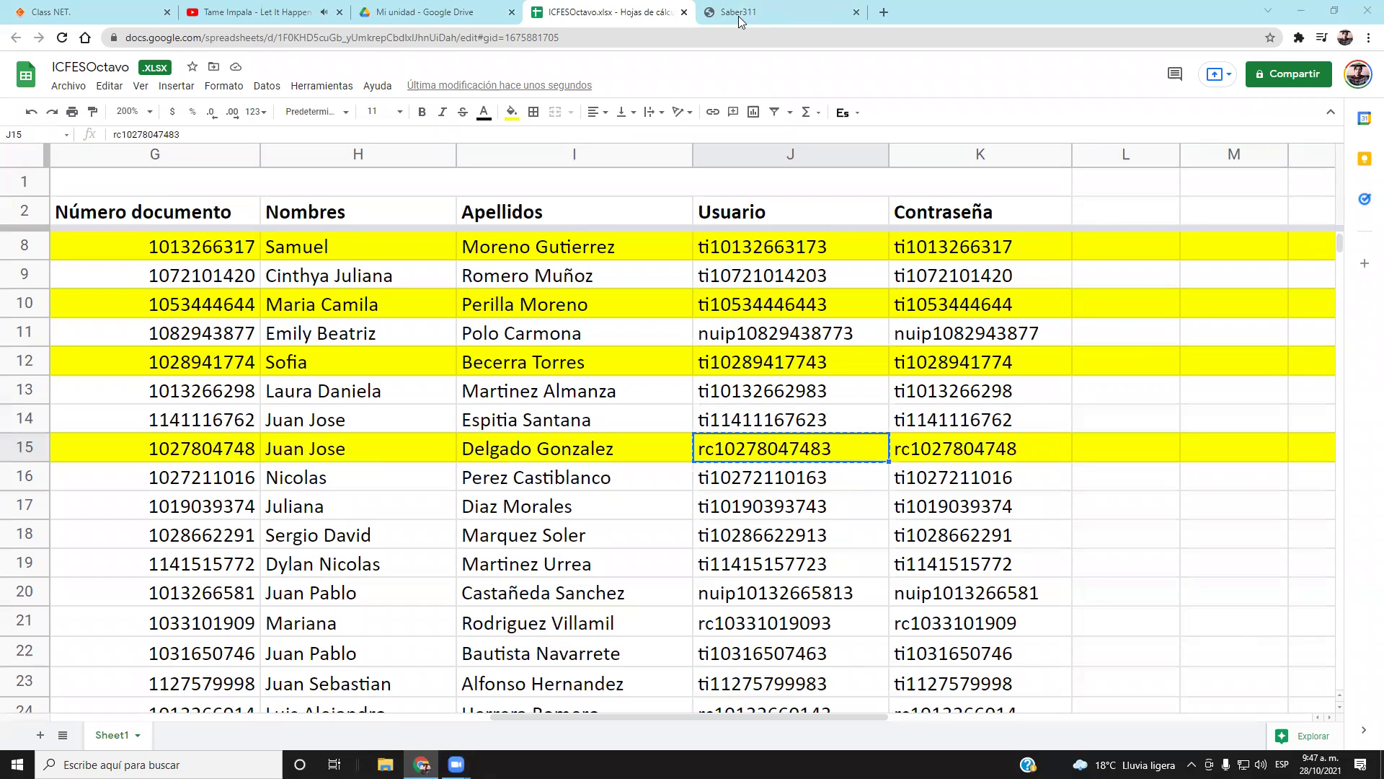
click(955, 449)
key(ctrl+c)
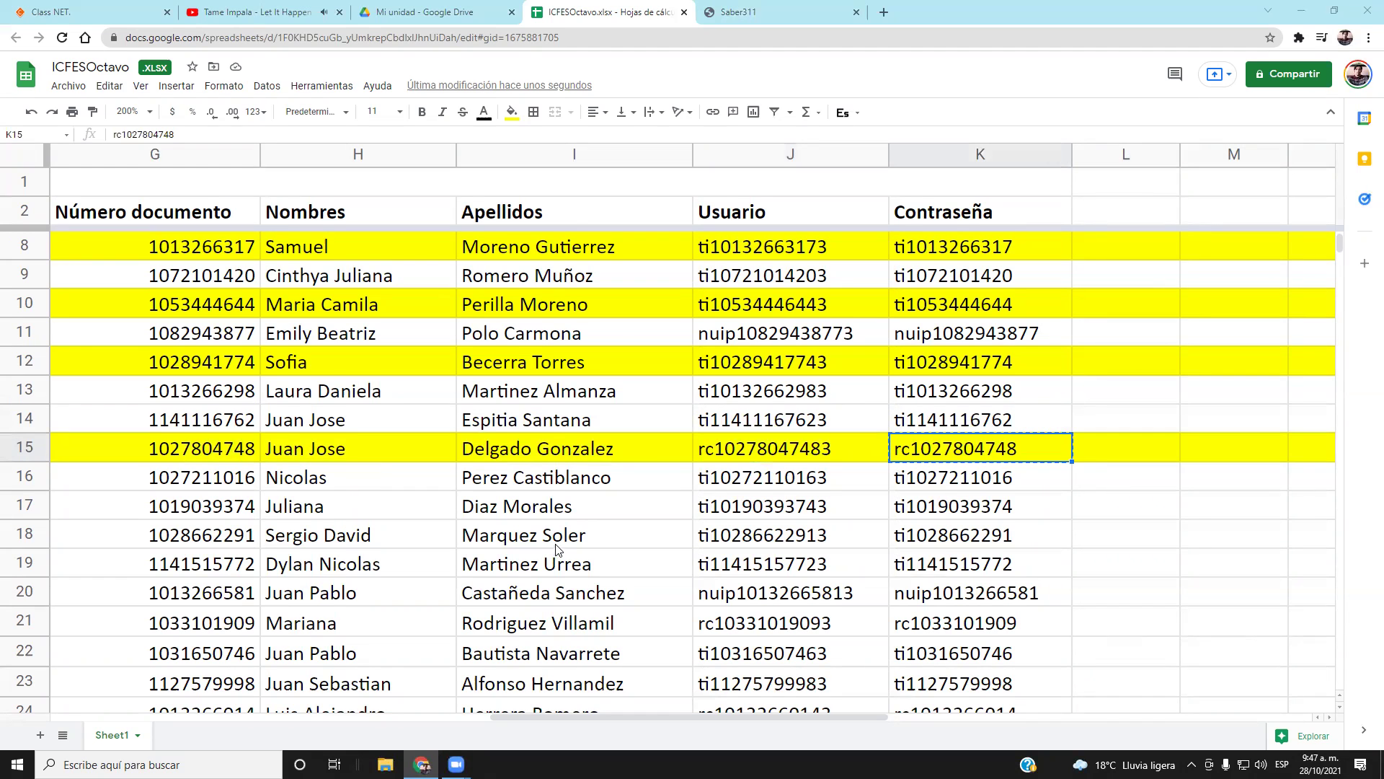
Fill the entire row 17 with yellow to mark that student's record
scroll(561, 551, down, 1)
scroll(566, 537, down, 4)
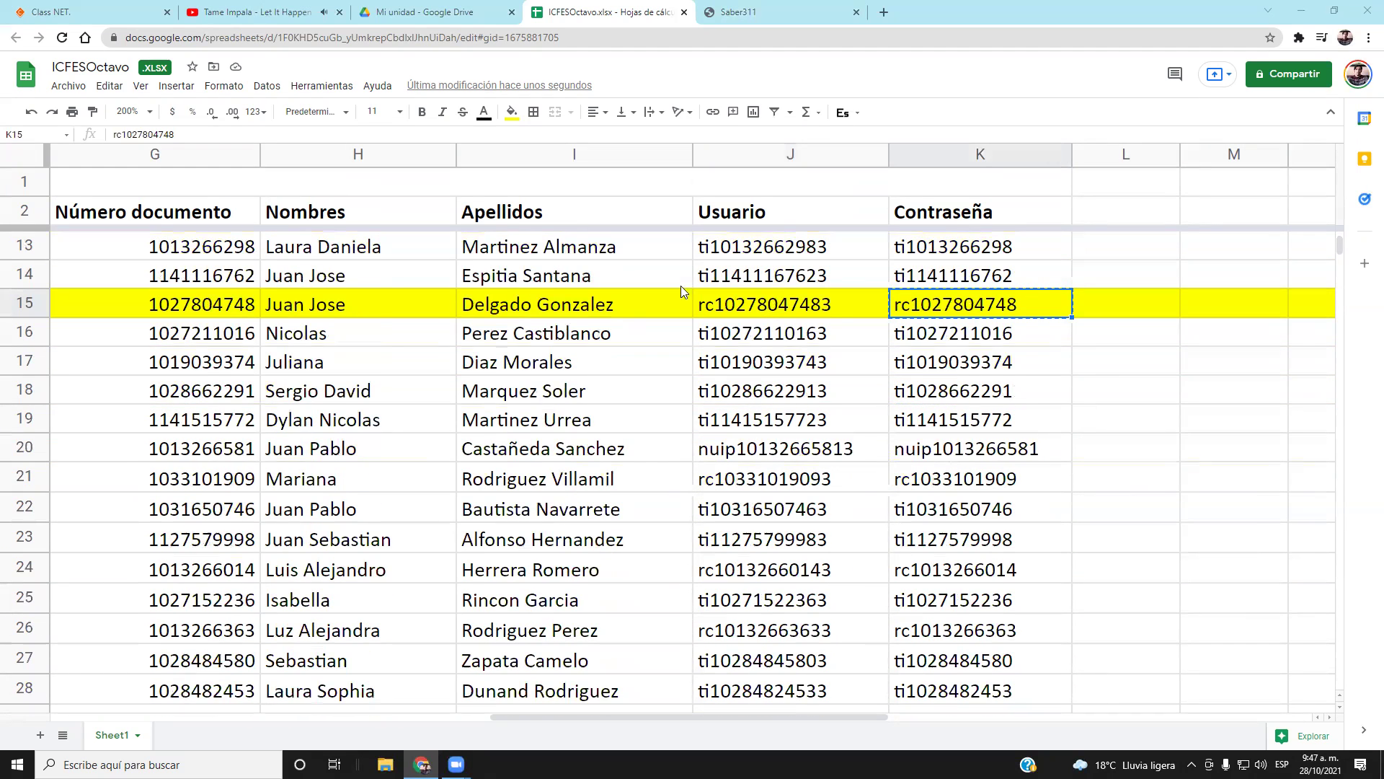
click(742, 336)
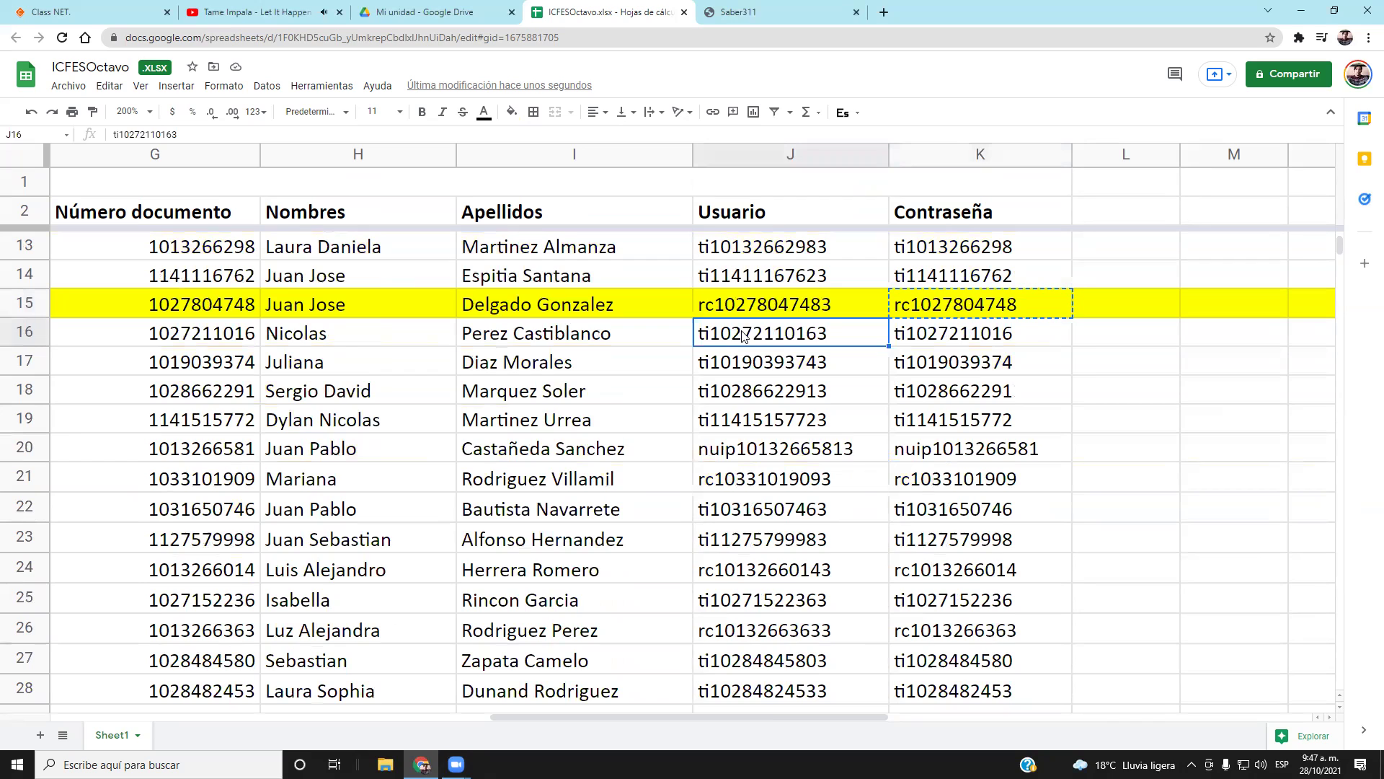
key(Down)
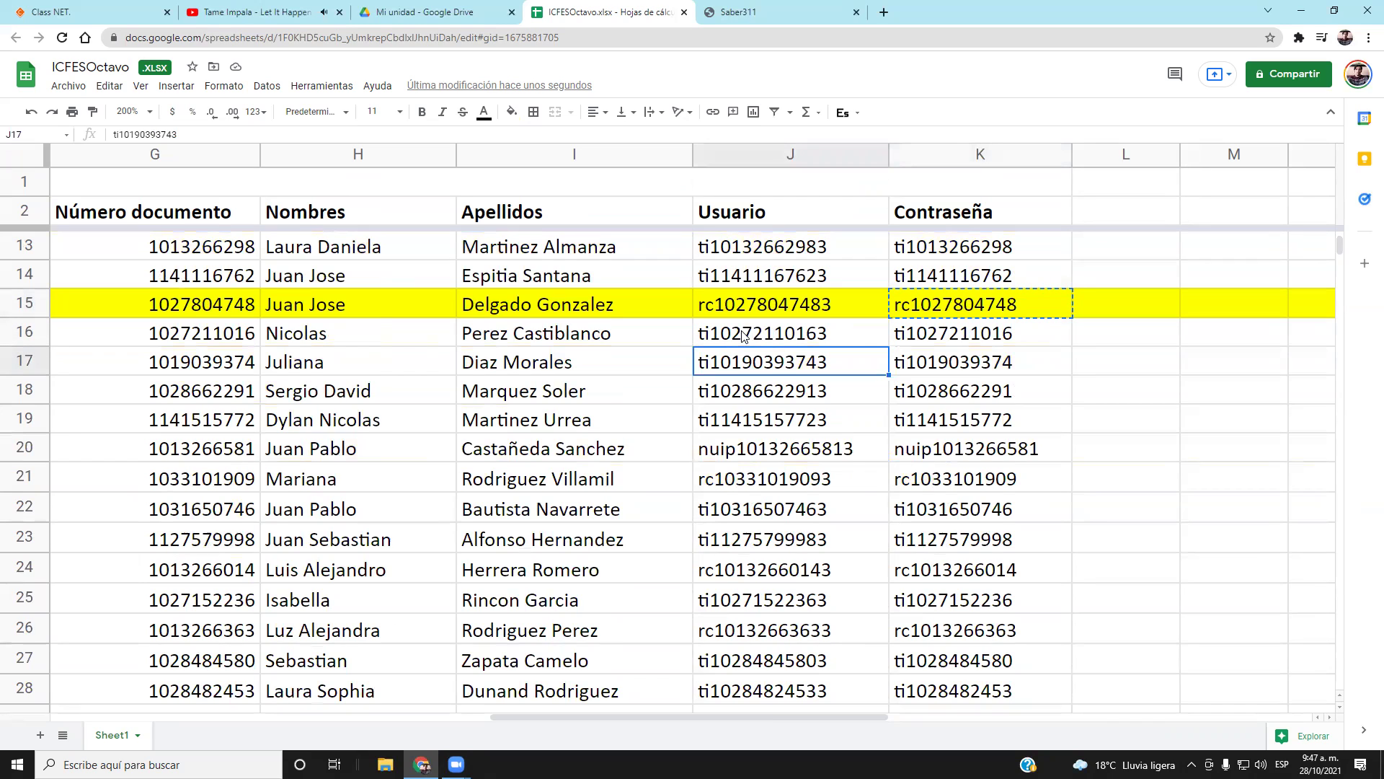
scroll(743, 336, down, 1)
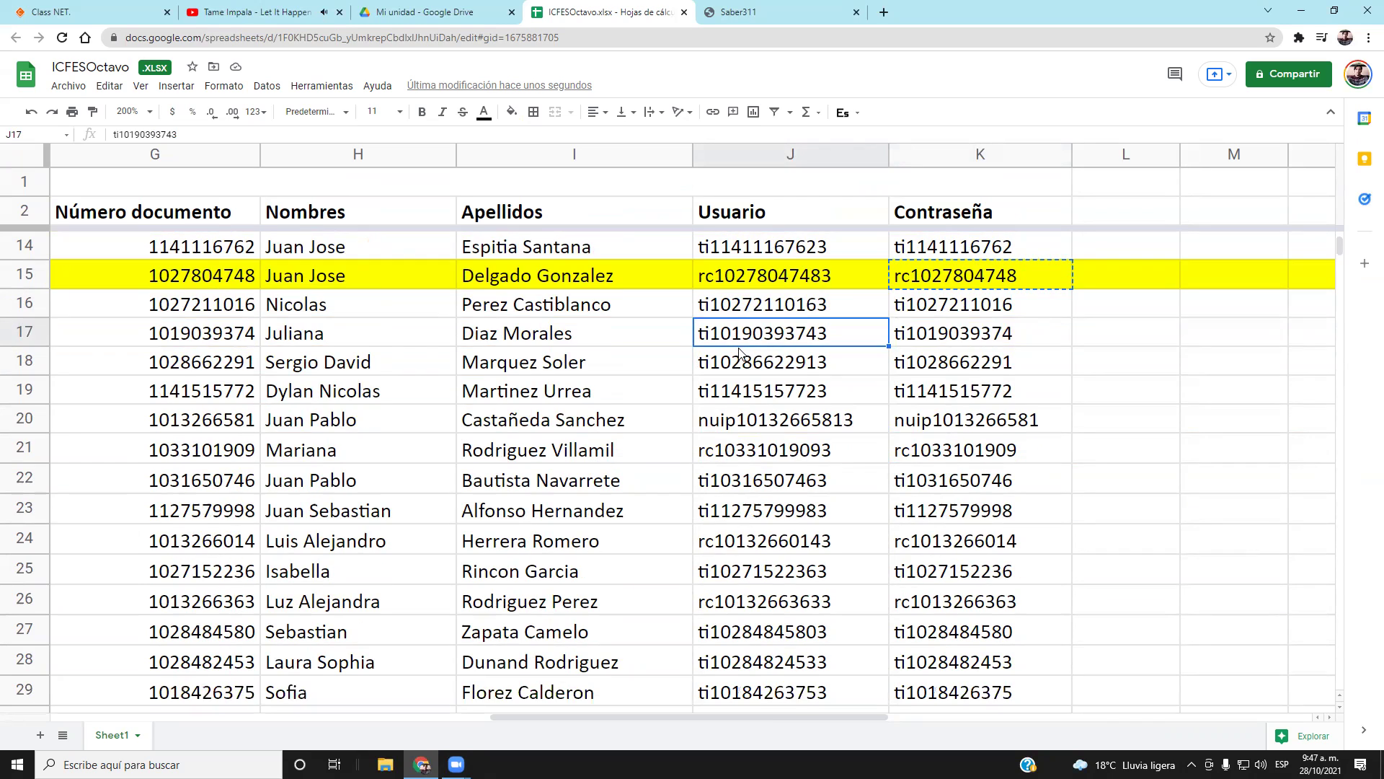
click(30, 326)
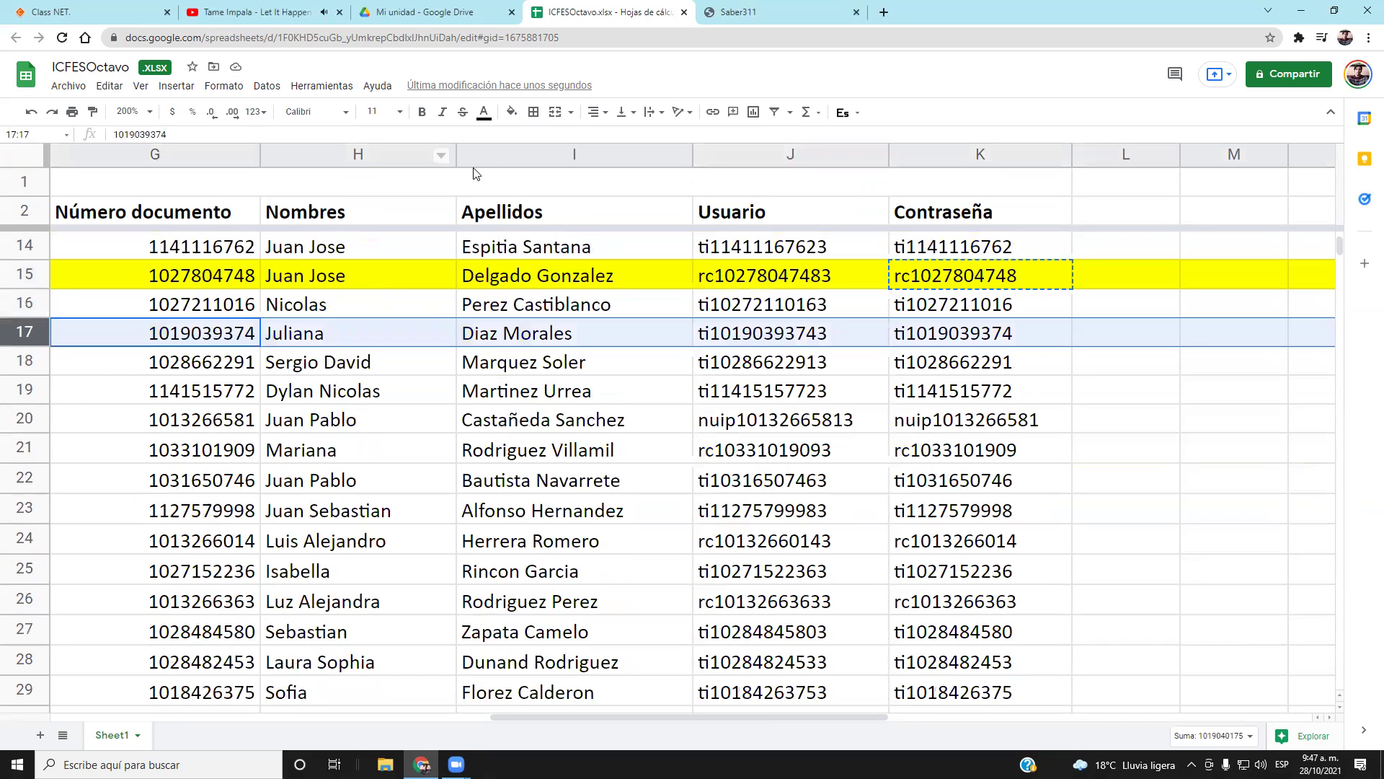
click(511, 112)
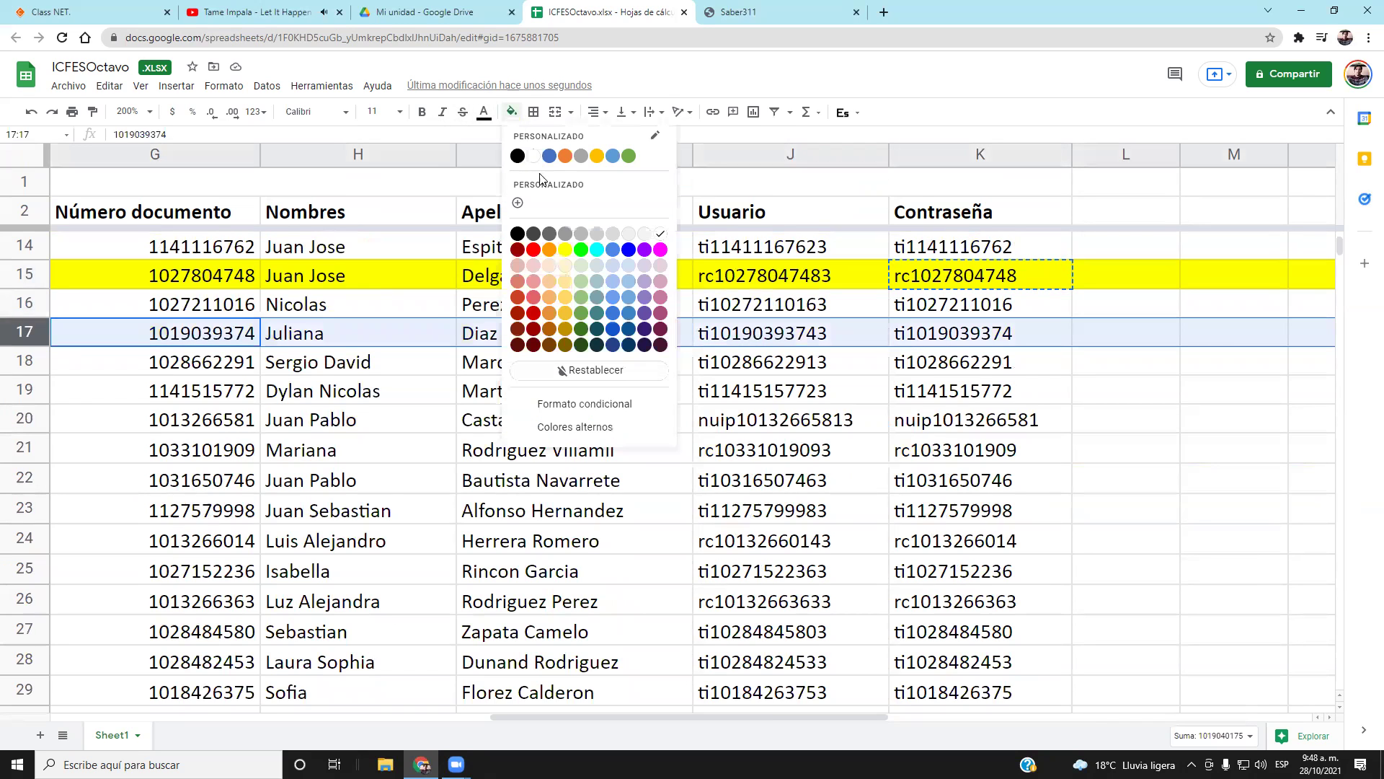
click(565, 250)
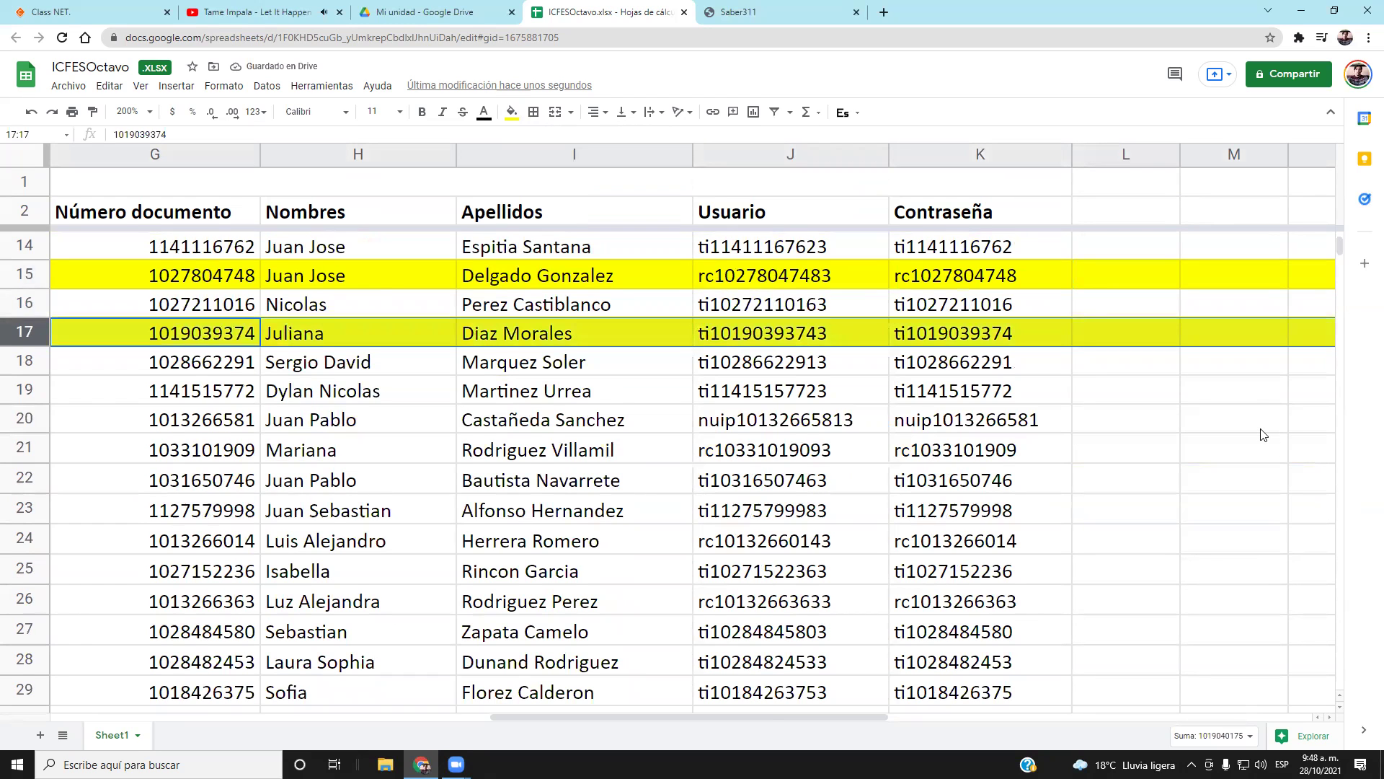
Highlight the student record in row 20 by filling the whole row with yellow
scroll(1263, 434, down, 3)
click(865, 438)
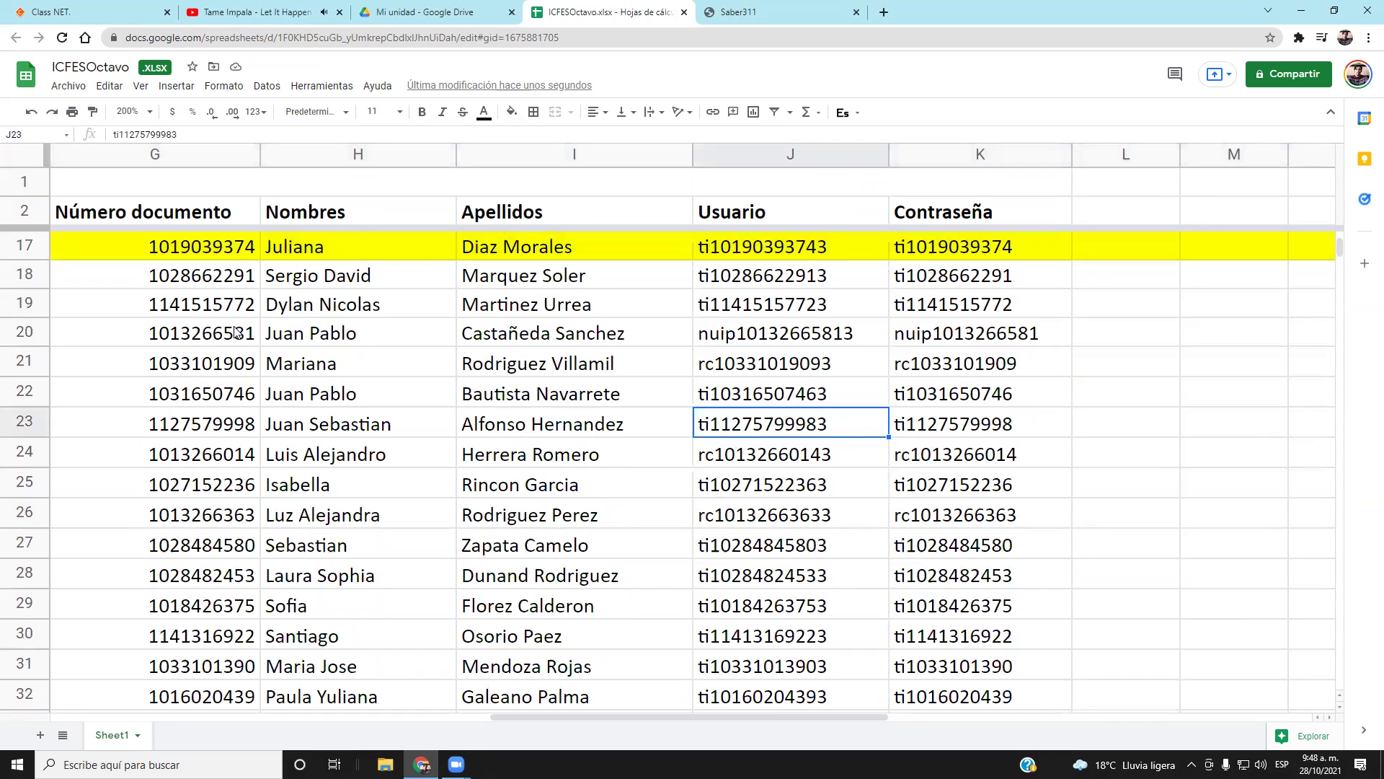
click(728, 281)
key(Down)
key(Down)
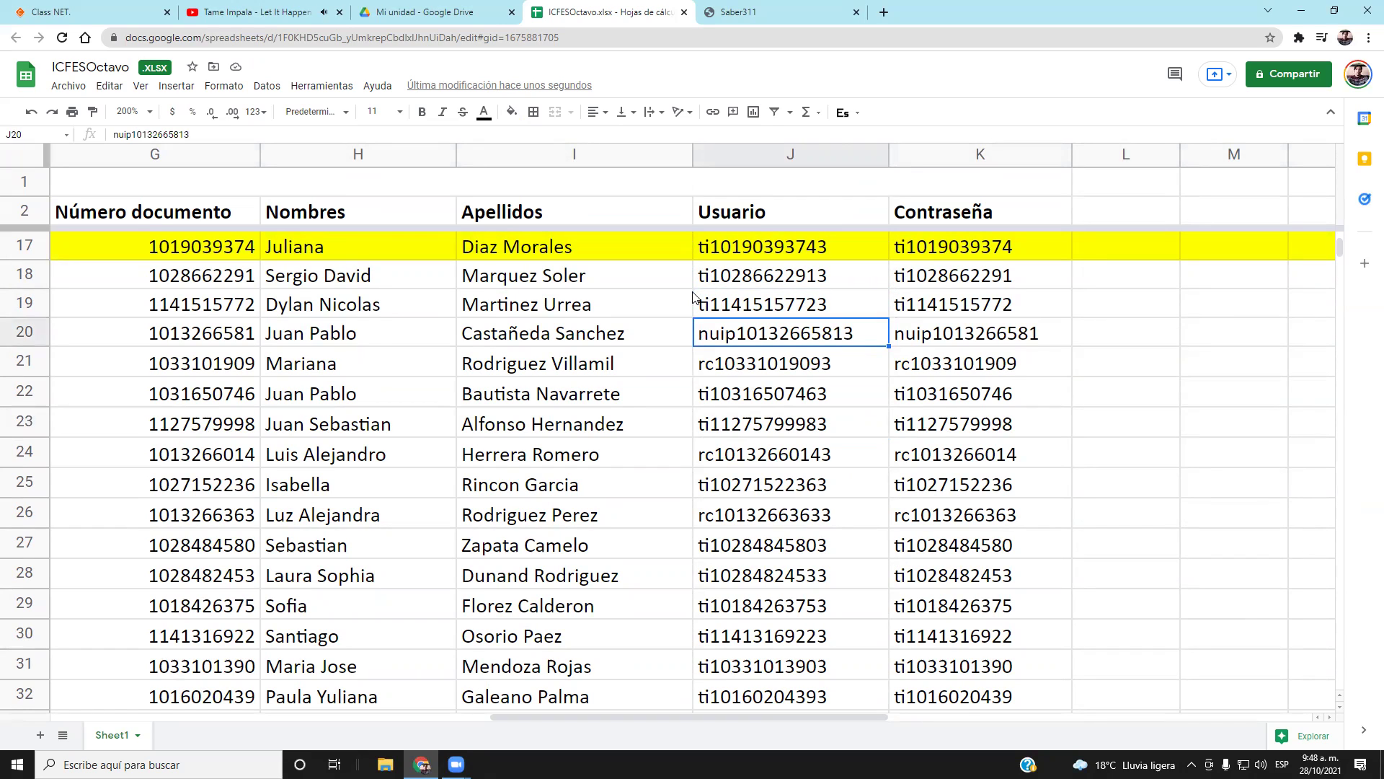
click(35, 332)
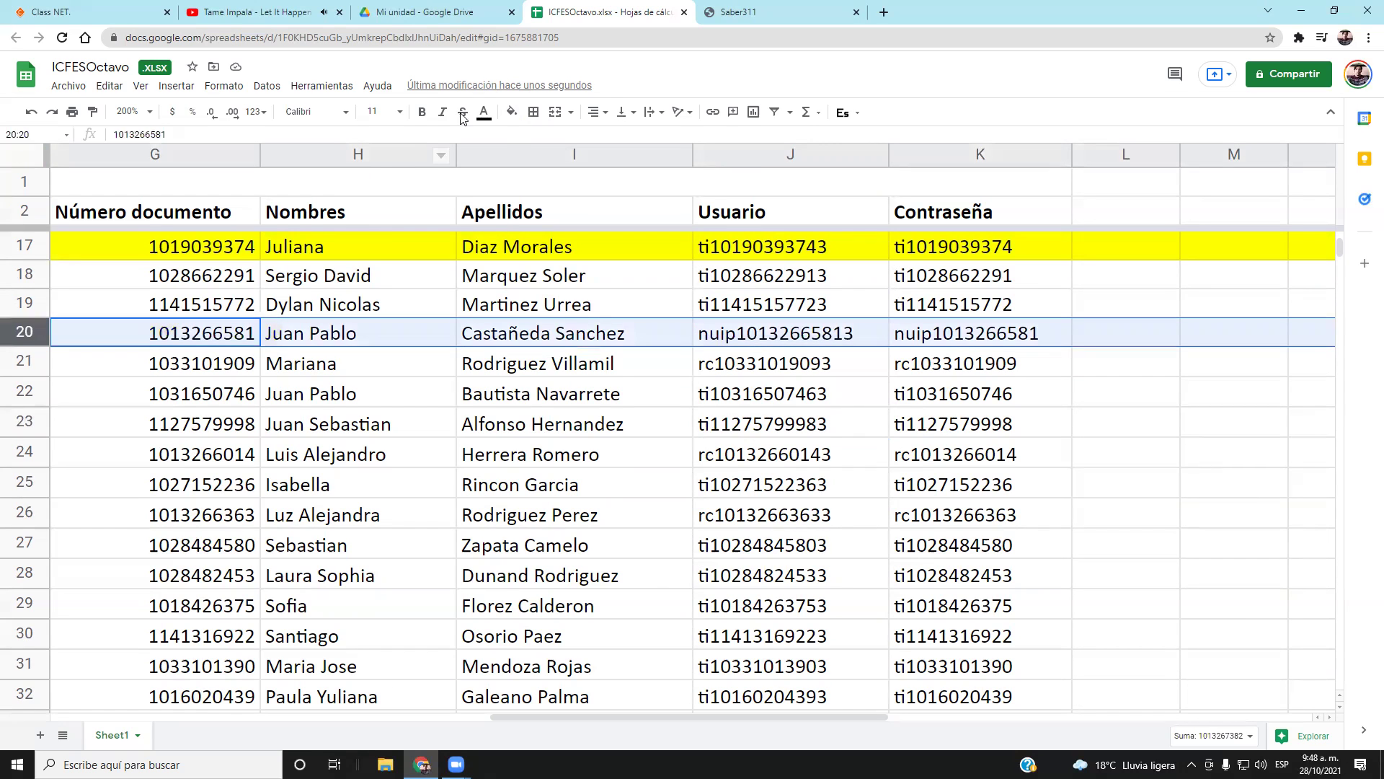
click(511, 111)
click(563, 253)
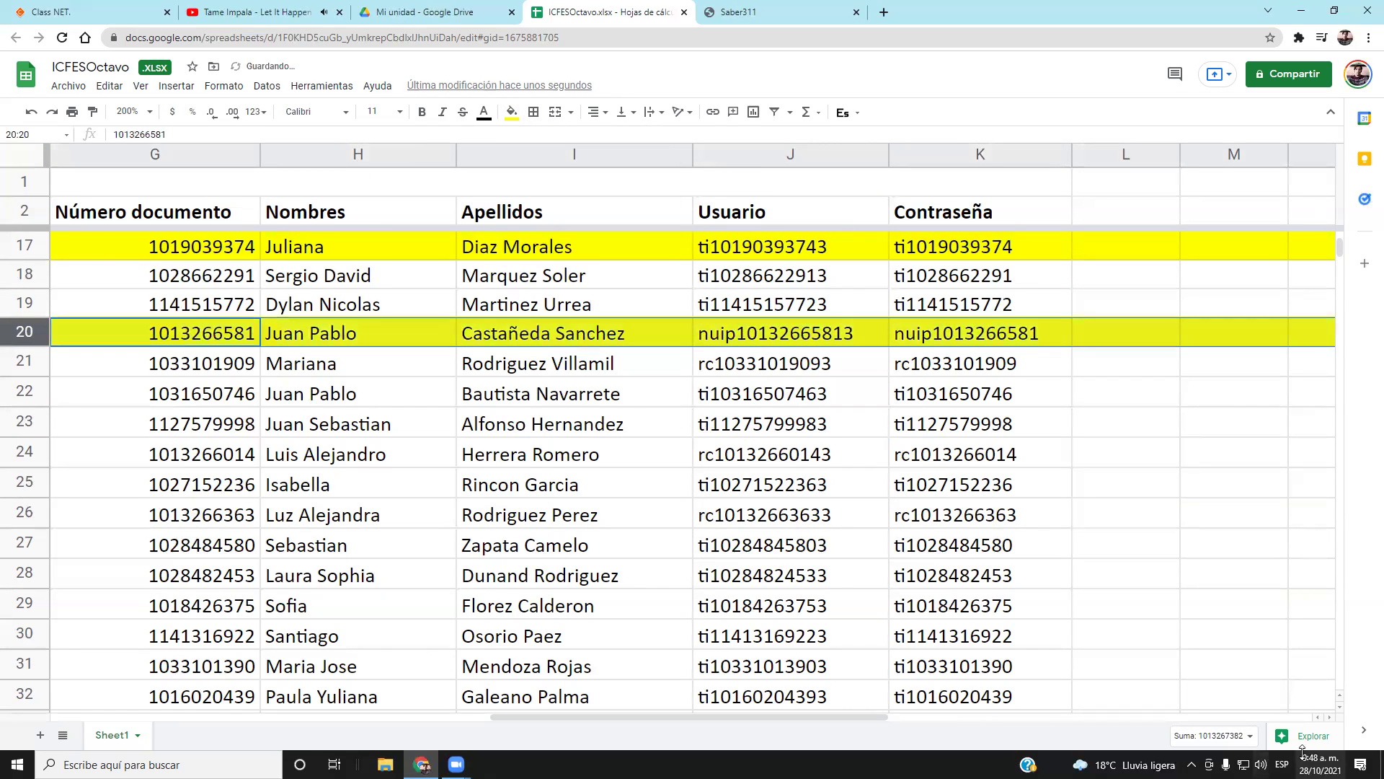
Apply a yellow fill to the entire row 22 to mark that student's record
scroll(1137, 579, down, 3)
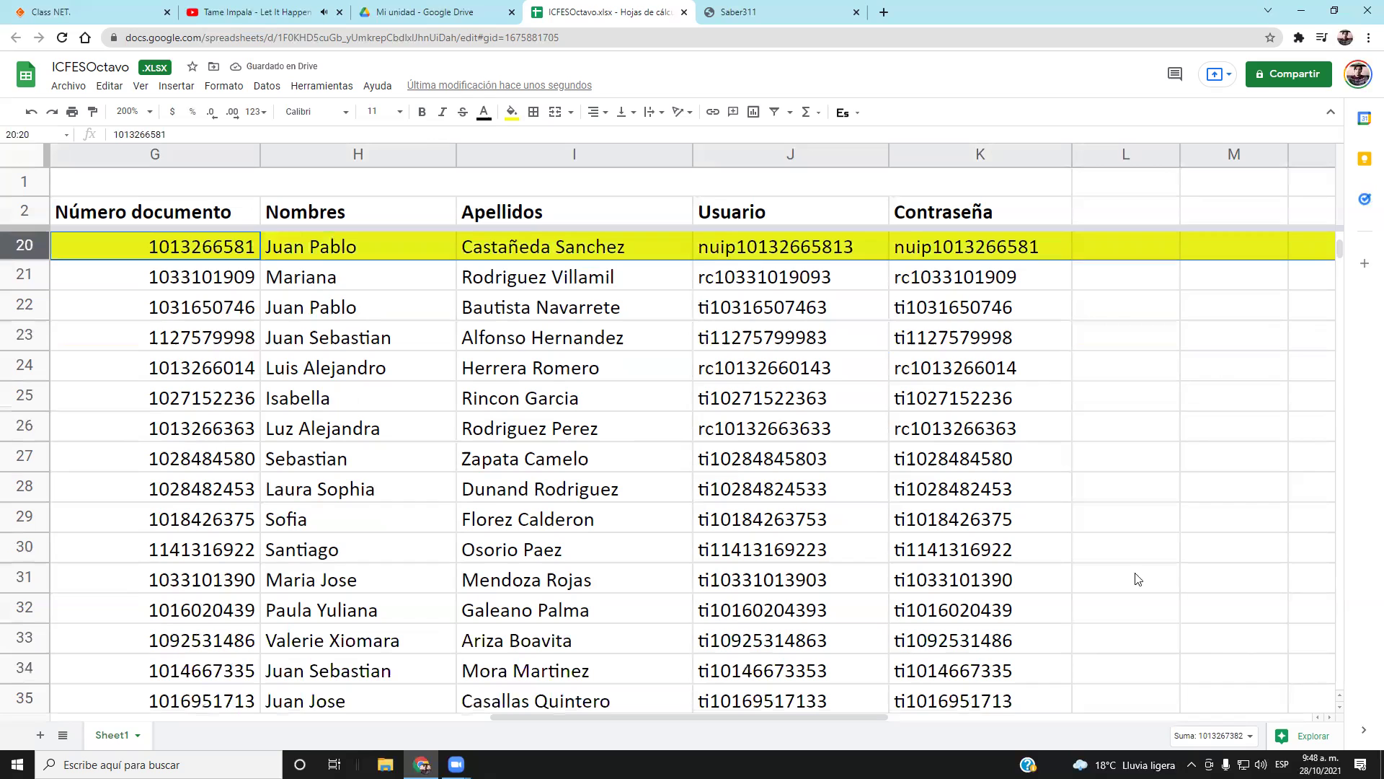
click(910, 337)
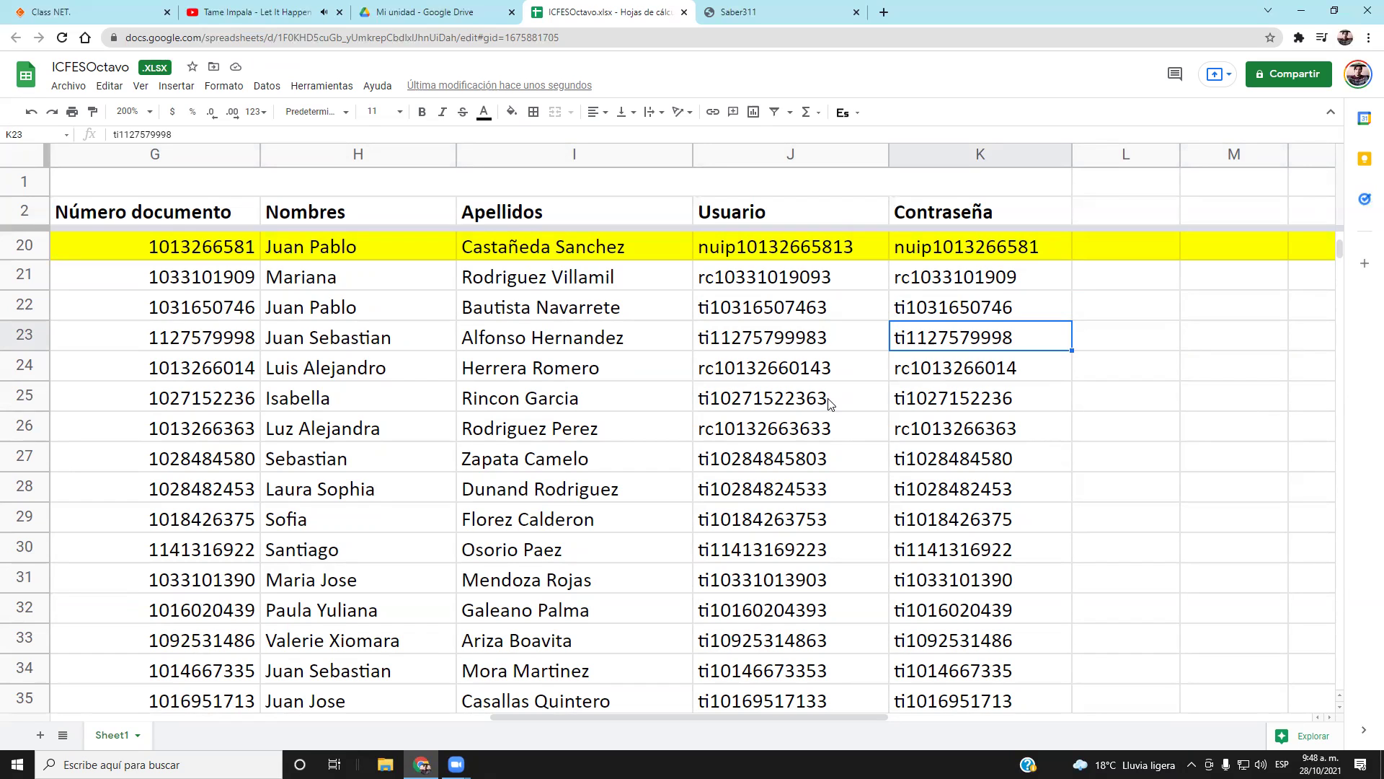
click(26, 272)
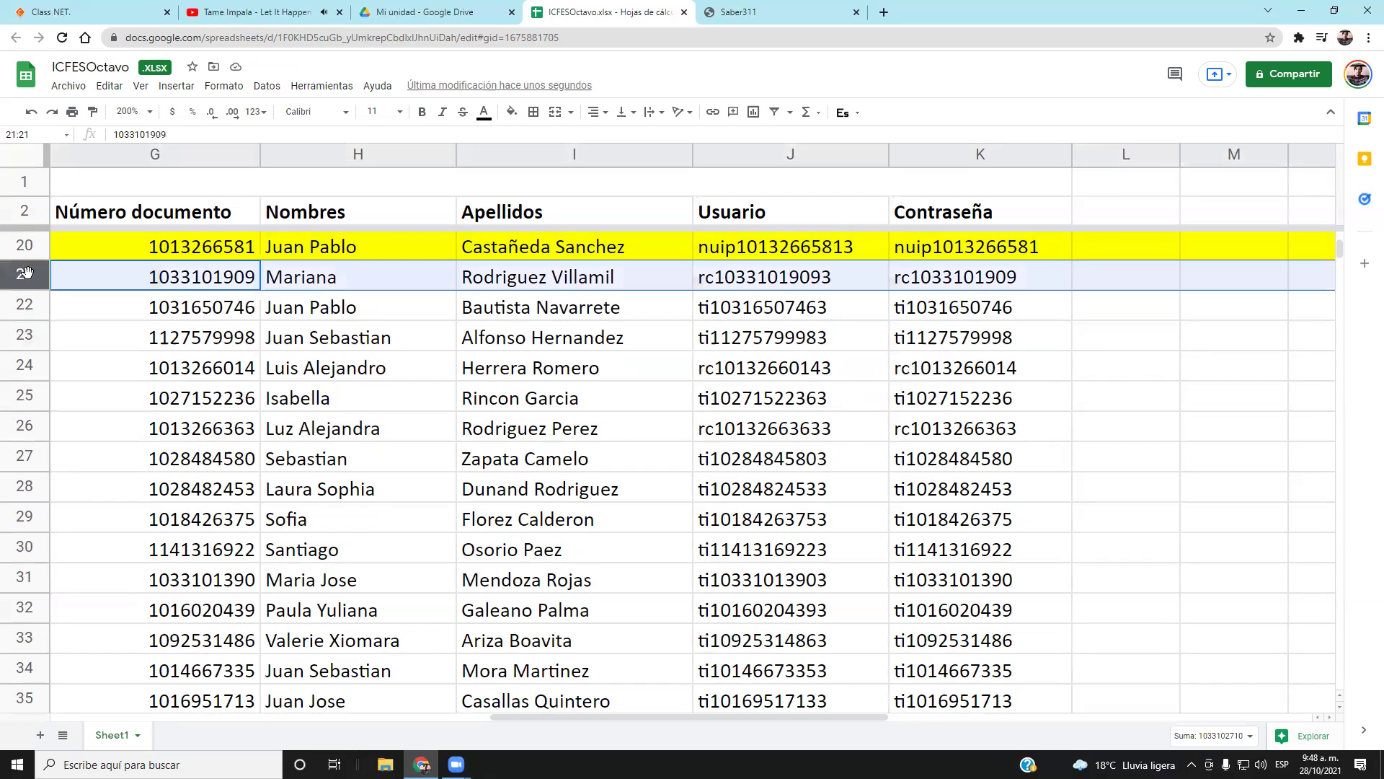
click(21, 310)
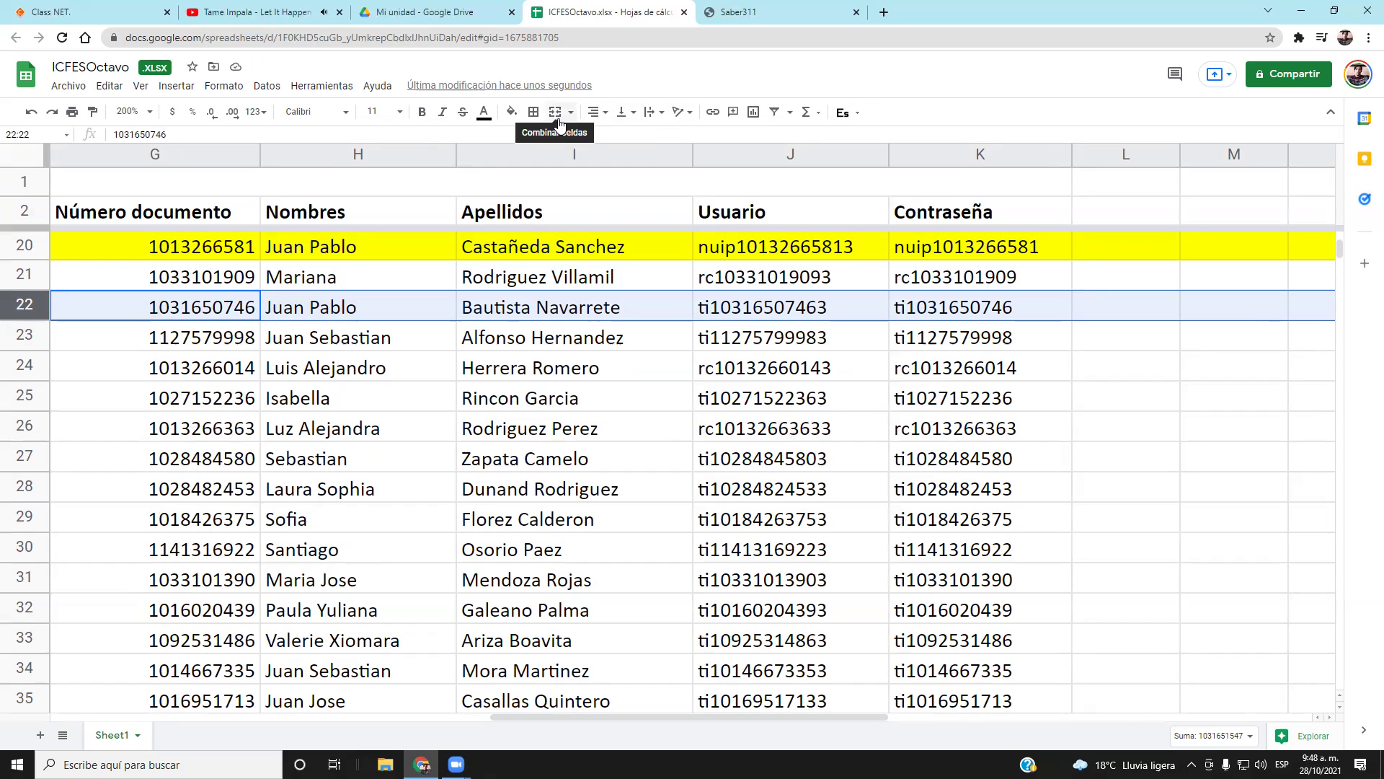
click(511, 111)
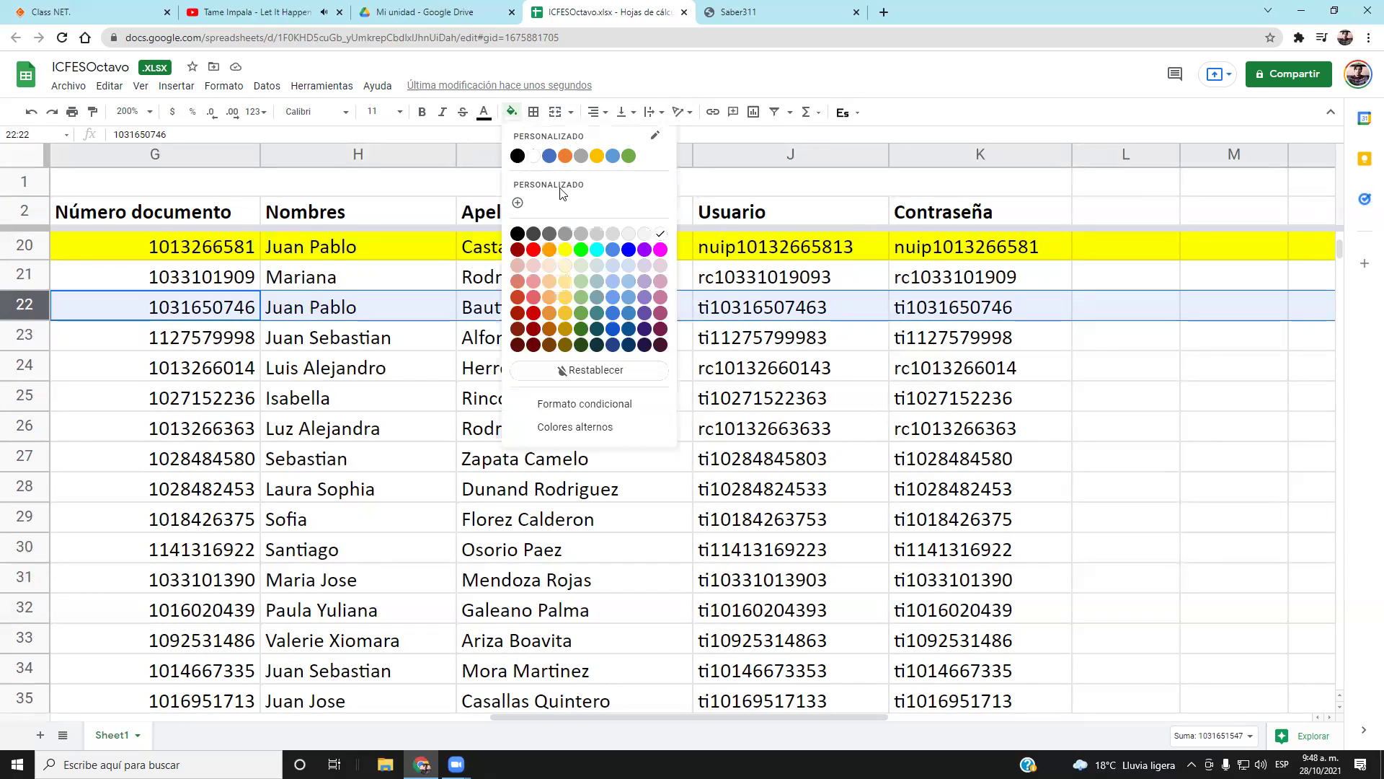
click(563, 249)
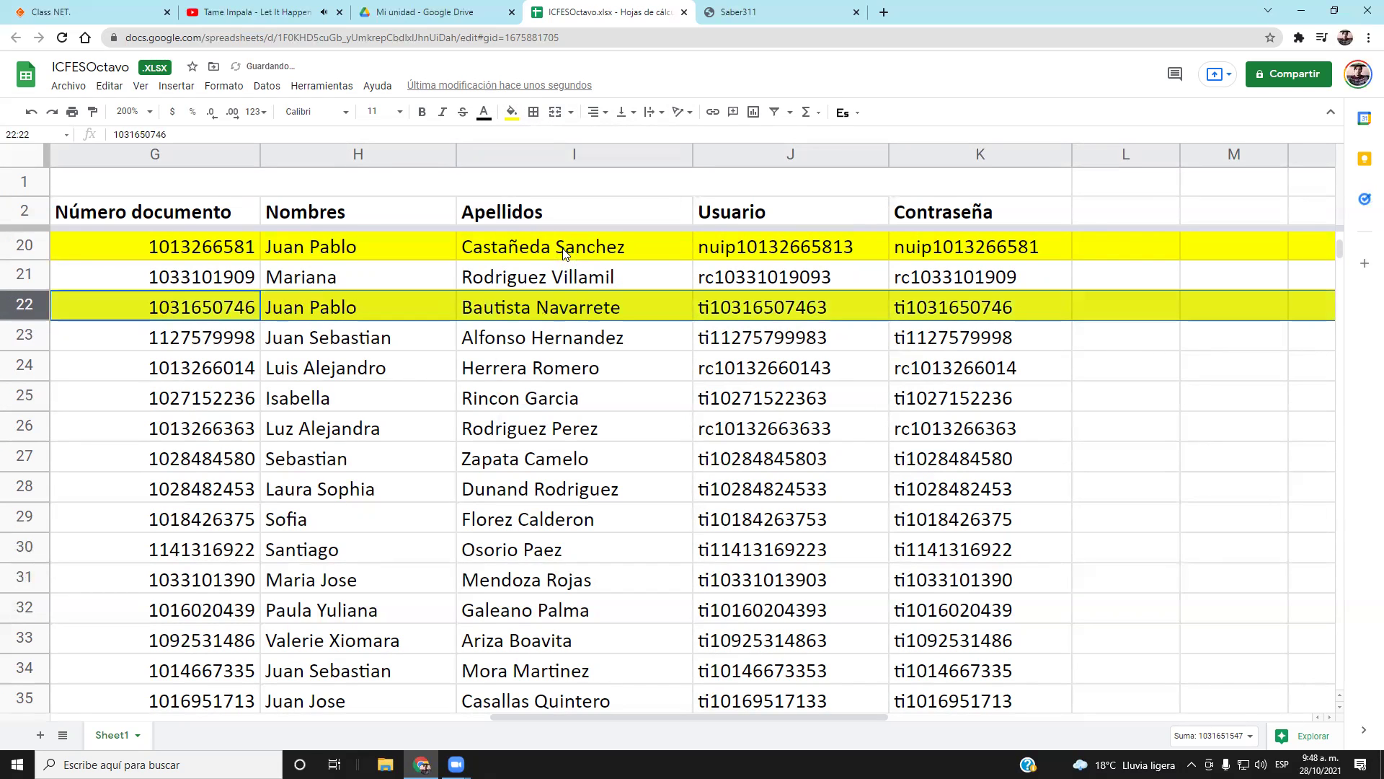
Mark the student record in row 25 with a yellow fill across the entire row
double_click(1340, 708)
click(835, 455)
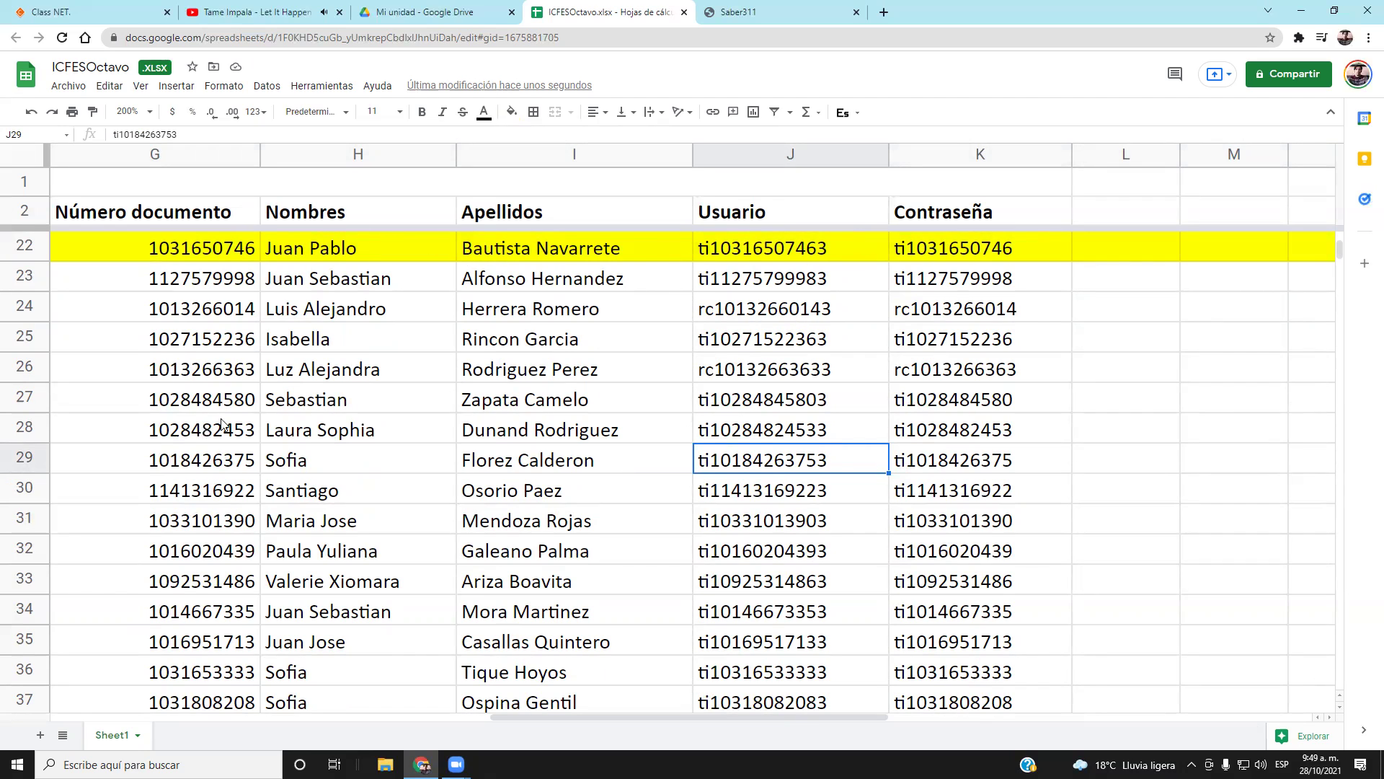
click(746, 286)
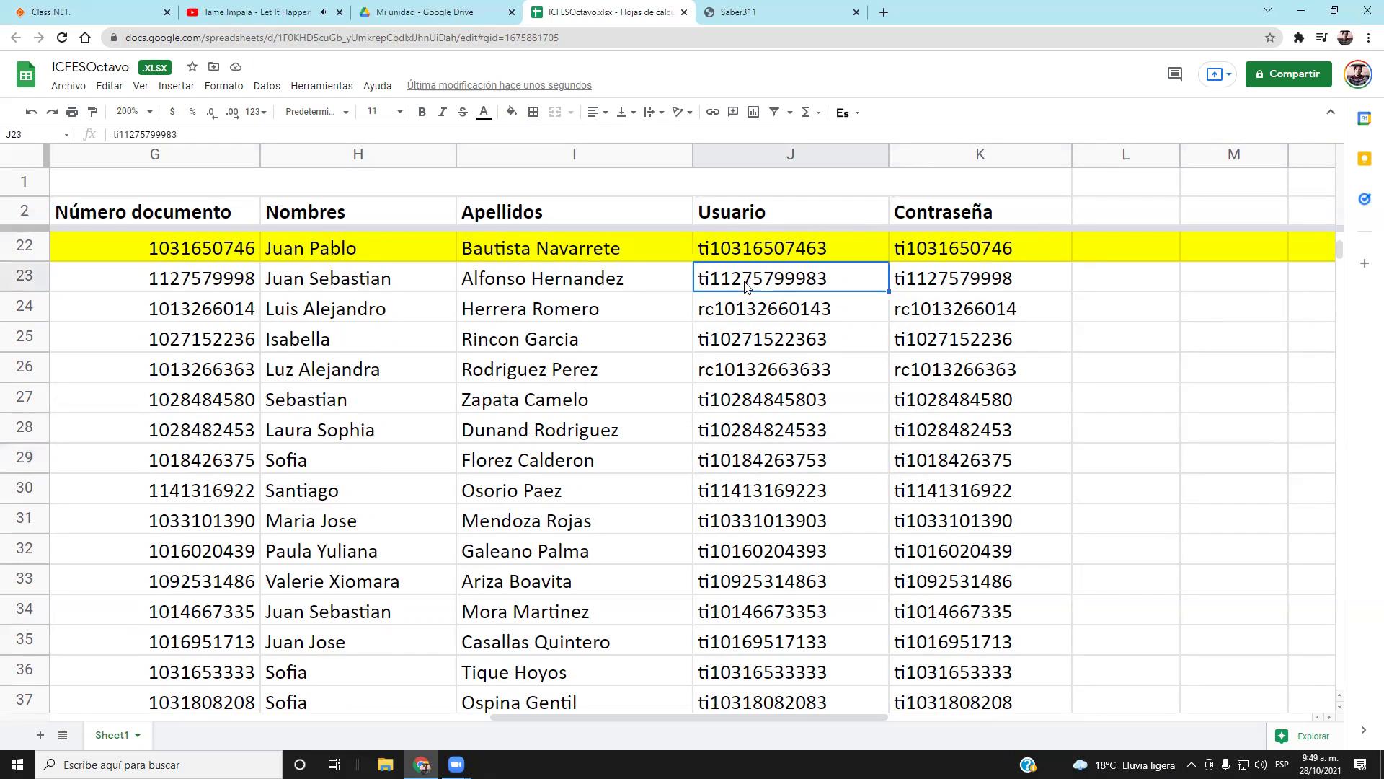
key(Down)
key(Down)
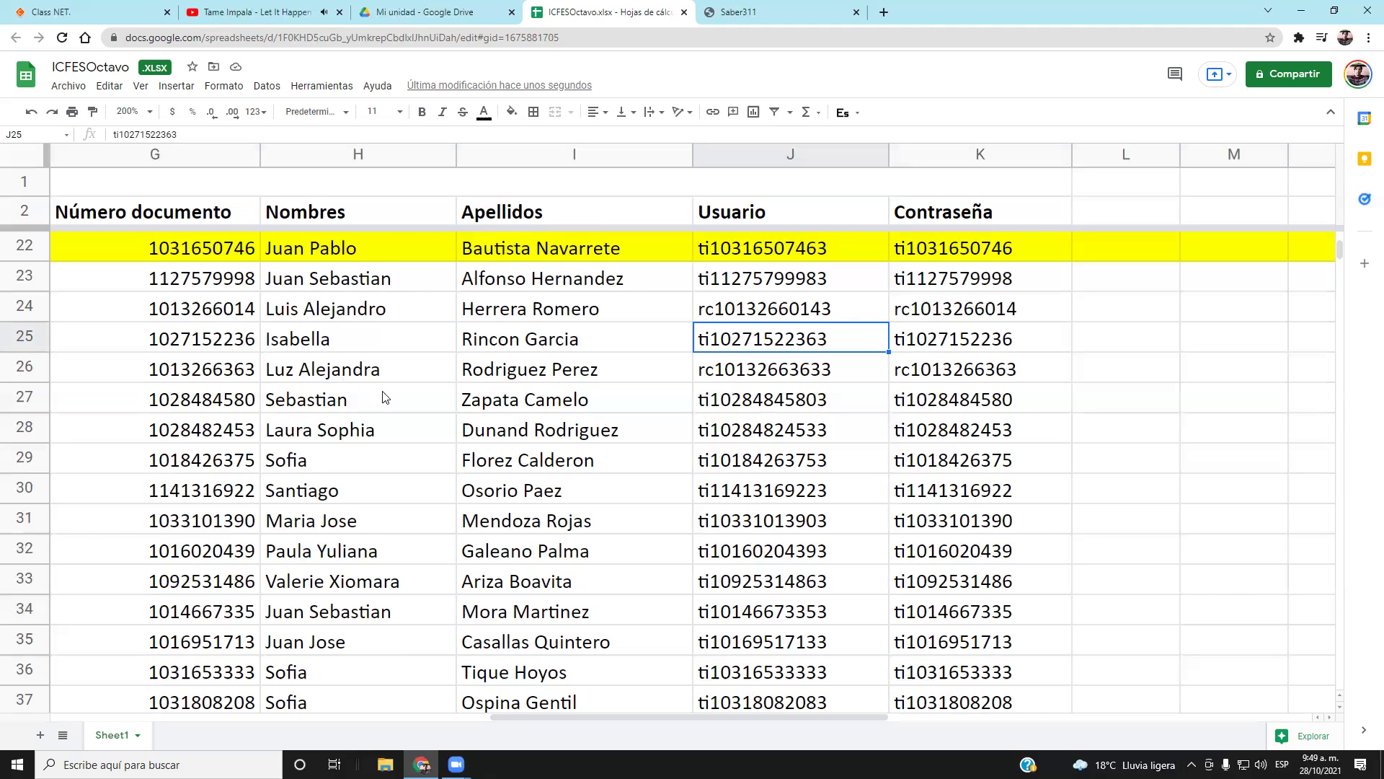
click(1340, 710)
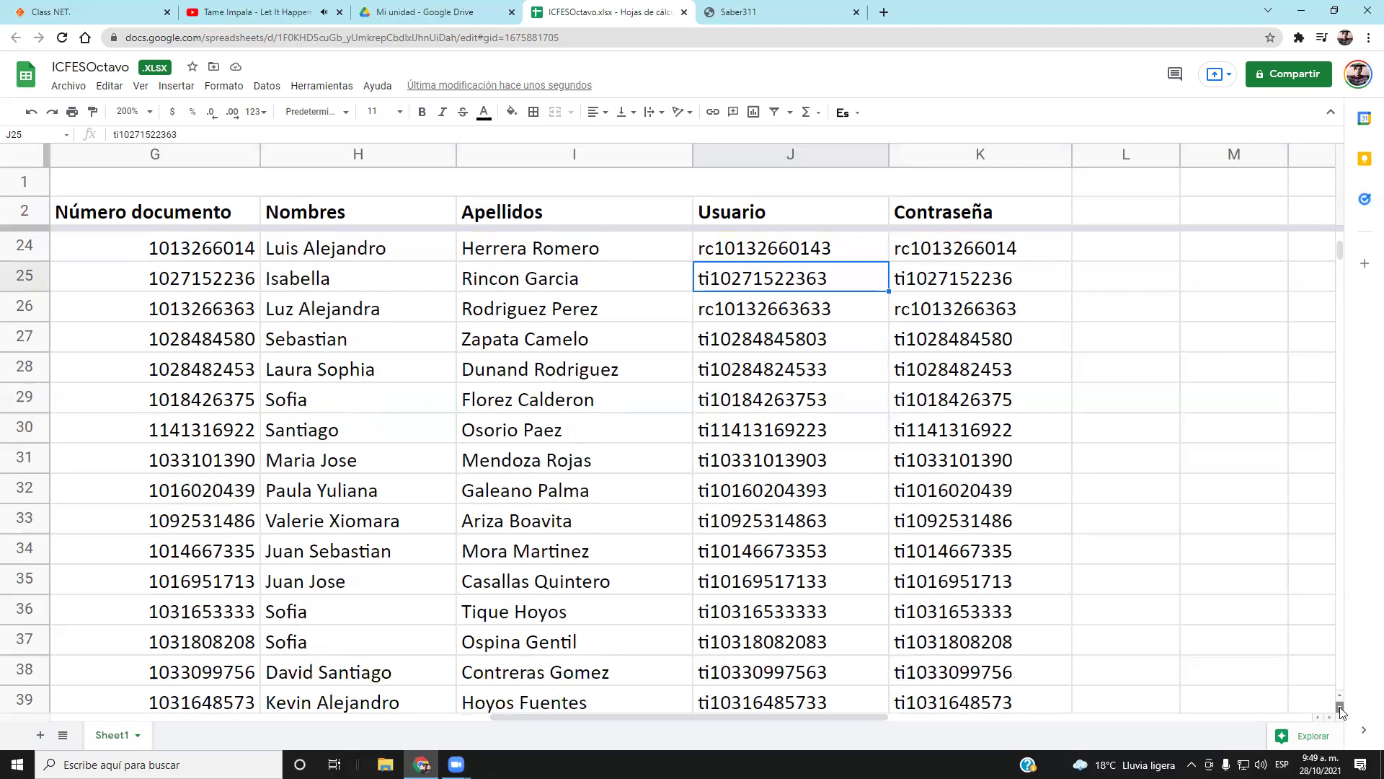
click(1340, 710)
click(24, 245)
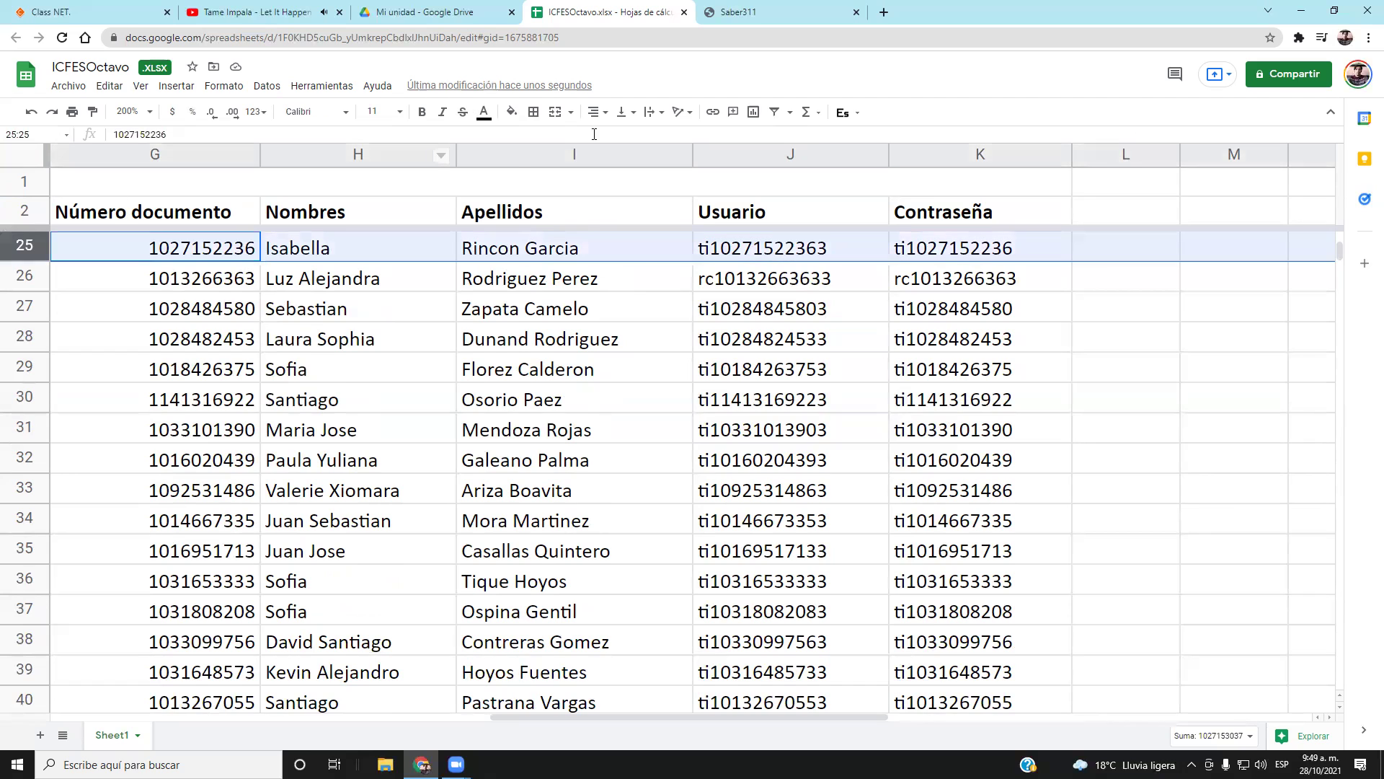
click(512, 112)
click(566, 252)
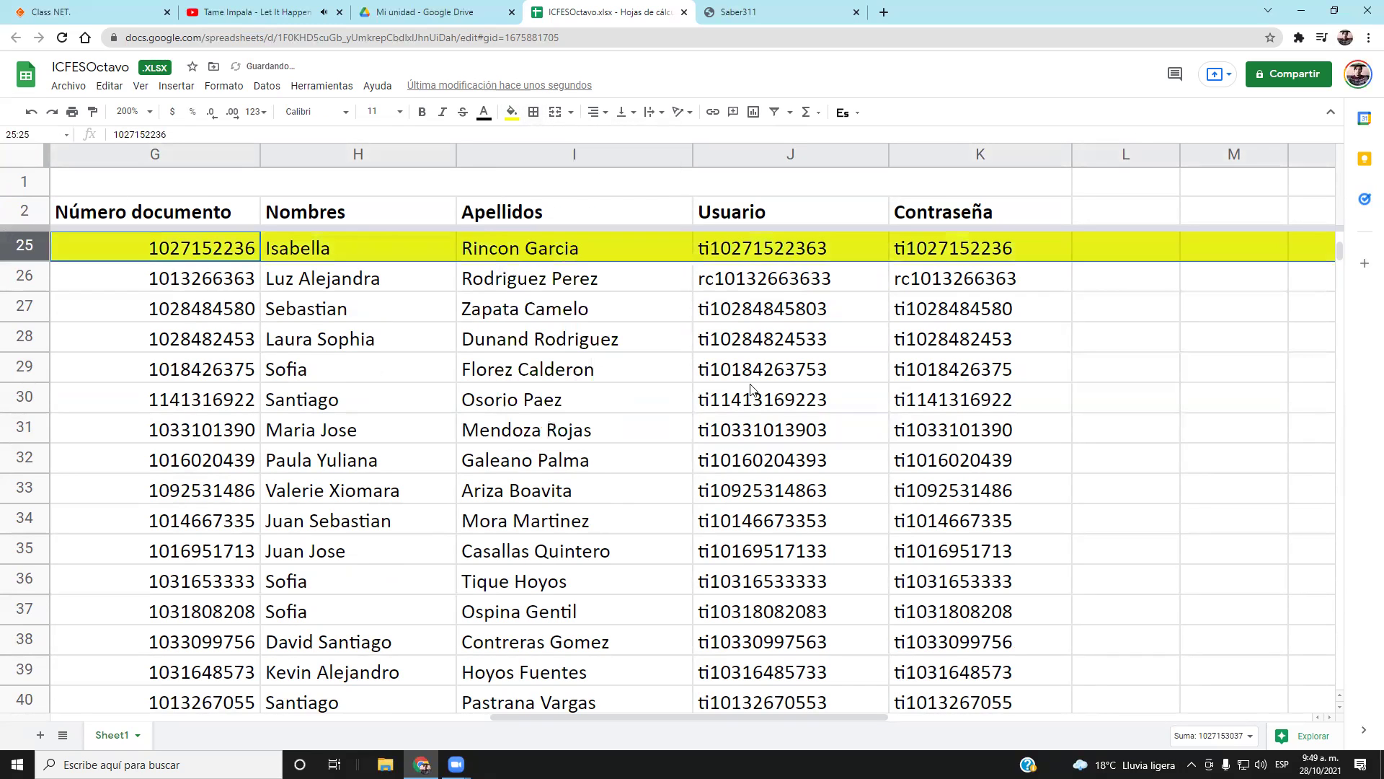
Fill the entire row 32 with light orange to mark that student's record
click(1047, 374)
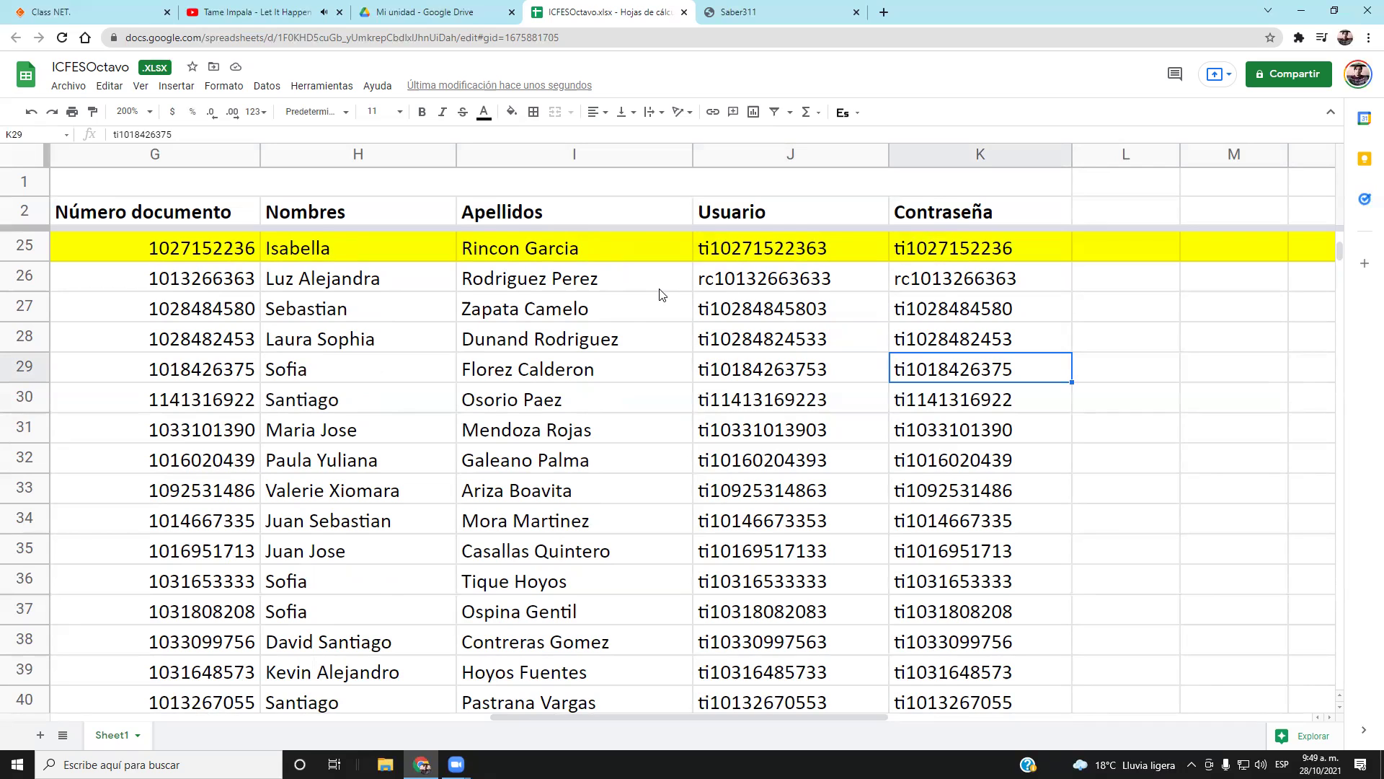
click(570, 289)
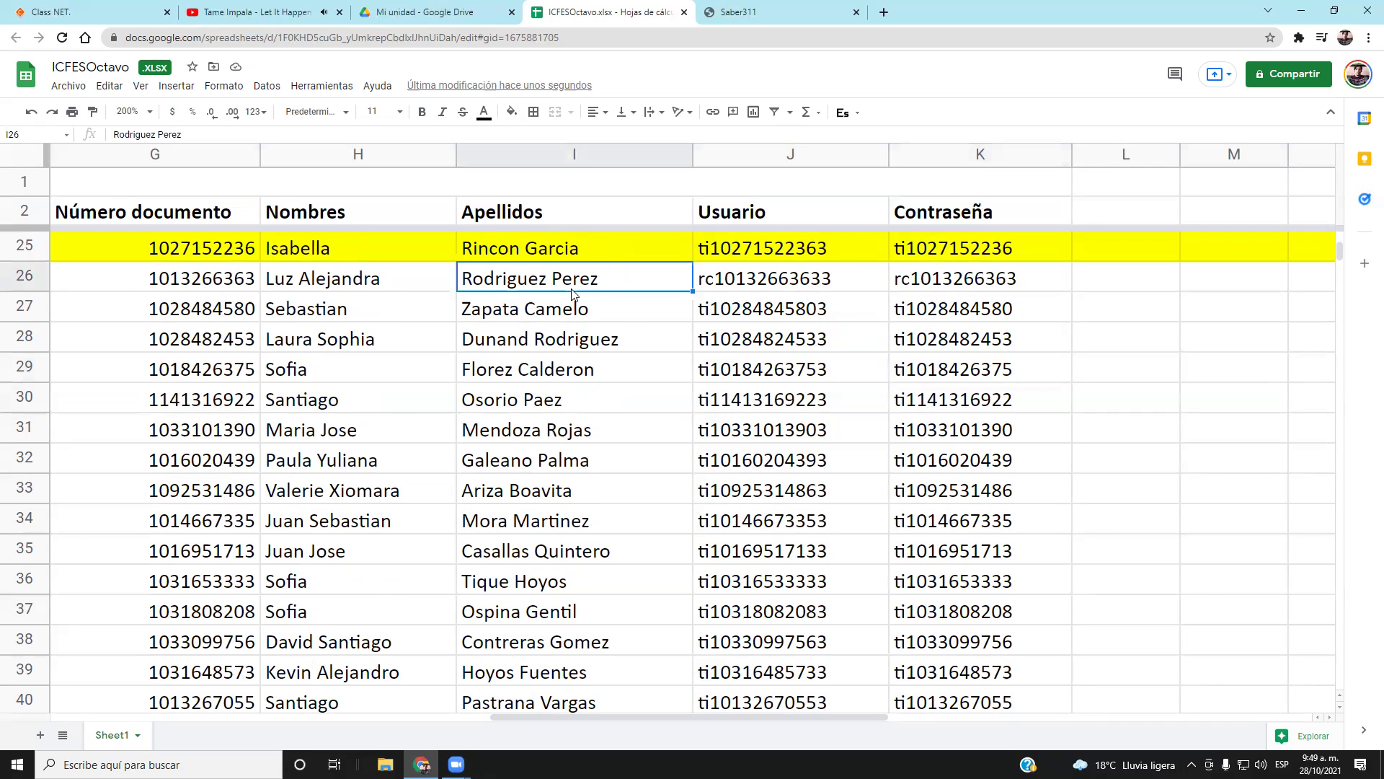
key(Down)
key(Down)
key(Down)
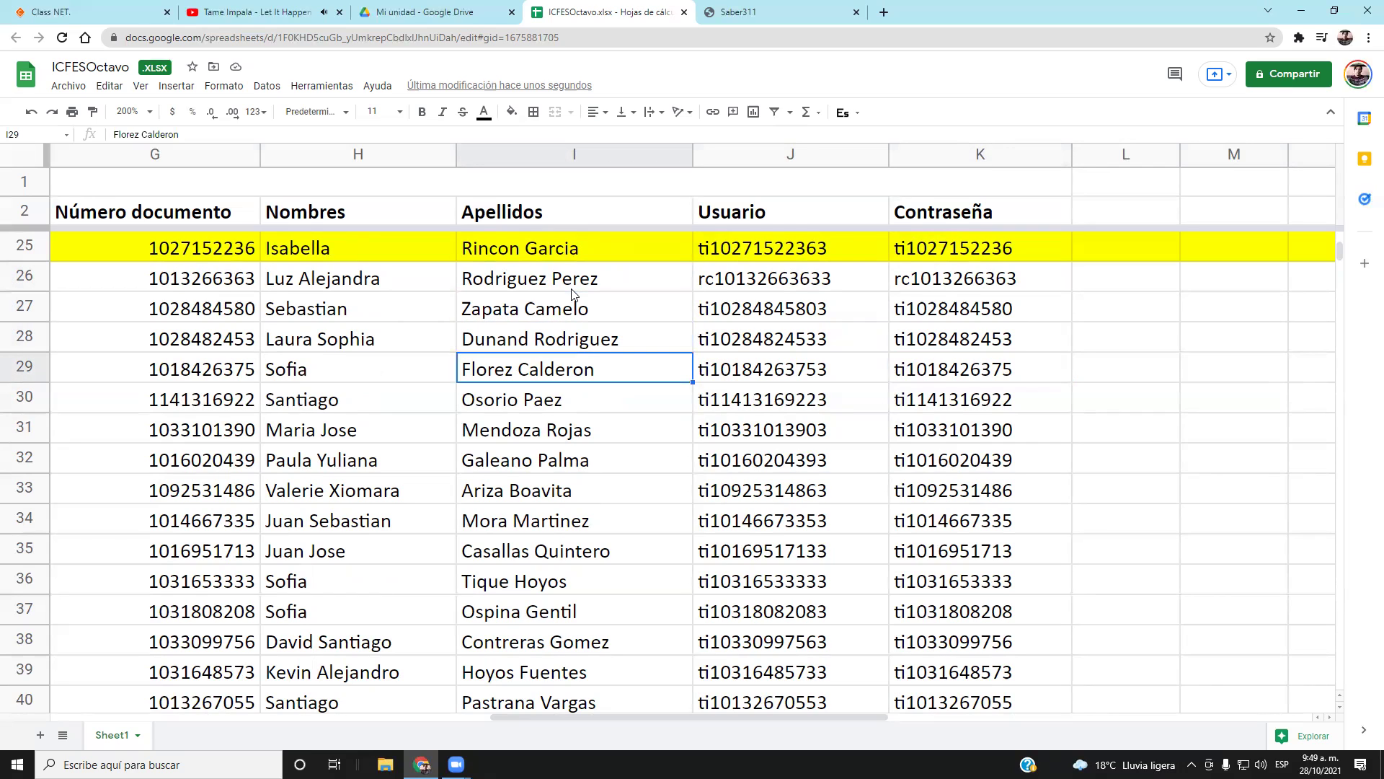
key(Down)
key(Down)
key(Down)
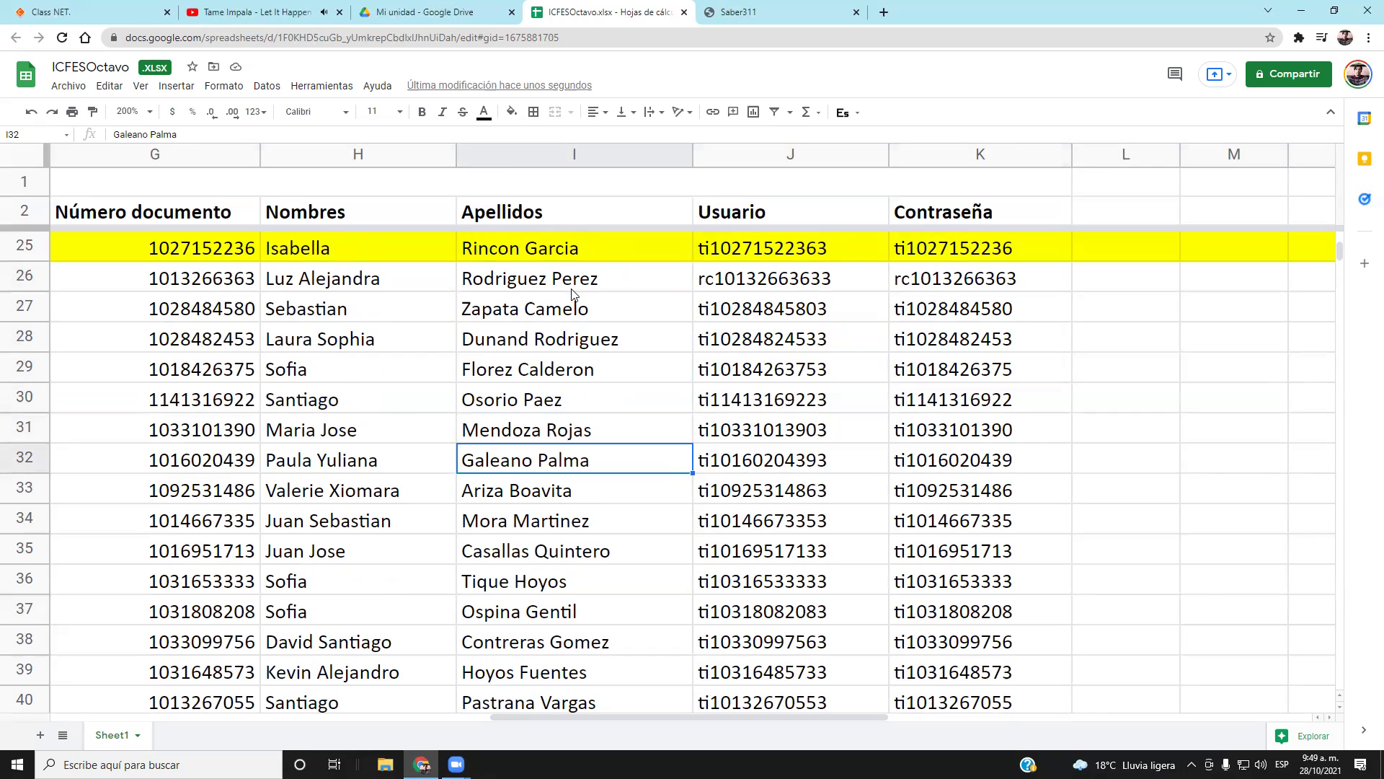
click(25, 459)
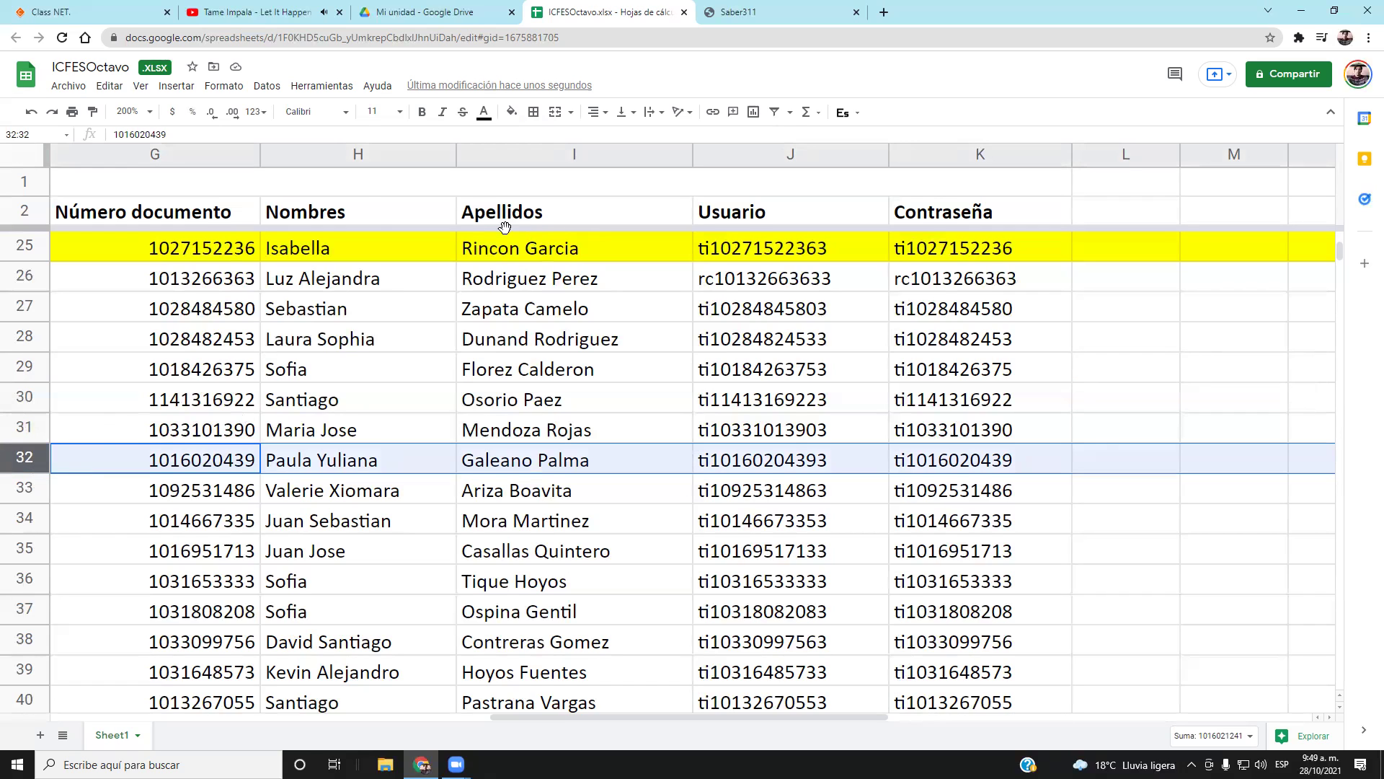
click(512, 113)
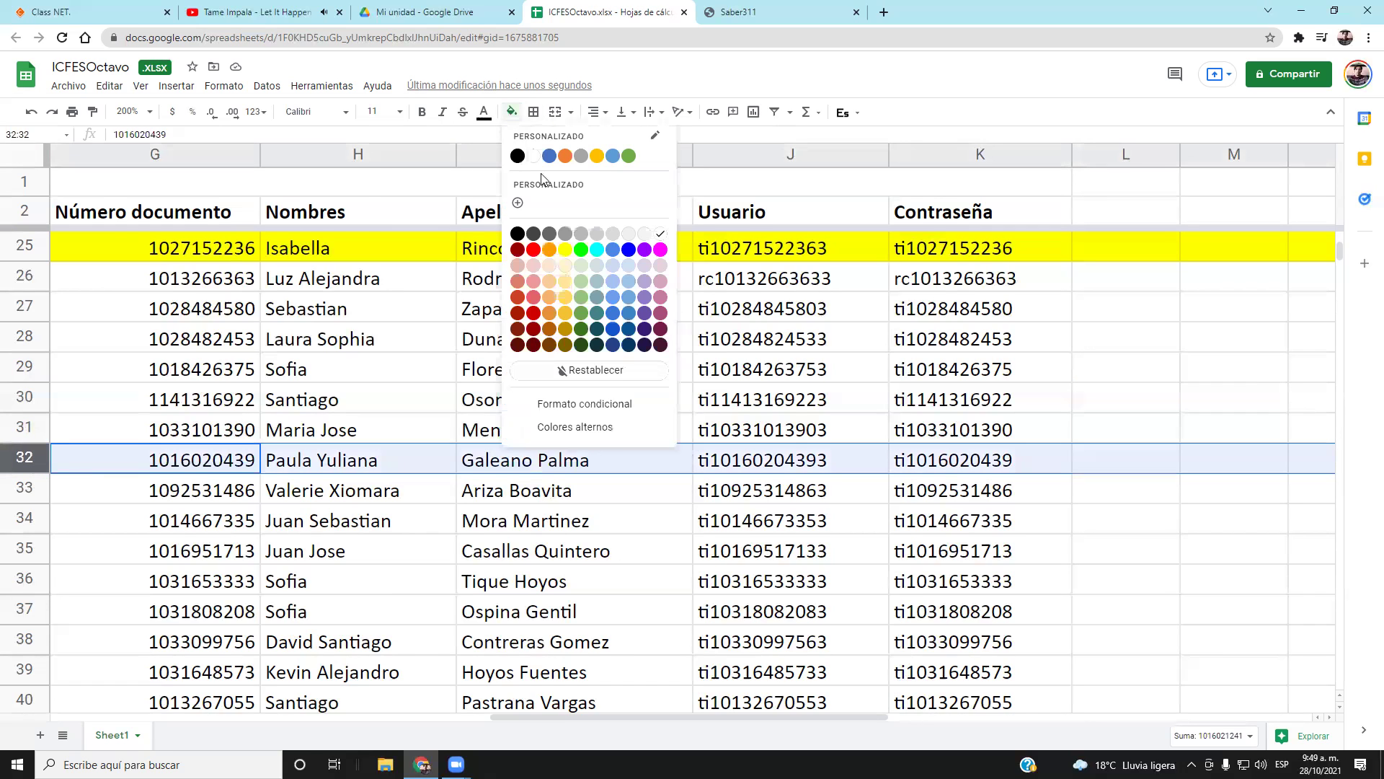
click(548, 265)
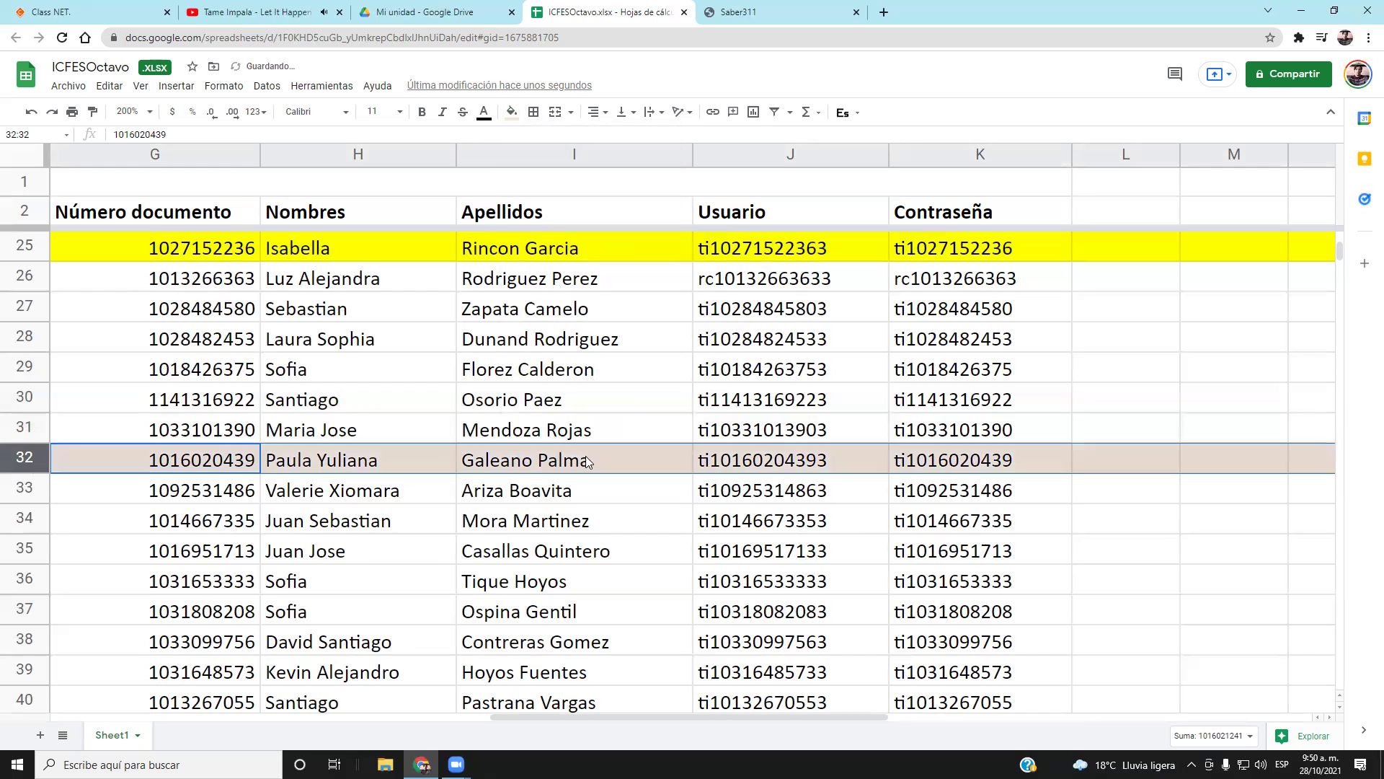
click(587, 461)
scroll(755, 518, down, 3)
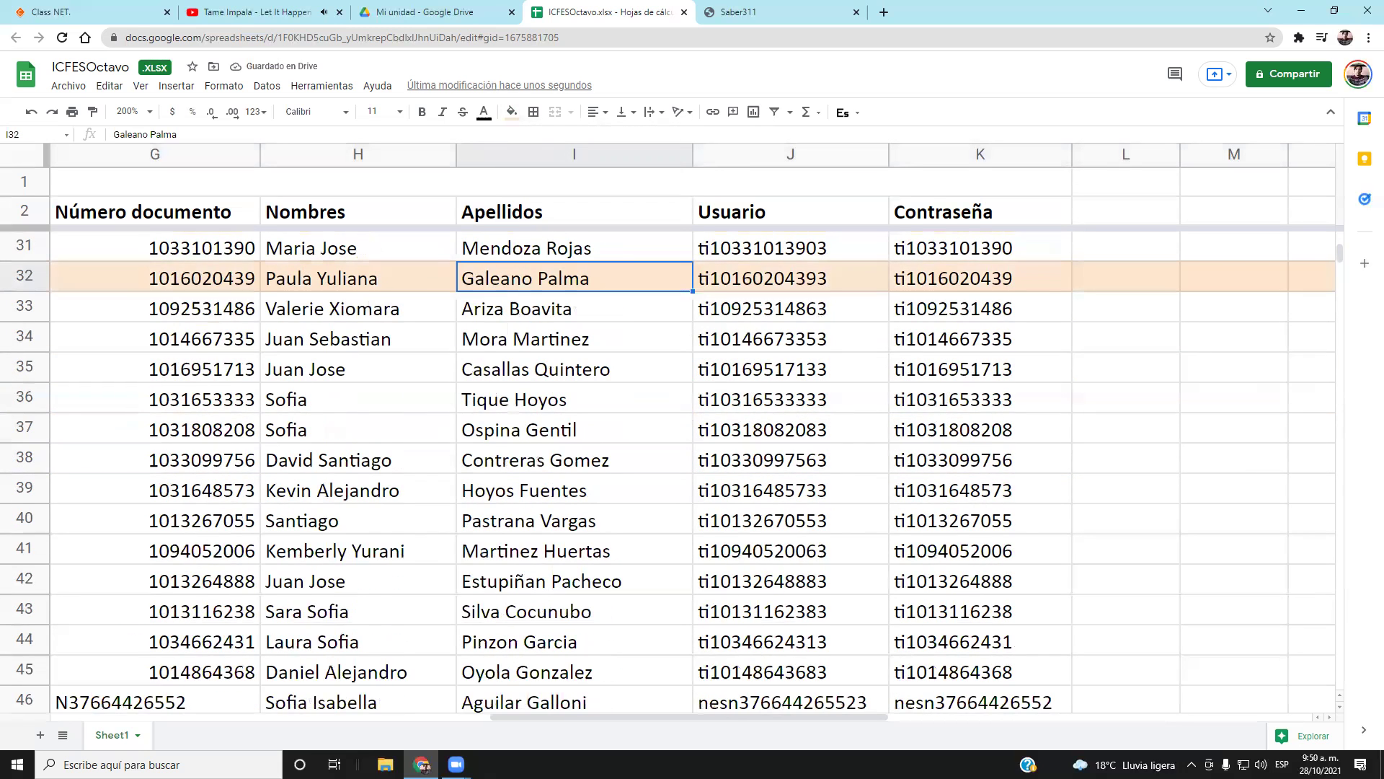
click(1339, 705)
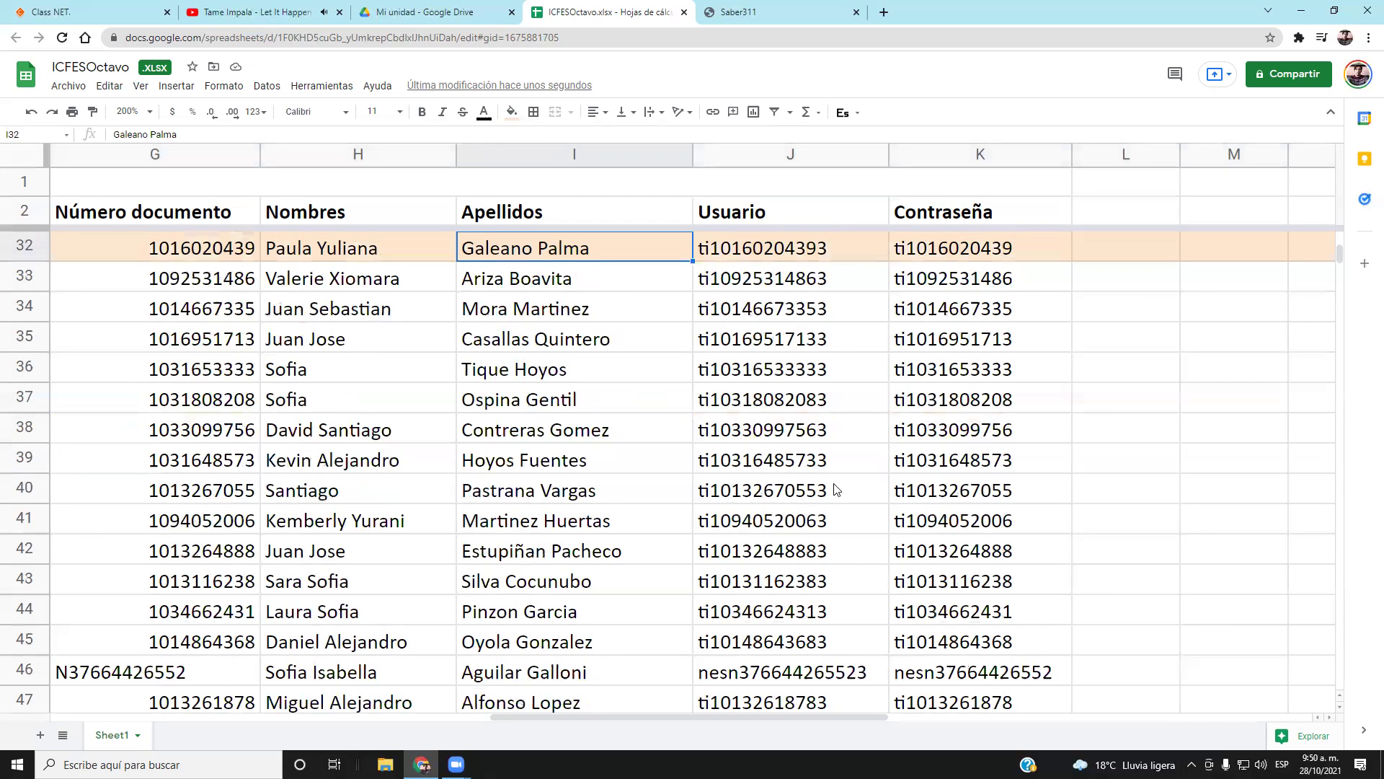
scroll(793, 476, up, 4)
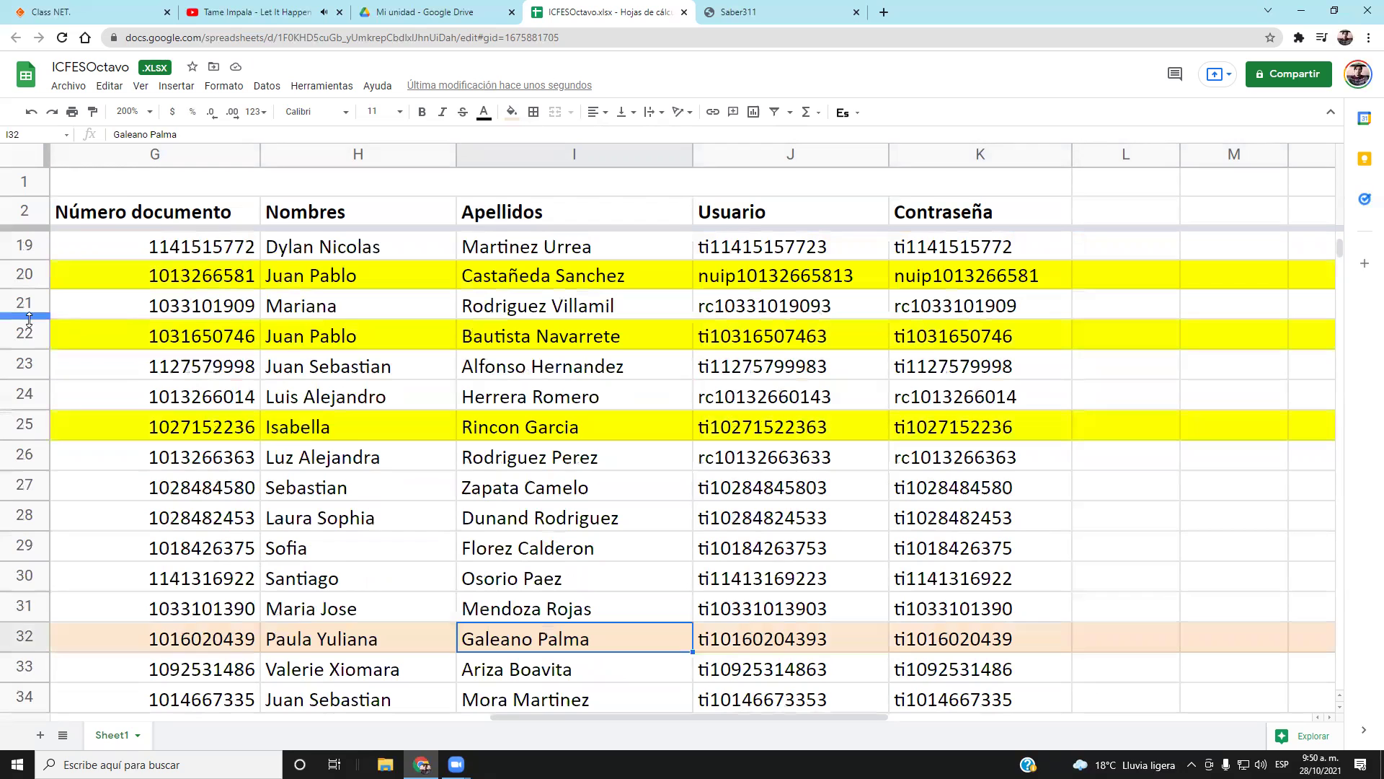
Change the fill of the entire row 22 to light orange
click(25, 335)
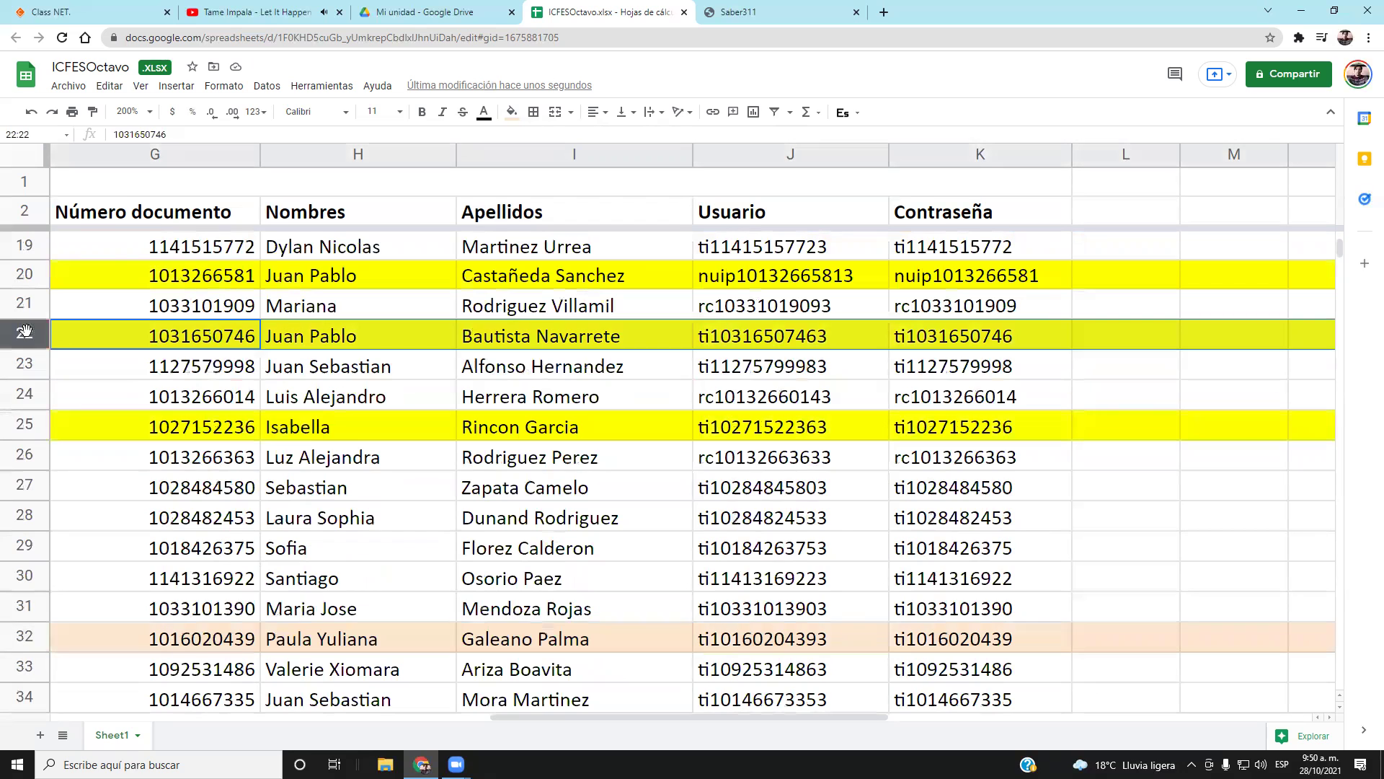
click(512, 113)
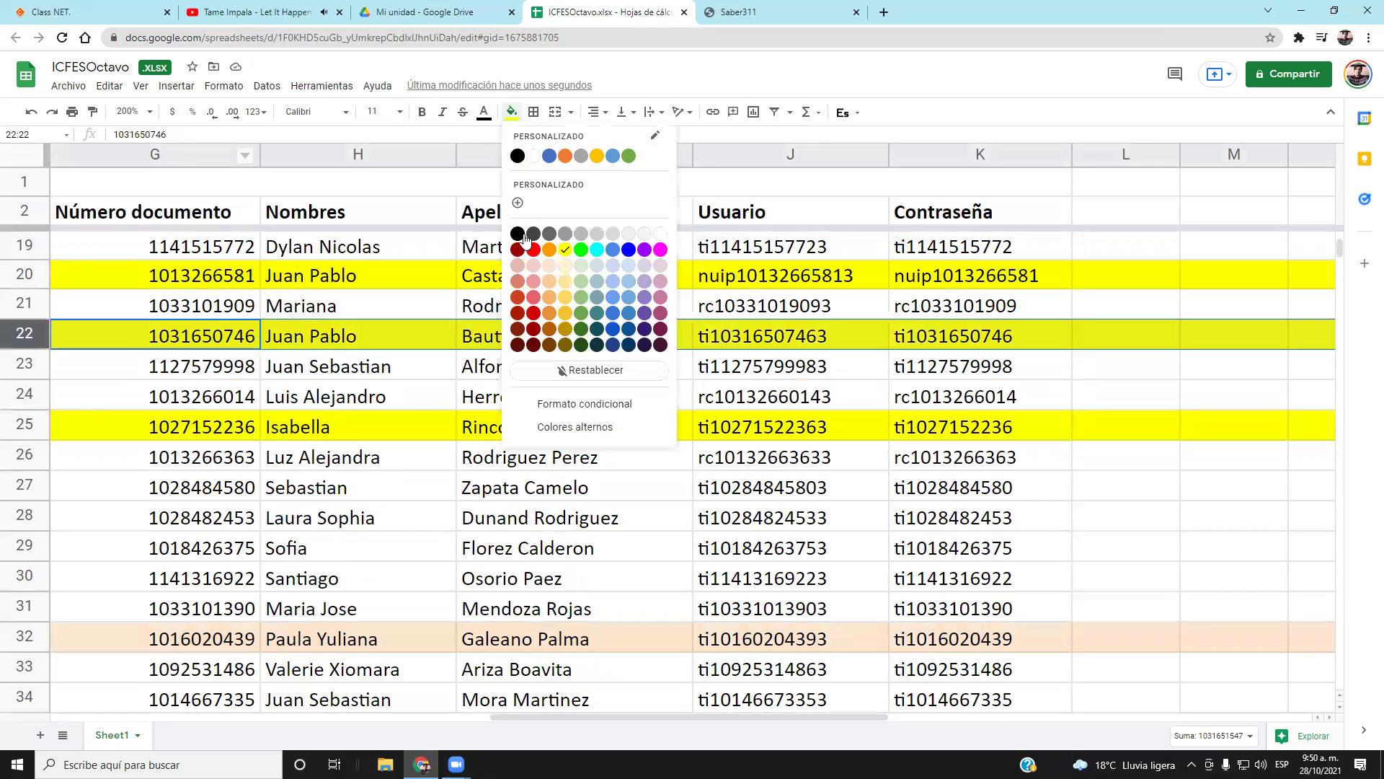
click(550, 274)
click(568, 367)
Recolor the whole student record in row 10 with a light orange fill
scroll(568, 366, up, 2)
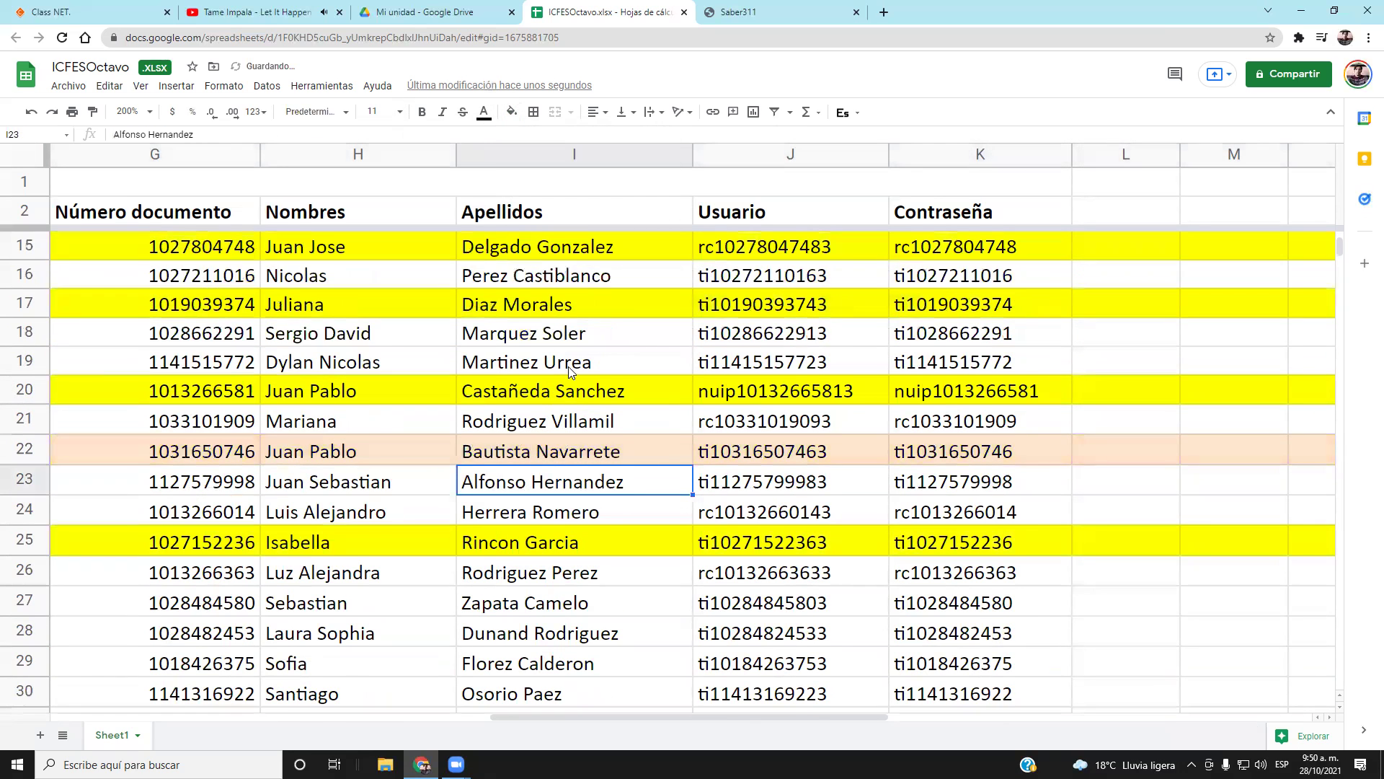
scroll(568, 366, up, 5)
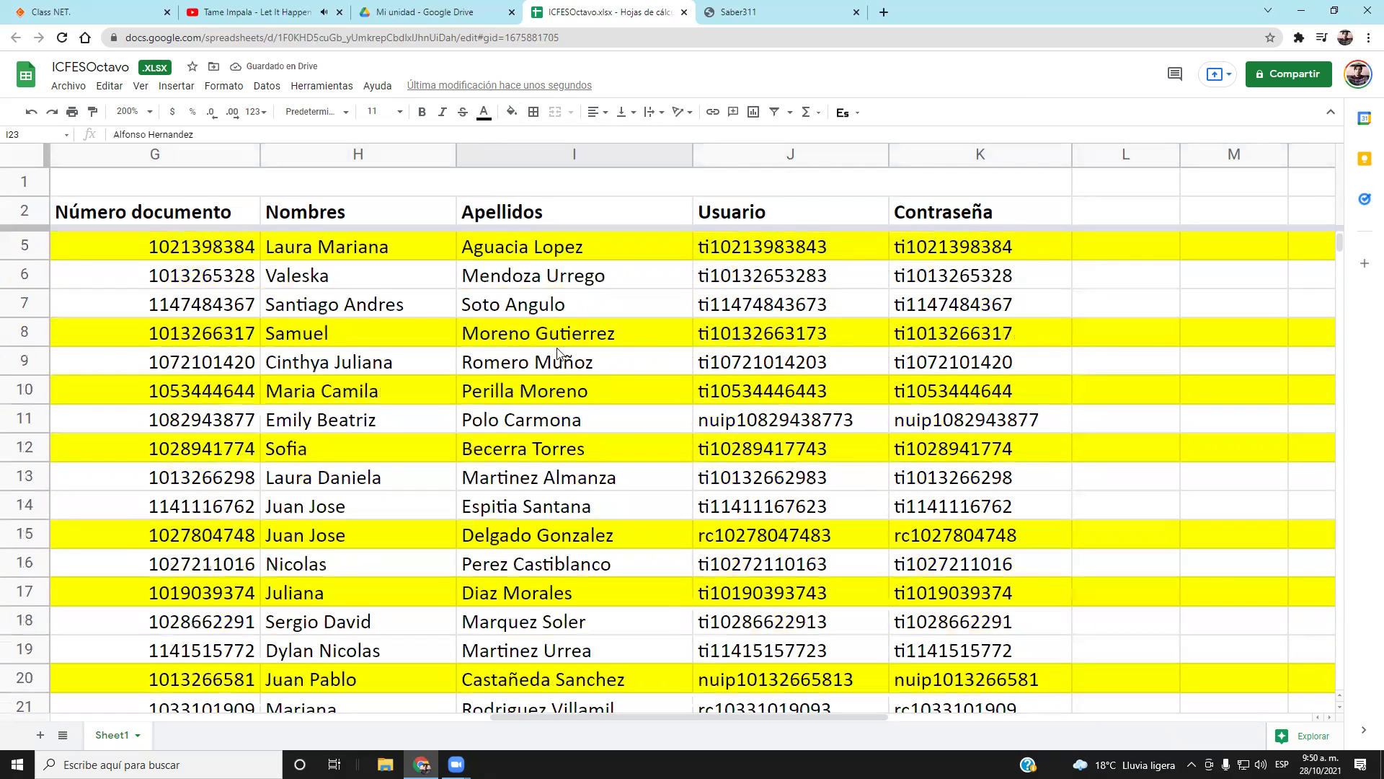
click(21, 389)
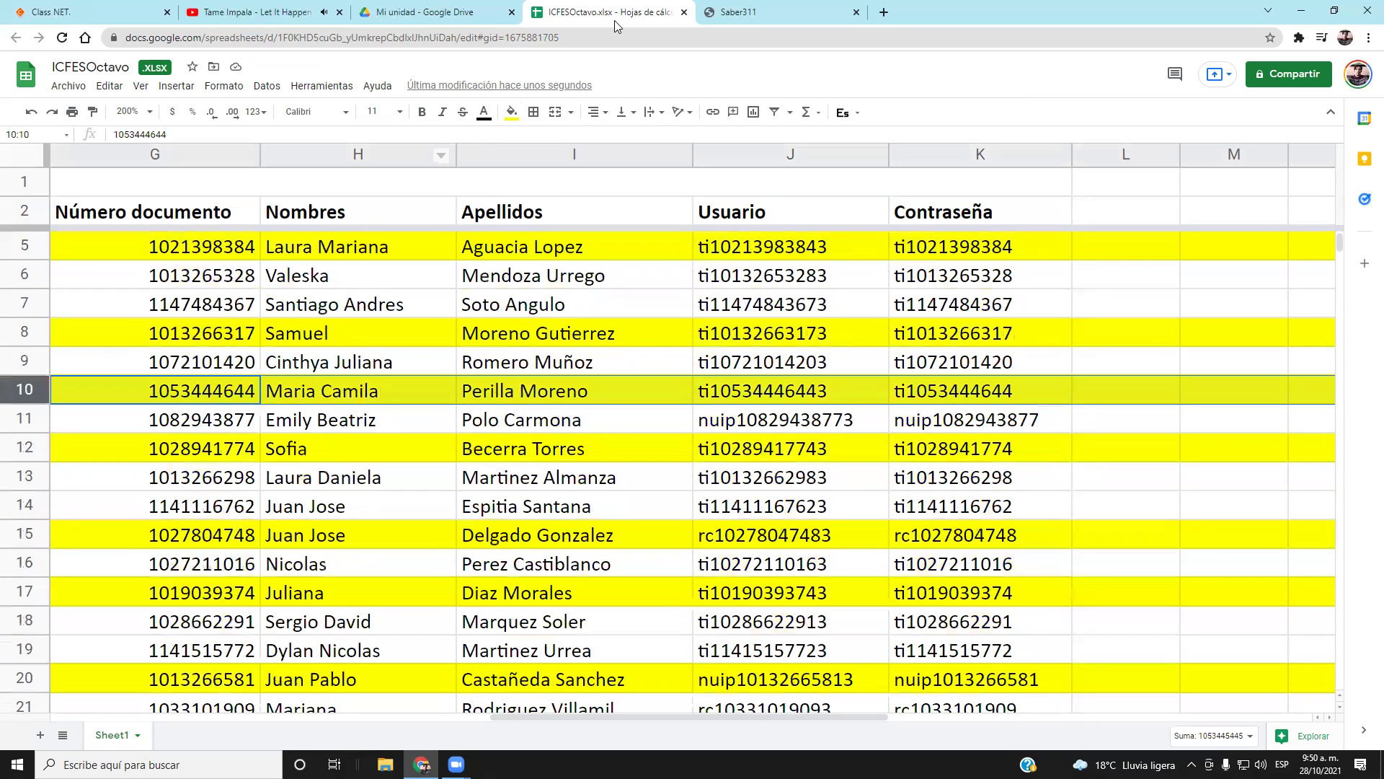
click(511, 112)
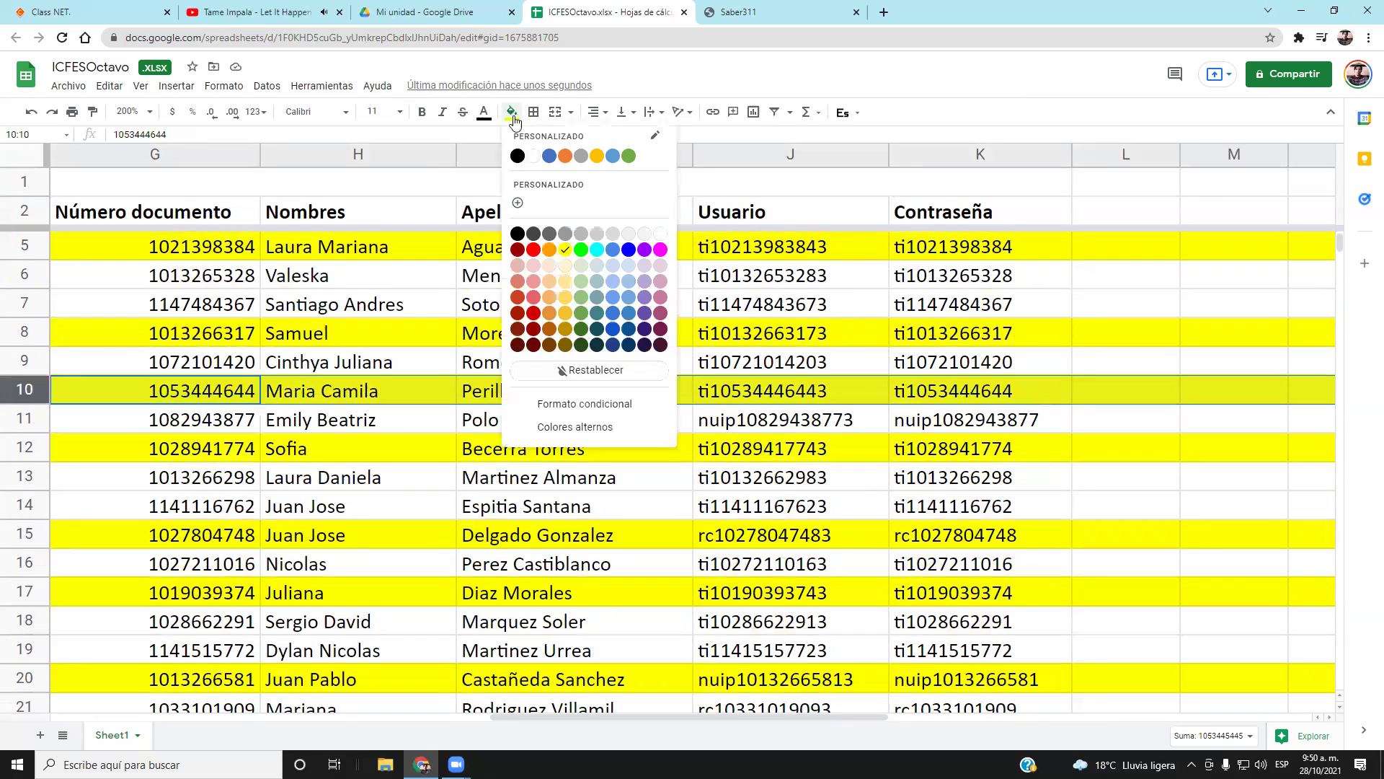
click(553, 283)
Replace the fill across the entire row 8 with light orange
scroll(553, 305, up, 1)
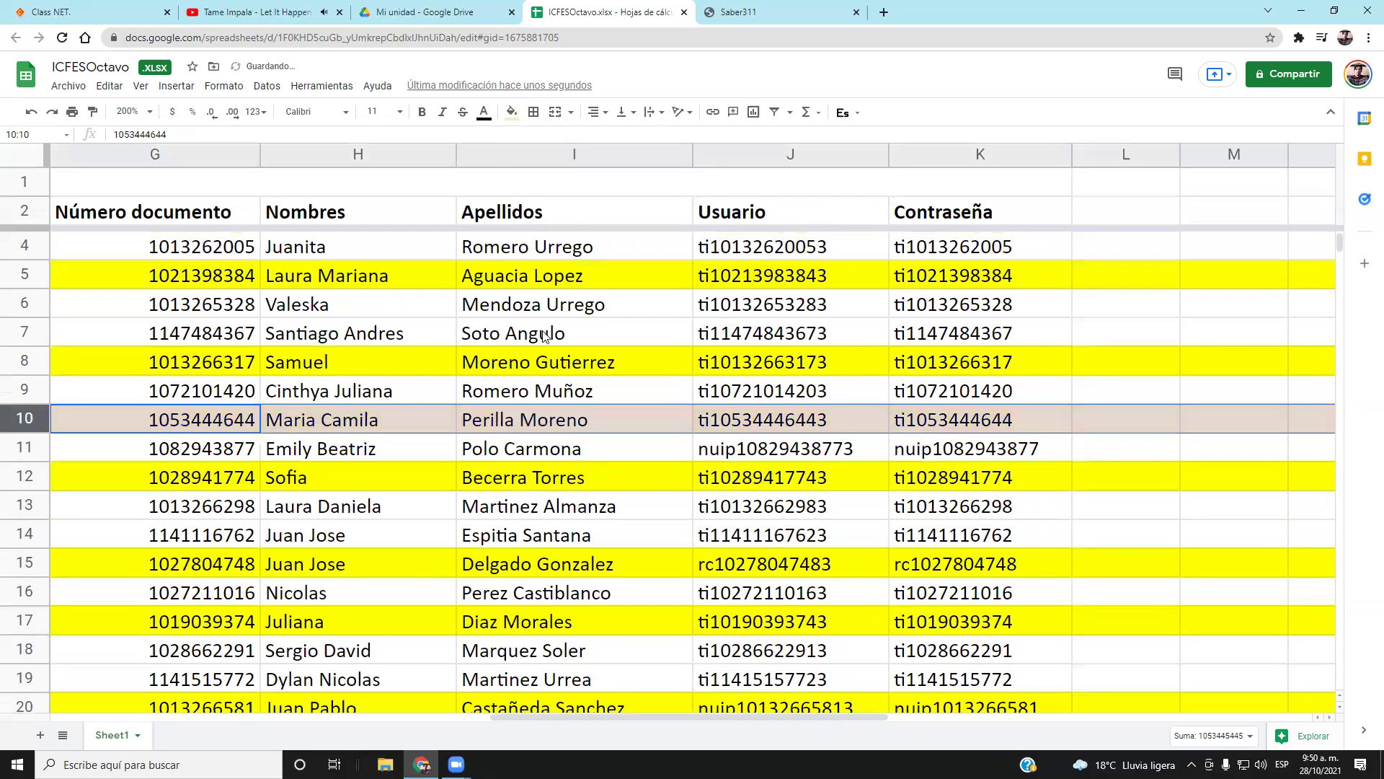
click(21, 360)
click(512, 114)
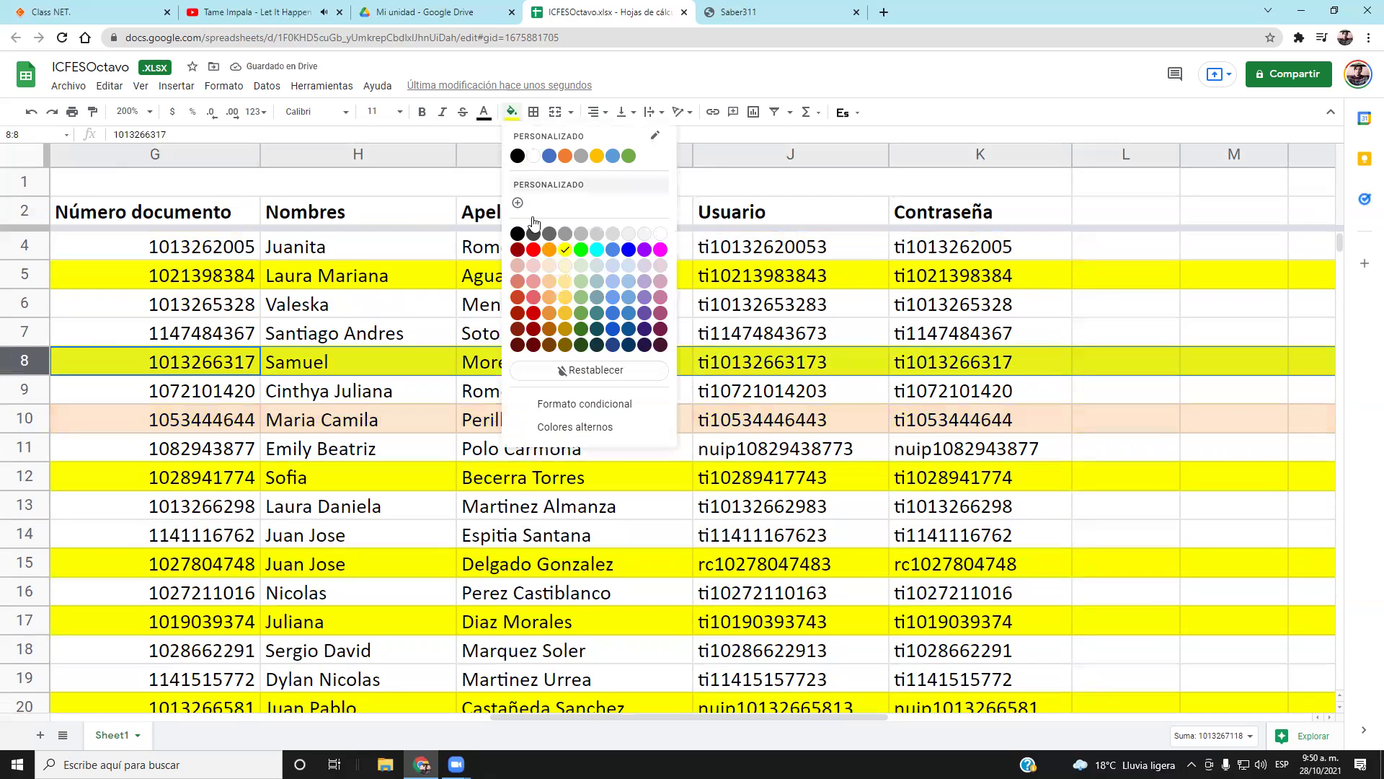
click(551, 276)
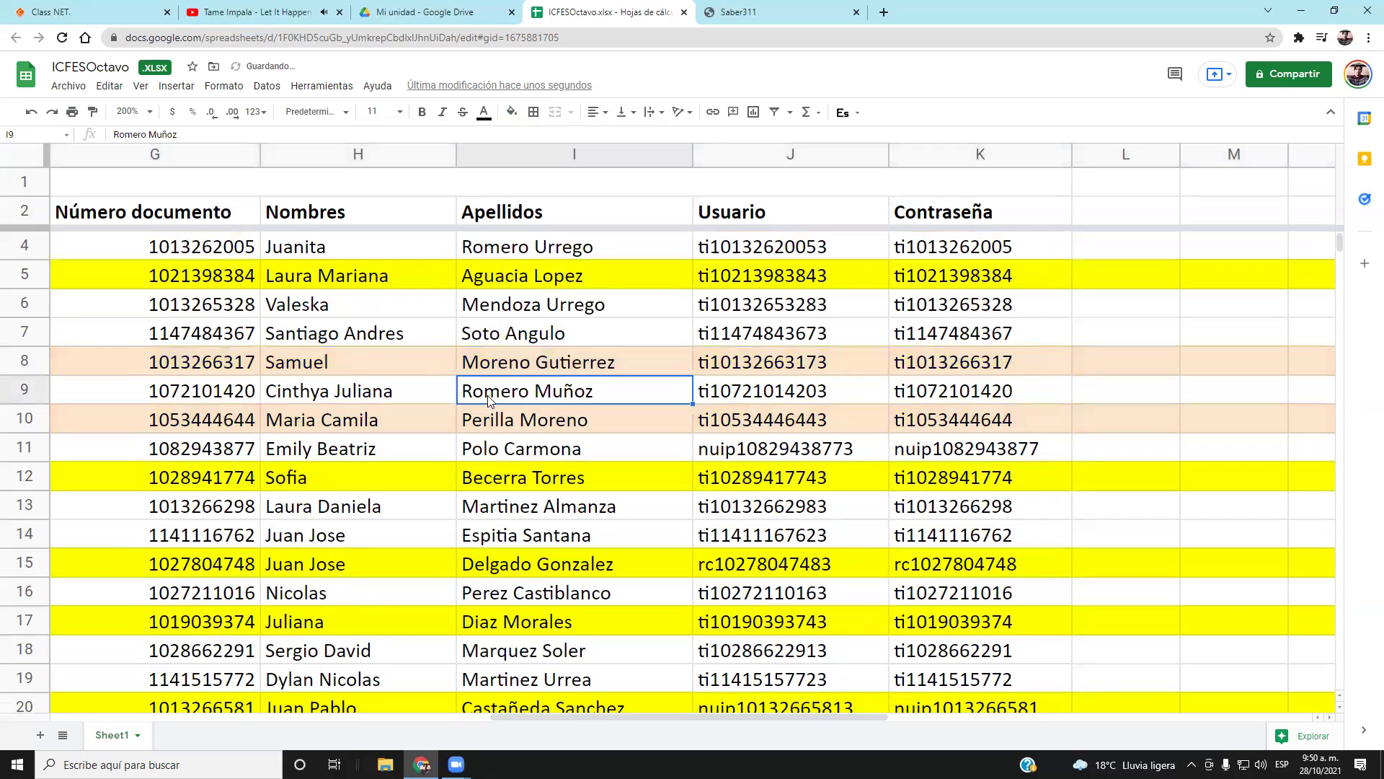
Locate the student record in row 34 and fill the whole row with light orange
scroll(494, 411, down, 5)
scroll(488, 399, down, 5)
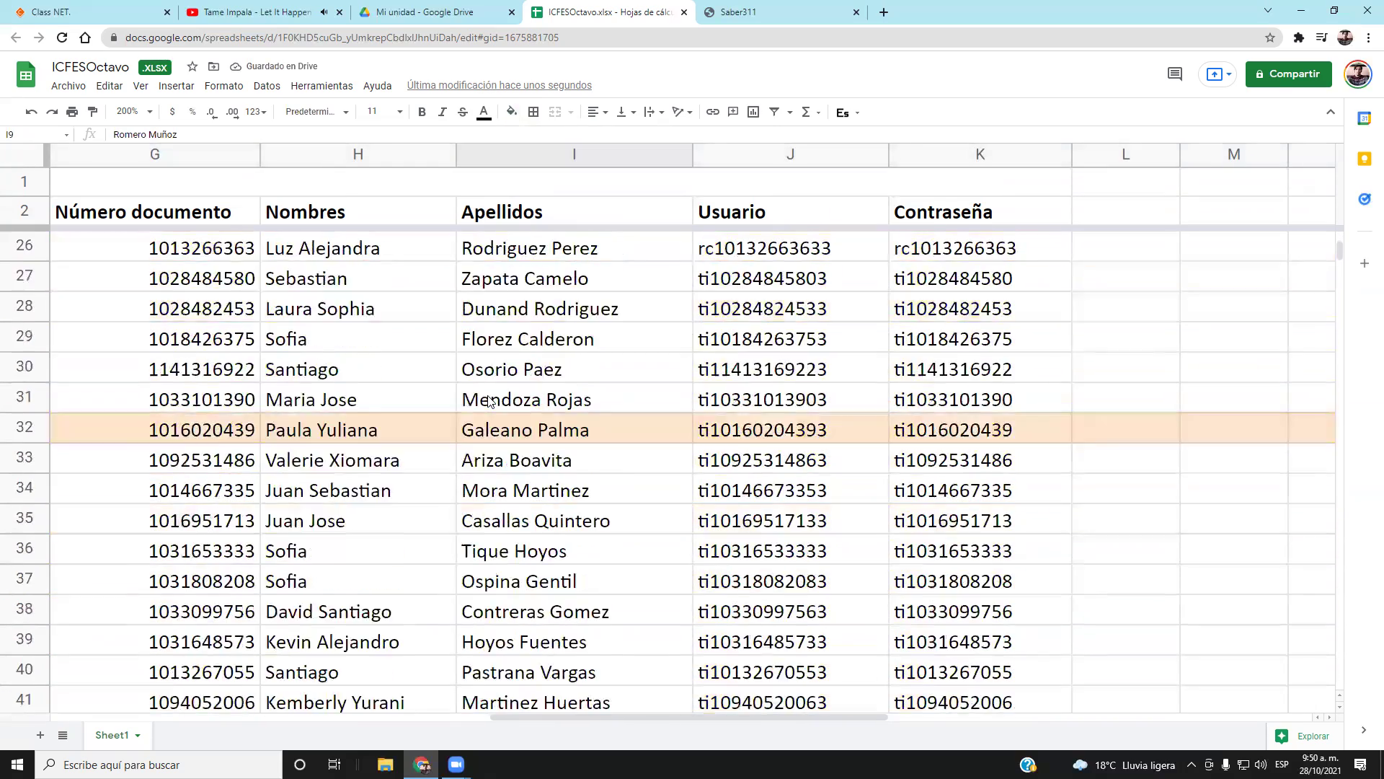
click(752, 309)
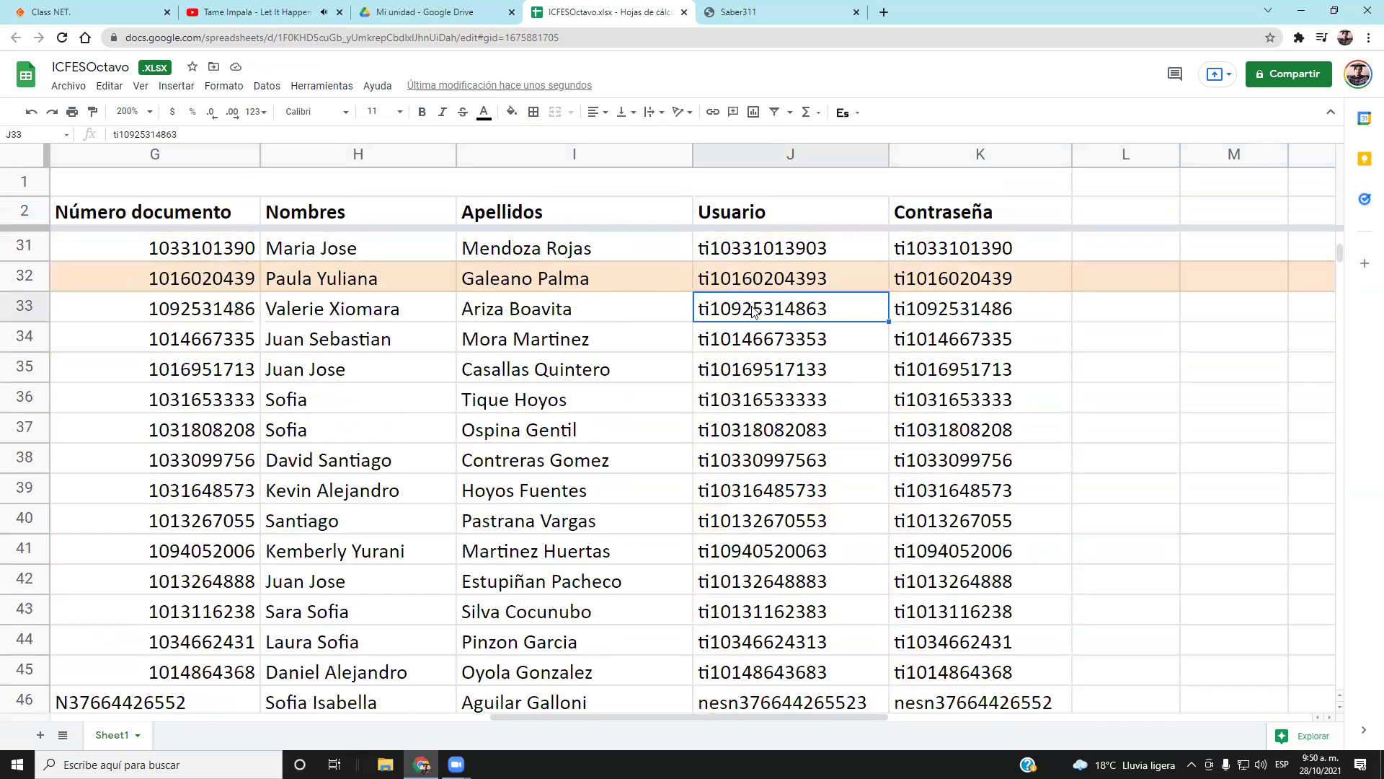
scroll(752, 308, down, 1)
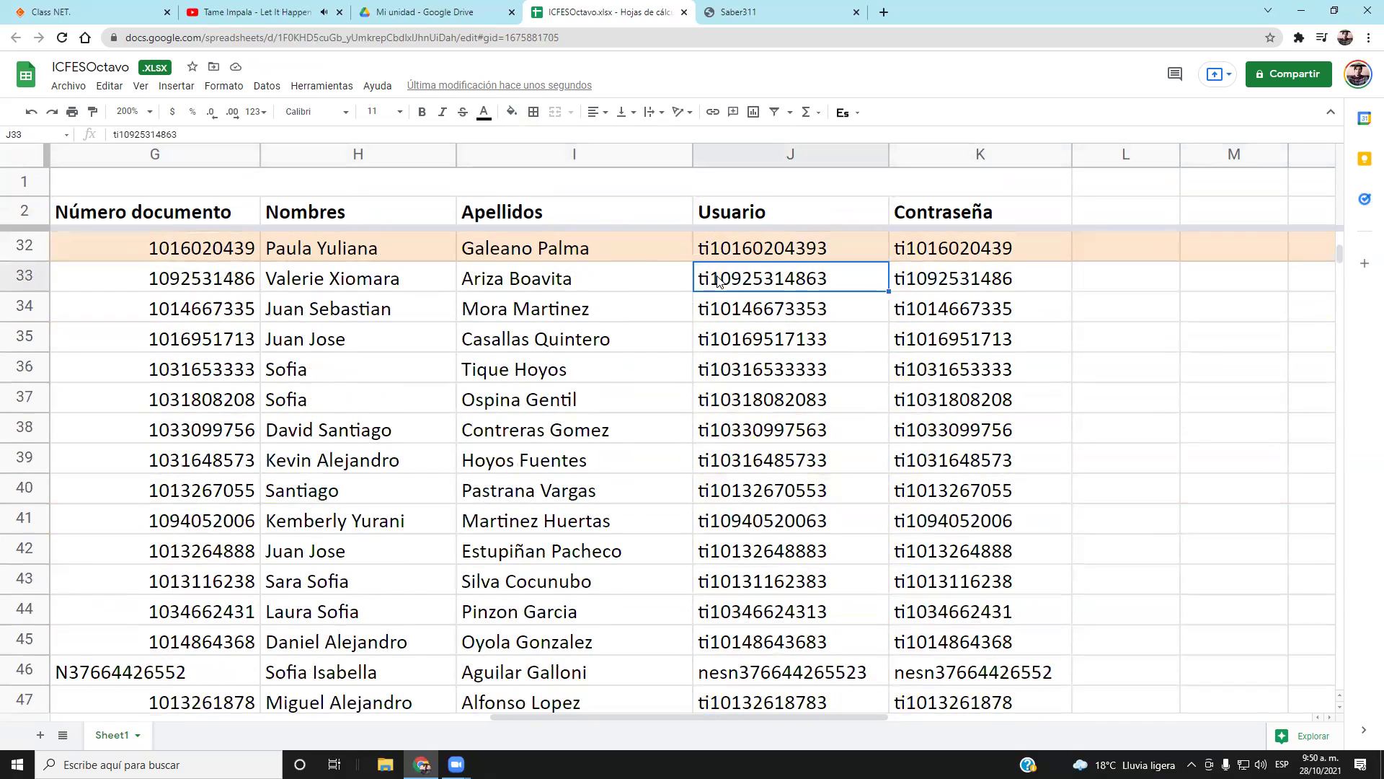
key(Down)
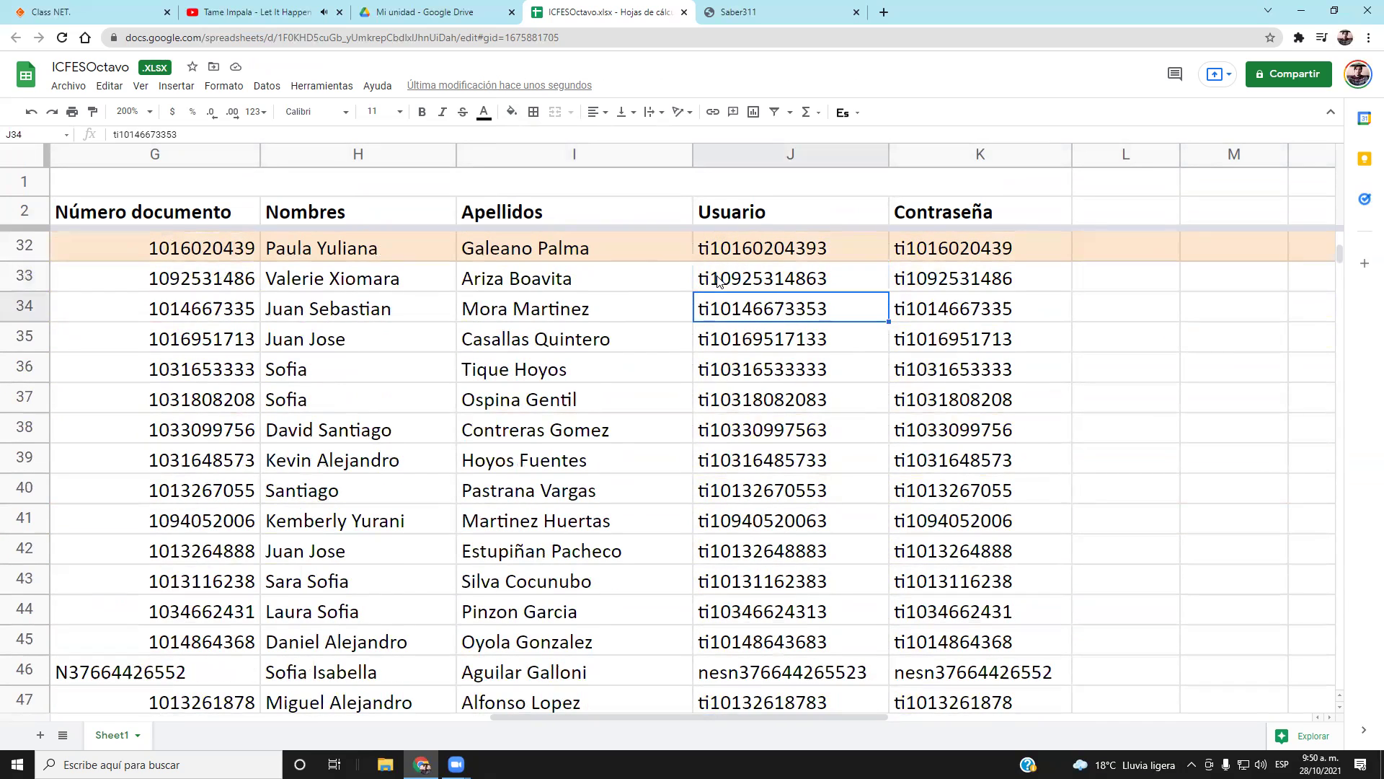
click(21, 306)
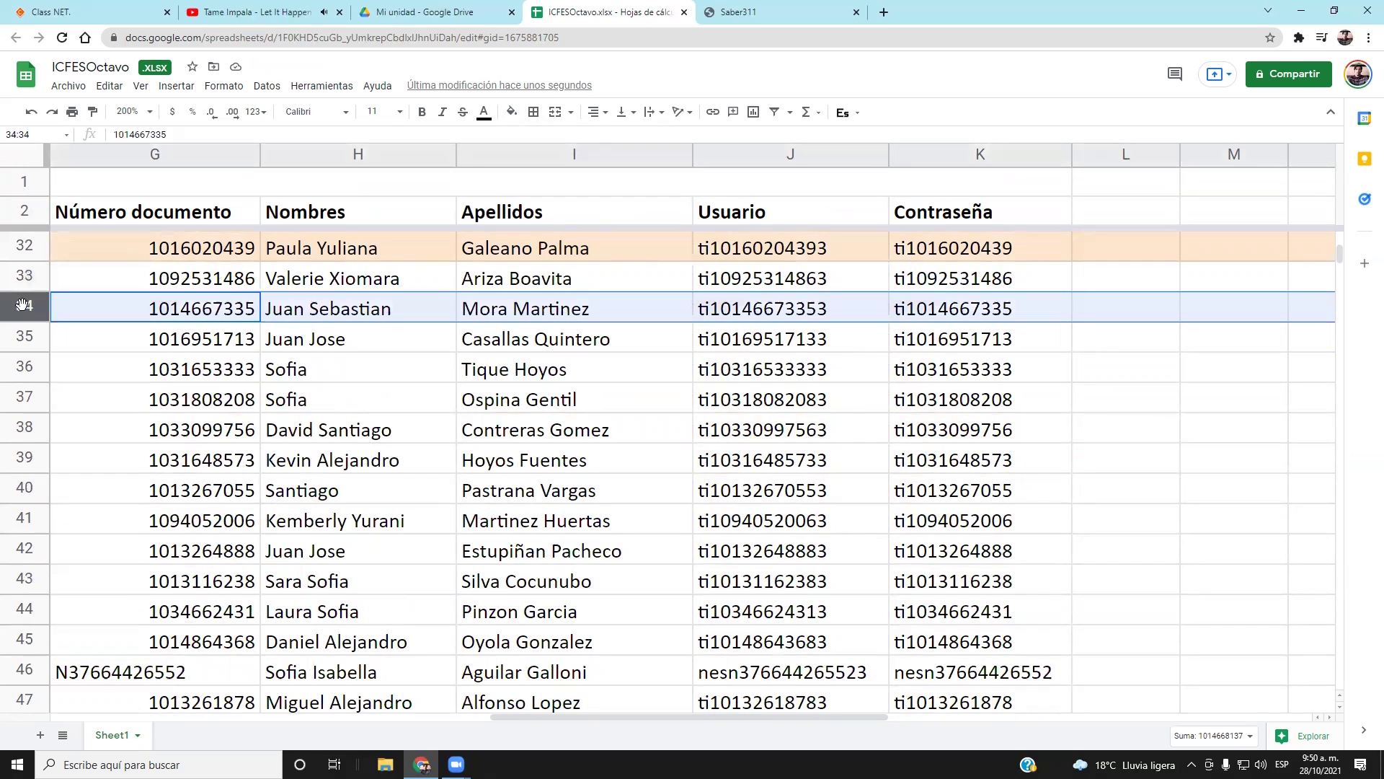
click(513, 115)
click(551, 274)
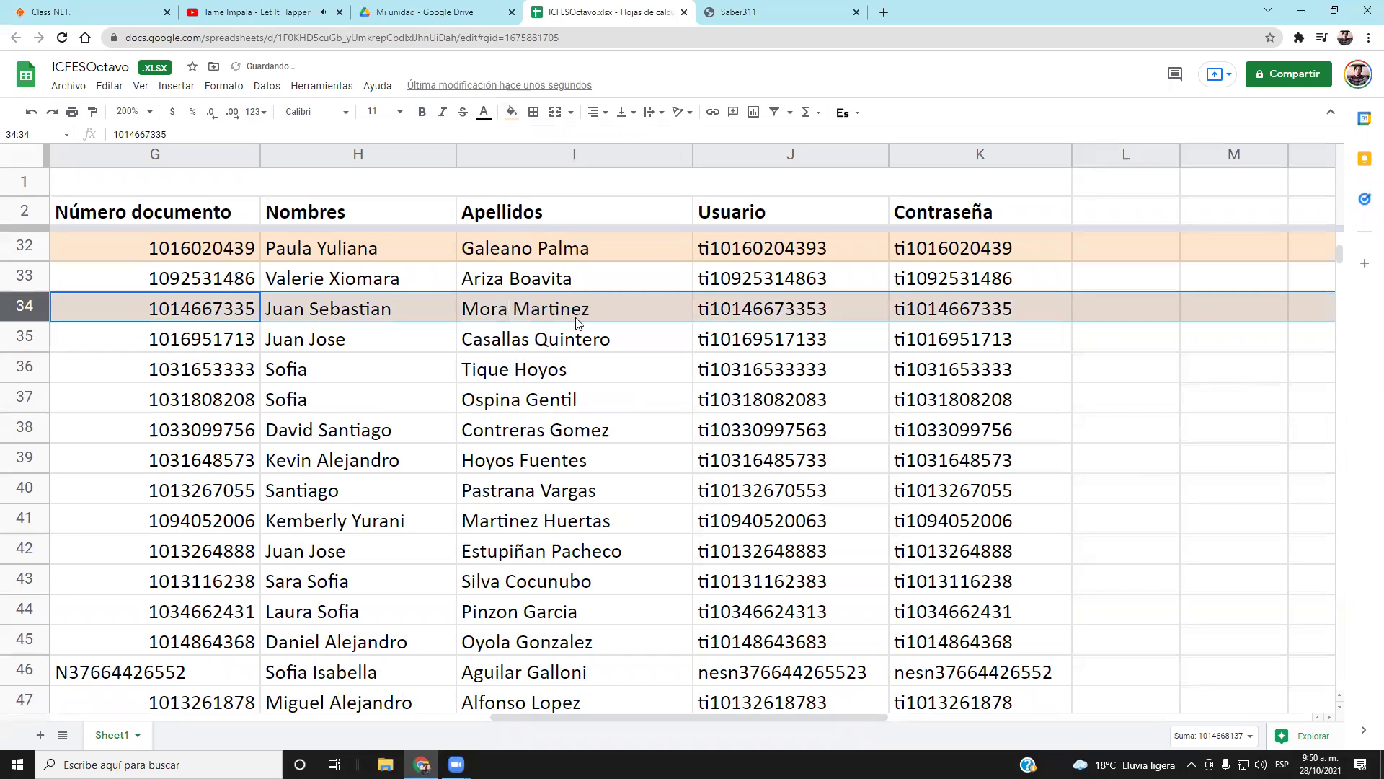
click(555, 345)
Go through the usernames down to row 38 and mark that entire row with a yellow fill
scroll(628, 375, down, 2)
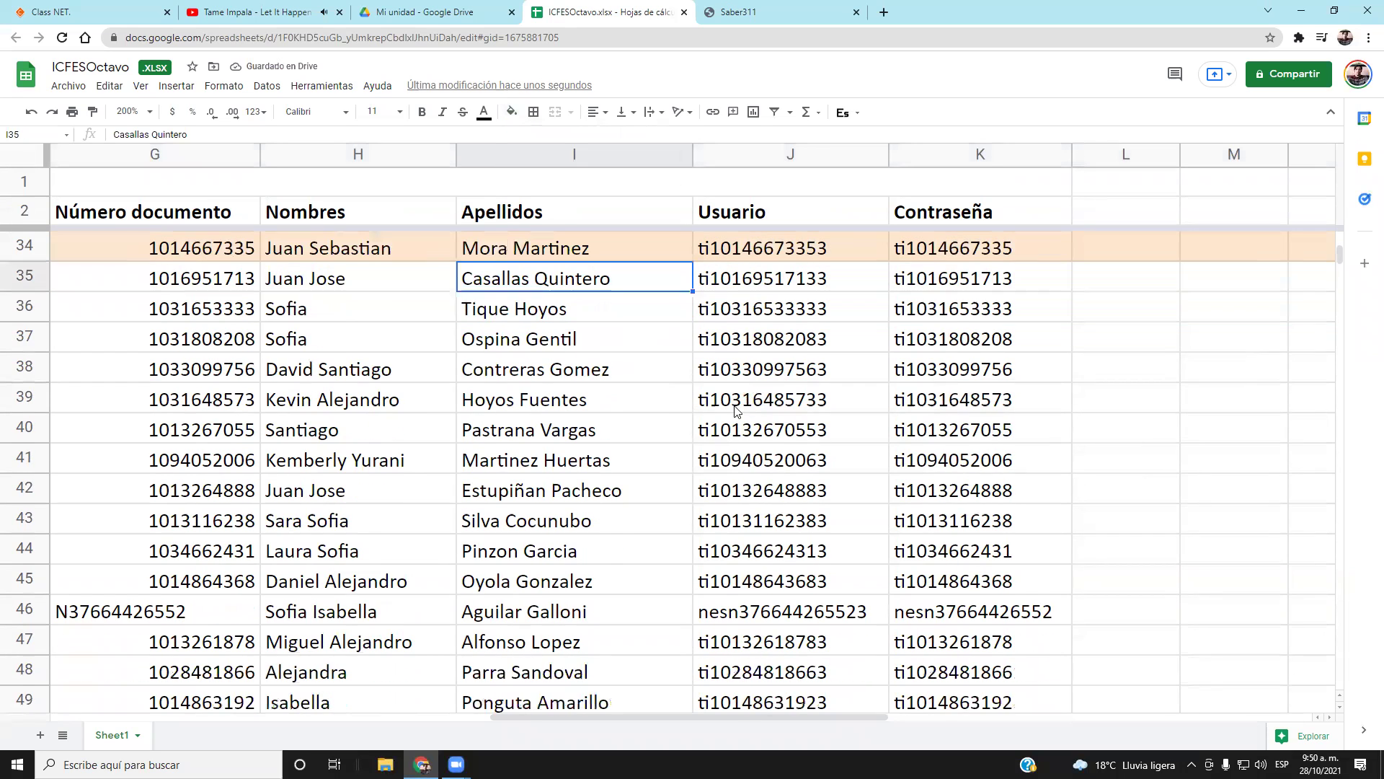
click(664, 476)
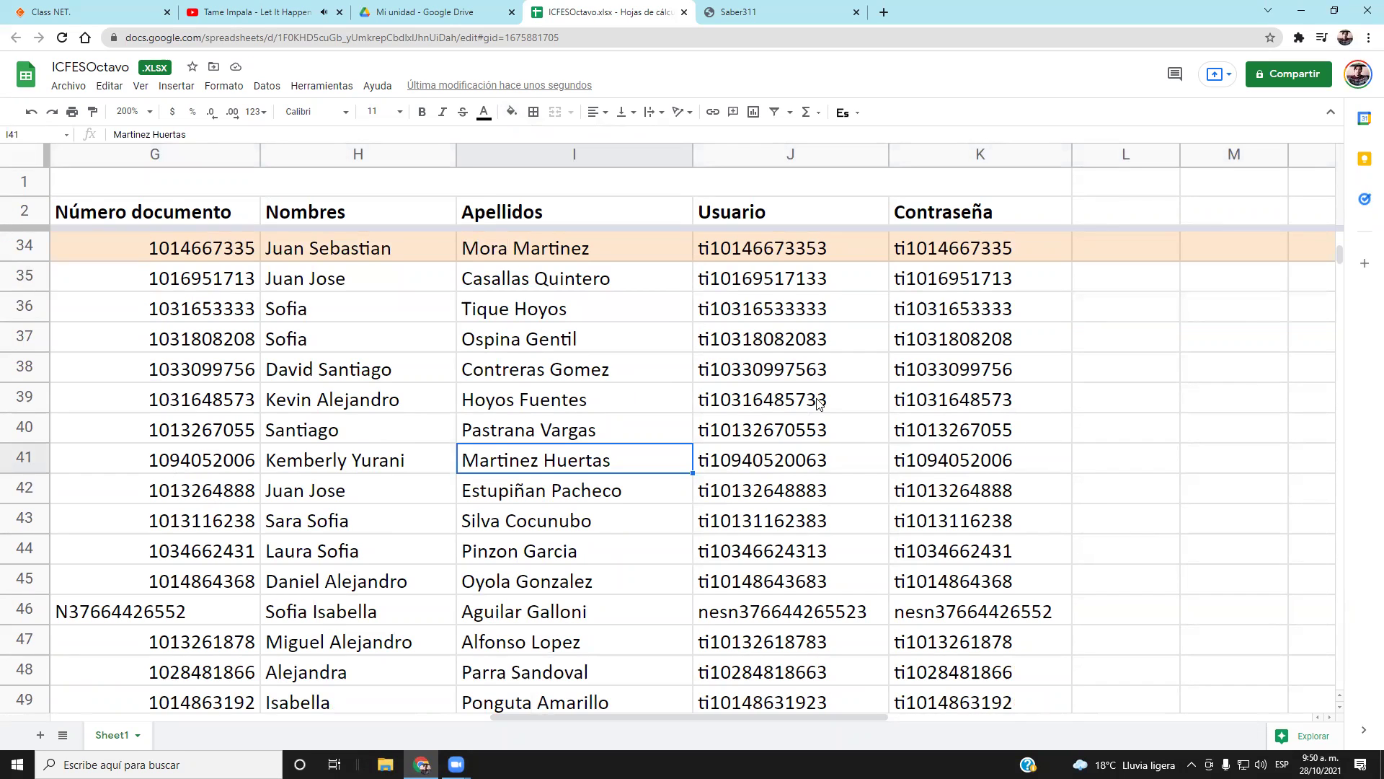
click(773, 279)
key(Down)
key(Down)
key(Down)
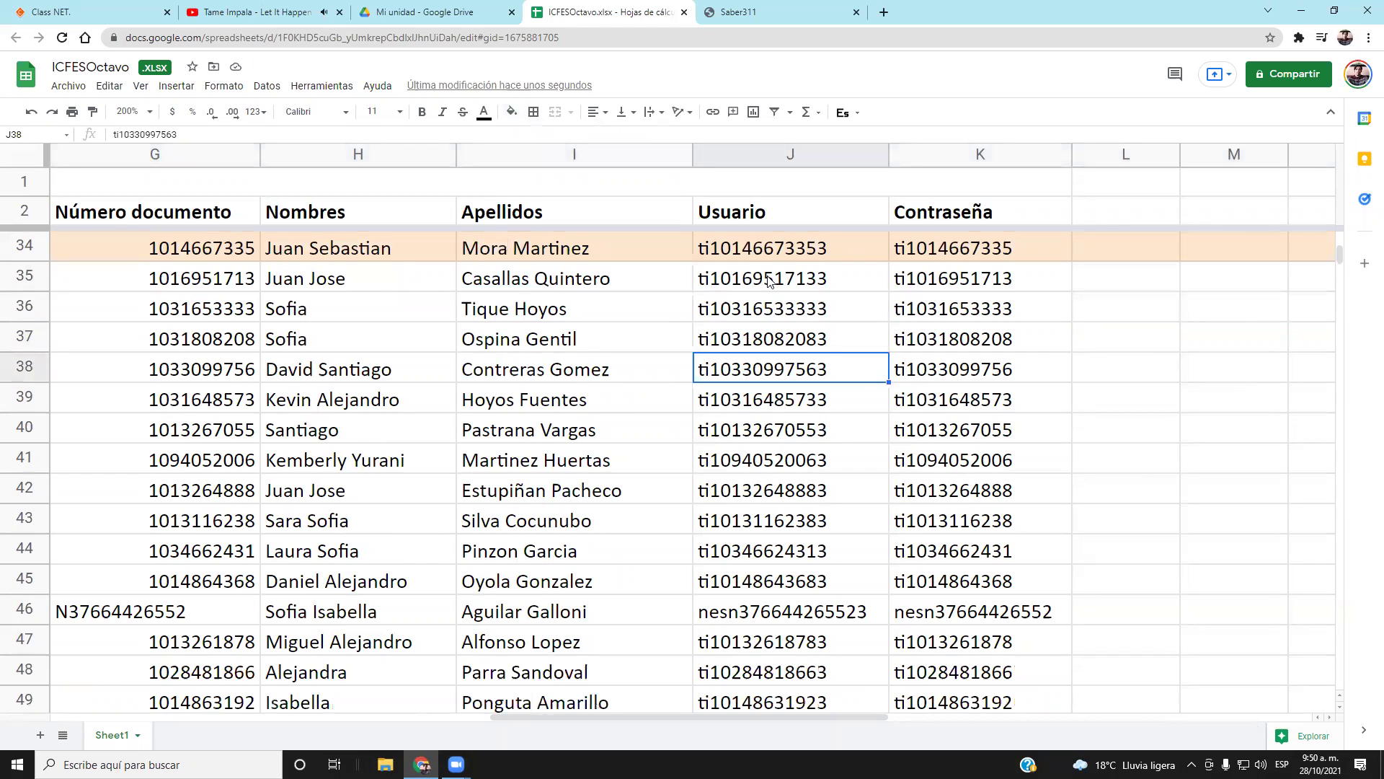
scroll(675, 456, down, 3)
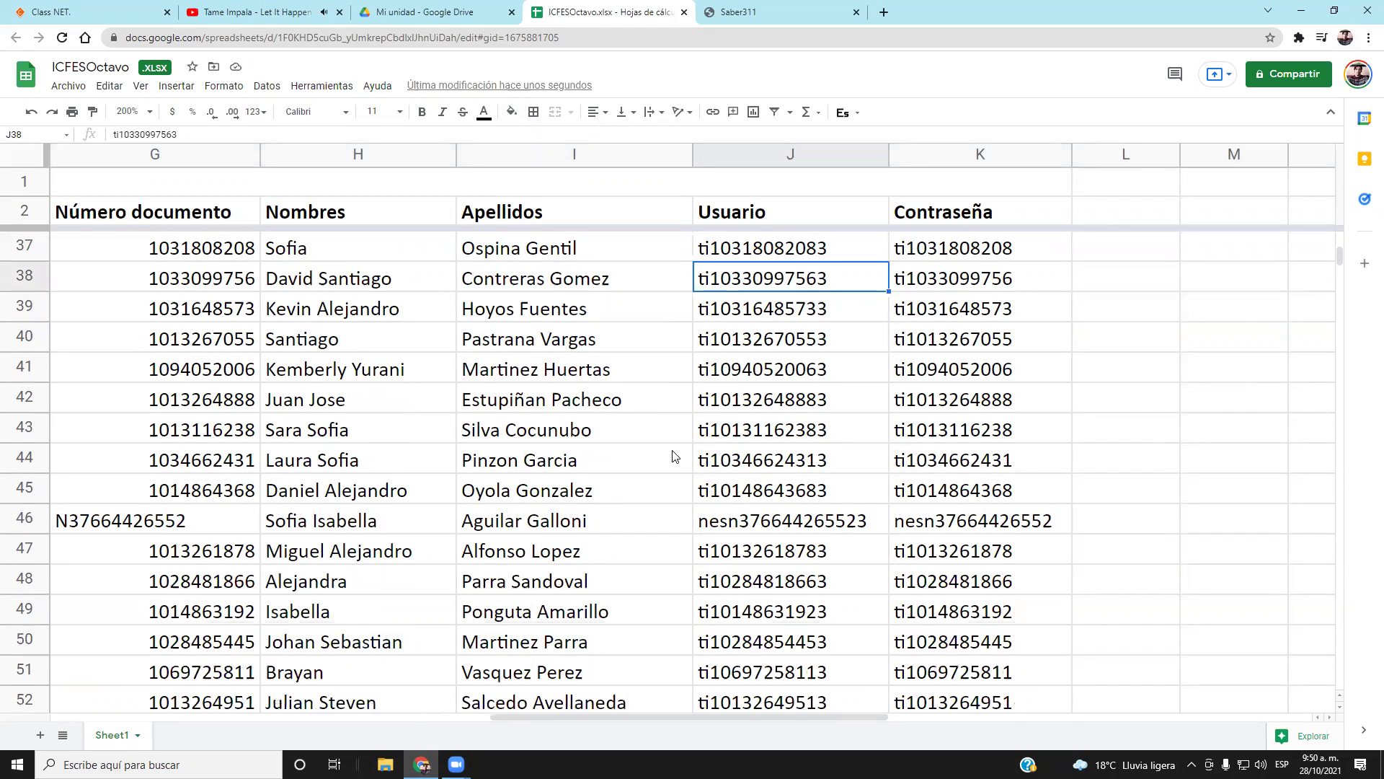
click(33, 253)
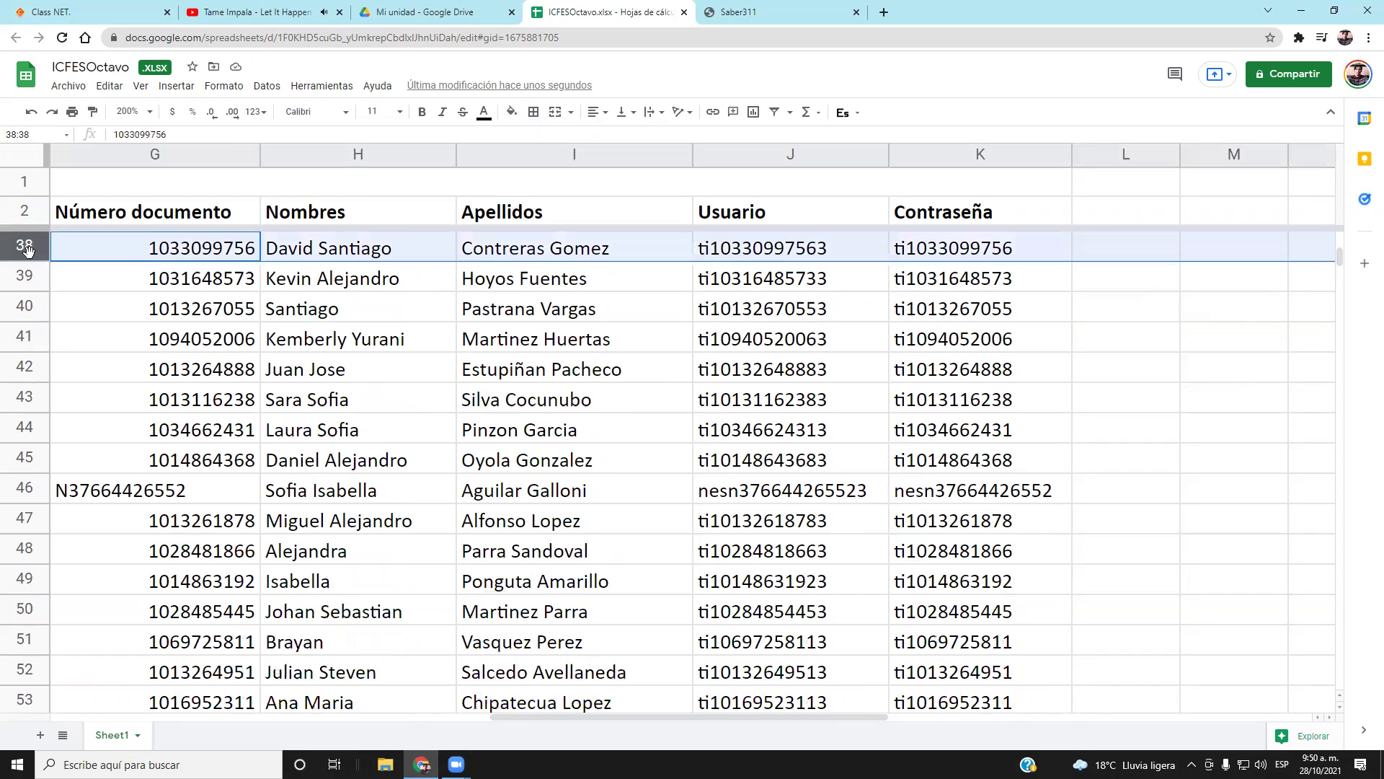
click(508, 113)
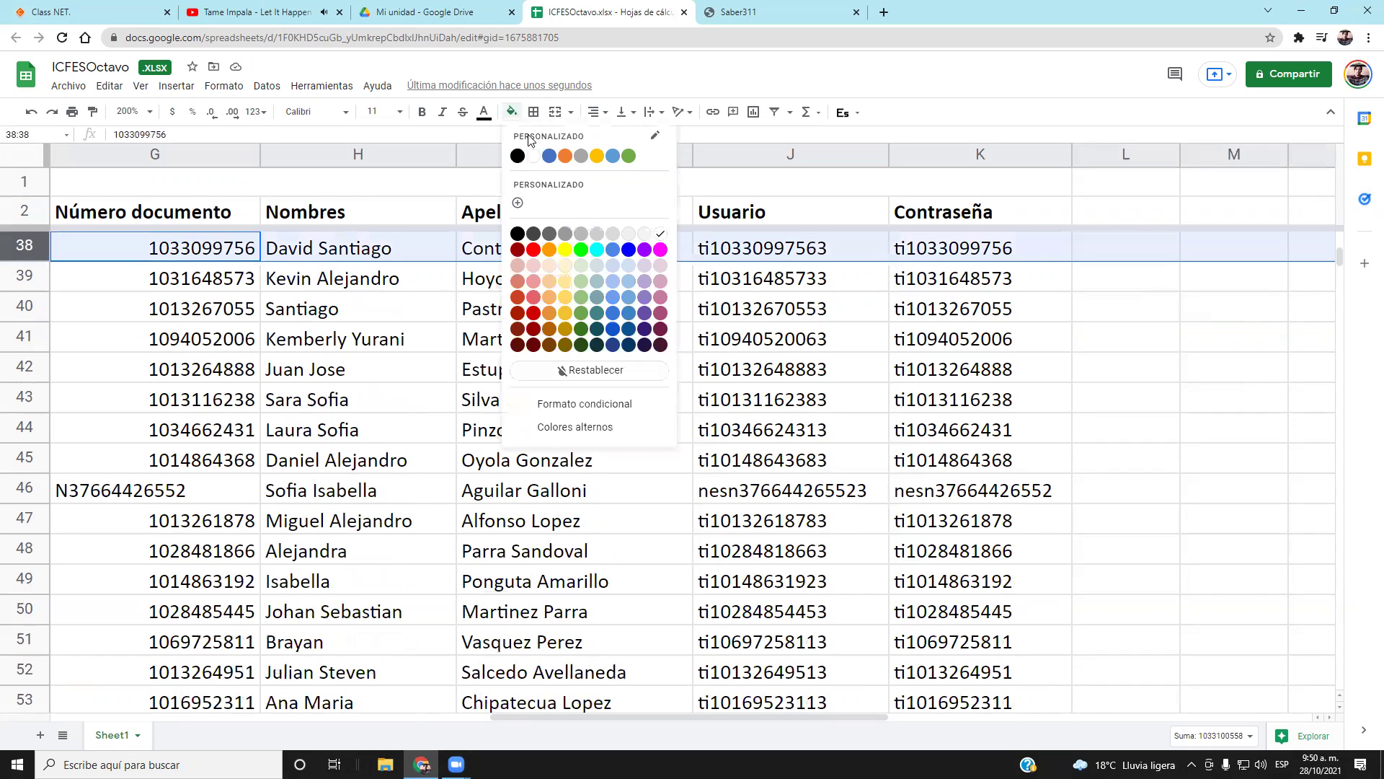
click(566, 249)
click(847, 343)
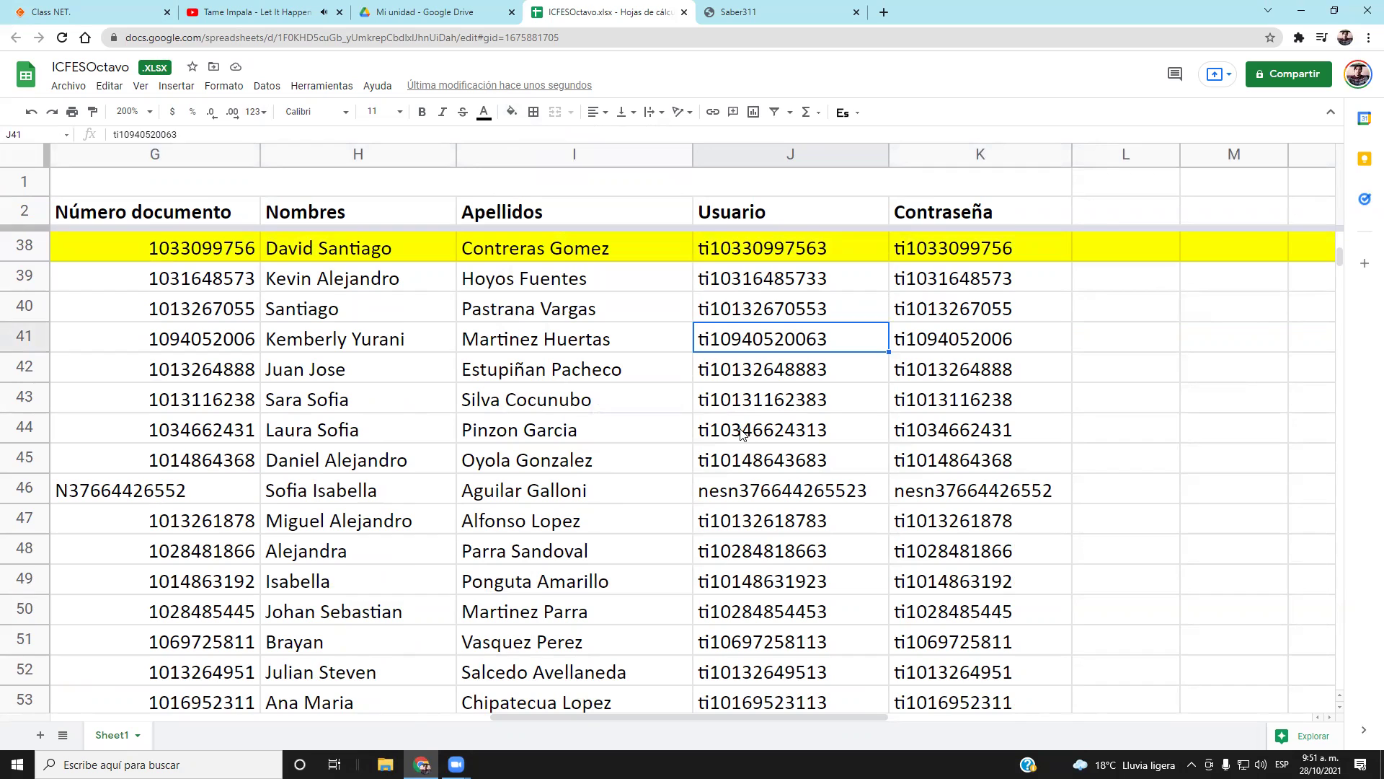
Copy the username and then the password of the student in row 39
click(770, 281)
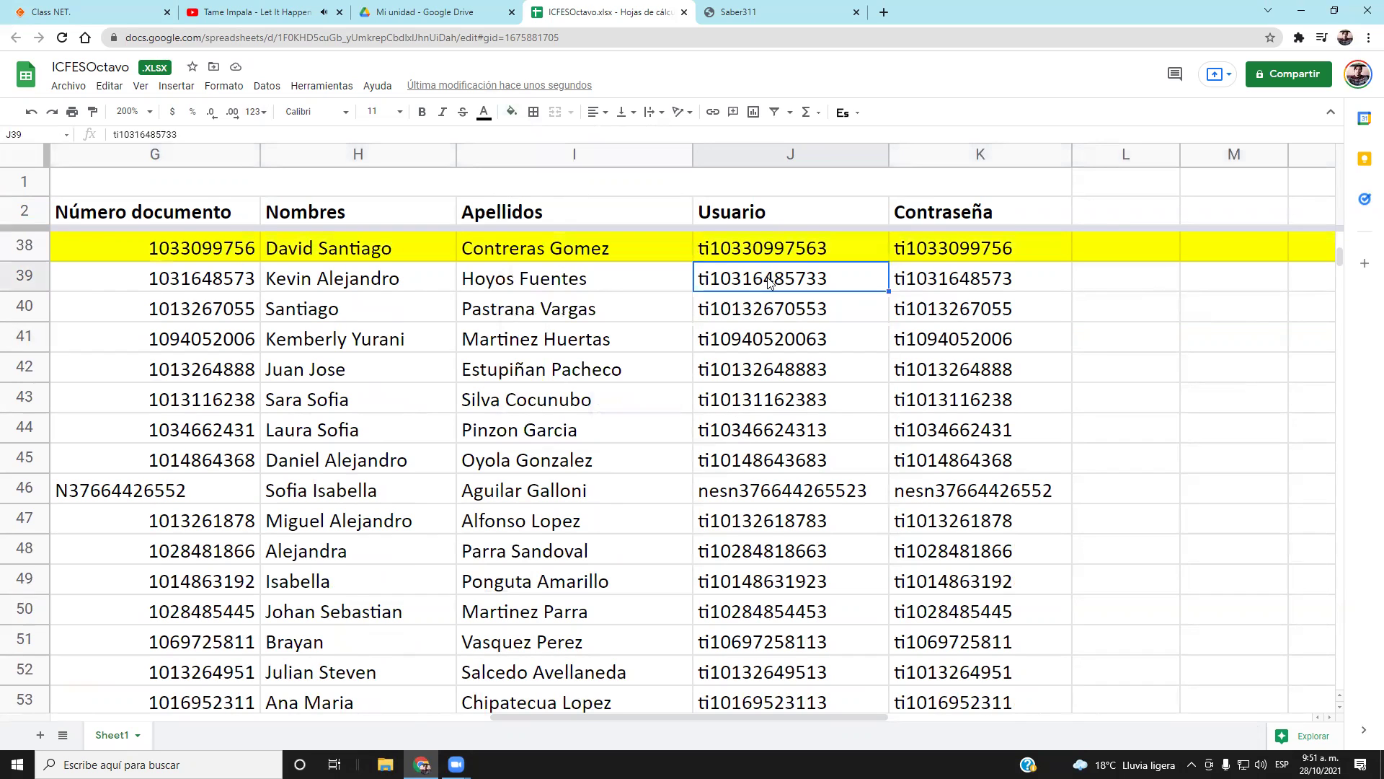
key(ctrl+c)
click(913, 282)
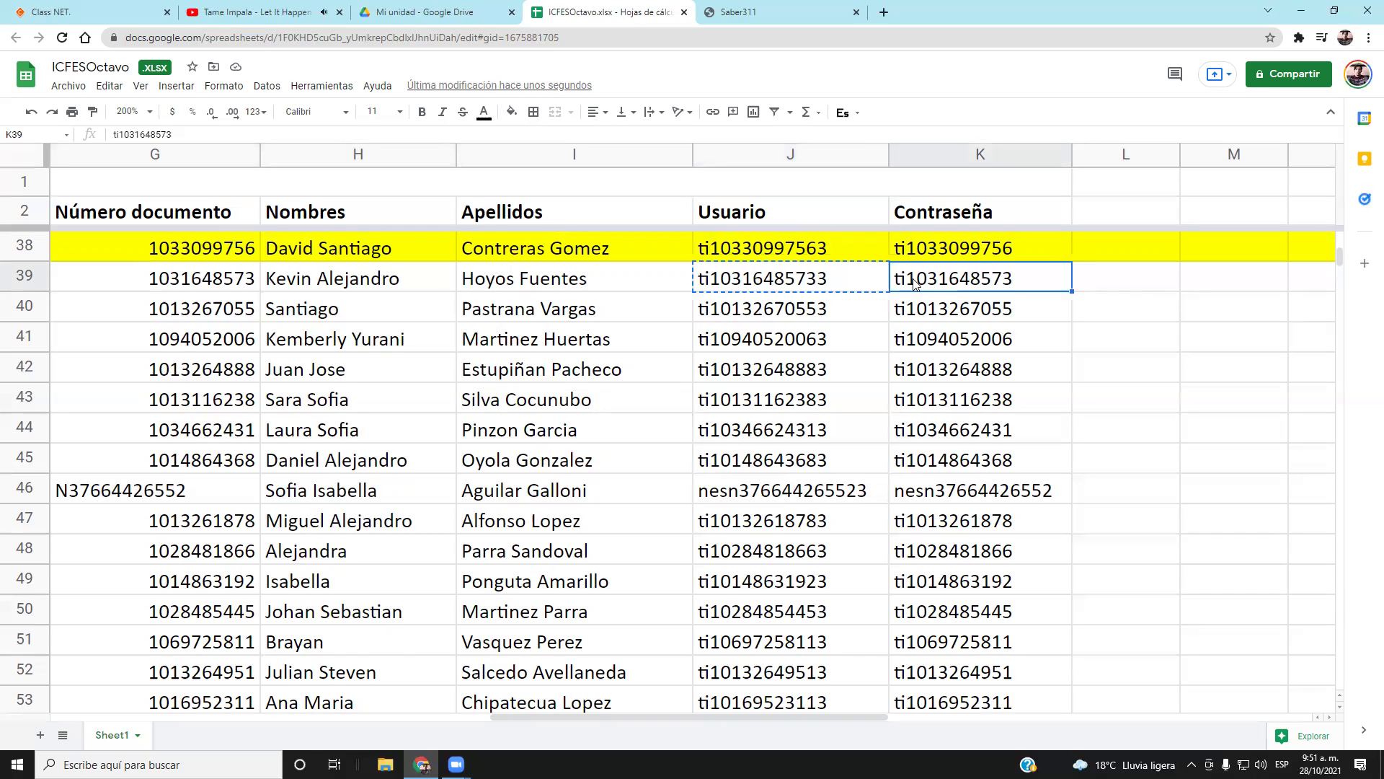
key(ctrl+c)
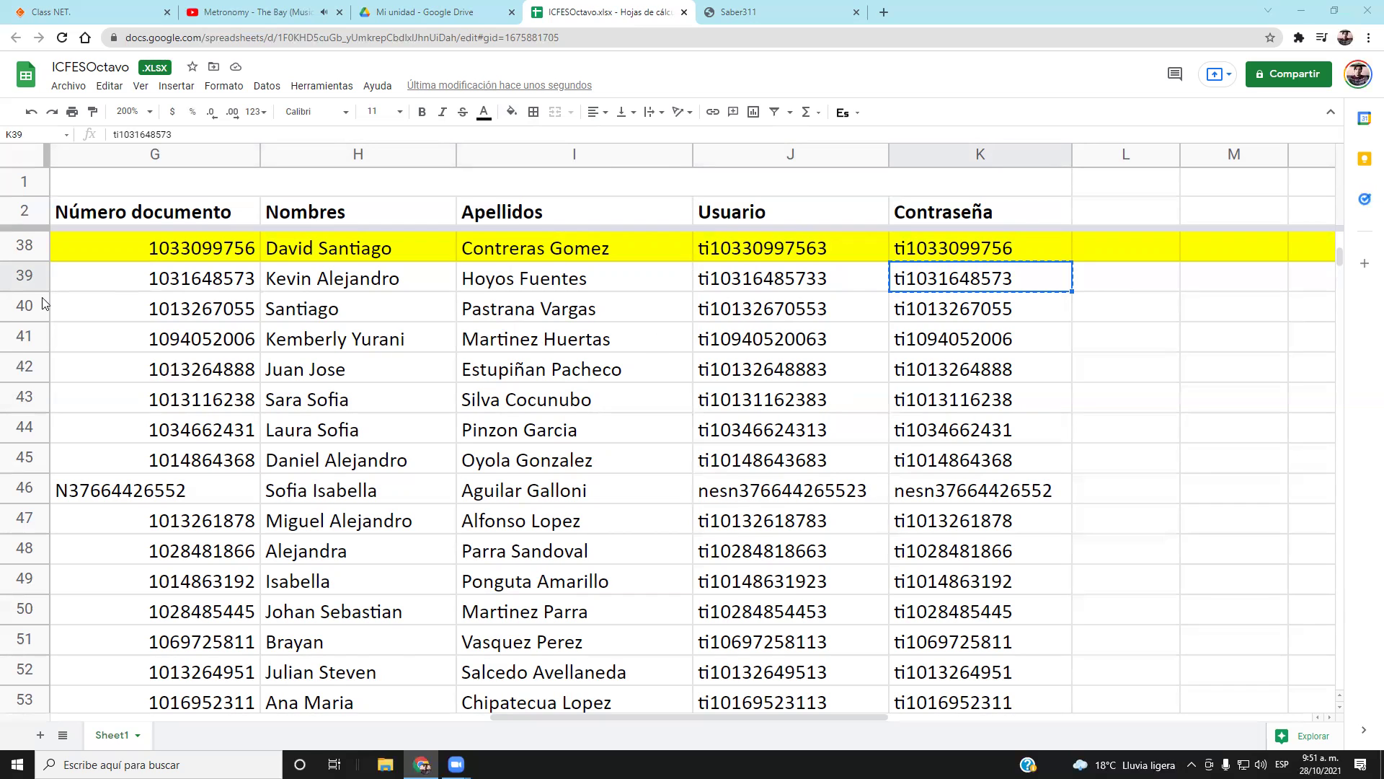
Fill the entire row 39 with yellow to mark that student's record
click(33, 276)
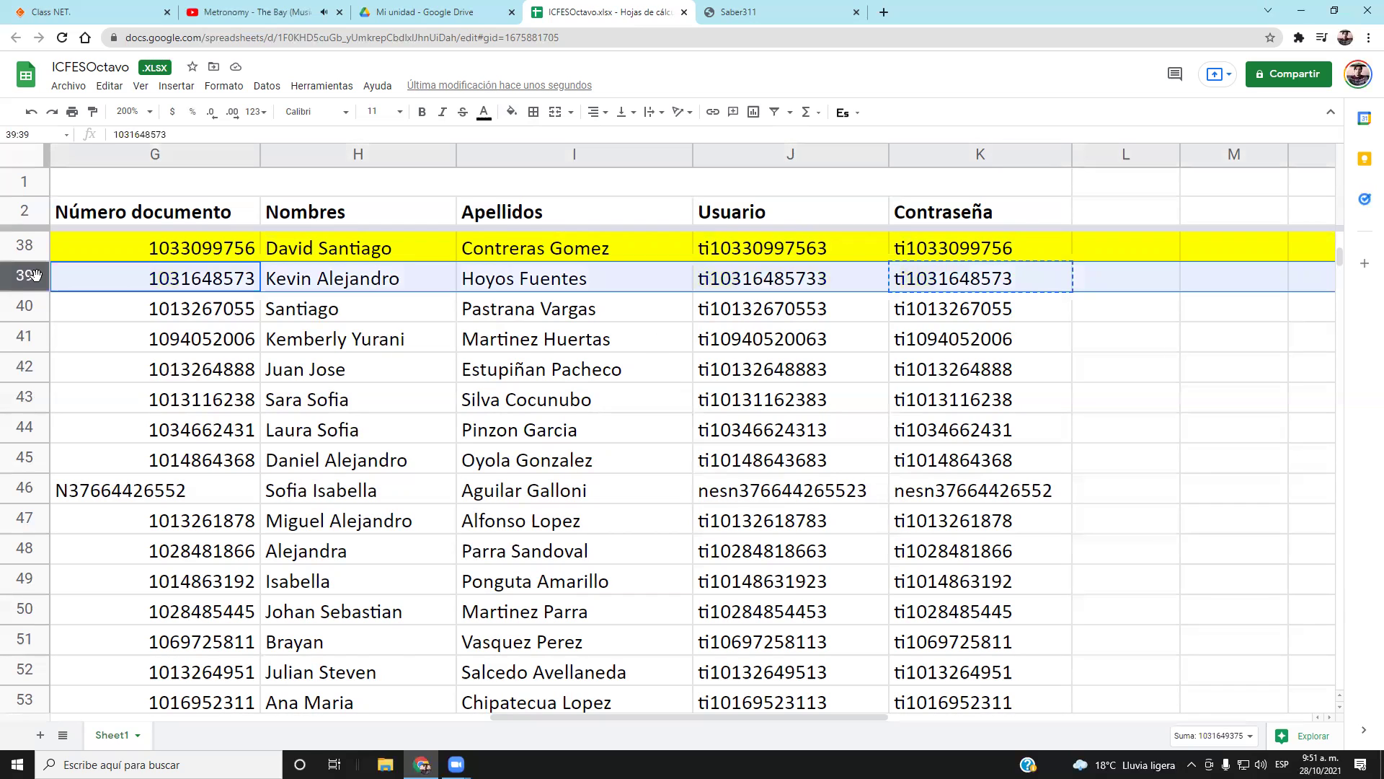
click(512, 111)
click(563, 249)
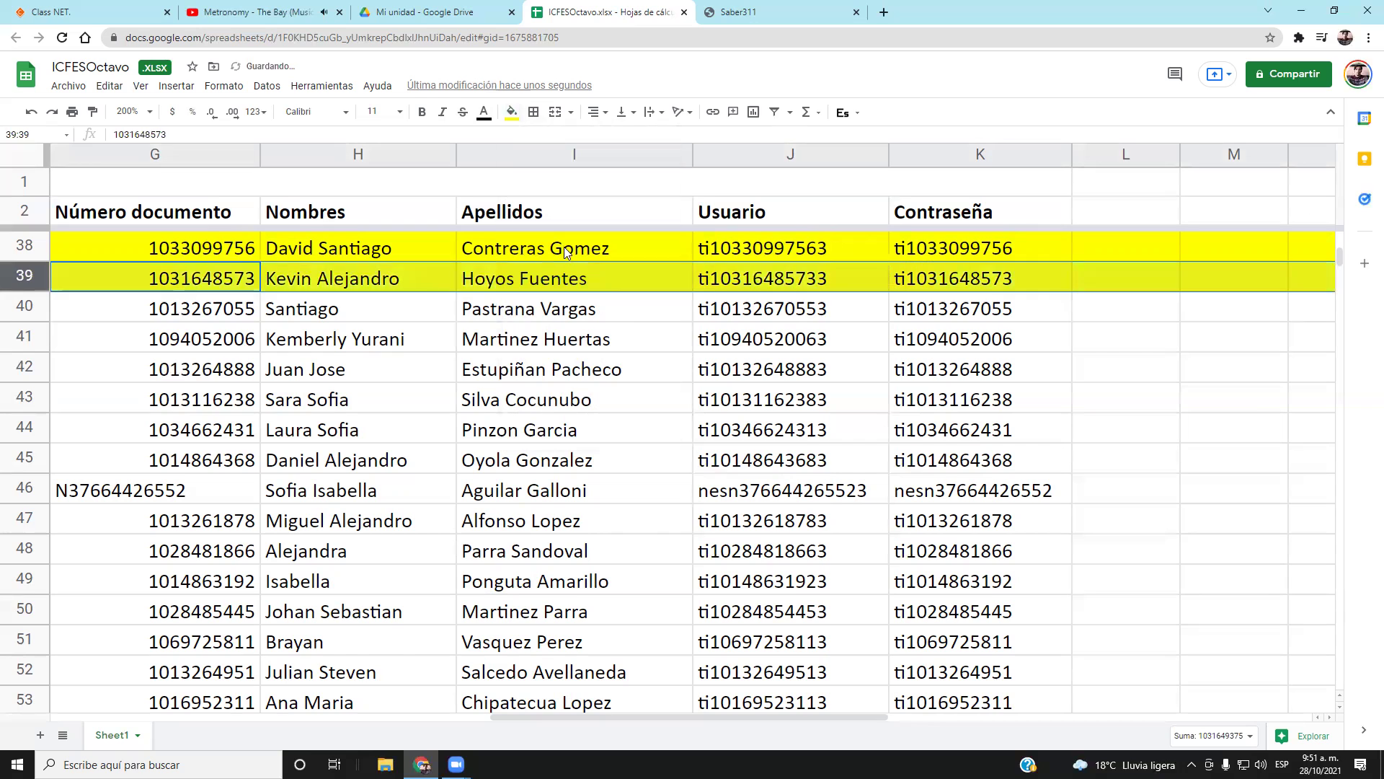
click(508, 334)
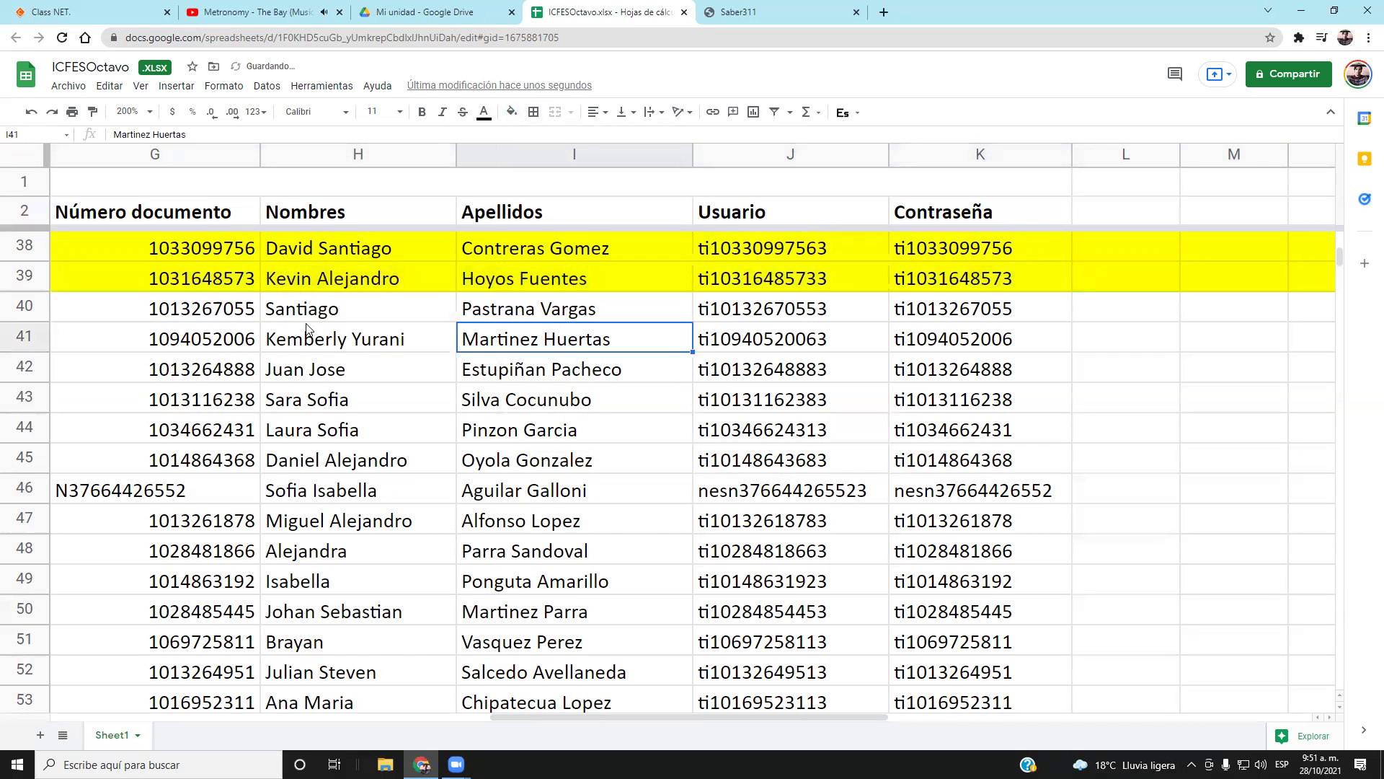
Copy the username and then the password of the student in row 41
click(770, 310)
scroll(770, 310, down, 2)
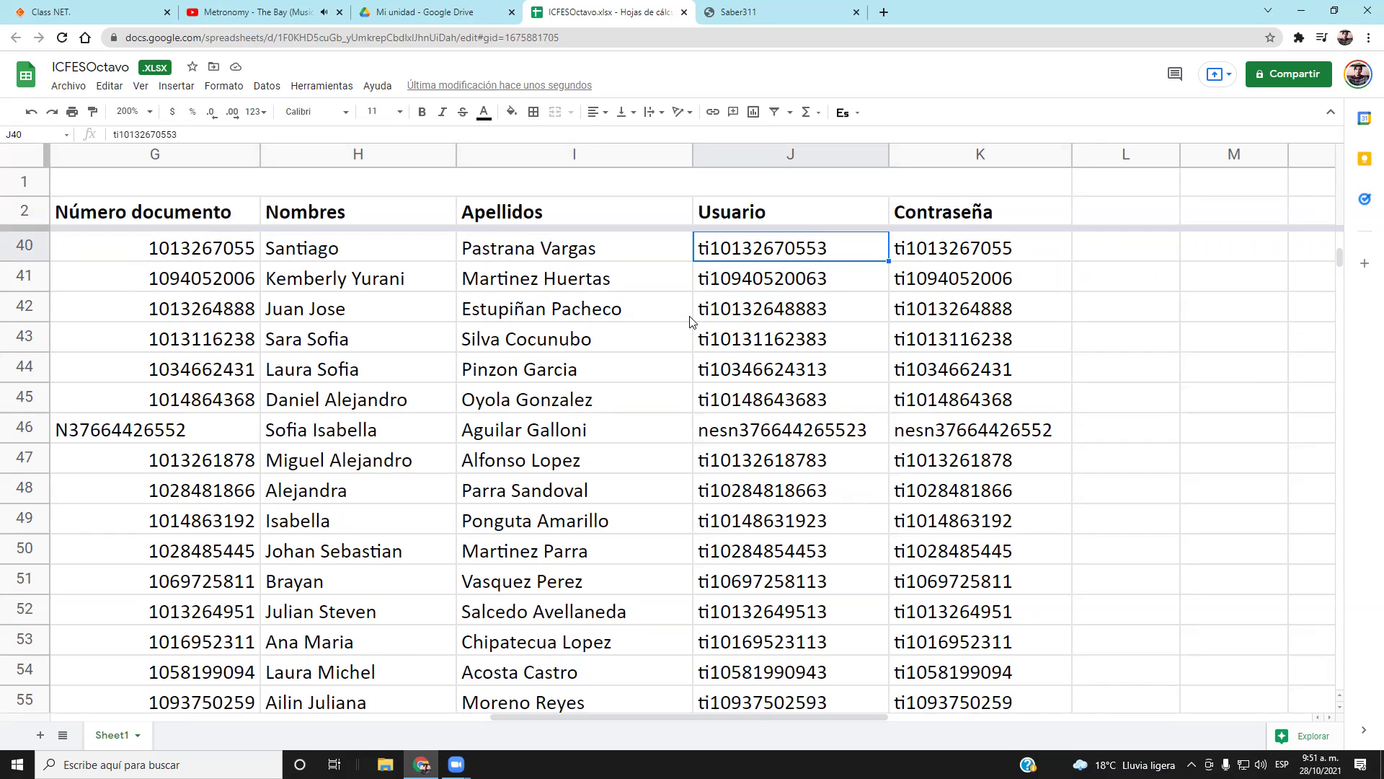
key(Down)
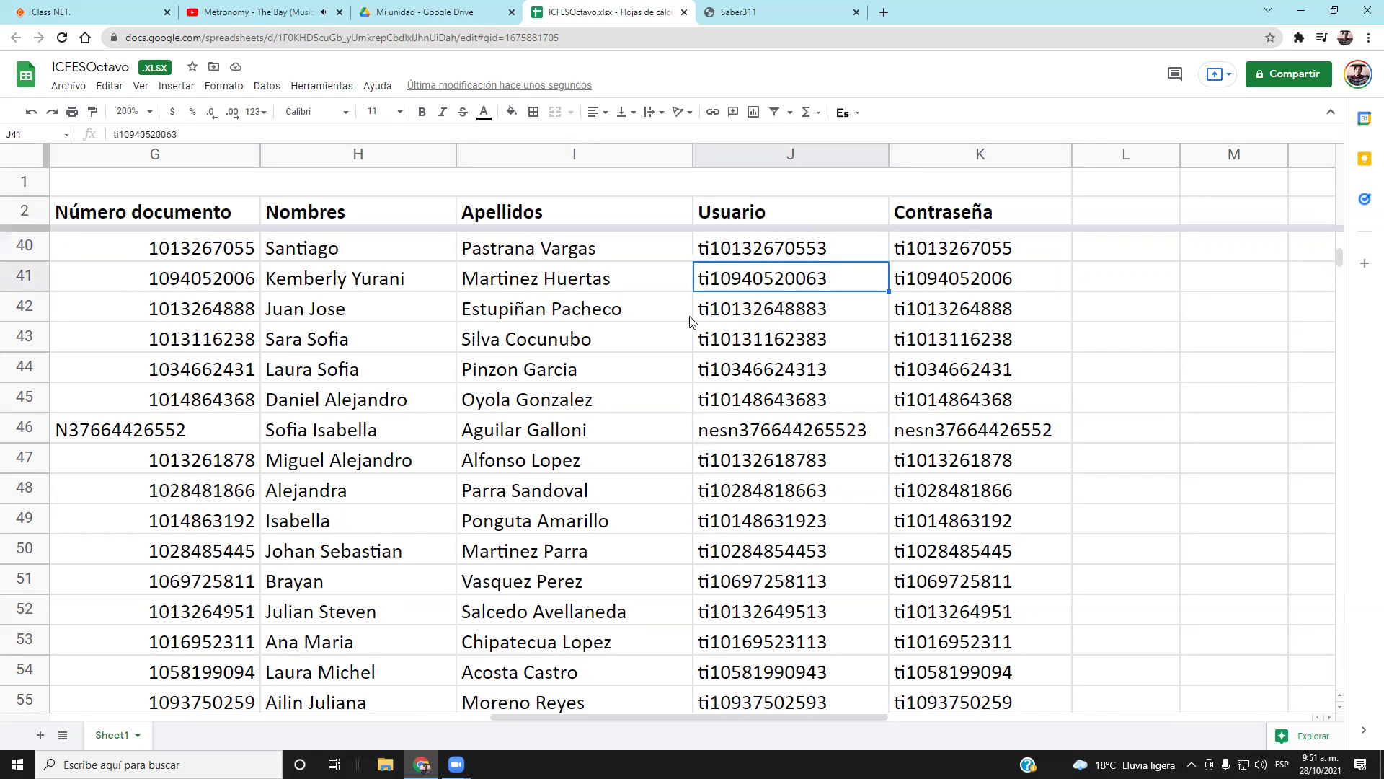
key(ctrl+c)
click(925, 282)
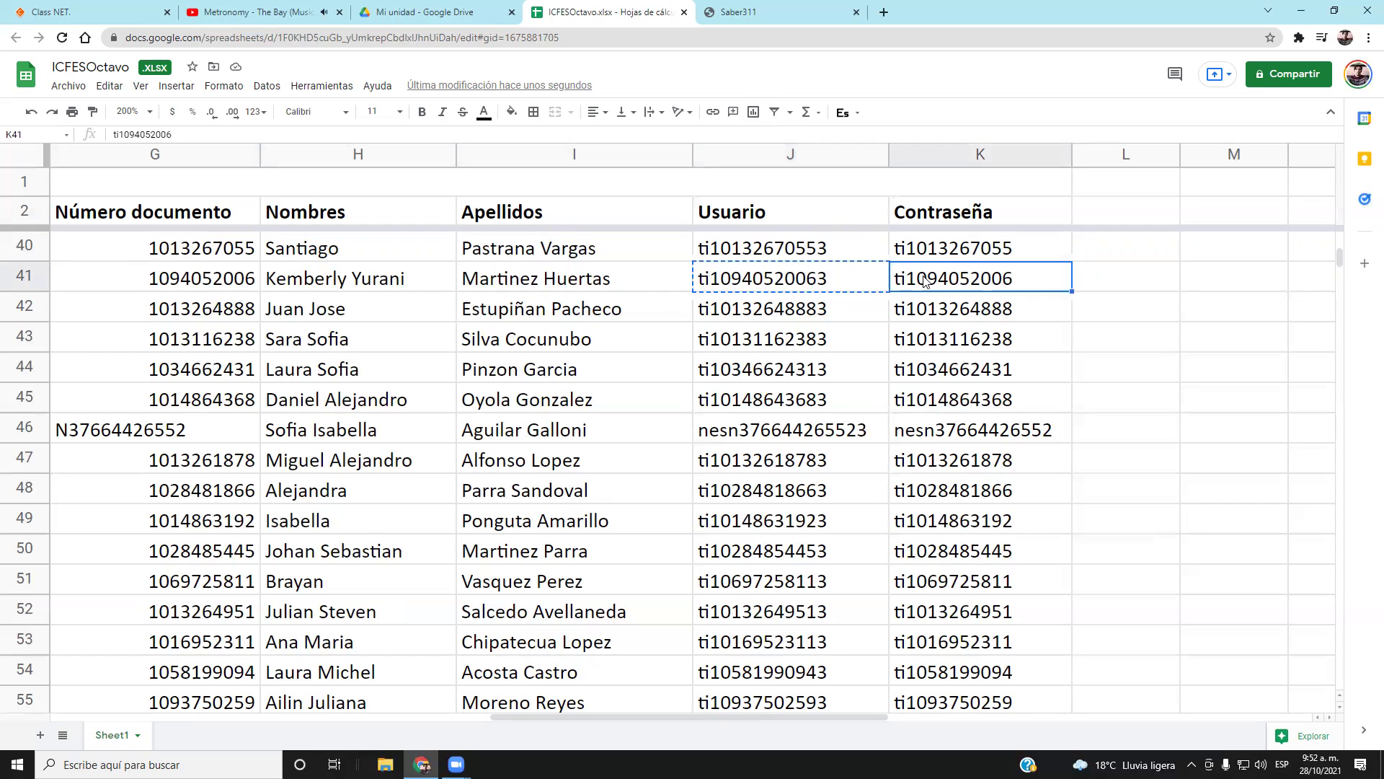
key(ctrl+c)
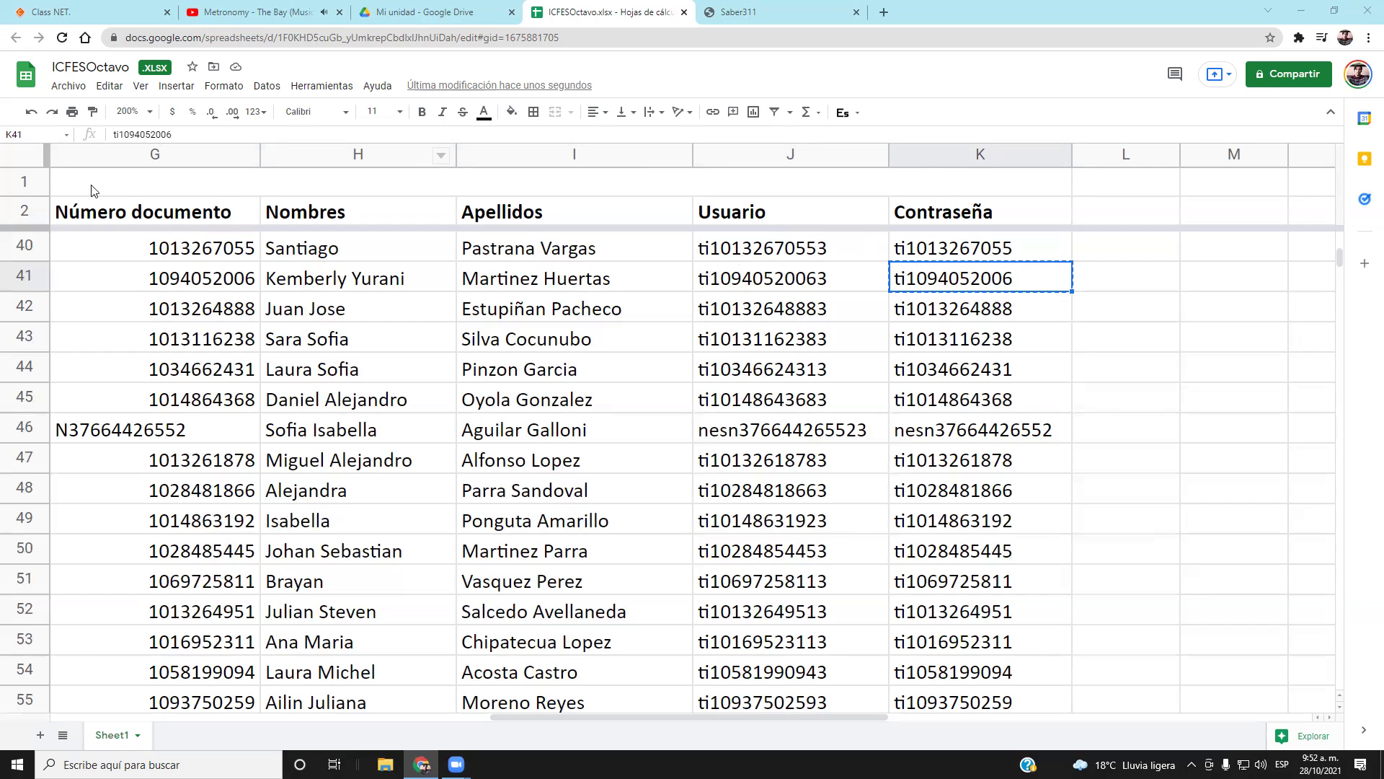
Mark the student record in row 41 with a yellow fill across the entire row
click(25, 280)
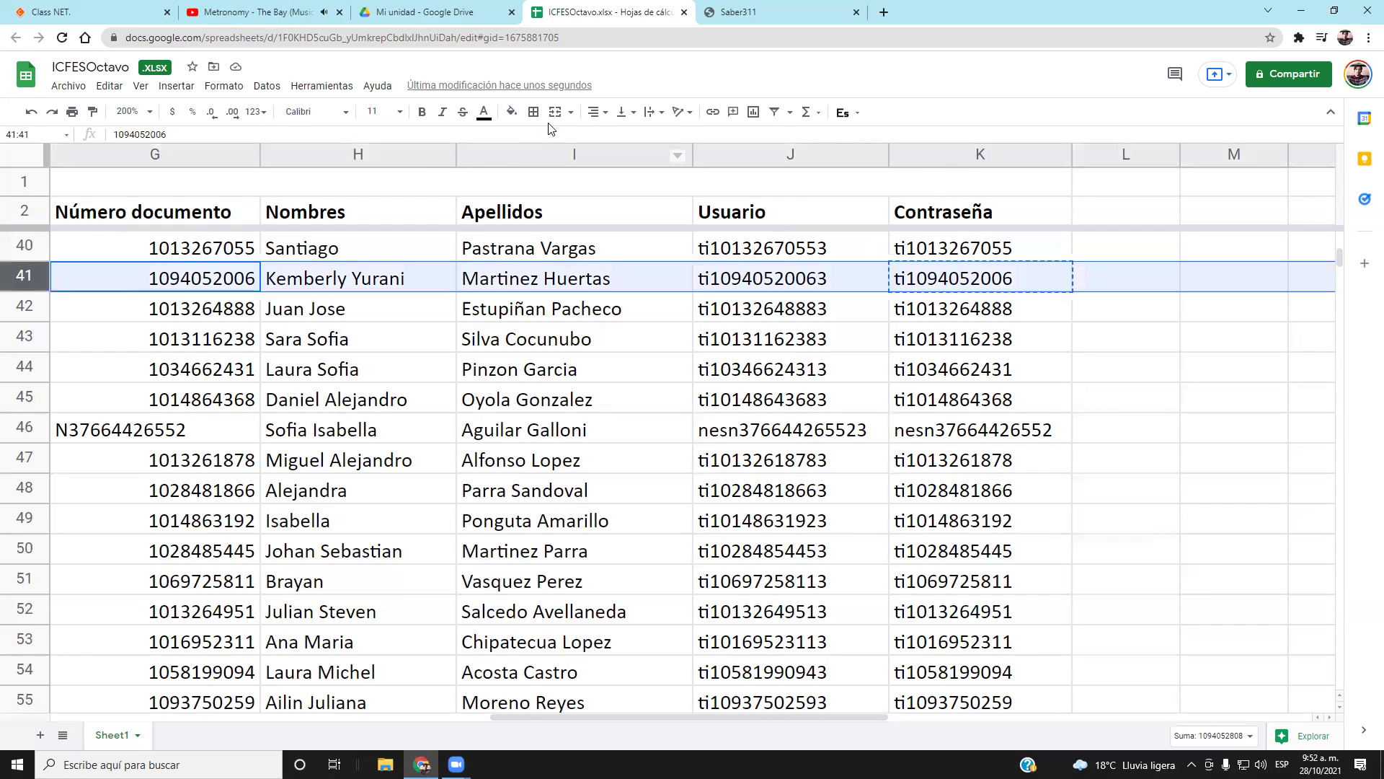
click(511, 111)
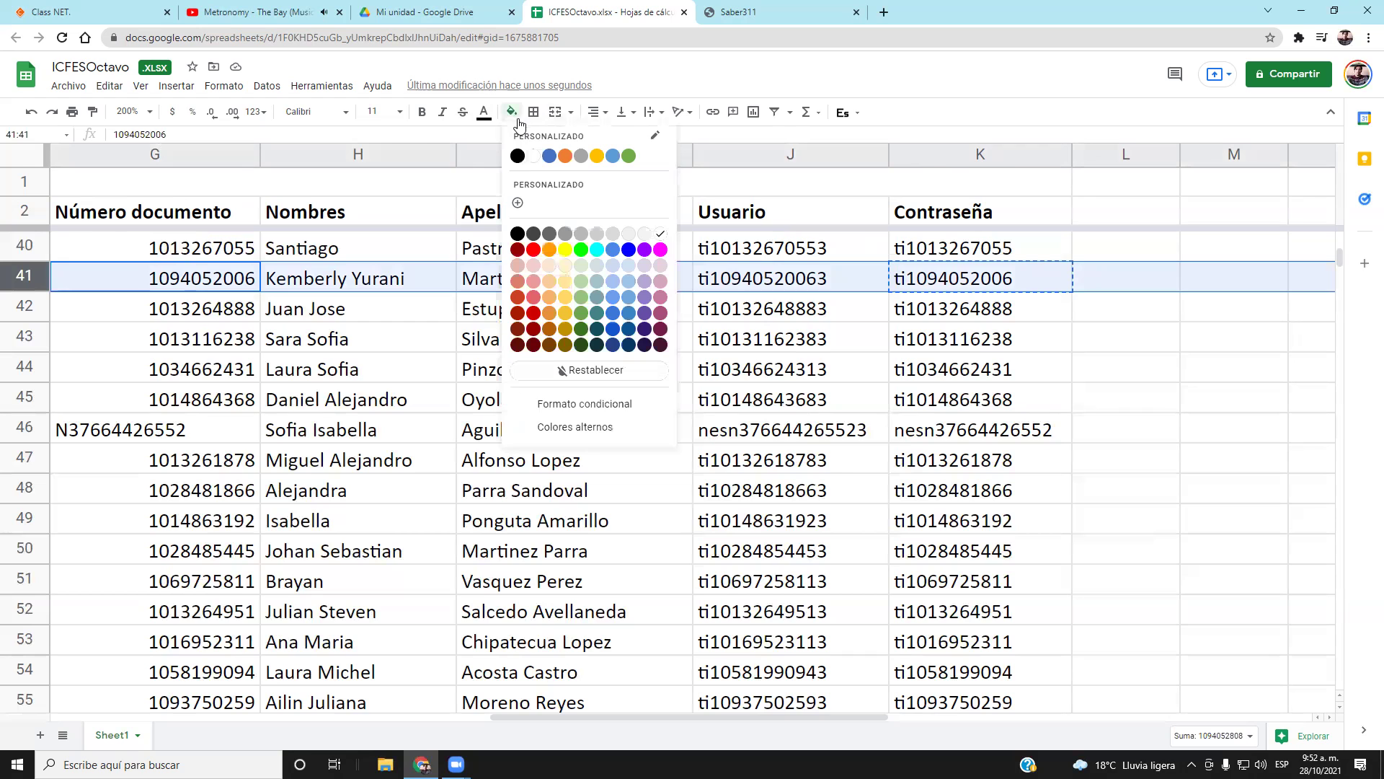
click(565, 249)
click(718, 312)
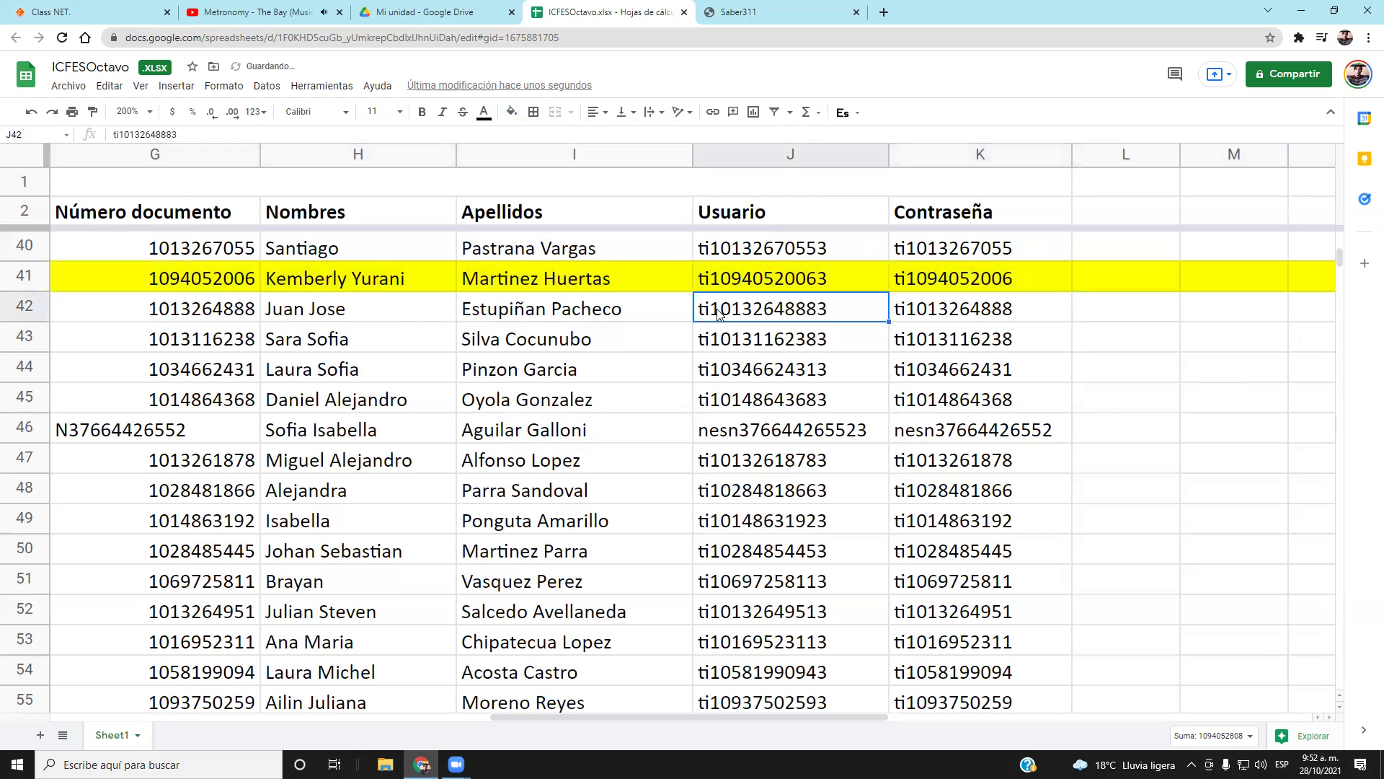
Fill the entire row 42 with yellow to mark that student's record
scroll(856, 423, down, 1)
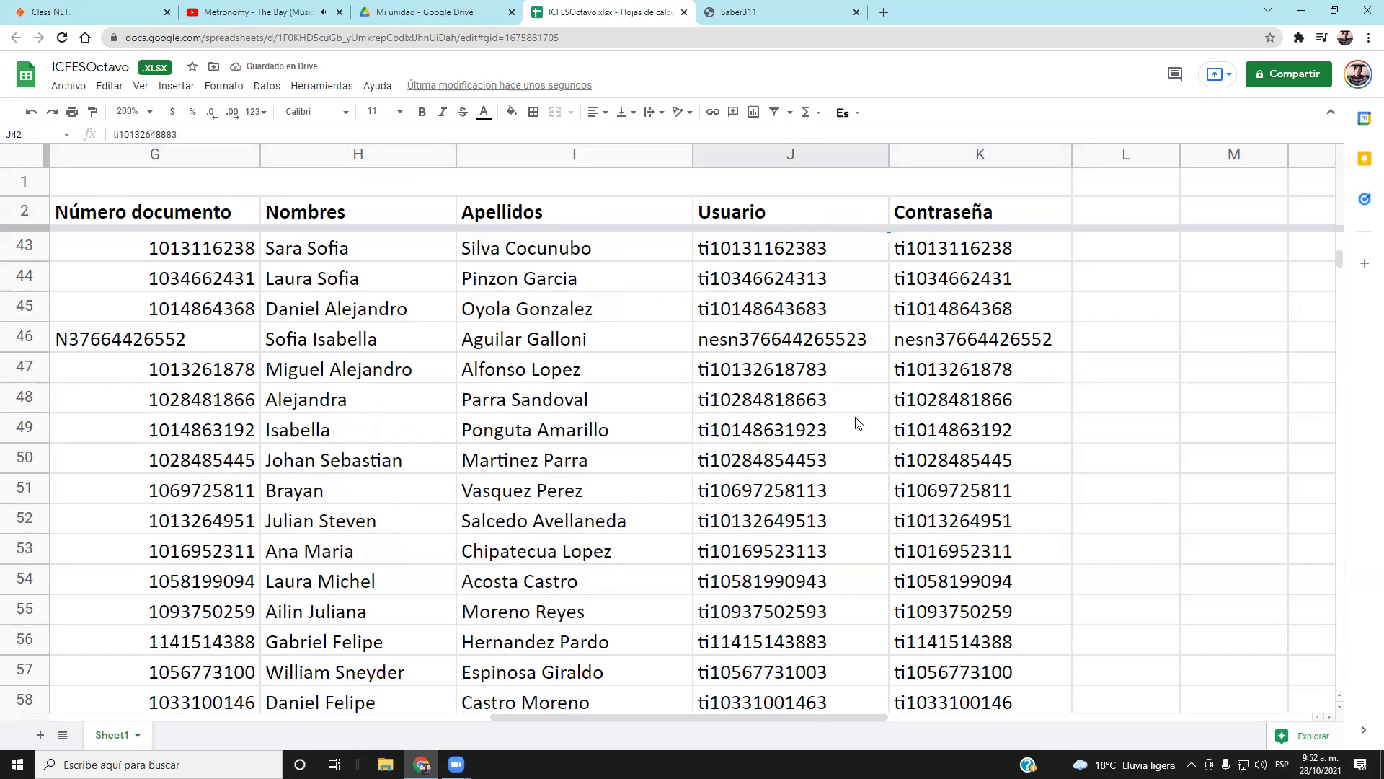
scroll(856, 423, up, 1)
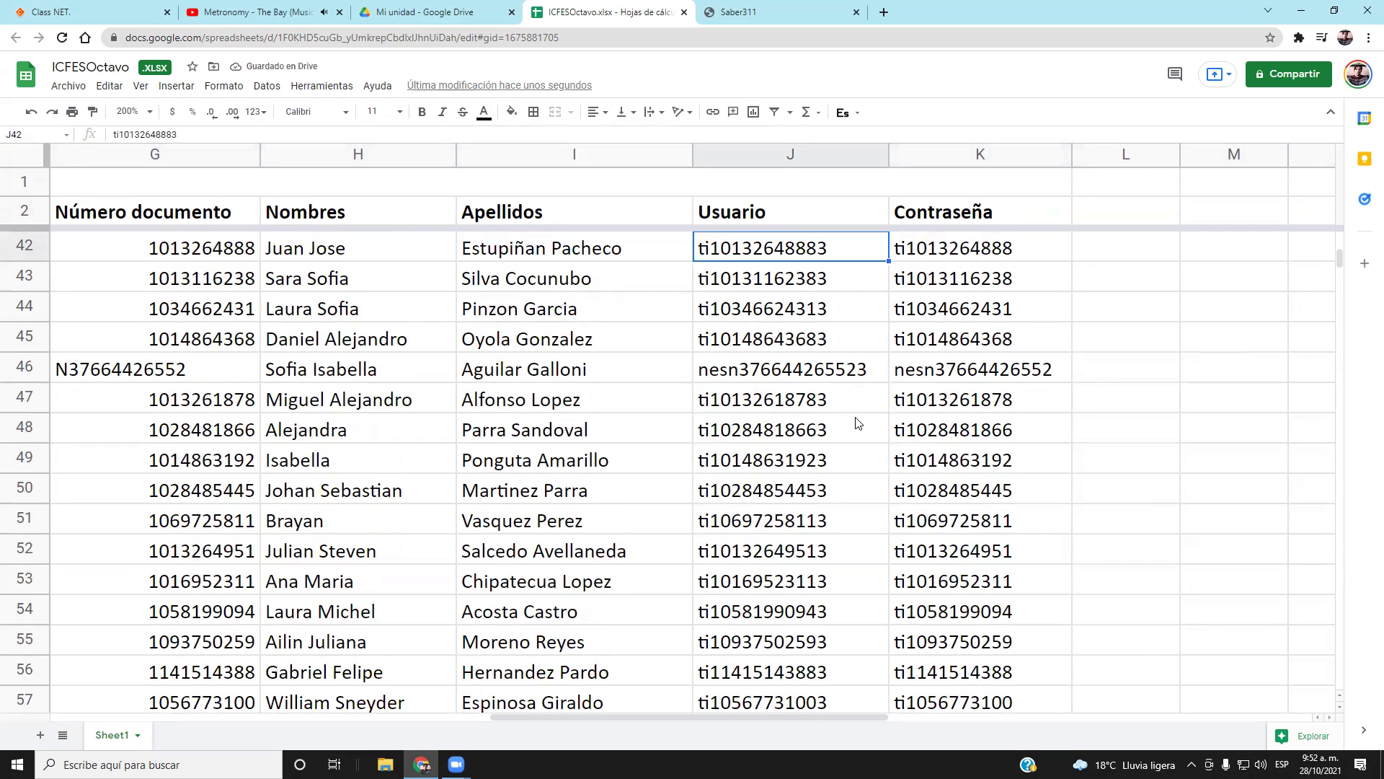
click(35, 242)
click(511, 111)
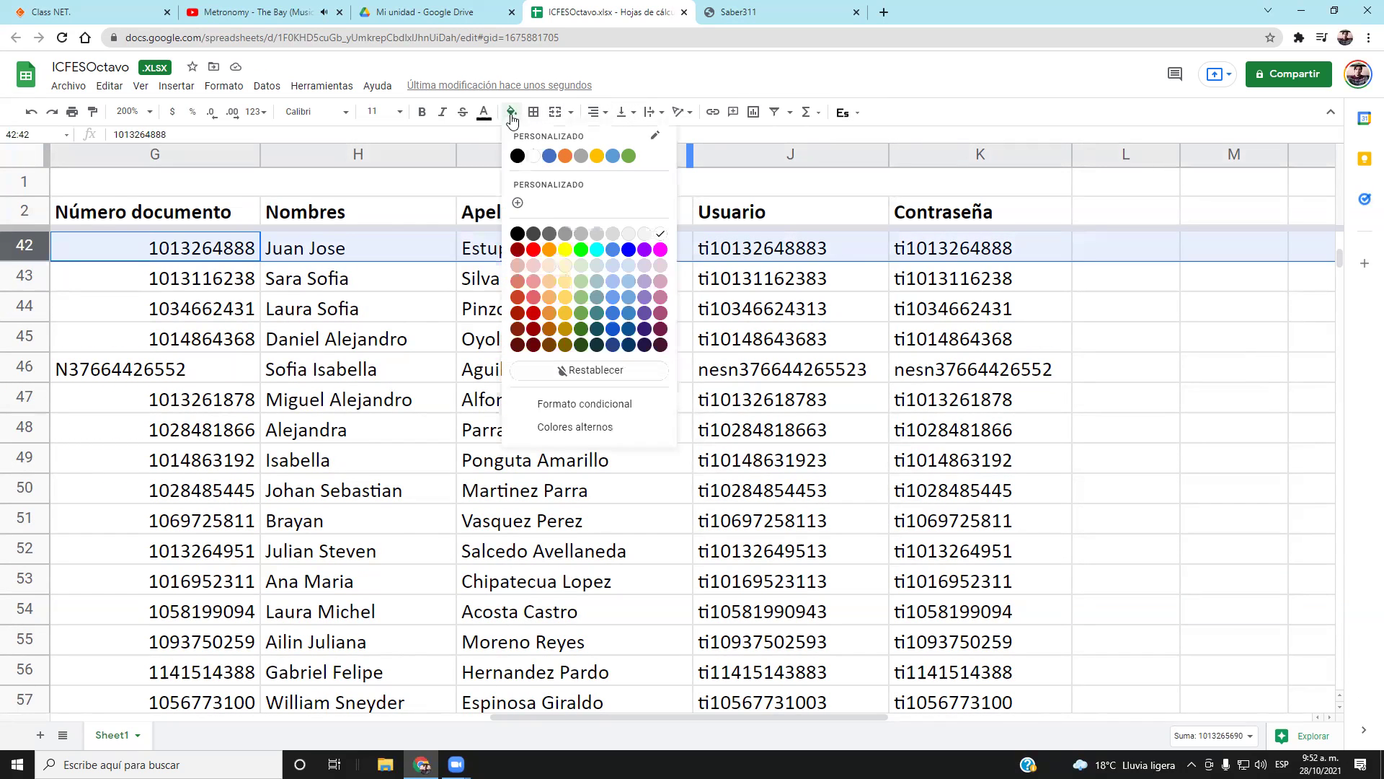
click(565, 248)
click(981, 399)
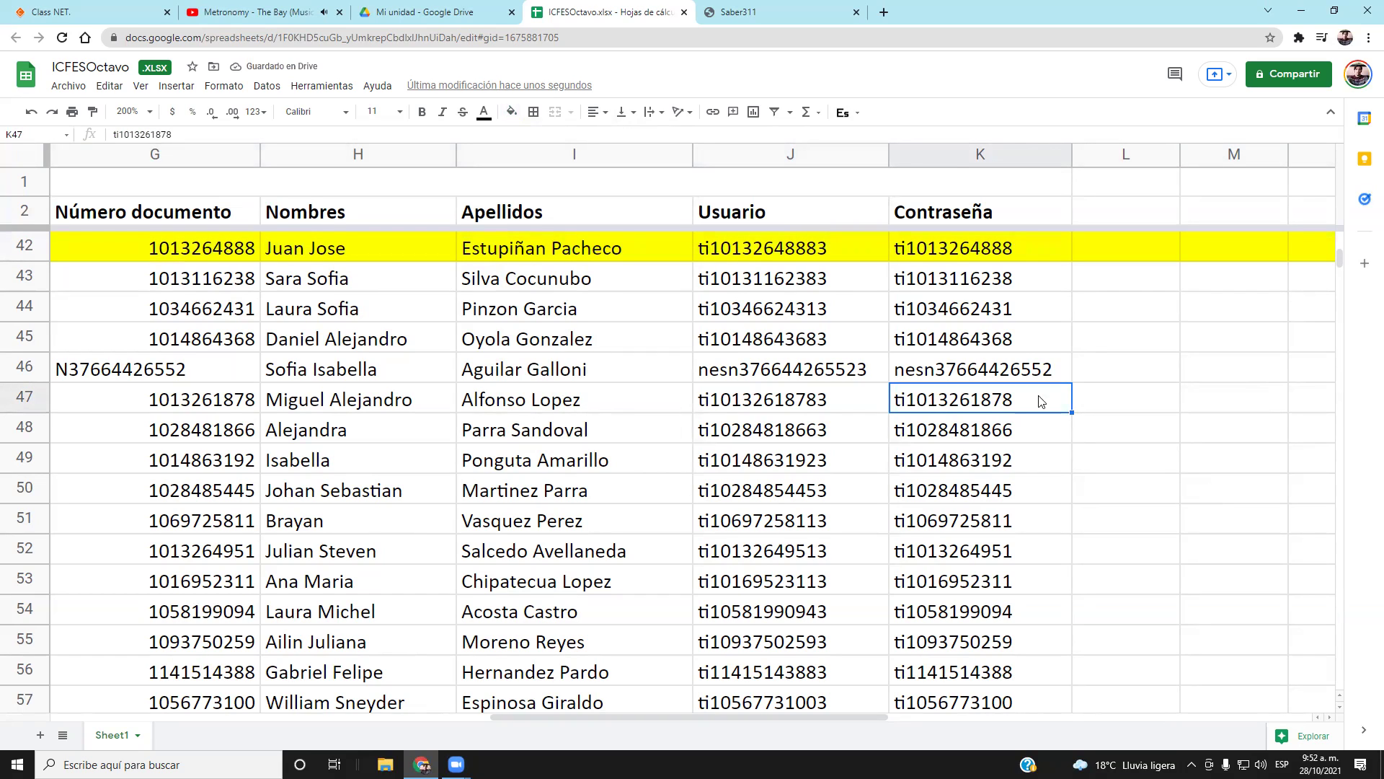
Mark the student record in row 44 with a yellow fill across the entire row
click(802, 321)
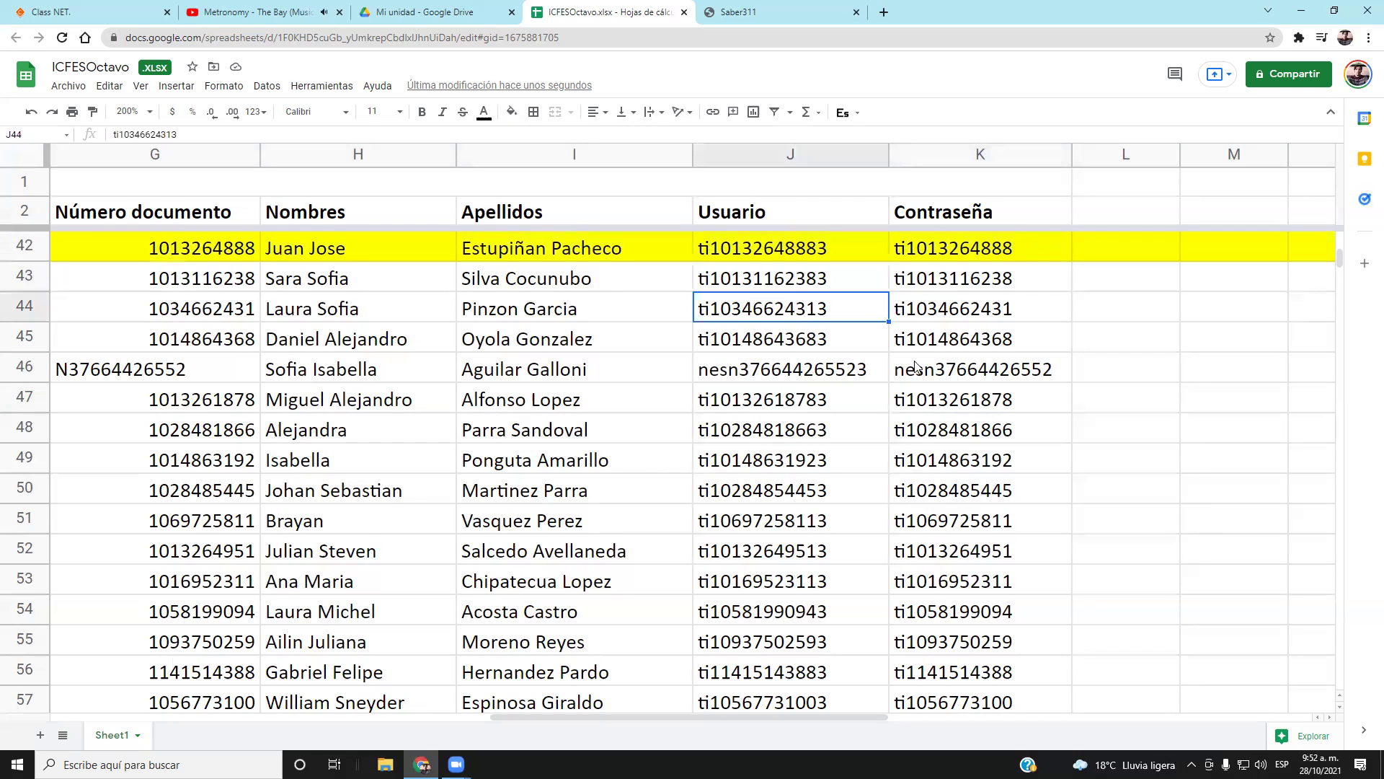
scroll(899, 360, down, 1)
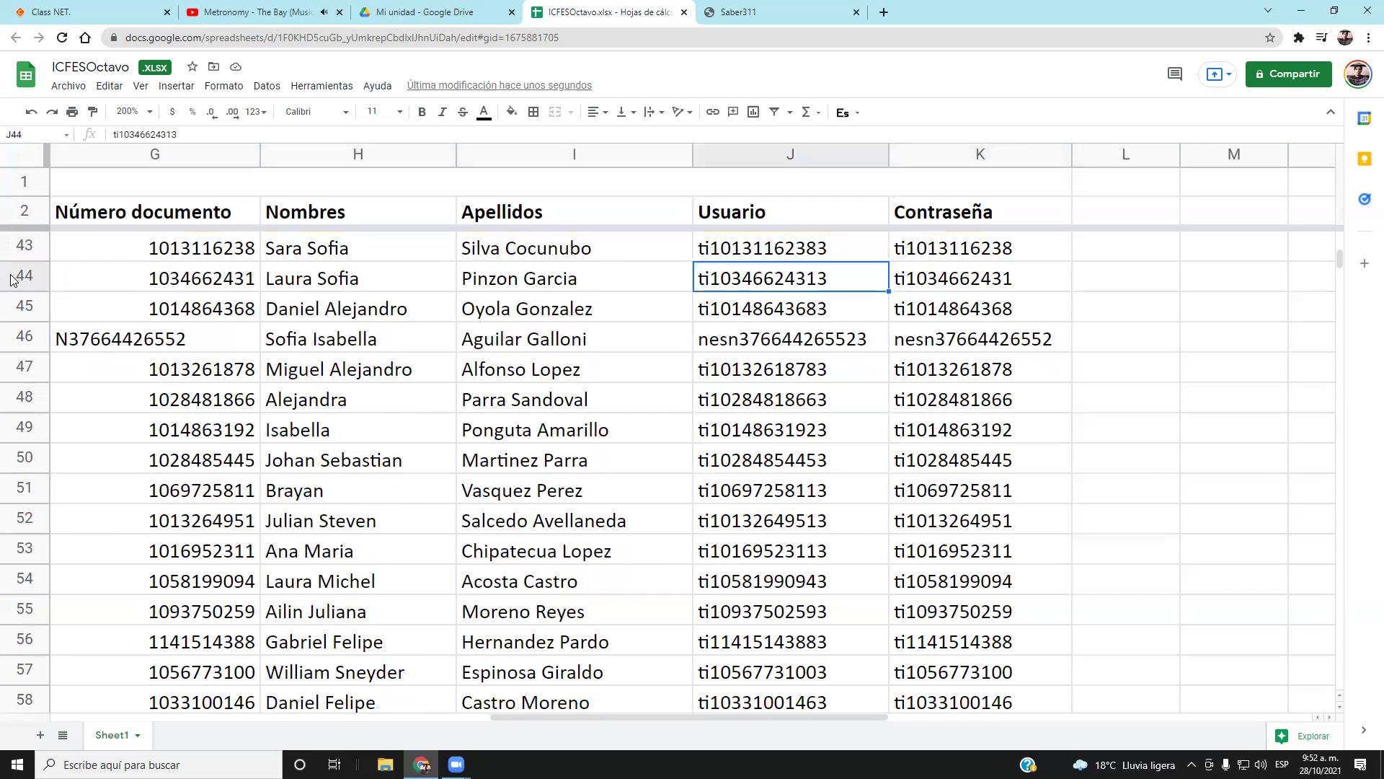
scroll(746, 495, up, 1)
scroll(746, 495, down, 1)
click(1340, 708)
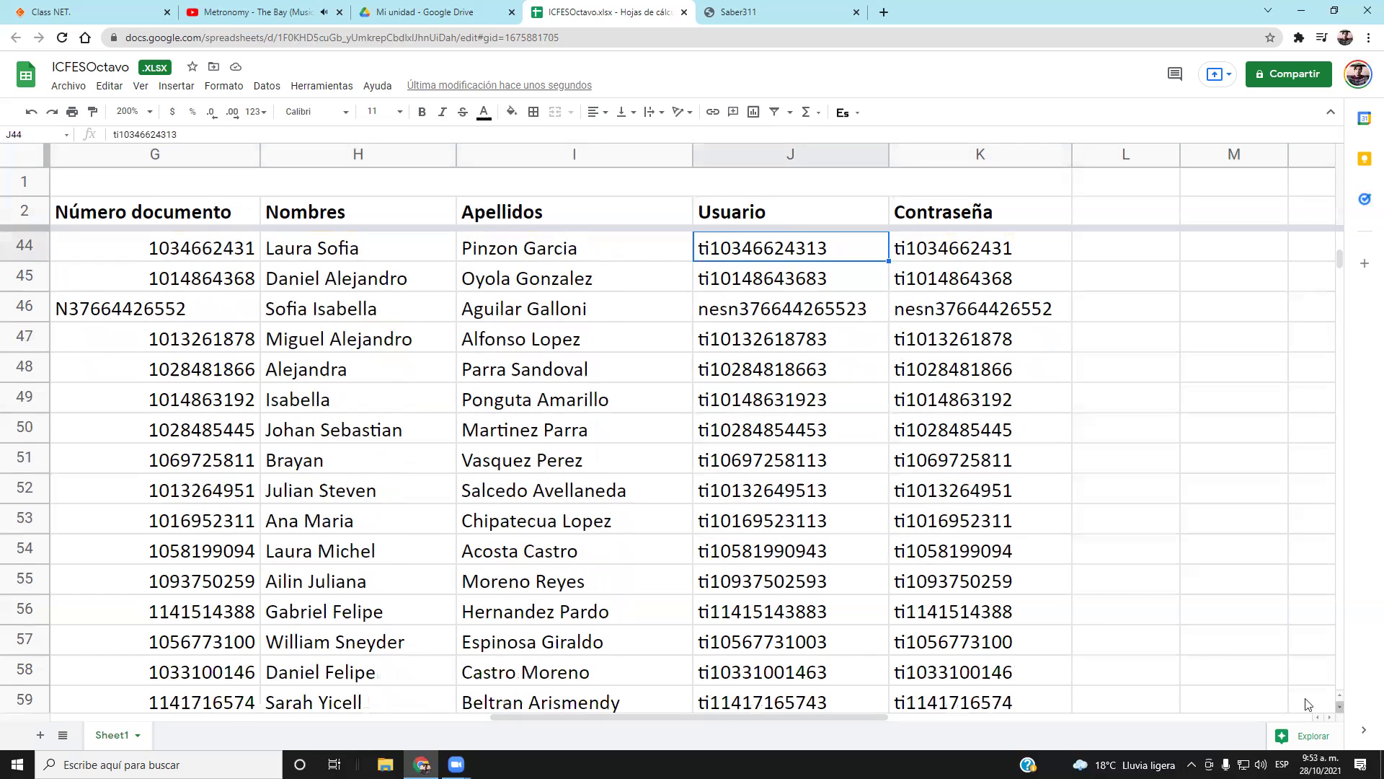
click(24, 246)
click(511, 112)
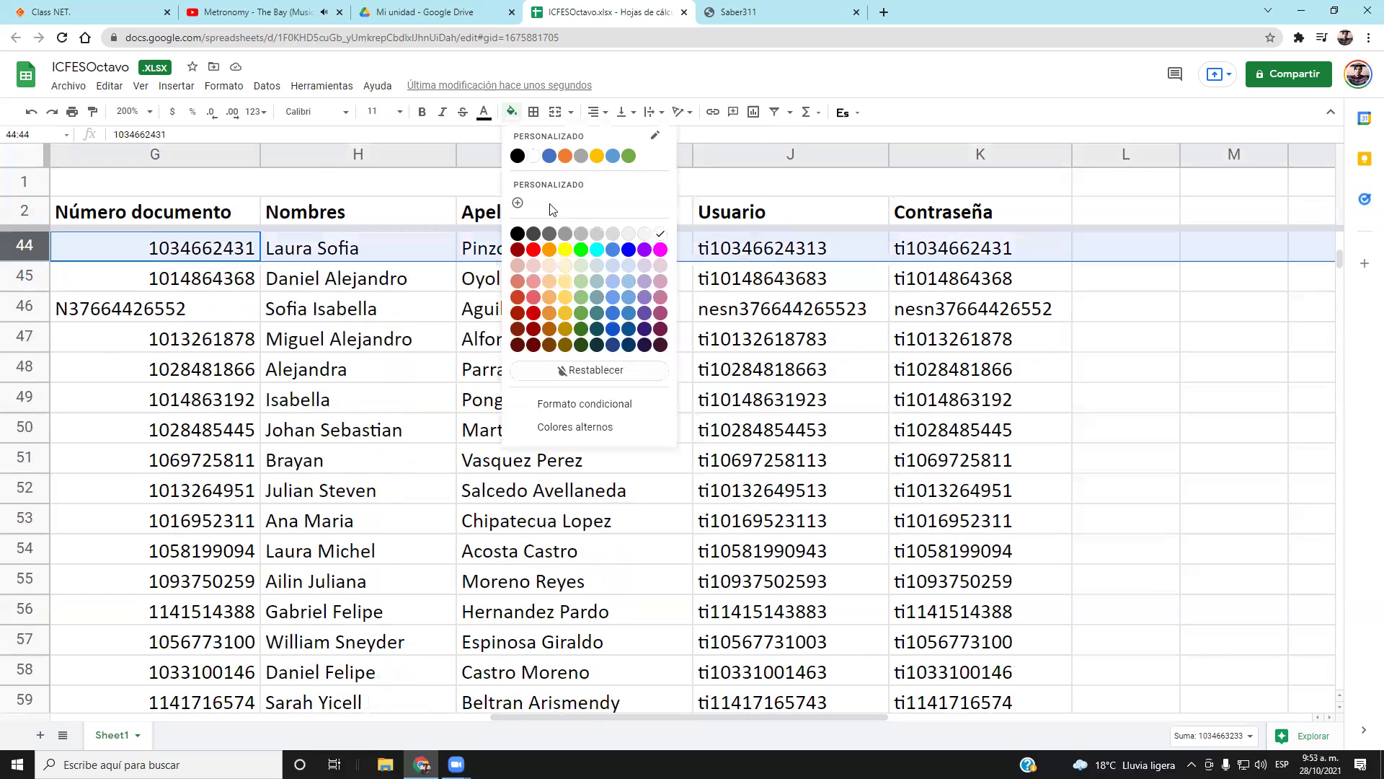
click(563, 251)
click(703, 403)
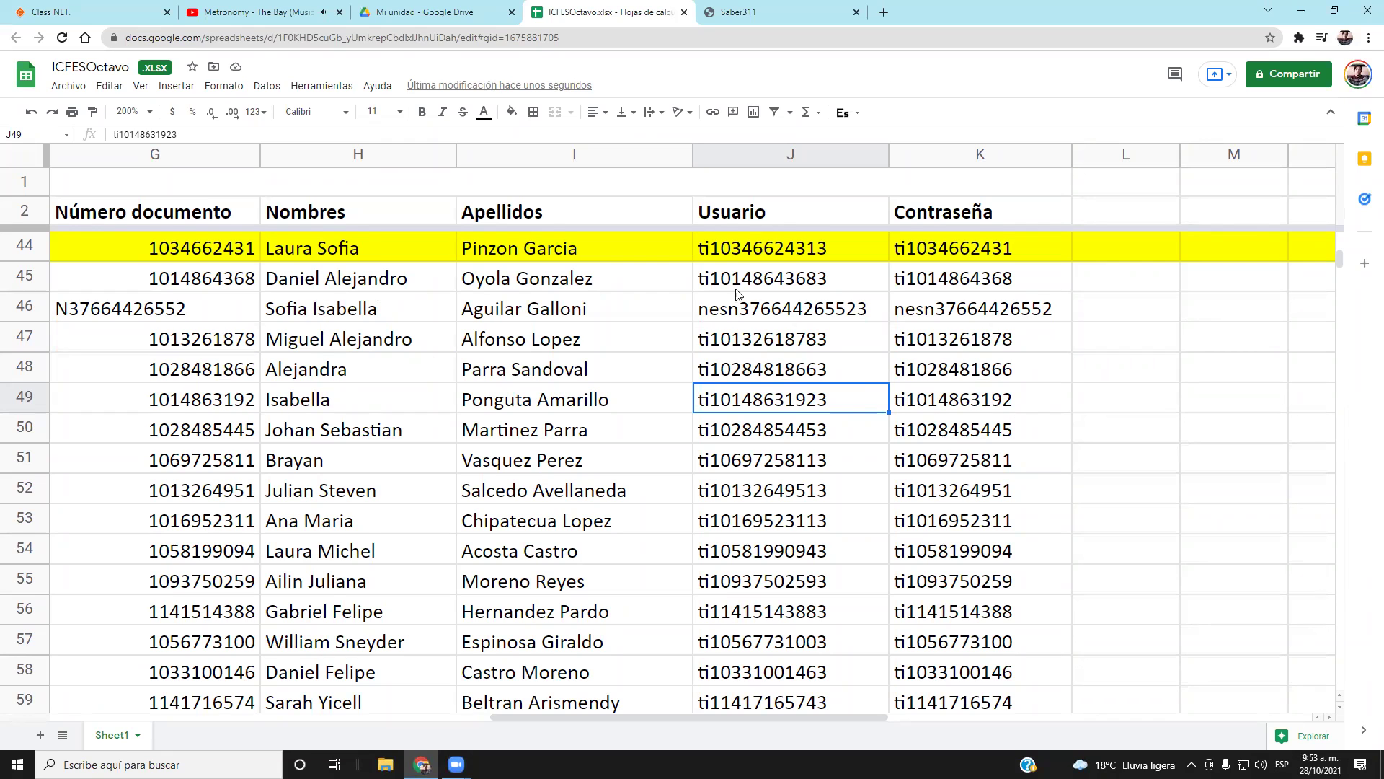
Copy the username and then the password of the student in row 45
scroll(757, 319, down, 1)
scroll(757, 319, up, 1)
click(1339, 707)
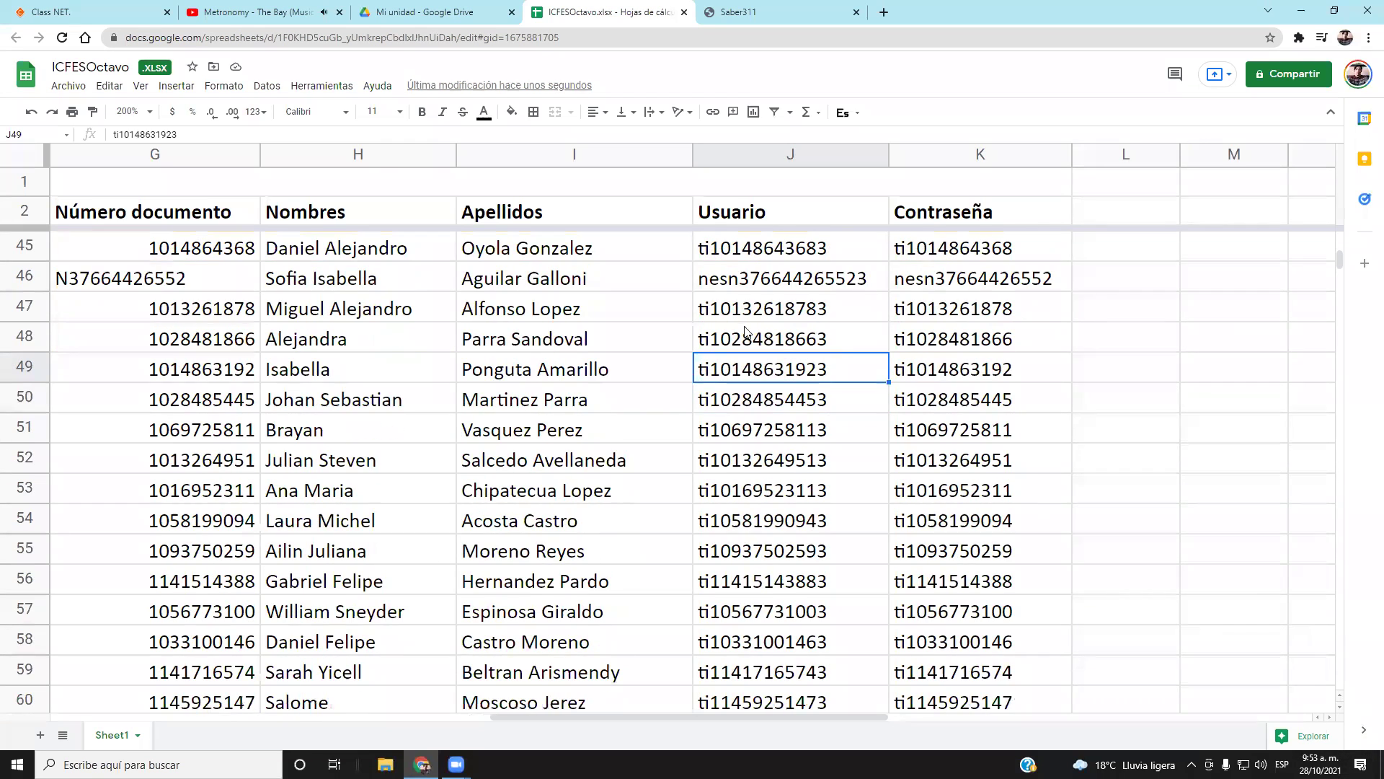
click(785, 249)
key(ctrl+c)
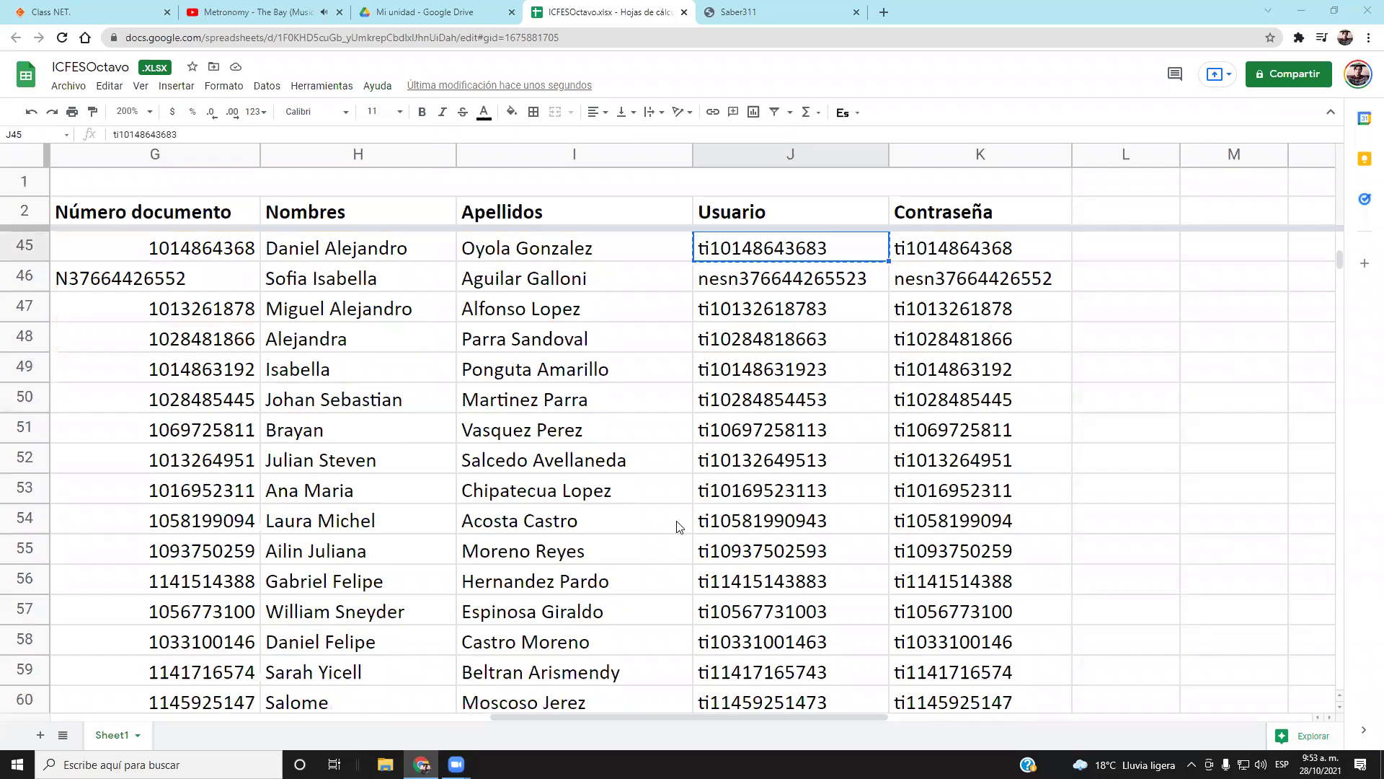
click(926, 248)
key(Down)
key(Down)
click(1009, 256)
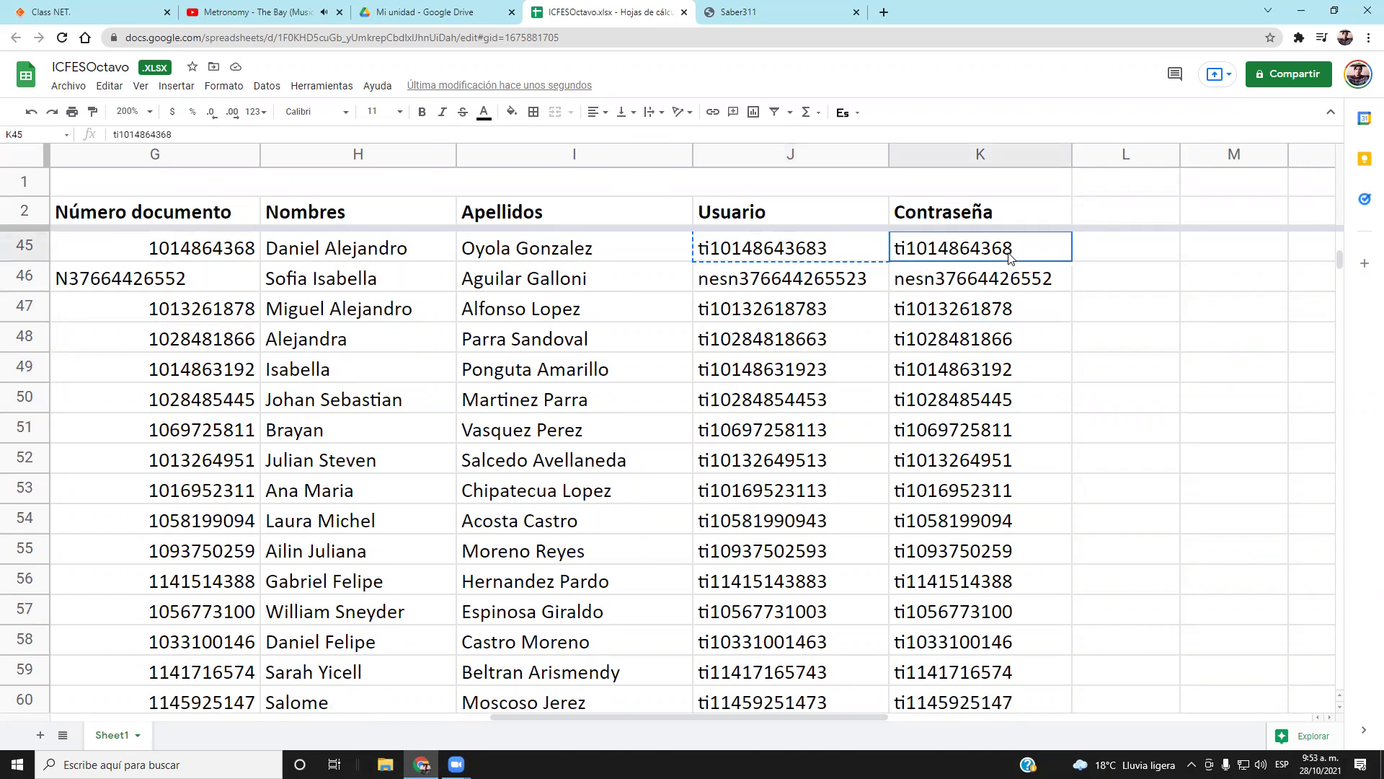
key(ctrl+c)
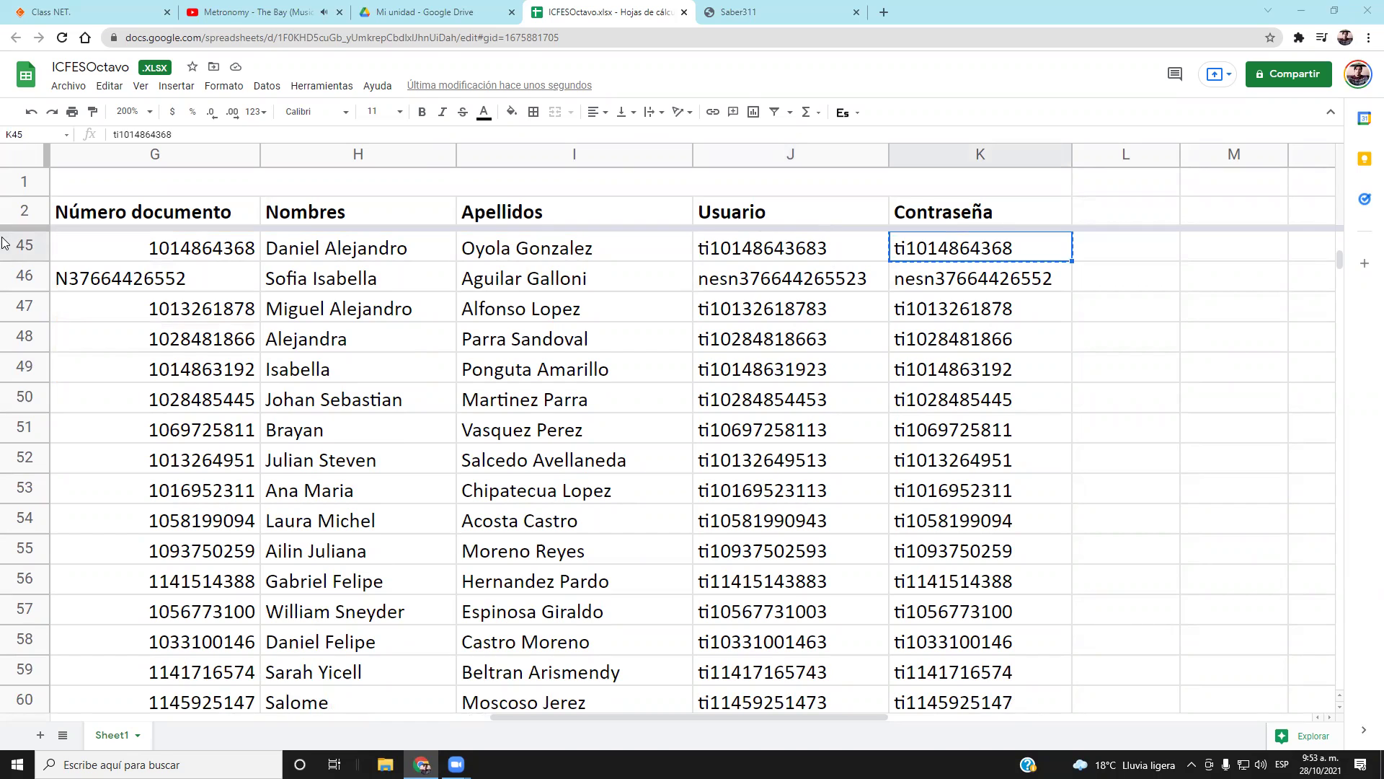
Fill the entire row 45 with yellow to mark that student's record
click(24, 244)
click(512, 112)
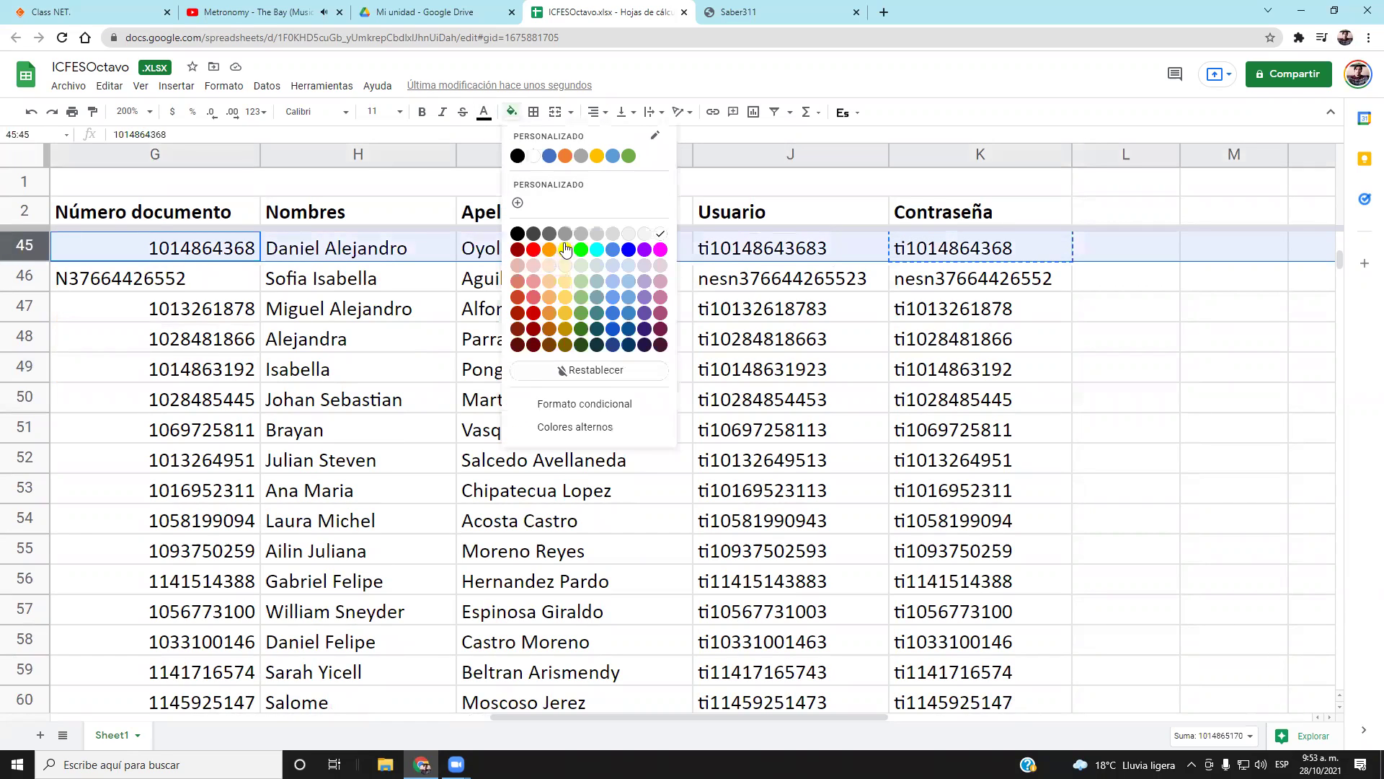
click(542, 258)
click(504, 283)
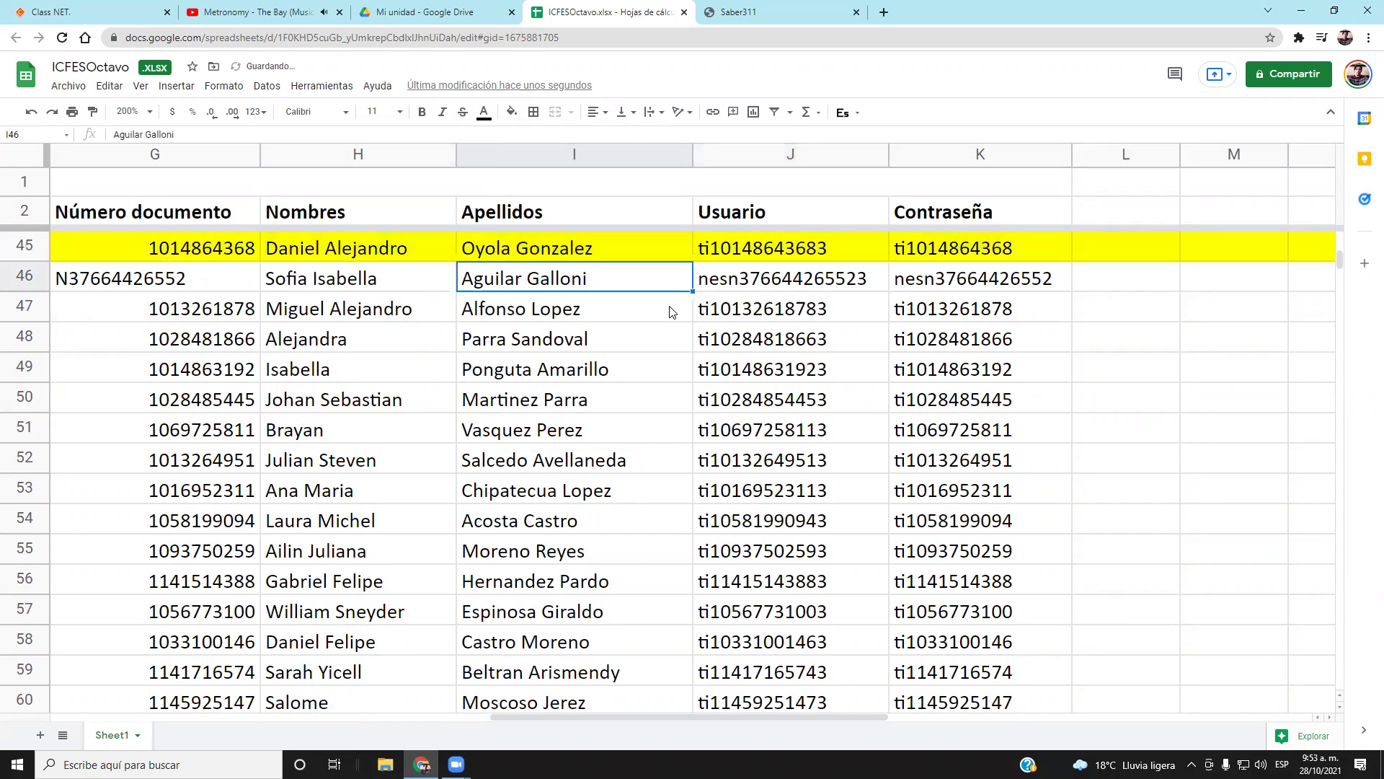
Mark the student record in row 47 with a yellow fill across the entire row
key(Down)
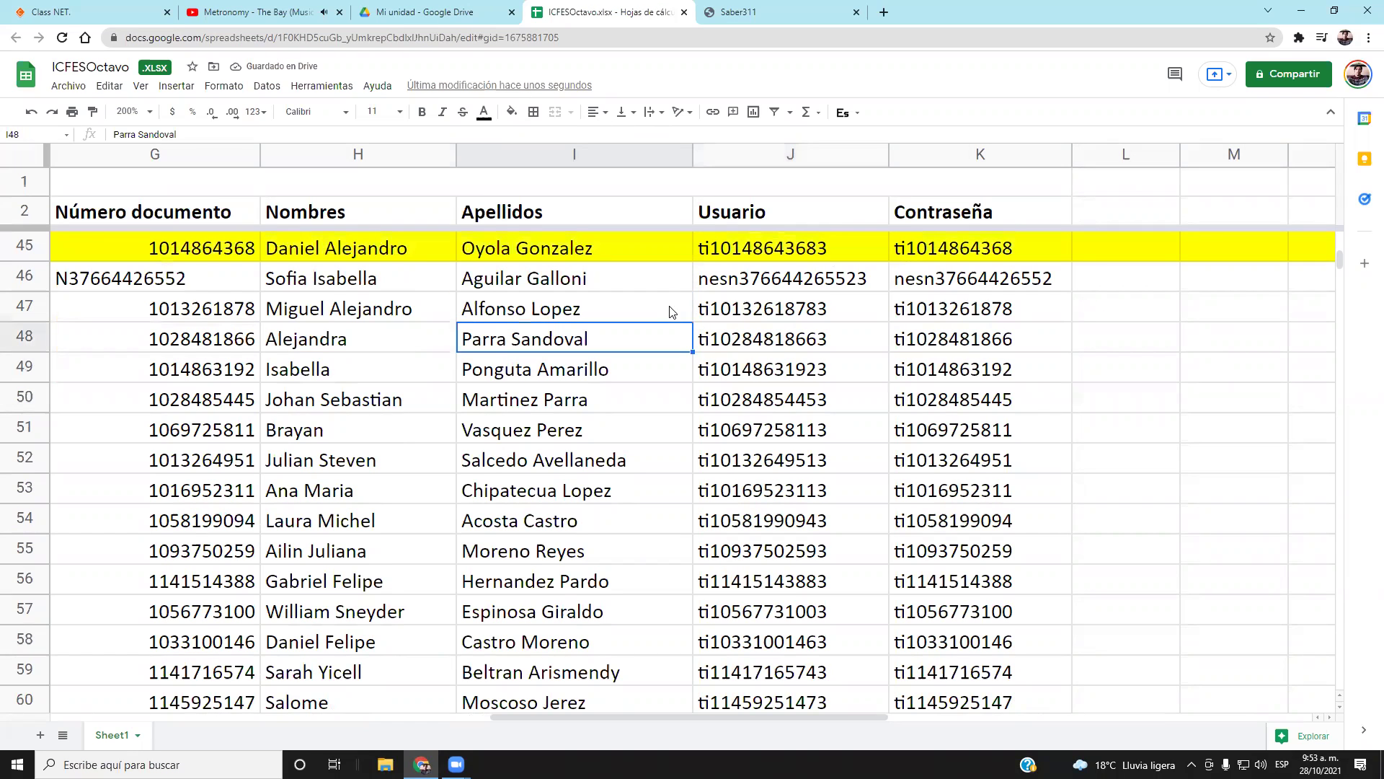
key(Right)
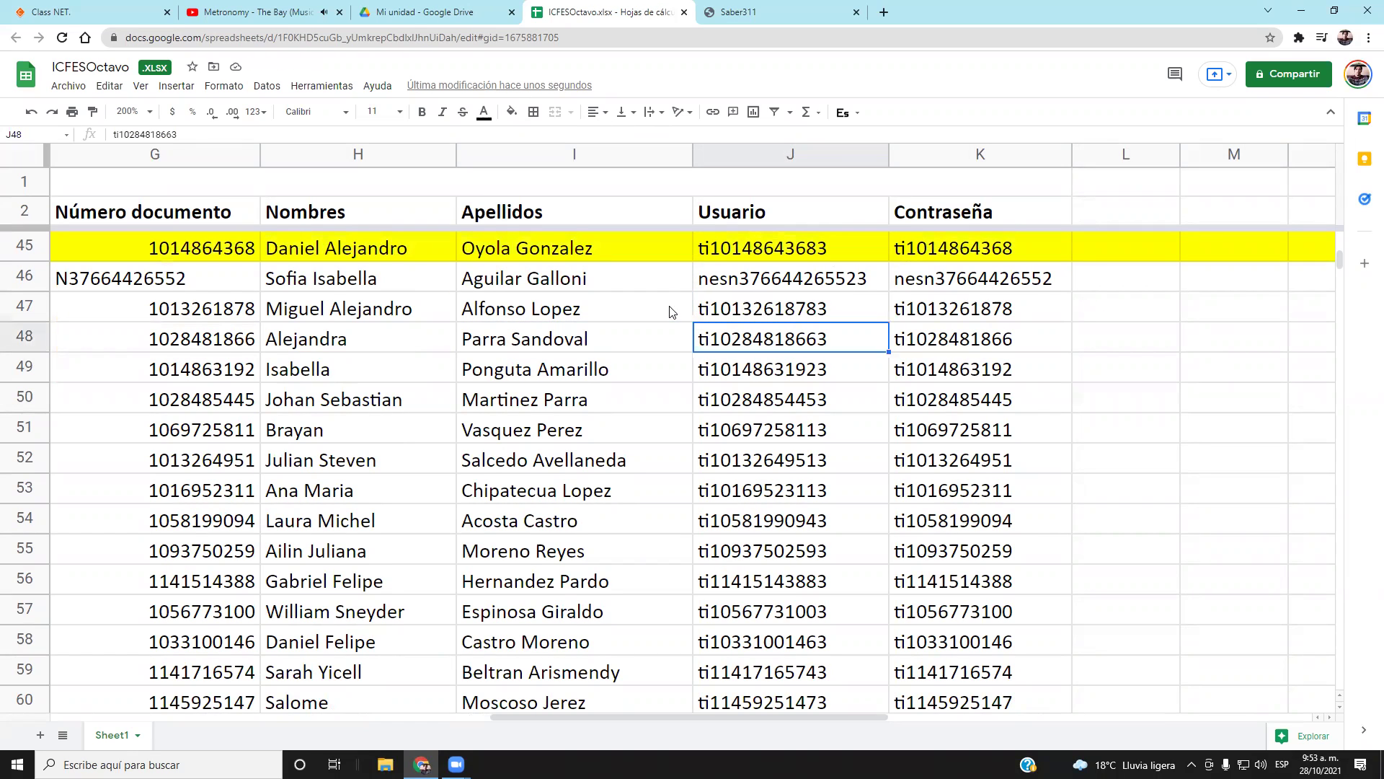
click(533, 312)
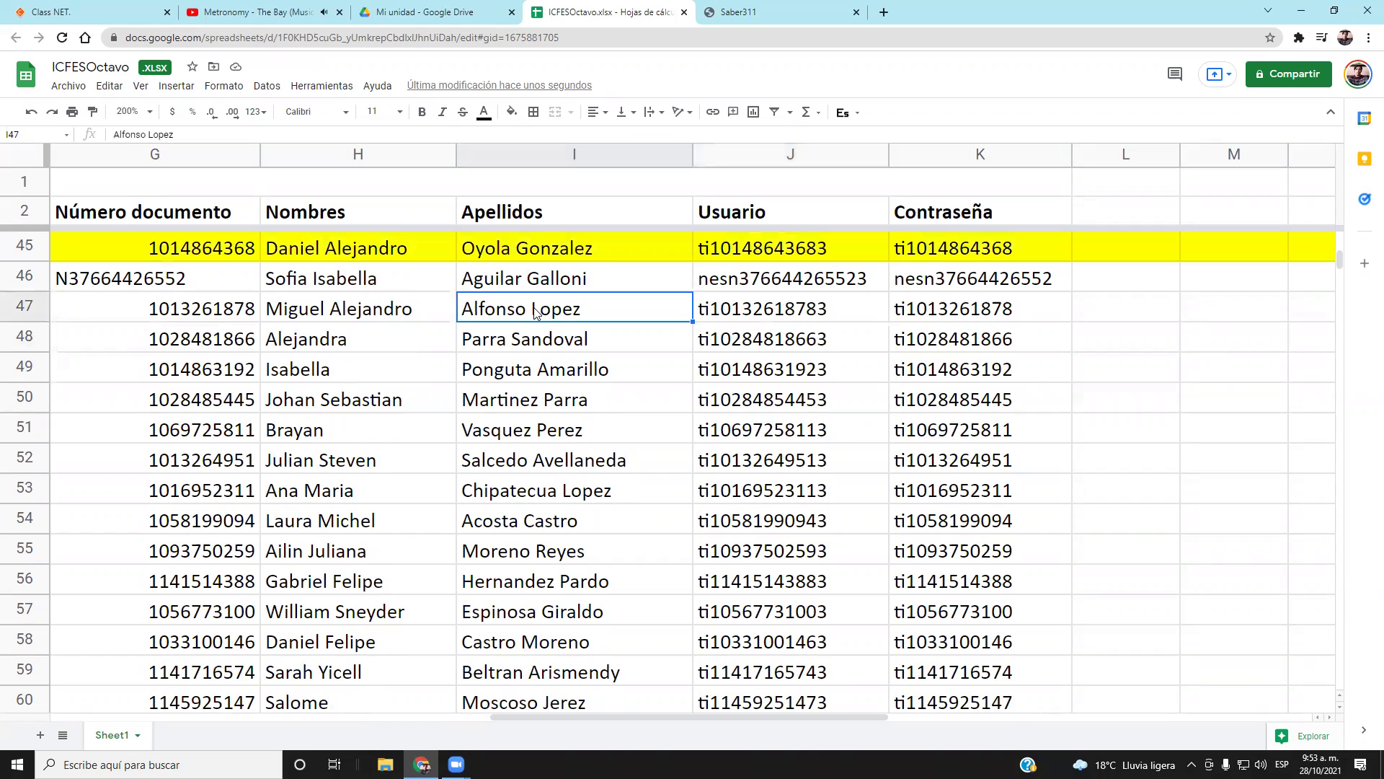
click(1338, 706)
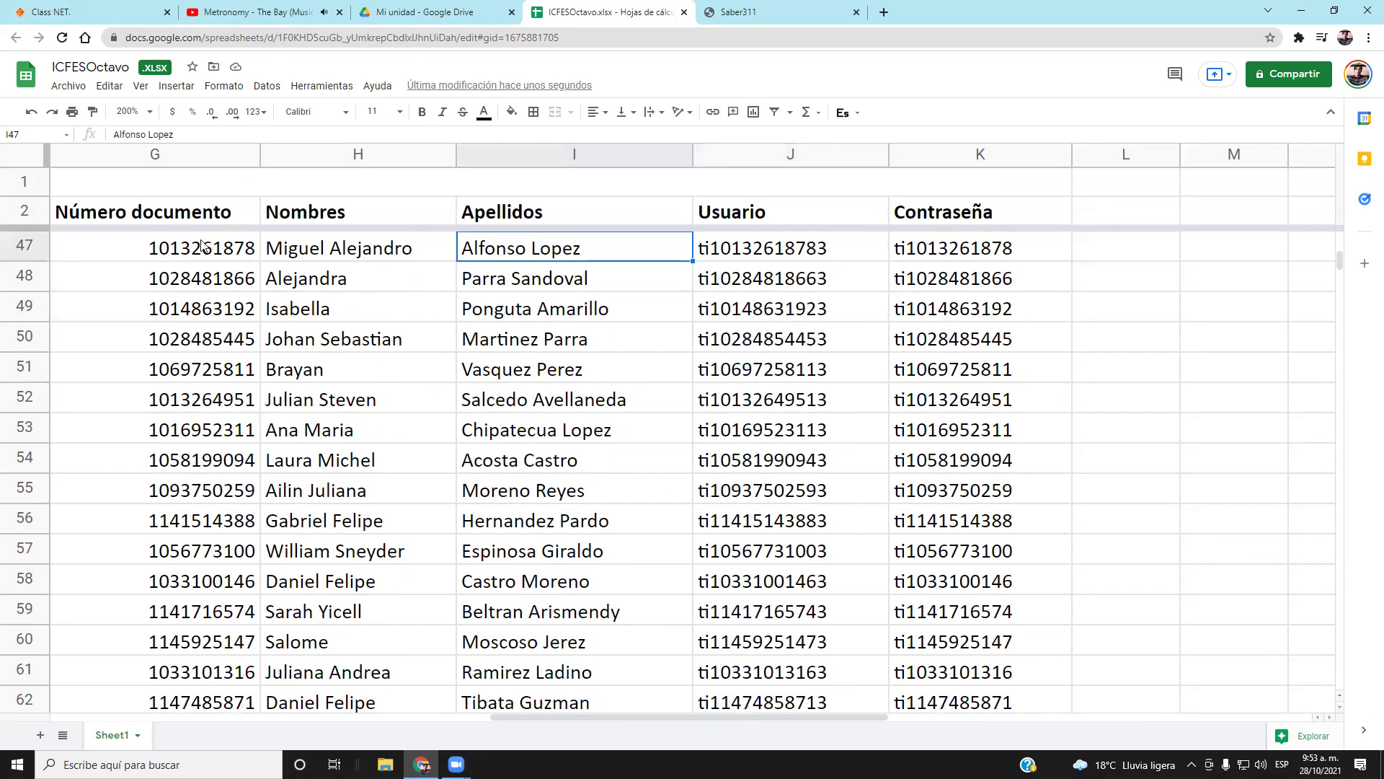
click(750, 247)
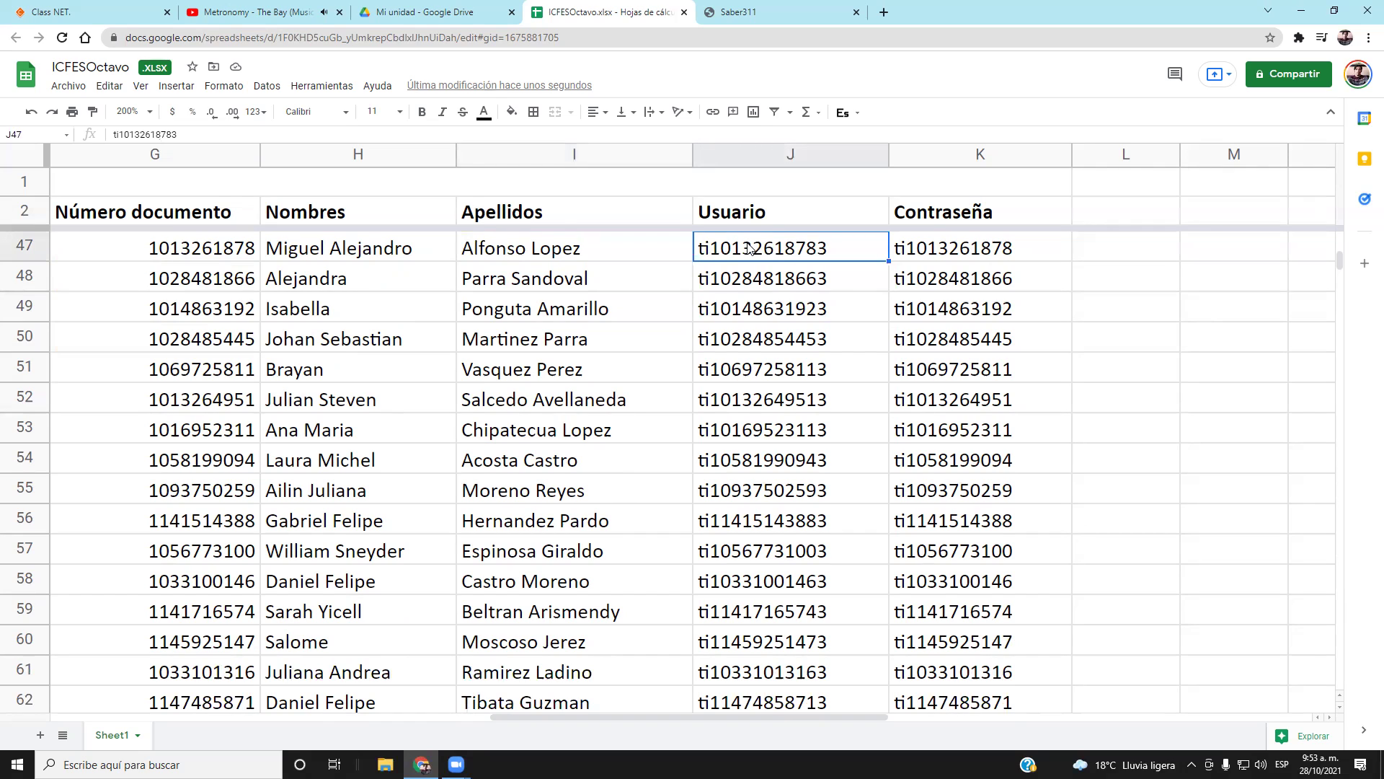
click(23, 246)
click(512, 112)
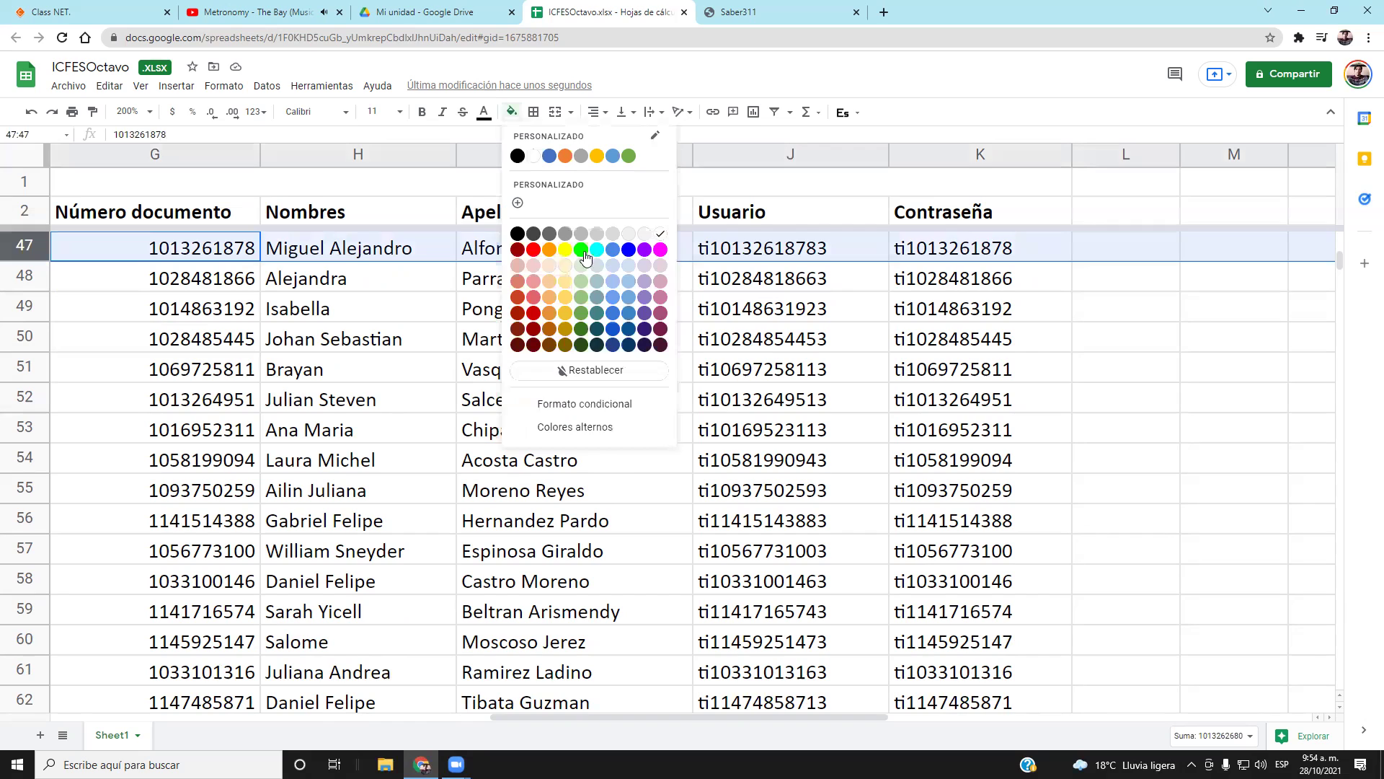
click(560, 250)
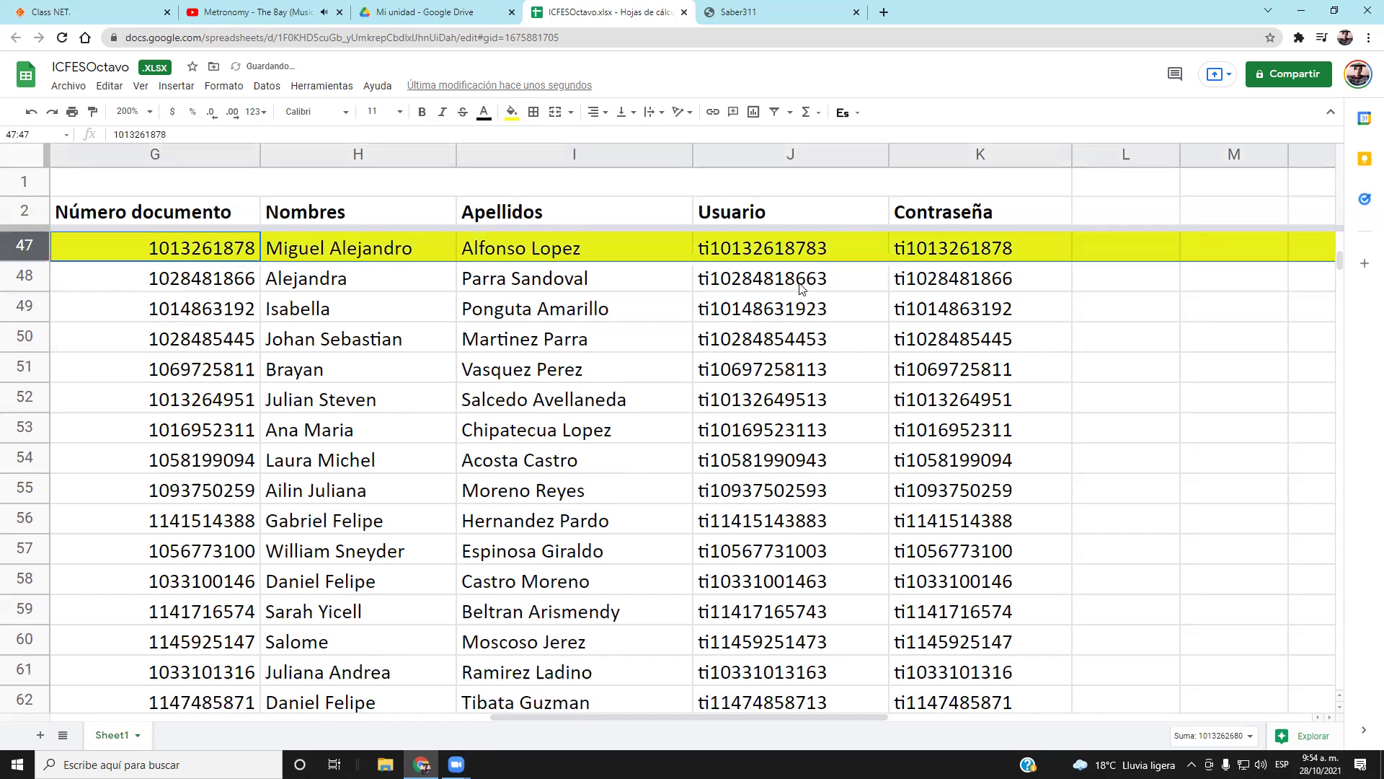
click(841, 249)
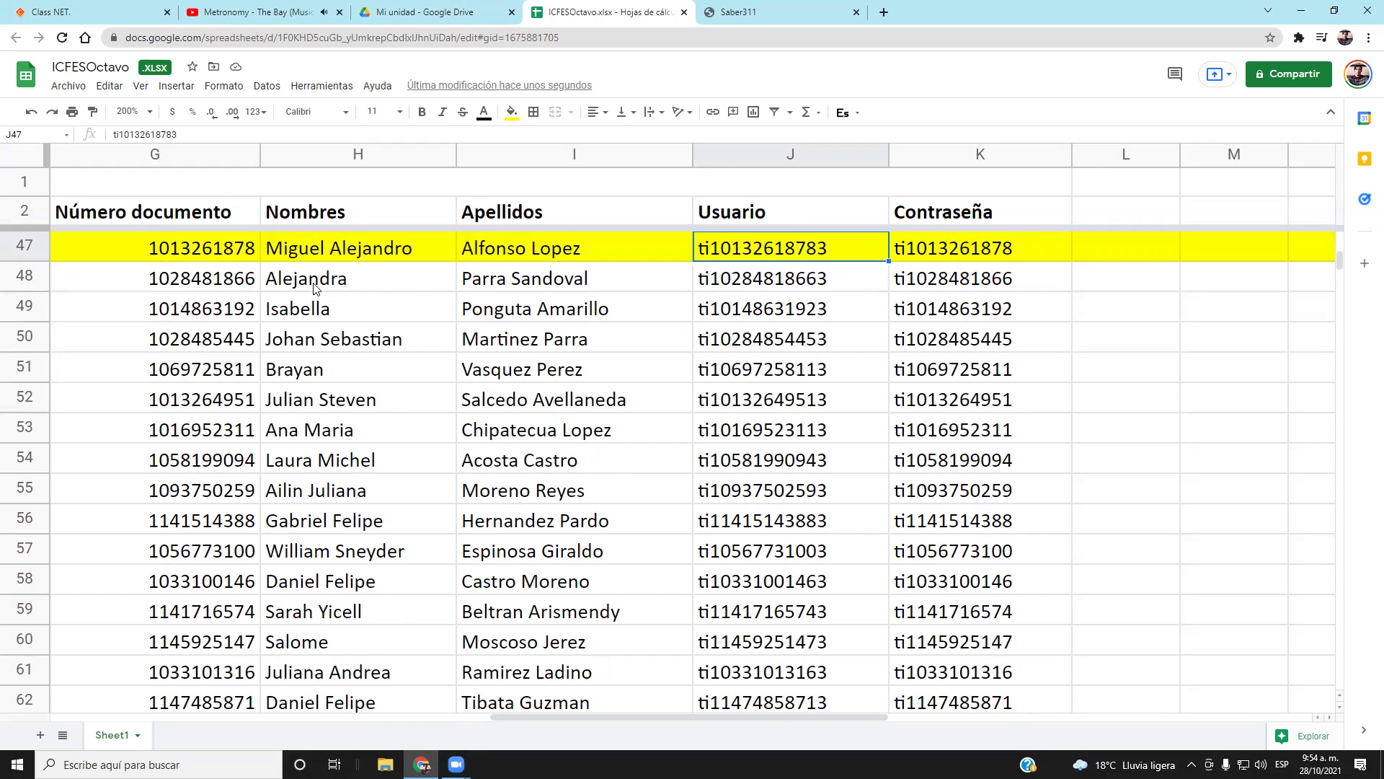
Copy the username and then the password of the student in row 48
click(773, 284)
key(ctrl+c)
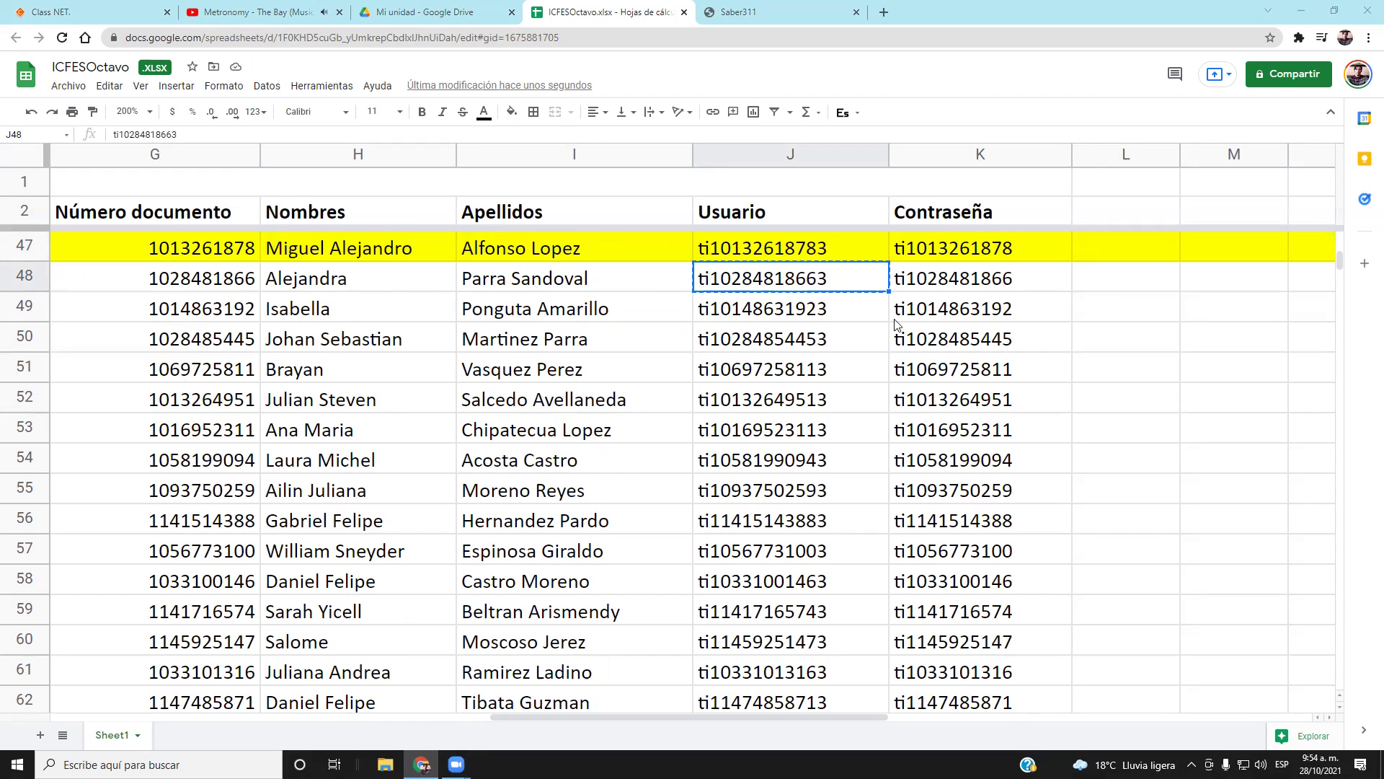
click(936, 281)
key(ctrl+c)
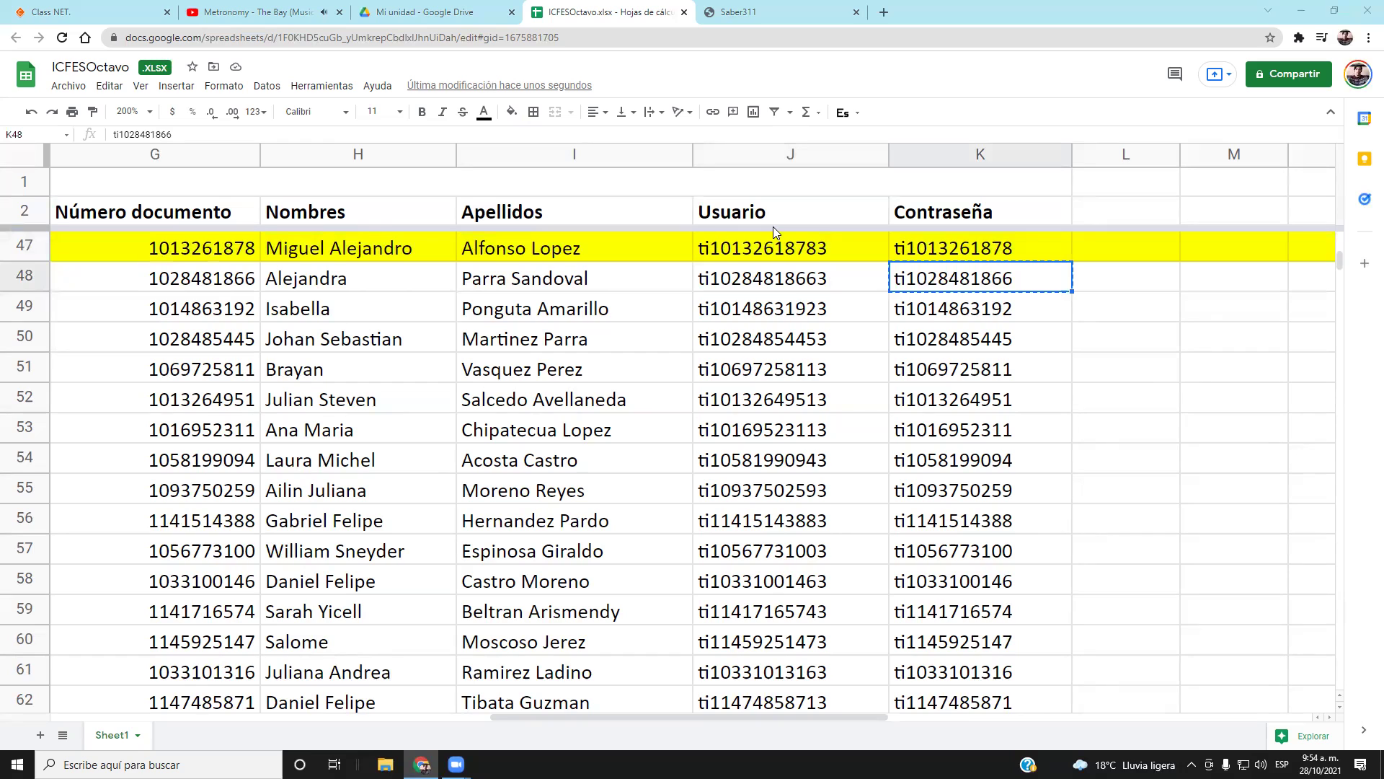
Fill the entire row 48 with yellow to mark that student's record
click(15, 281)
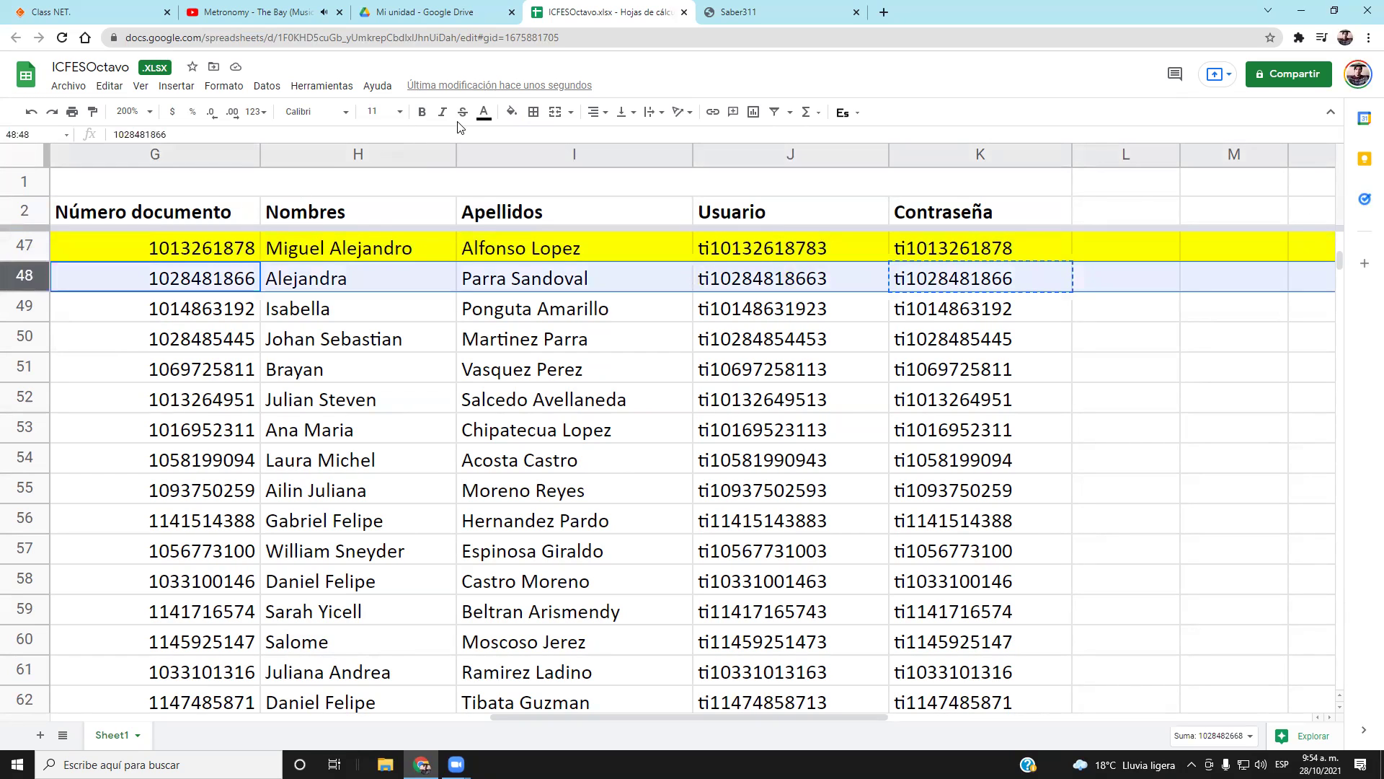
click(511, 111)
click(565, 248)
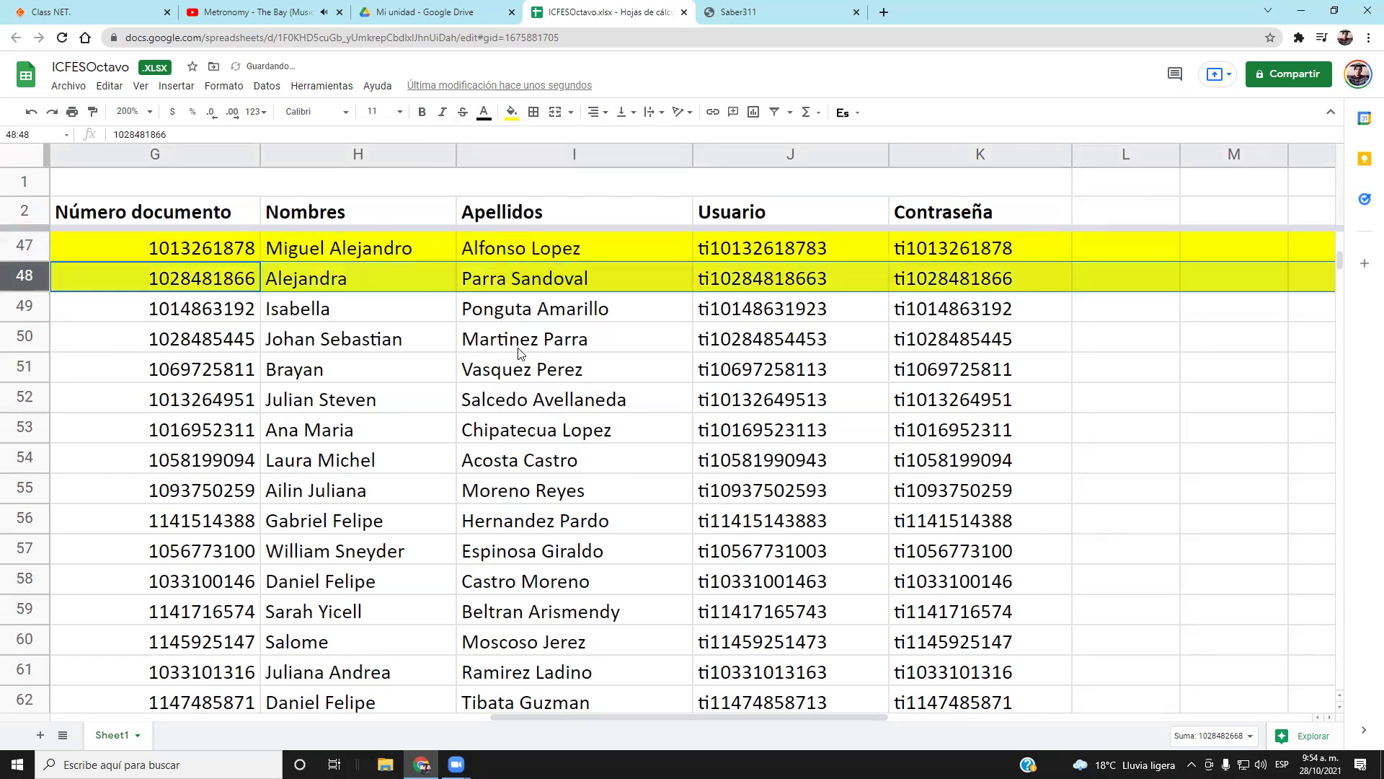
click(523, 360)
Mark the student record in row 49 with a yellow fill across the entire row
scroll(525, 356, down, 2)
scroll(524, 356, up, 2)
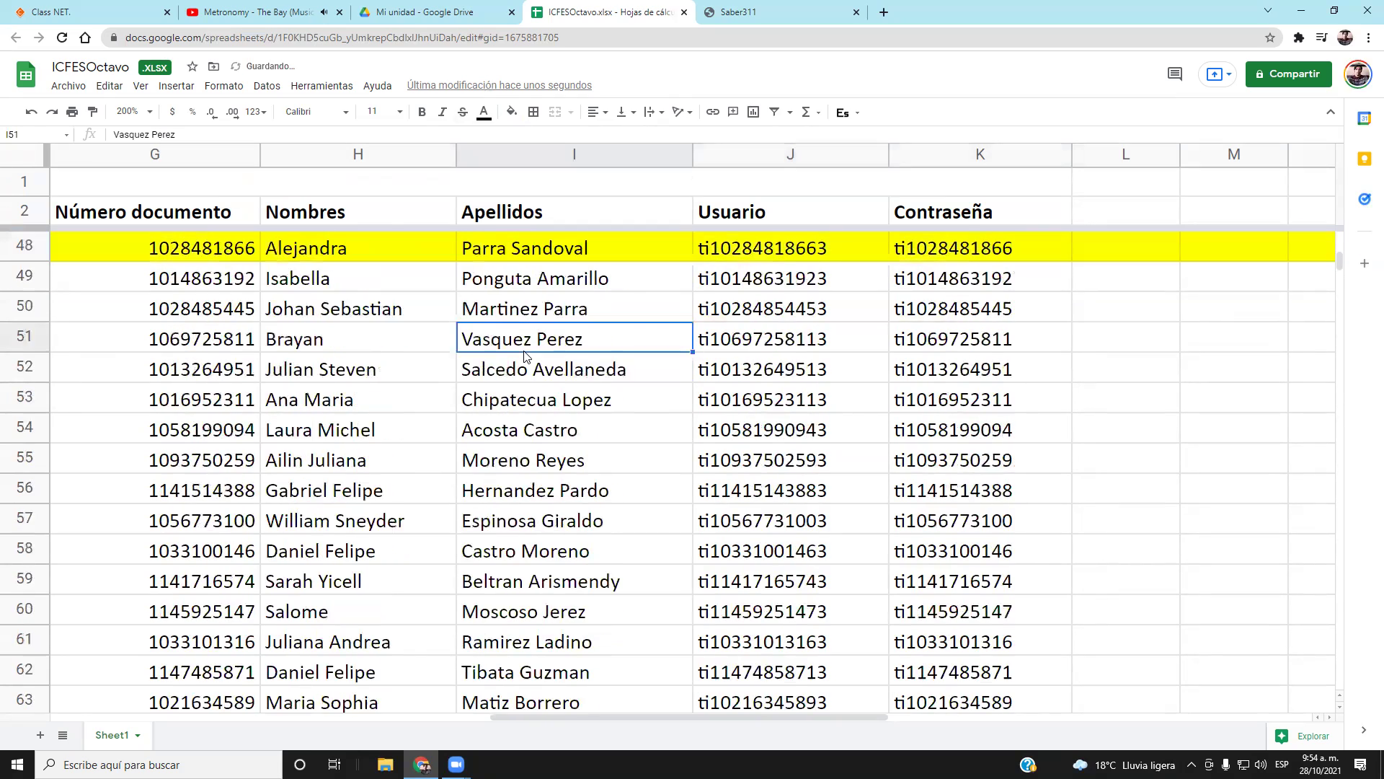
scroll(525, 355, down, 2)
scroll(525, 355, up, 1)
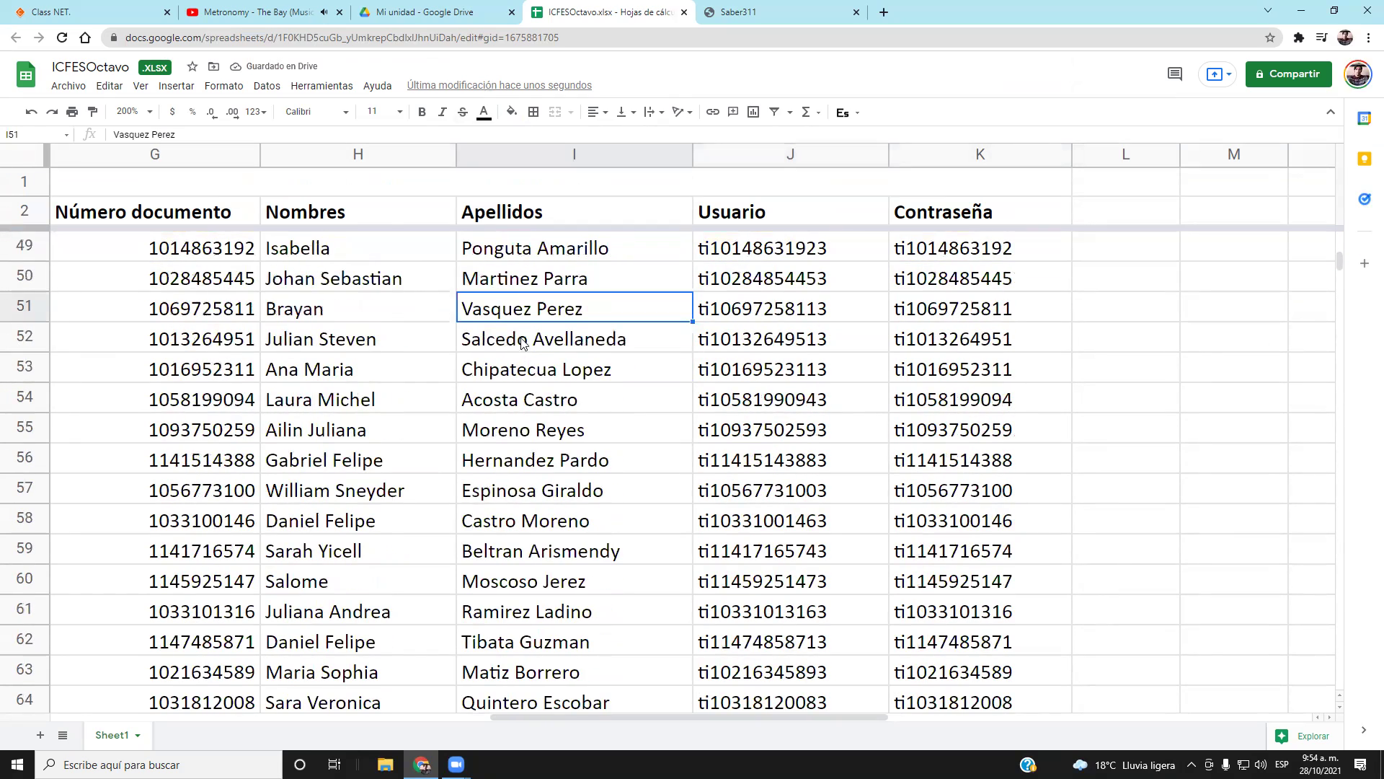
scroll(527, 348, up, 1)
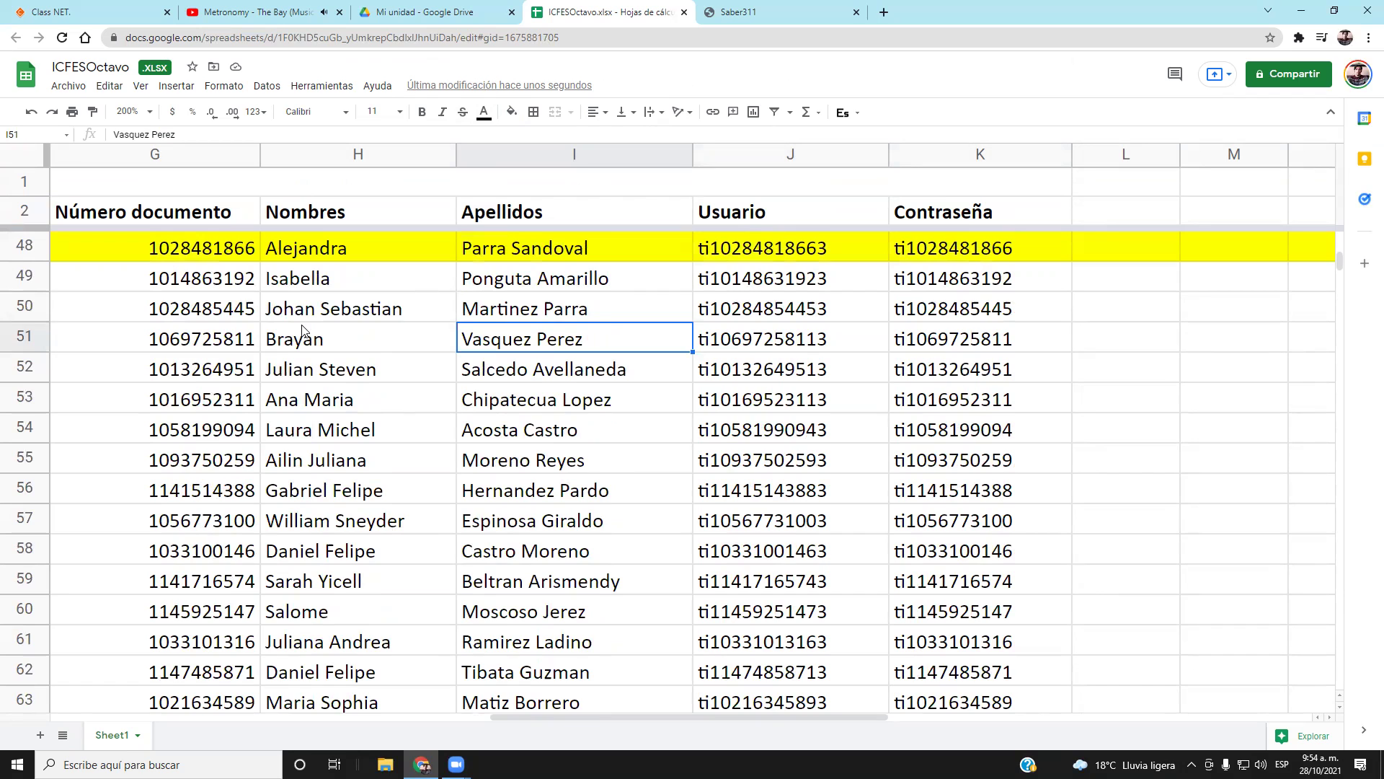
click(1339, 707)
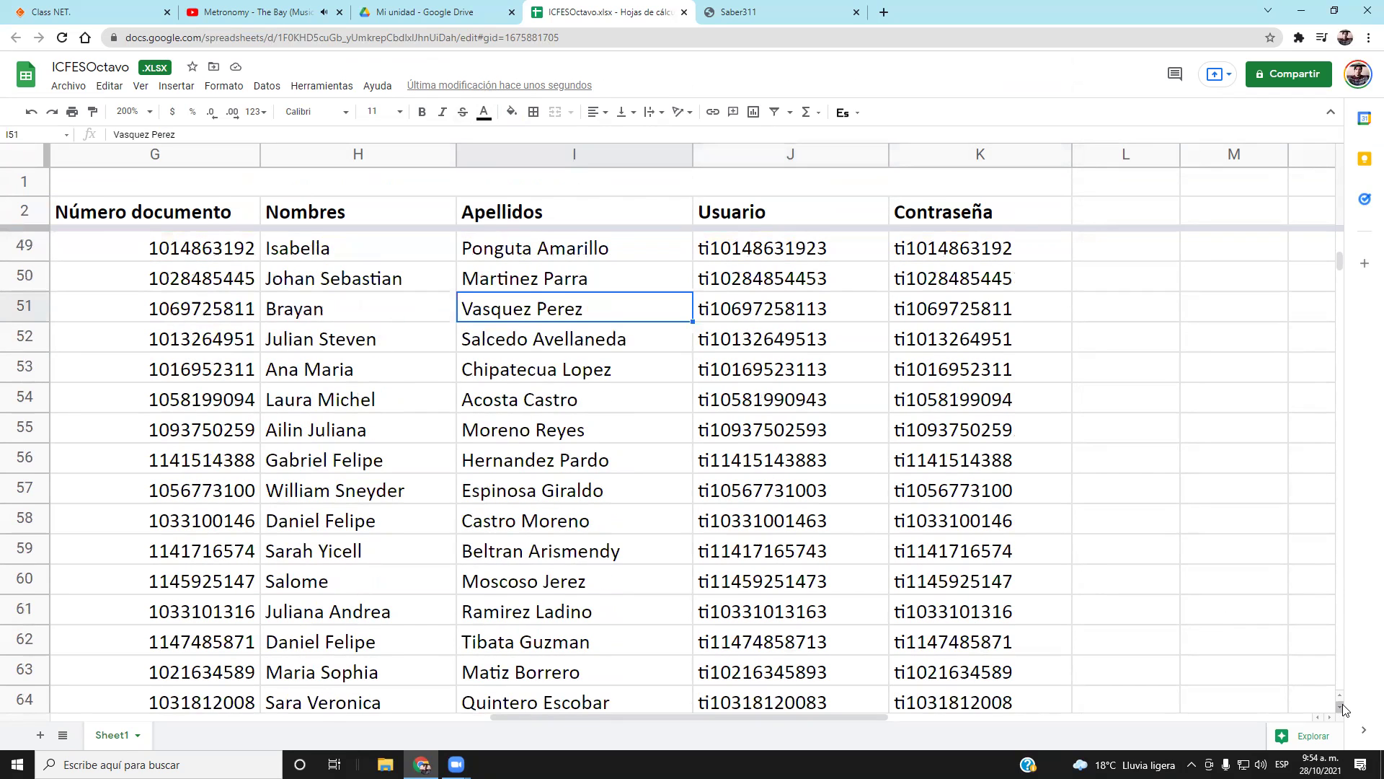
click(29, 245)
click(512, 112)
click(567, 246)
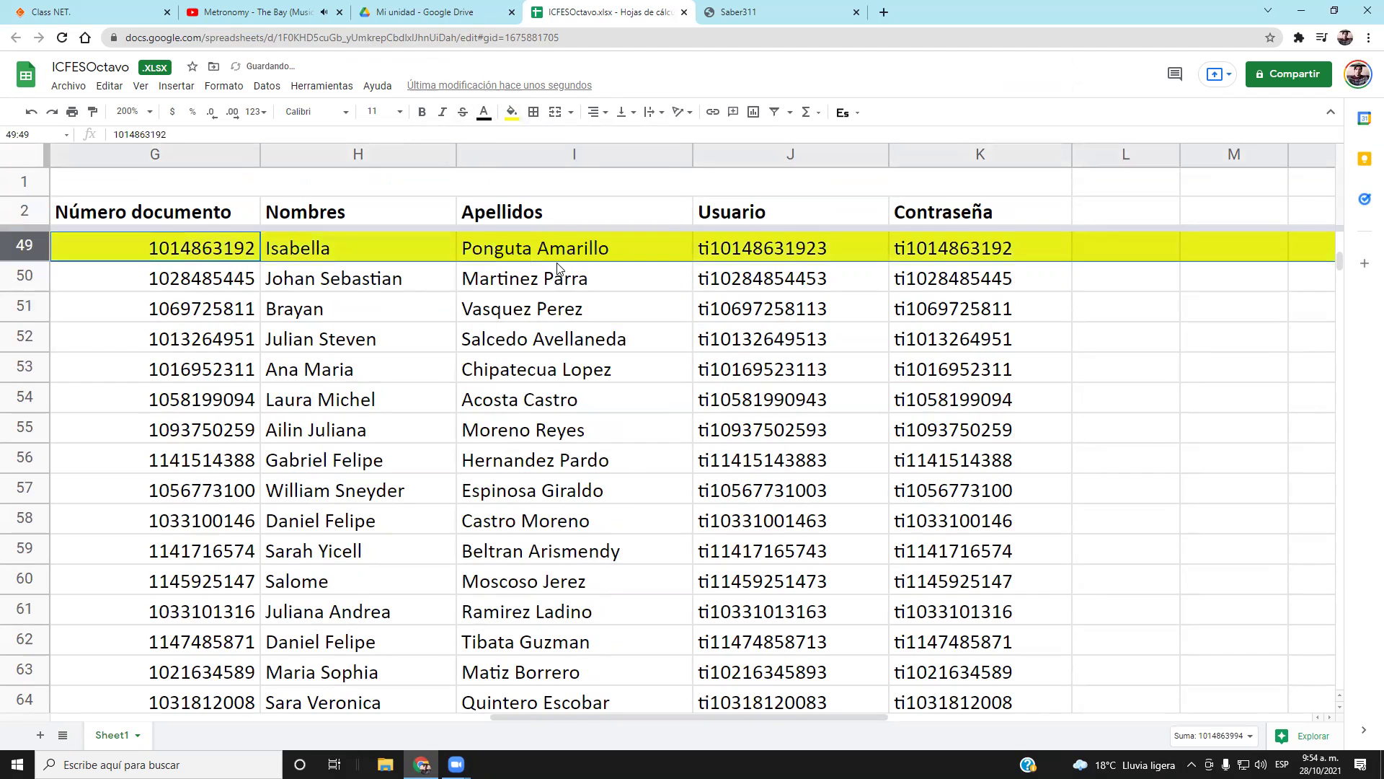
click(607, 349)
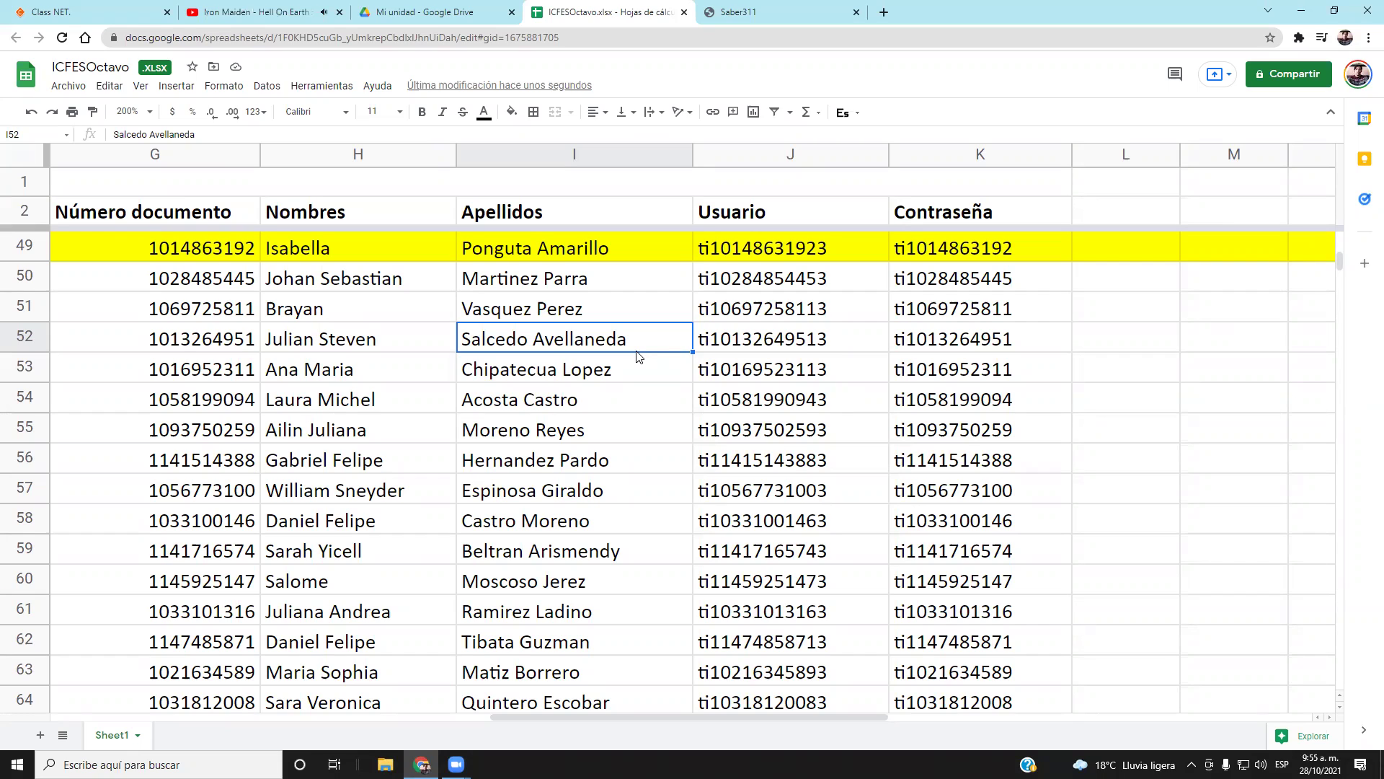
click(584, 286)
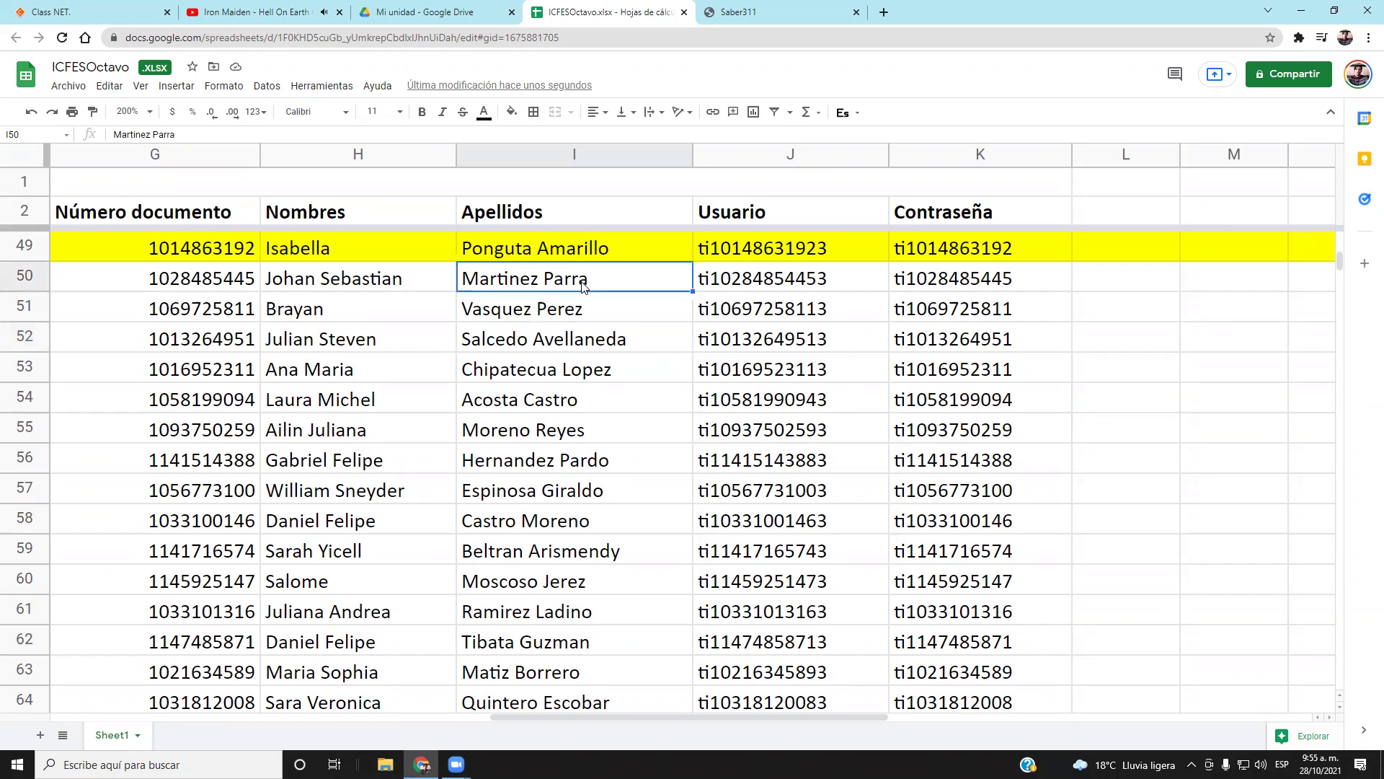
key(Down)
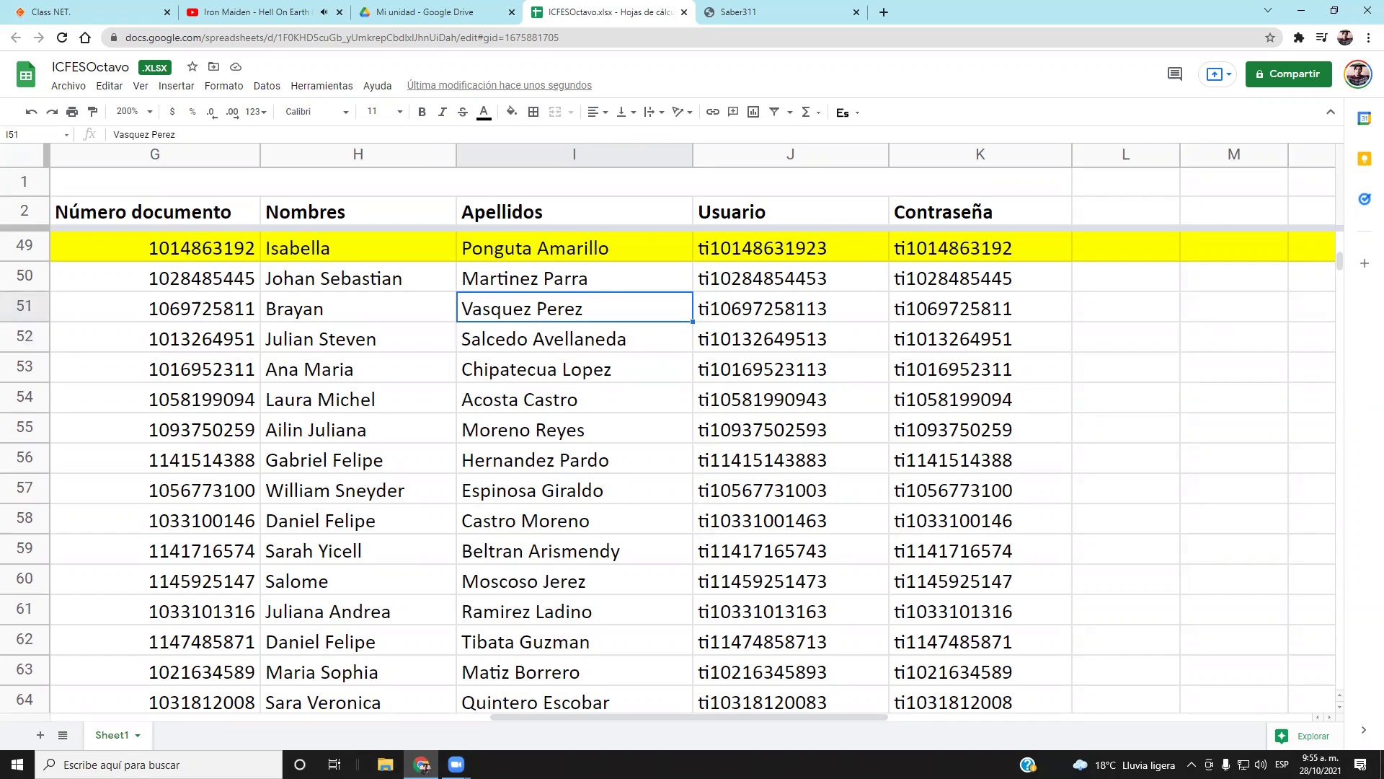
Mark the student record in row 51 with a yellow fill across the entire row
click(1335, 707)
click(1336, 707)
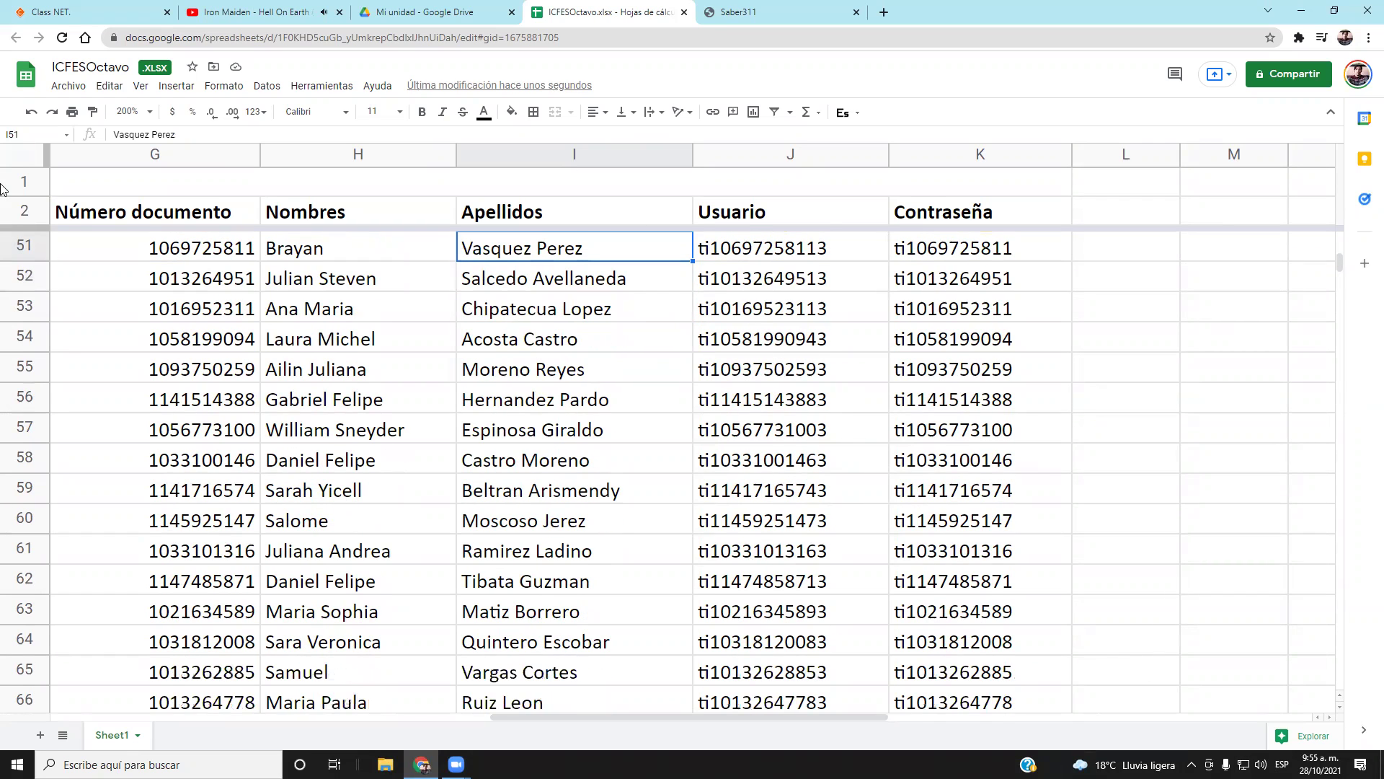
click(25, 248)
click(511, 112)
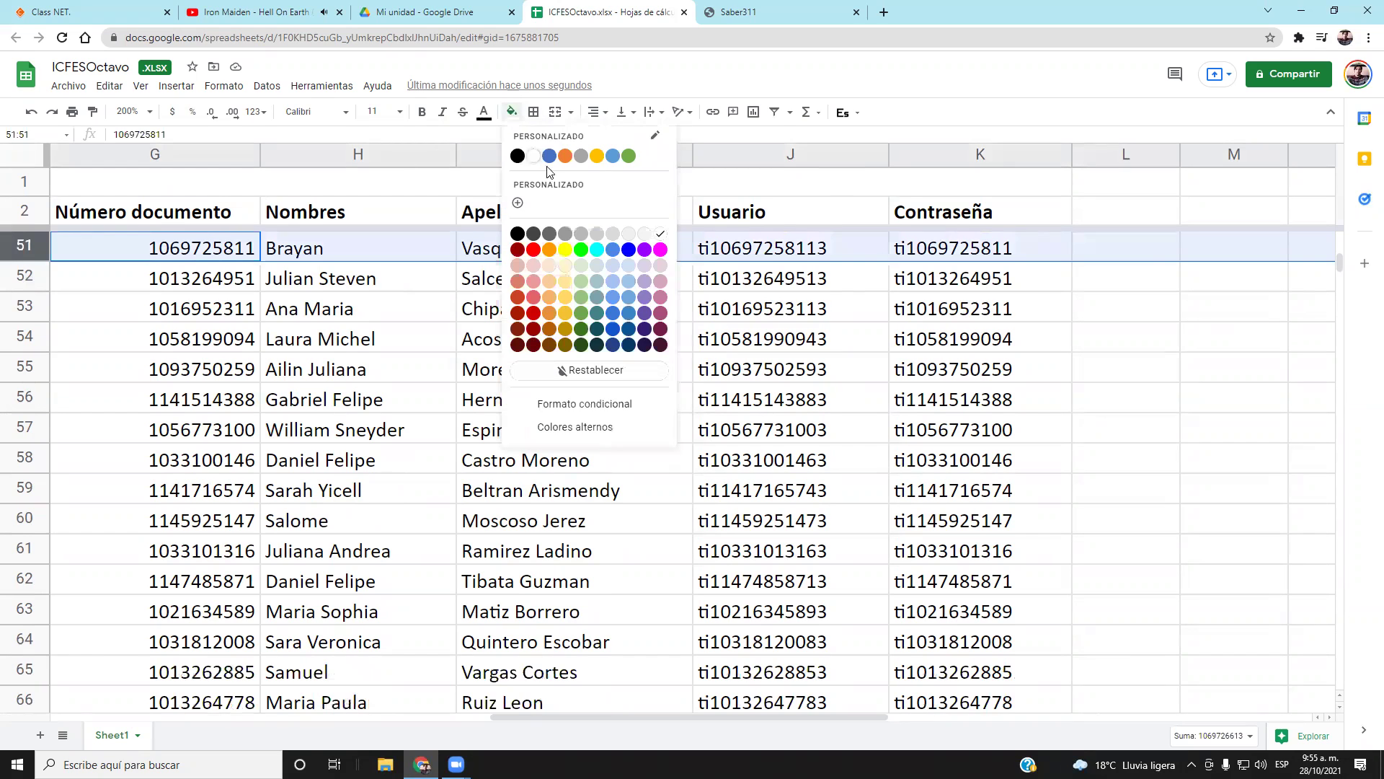
click(567, 249)
click(946, 318)
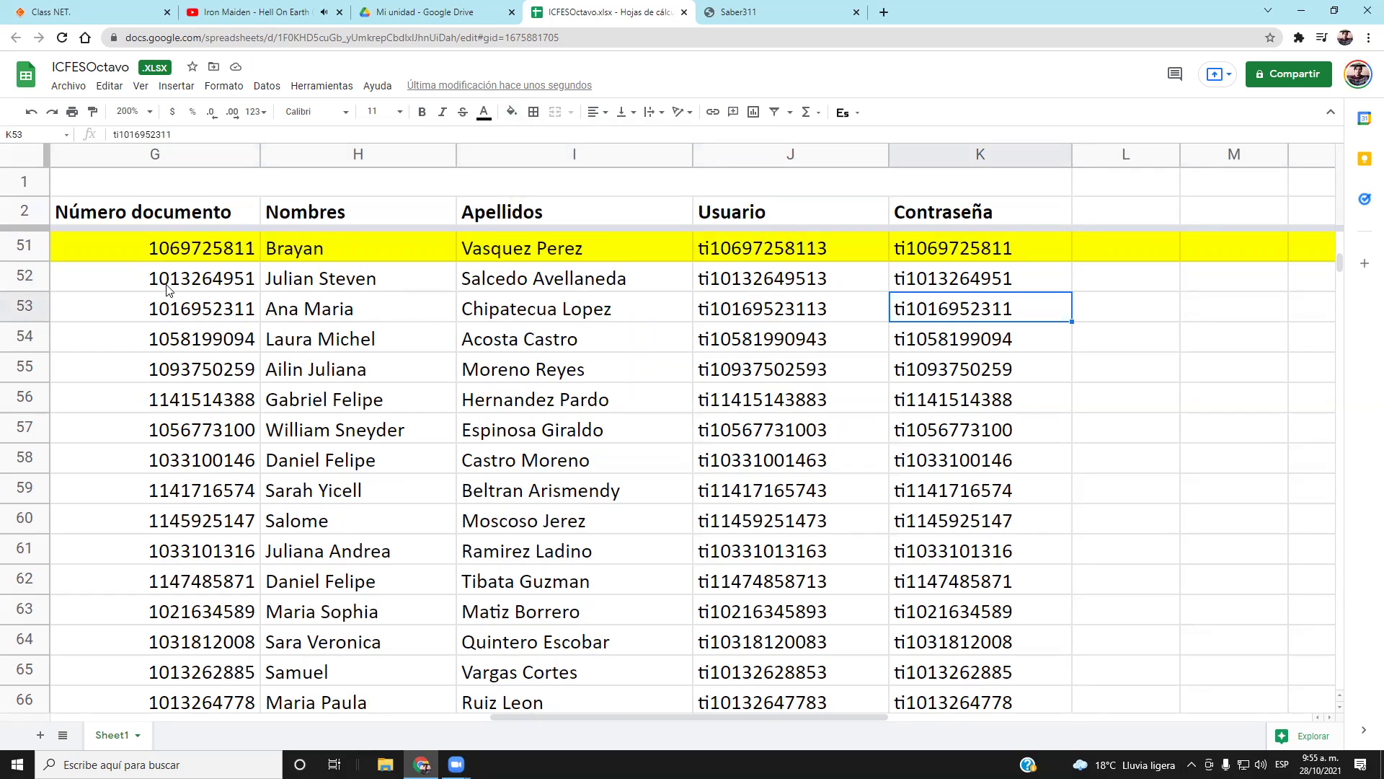
Fill the entire row 52 with yellow to mark that student's record
click(546, 286)
click(25, 276)
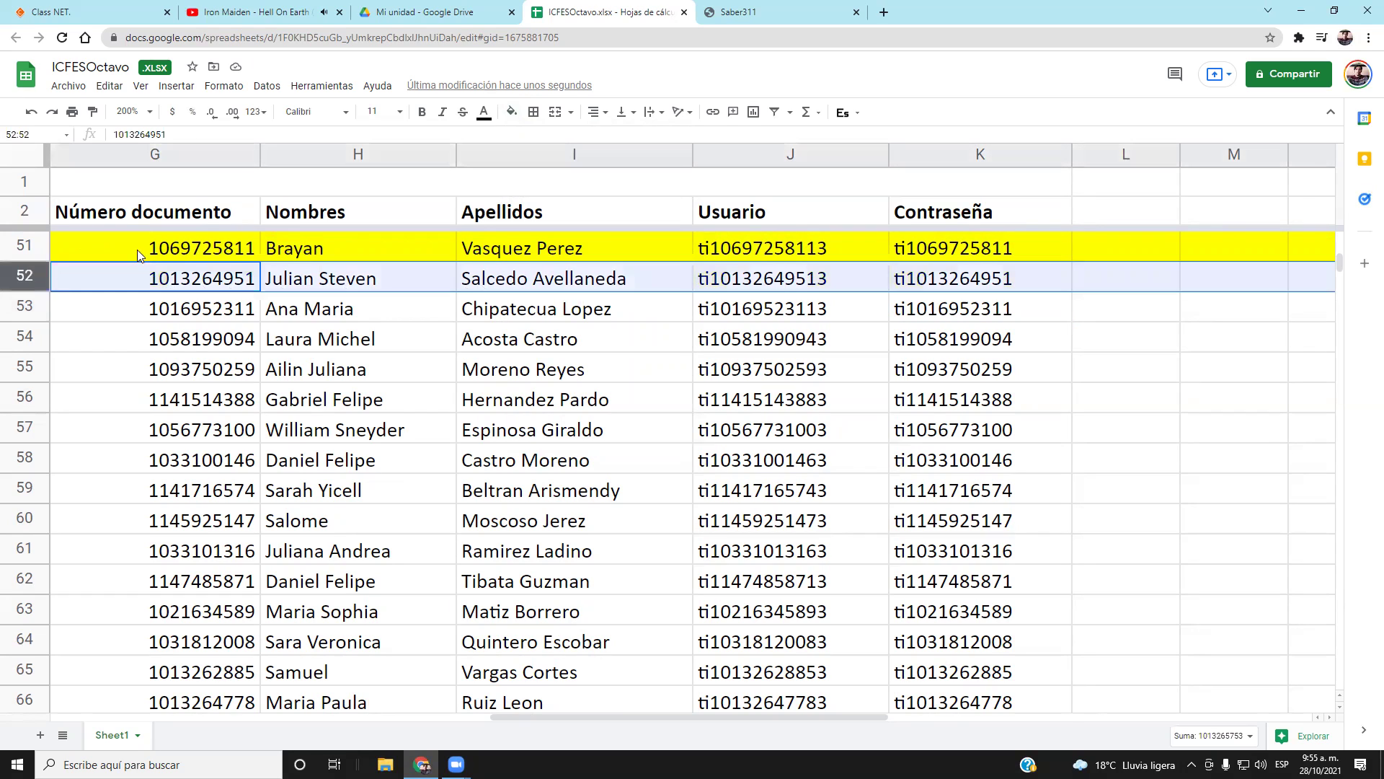
click(511, 112)
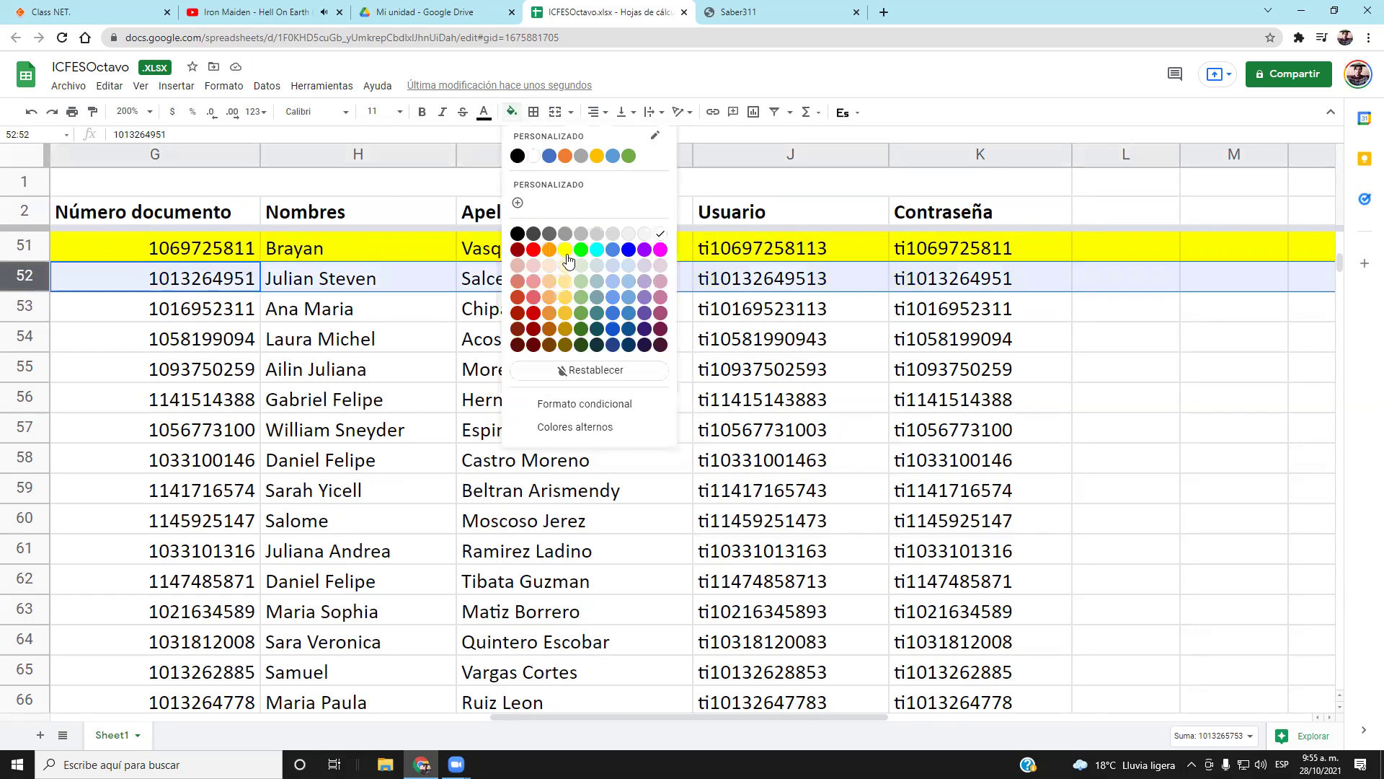
click(566, 253)
click(859, 349)
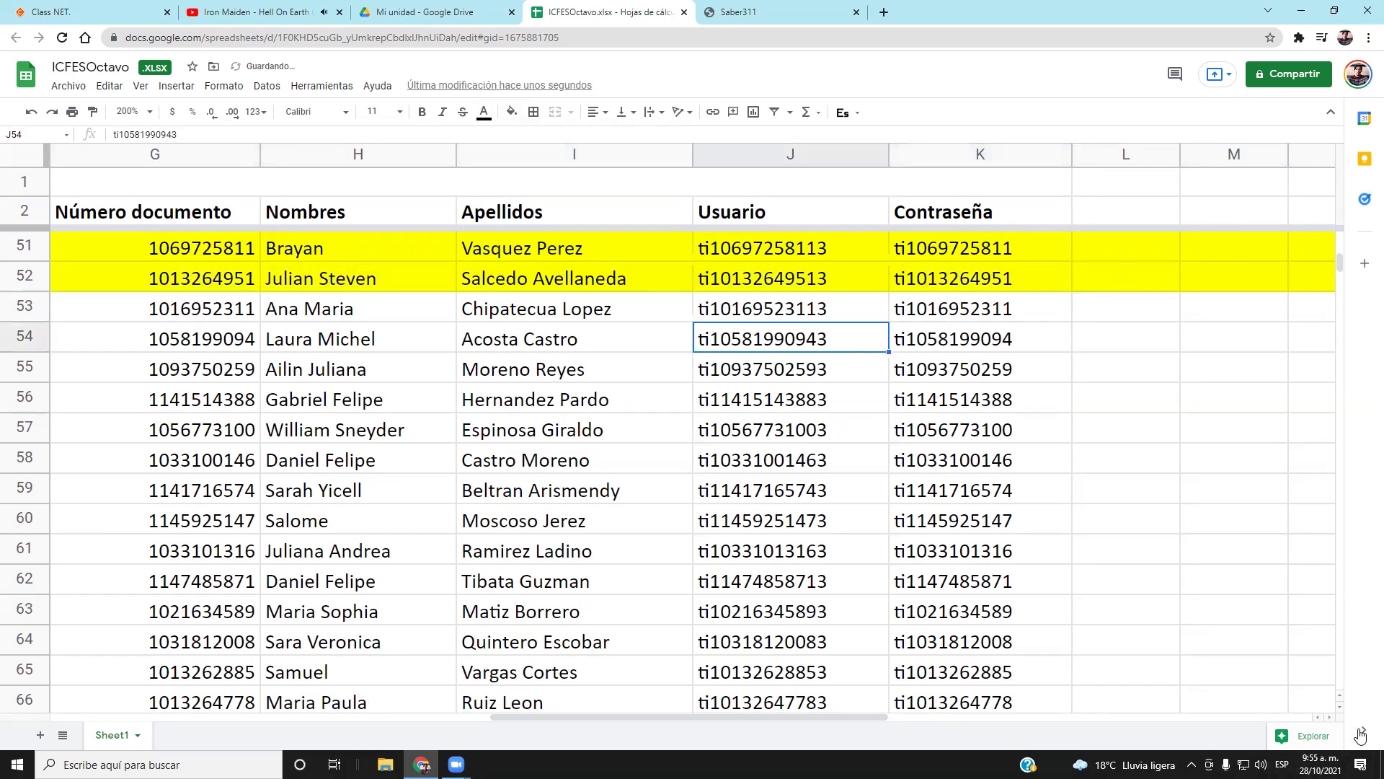
Mark the student record in row 53 with a yellow fill across the entire row
click(1340, 707)
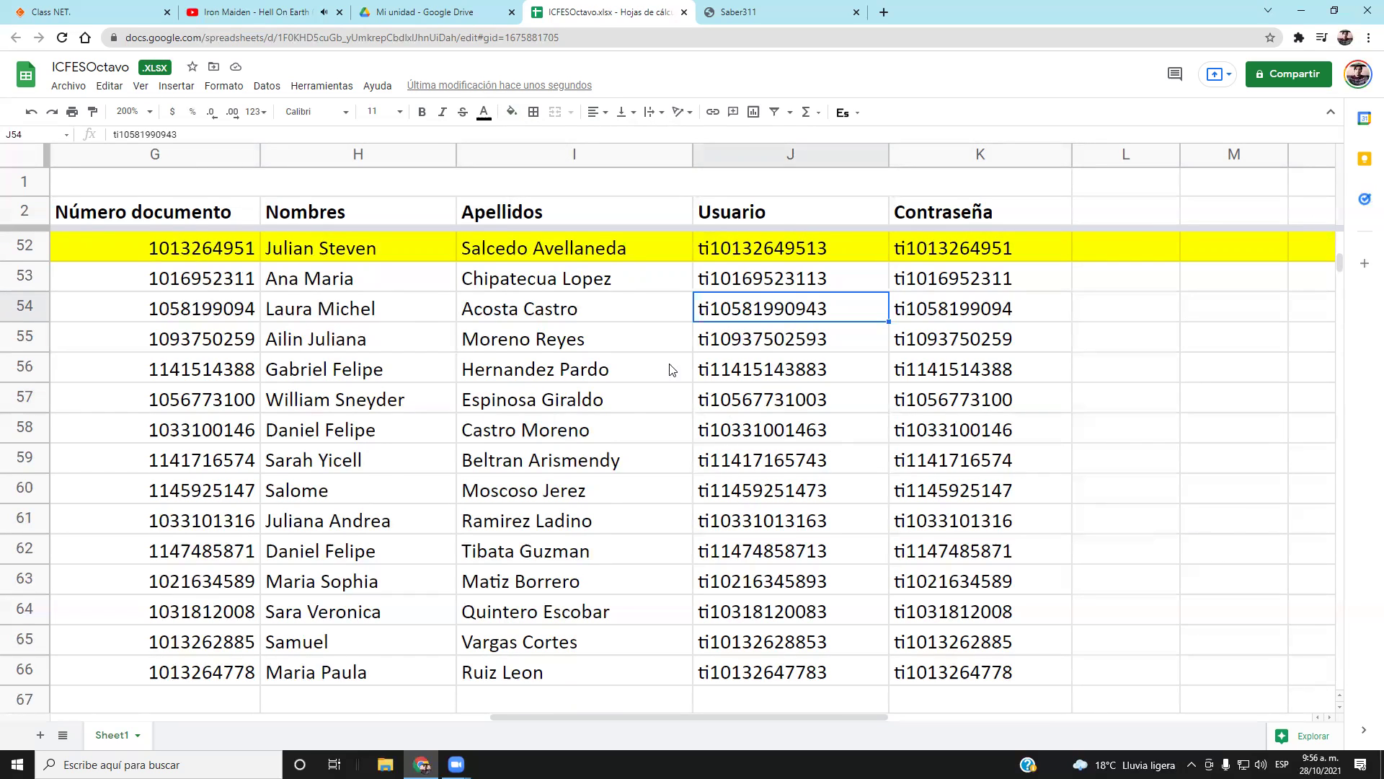
double_click(813, 248)
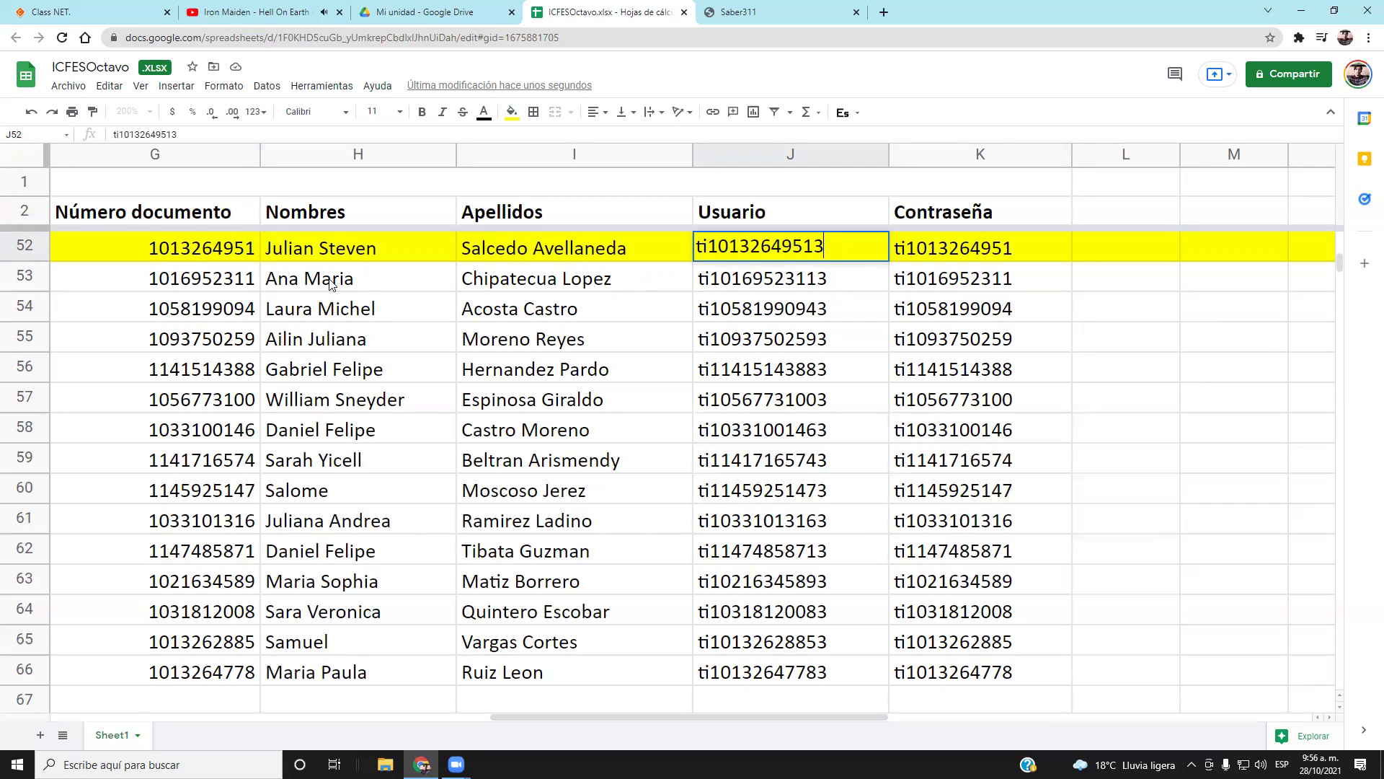
click(25, 276)
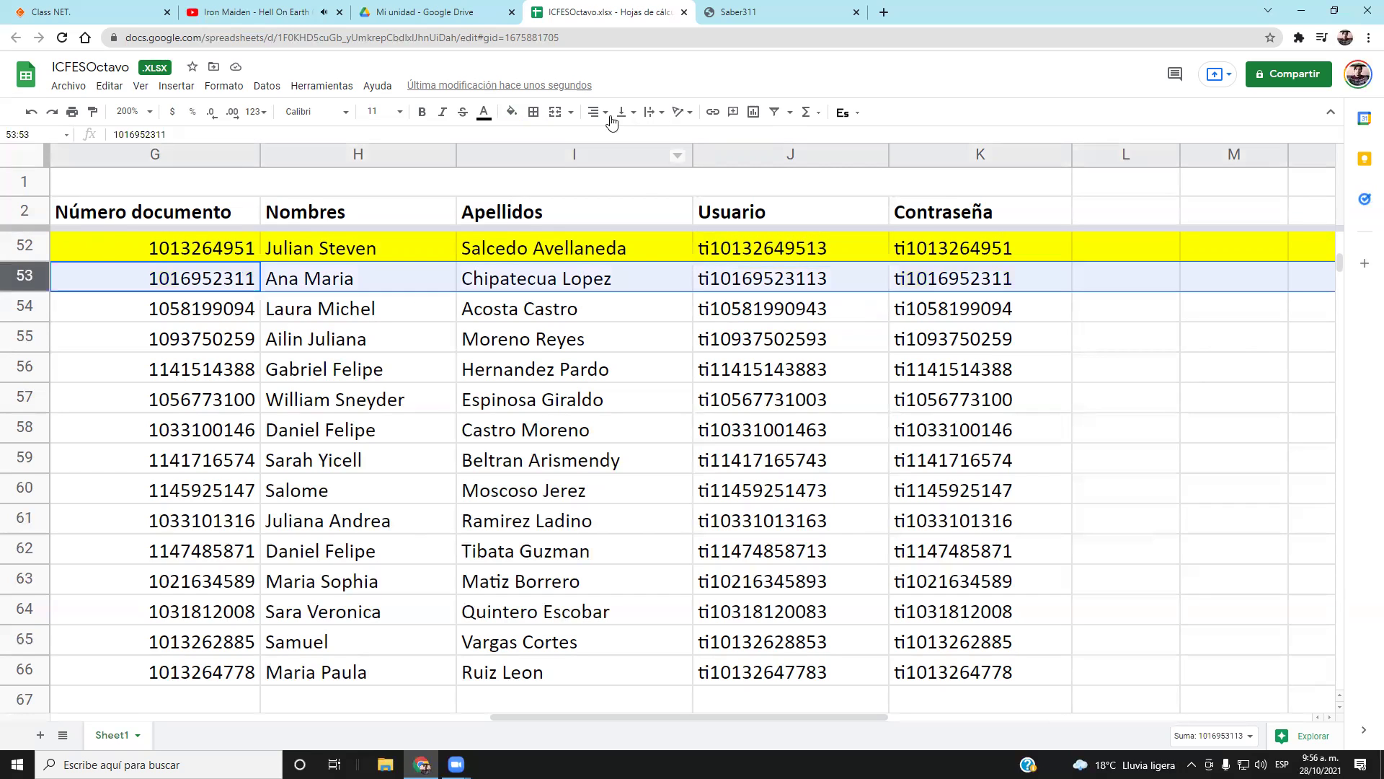
click(511, 112)
click(566, 248)
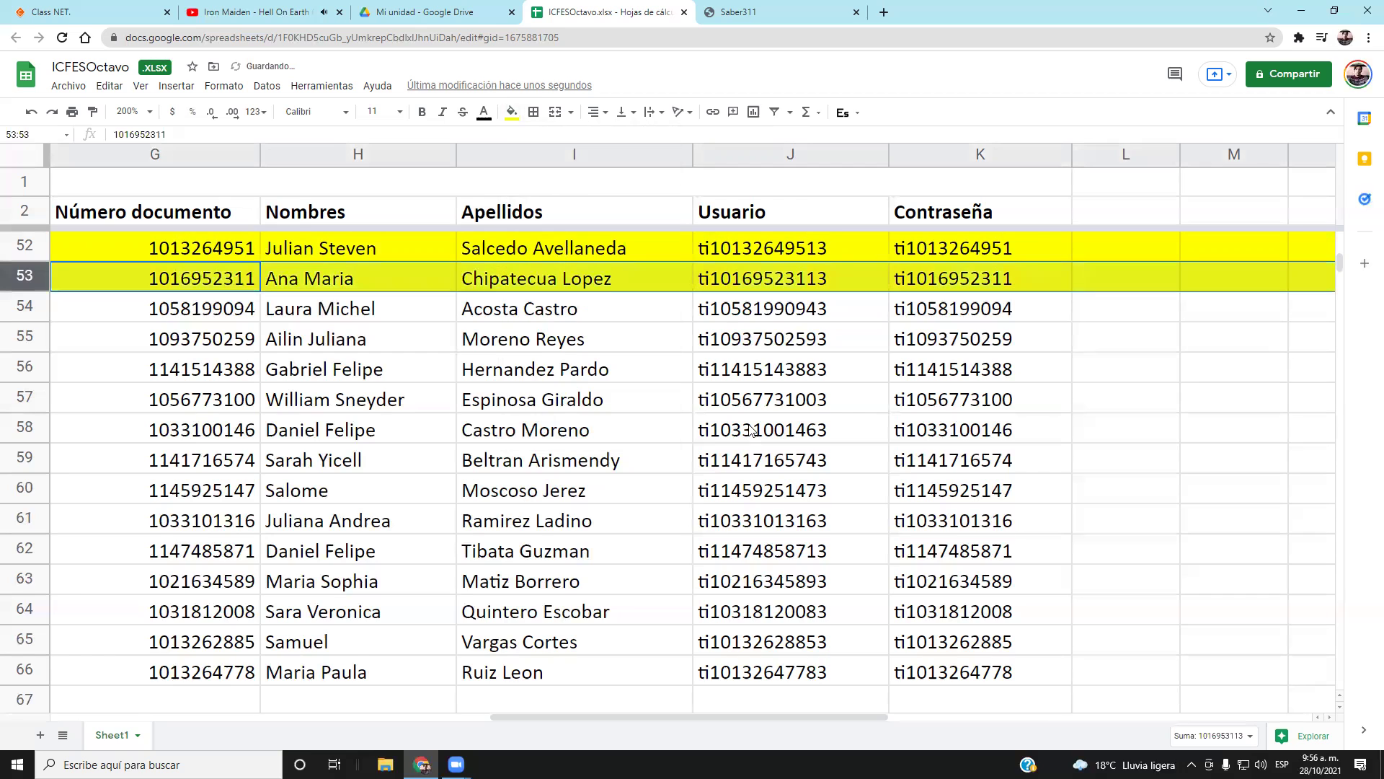
Find the student record in row 57 and fill that entire row with yellow
click(1339, 707)
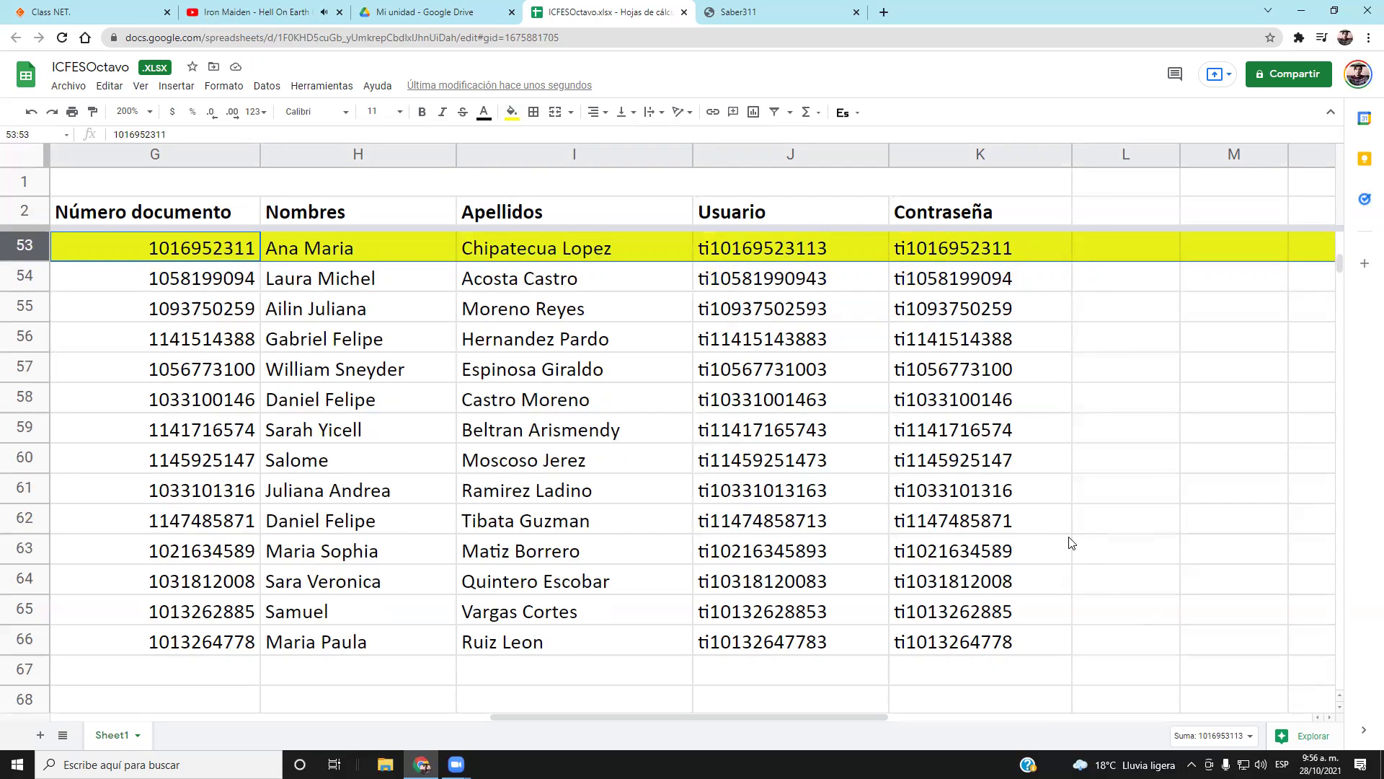
click(747, 285)
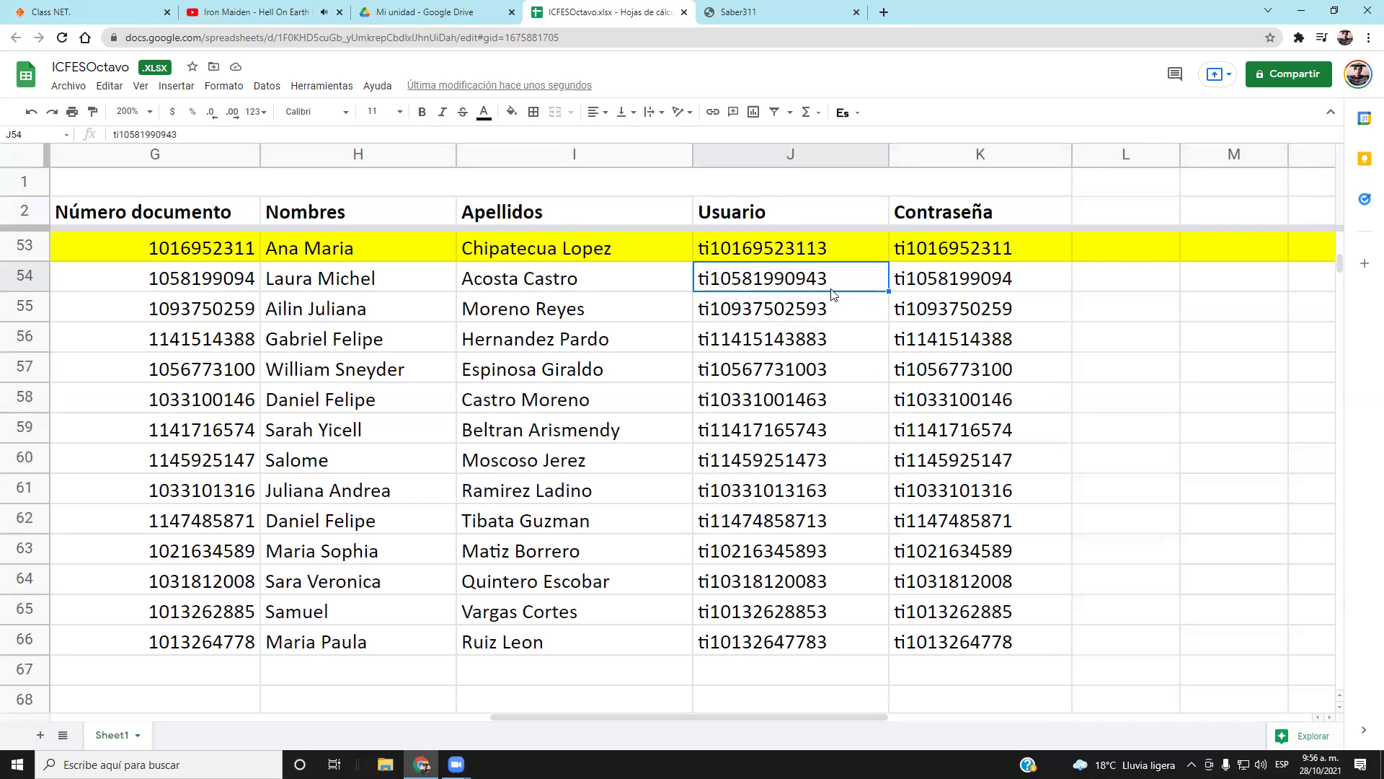
key(Down)
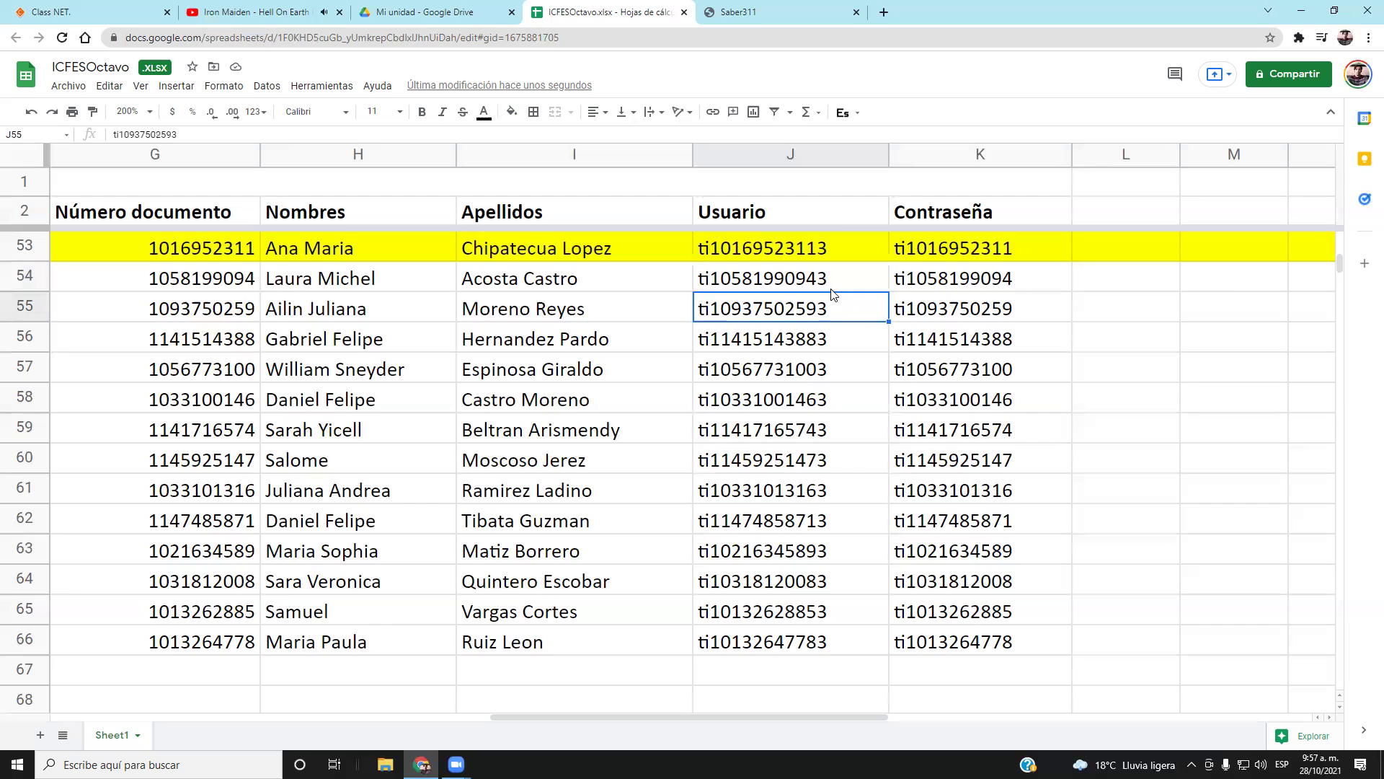
key(Down)
key(Down)
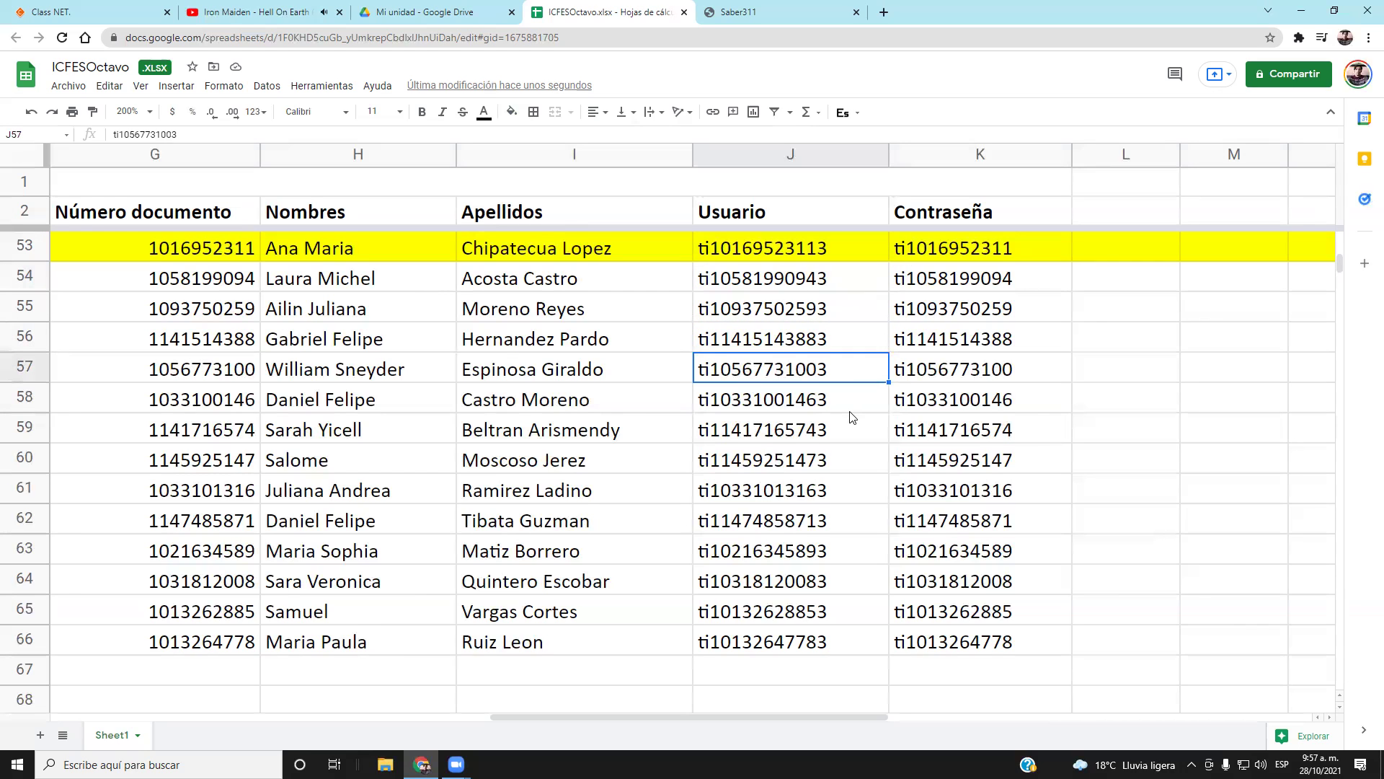
scroll(852, 417, down, 1)
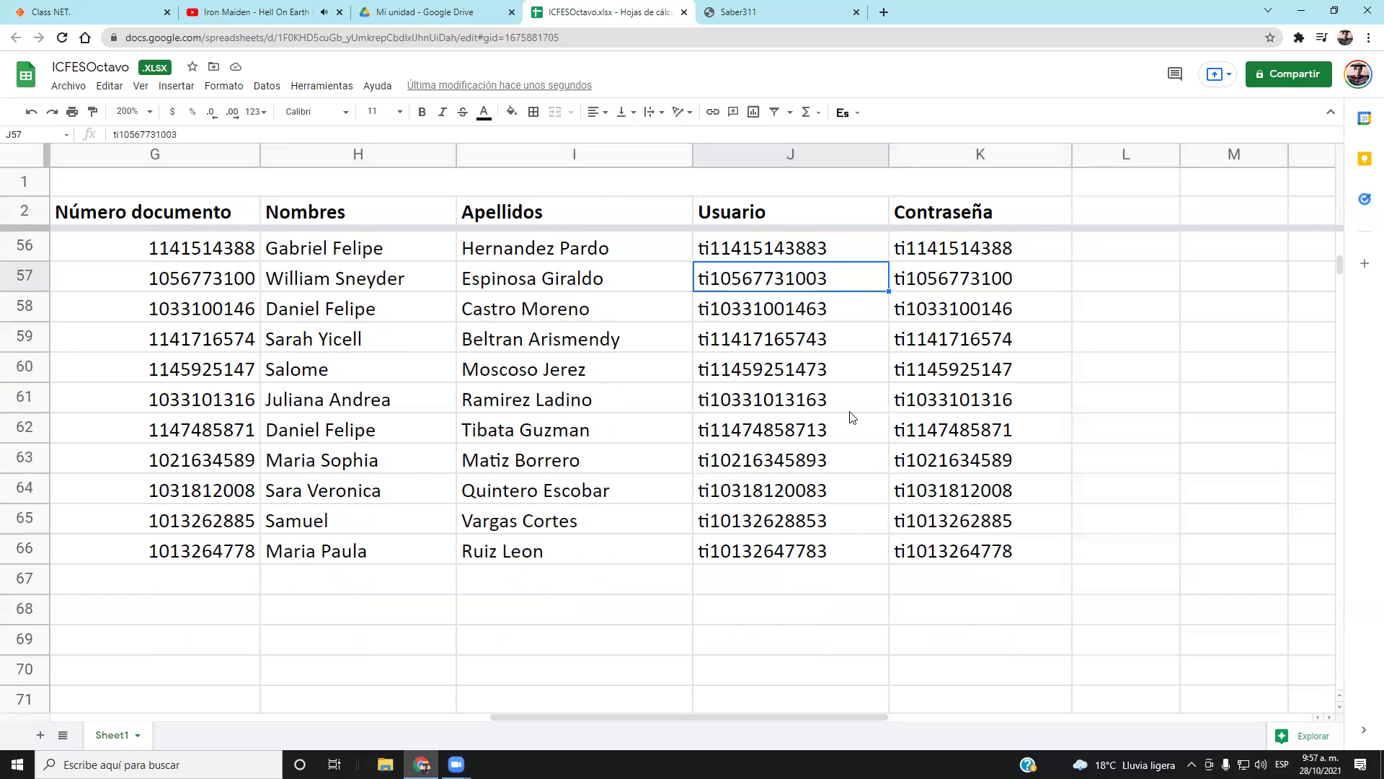
click(20, 276)
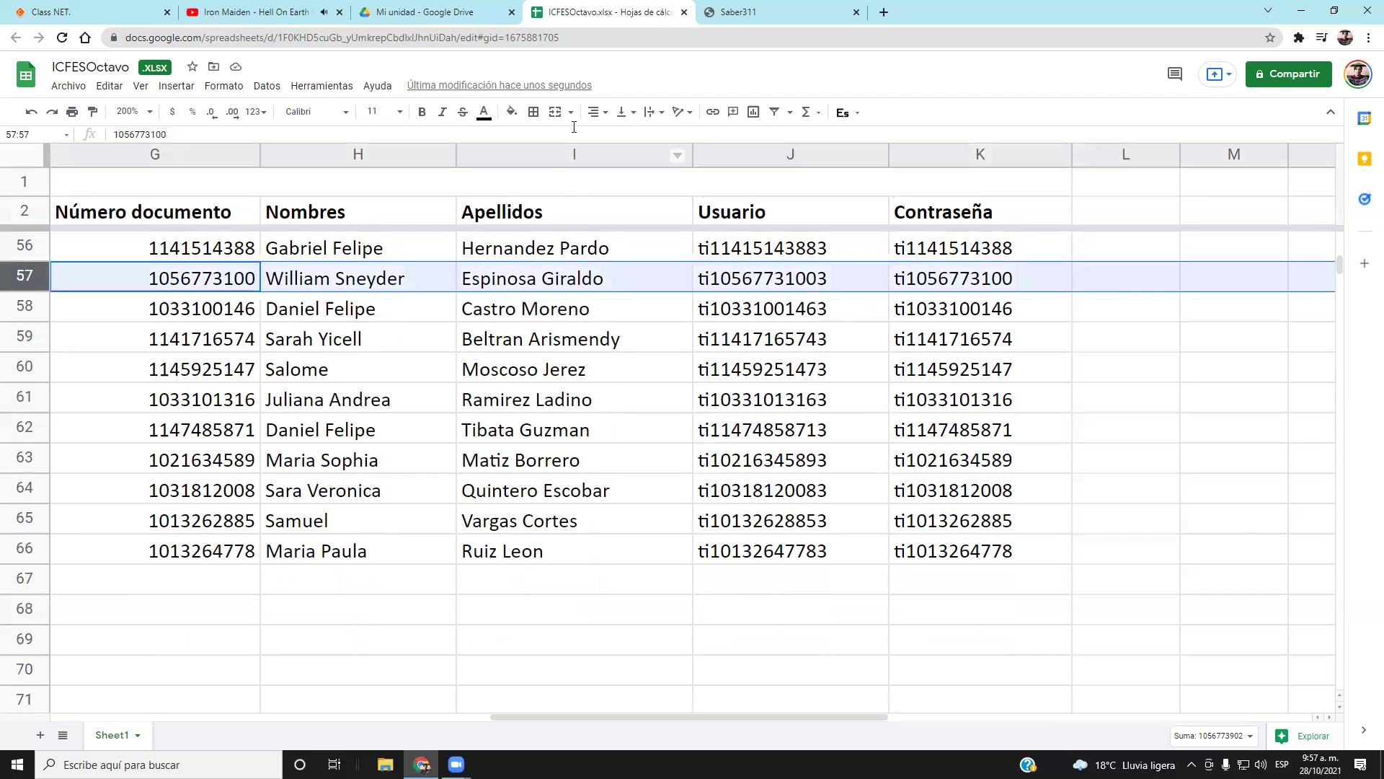
click(509, 115)
click(565, 252)
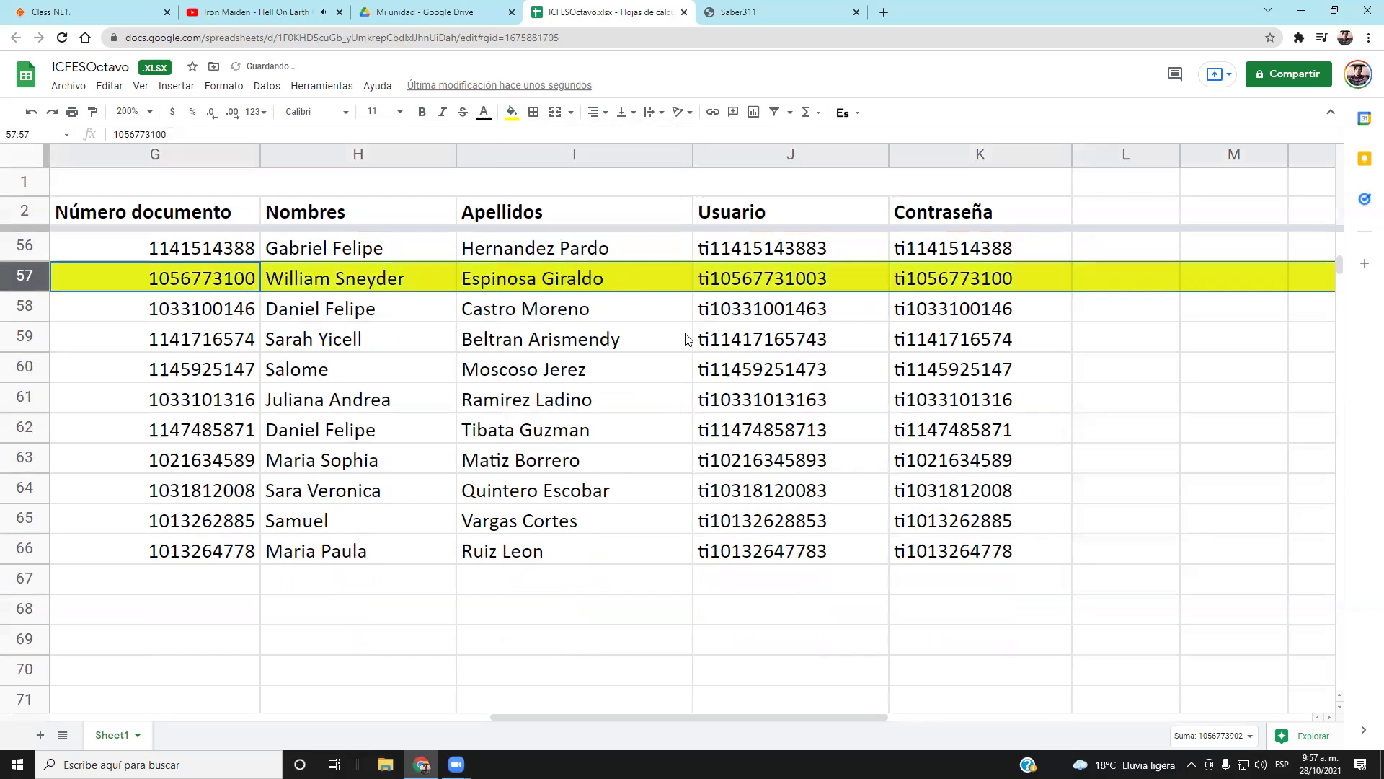
Copy the username and then the password of the student in row 58
click(590, 314)
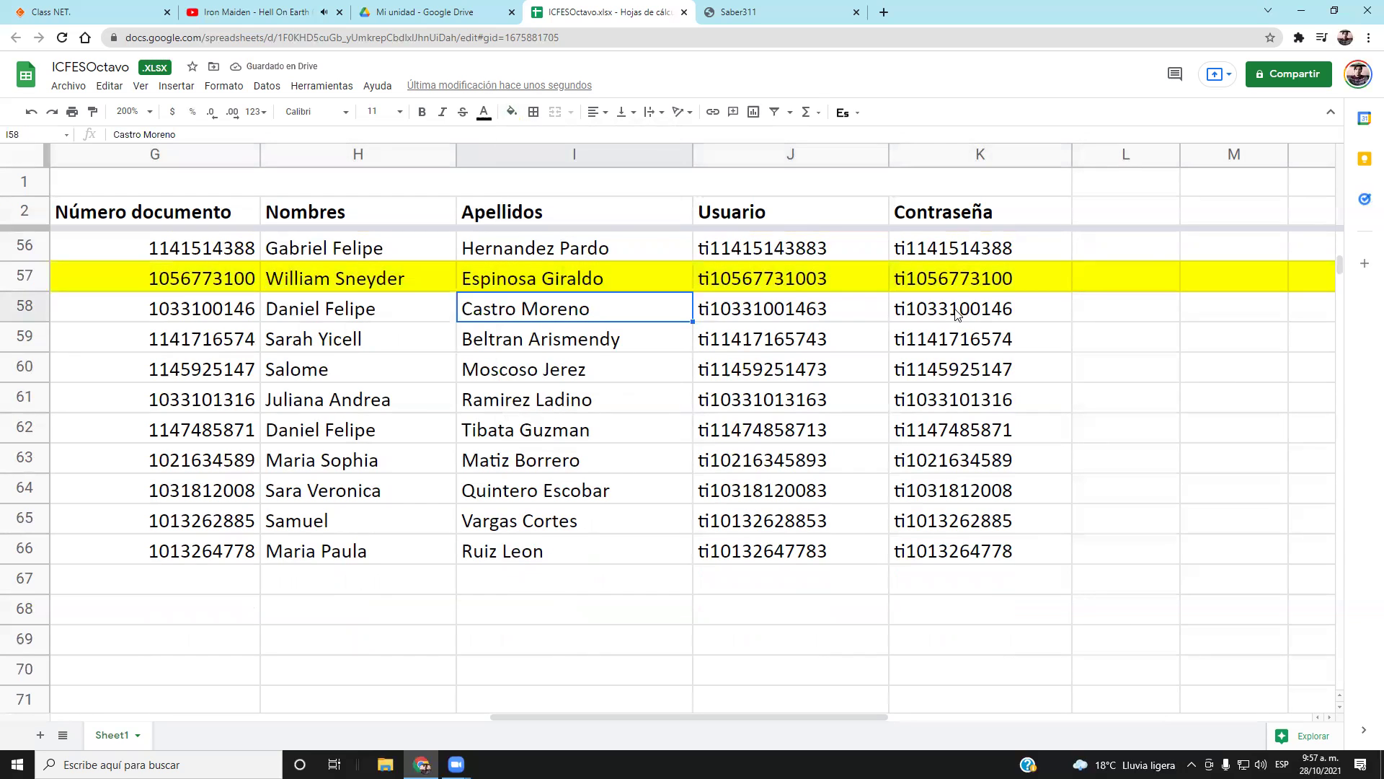
click(790, 312)
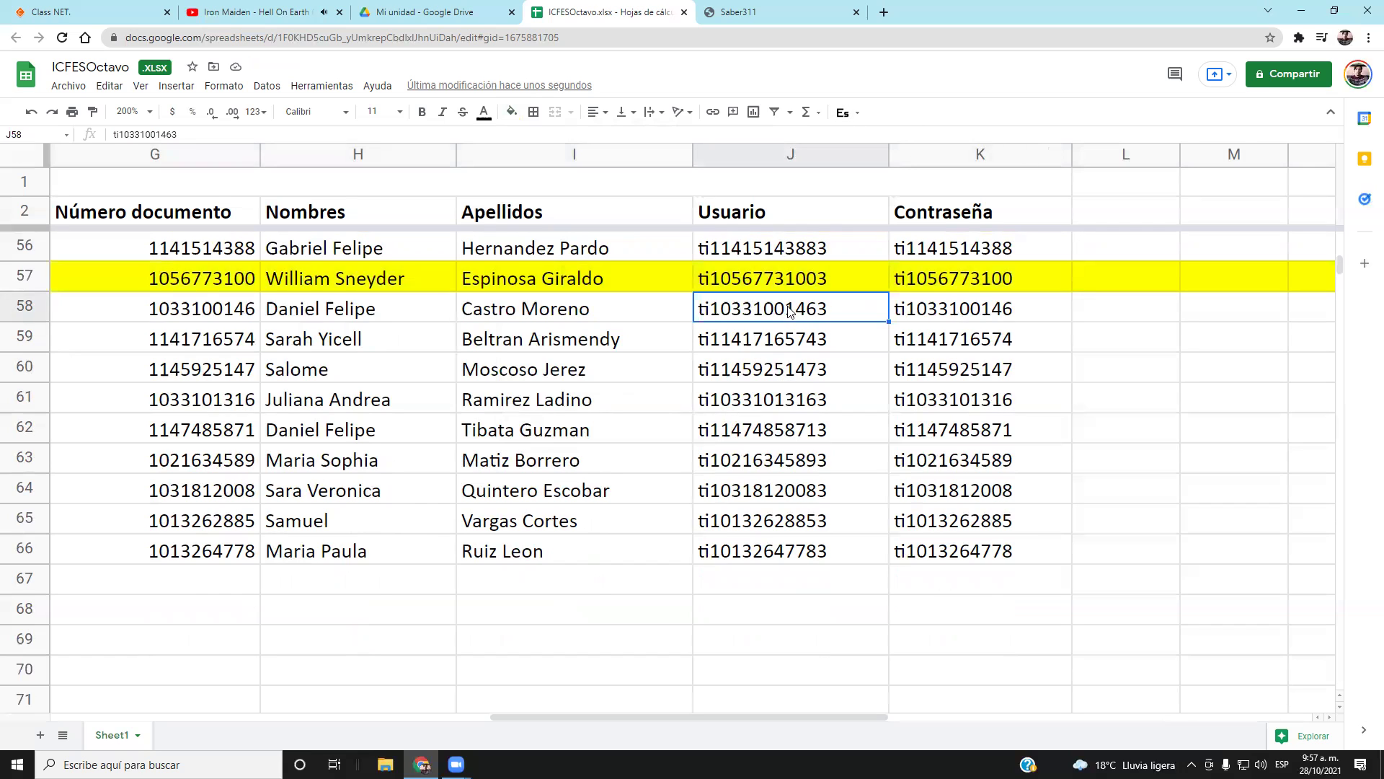
key(ctrl+c)
click(937, 310)
key(ctrl+c)
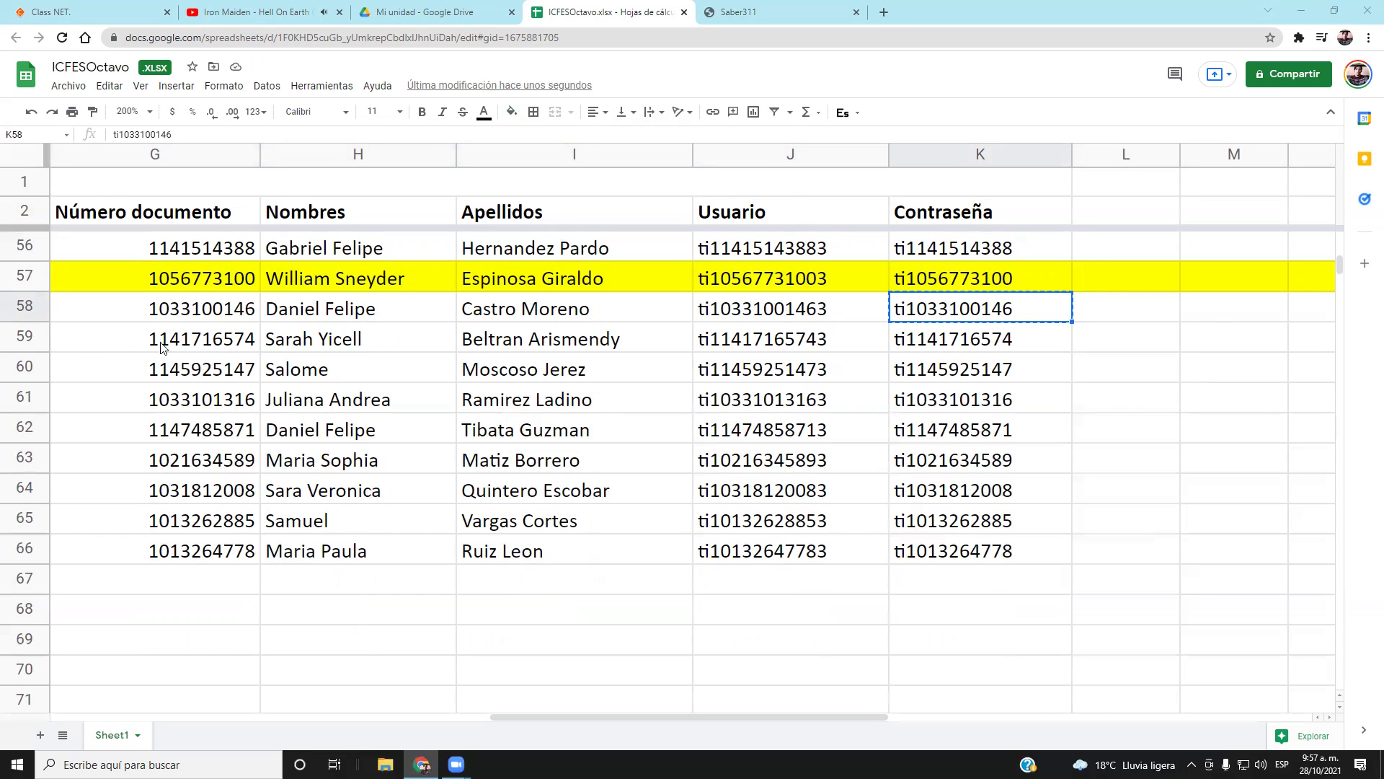
Fill the entire row 58 with yellow to mark that student's record
click(24, 310)
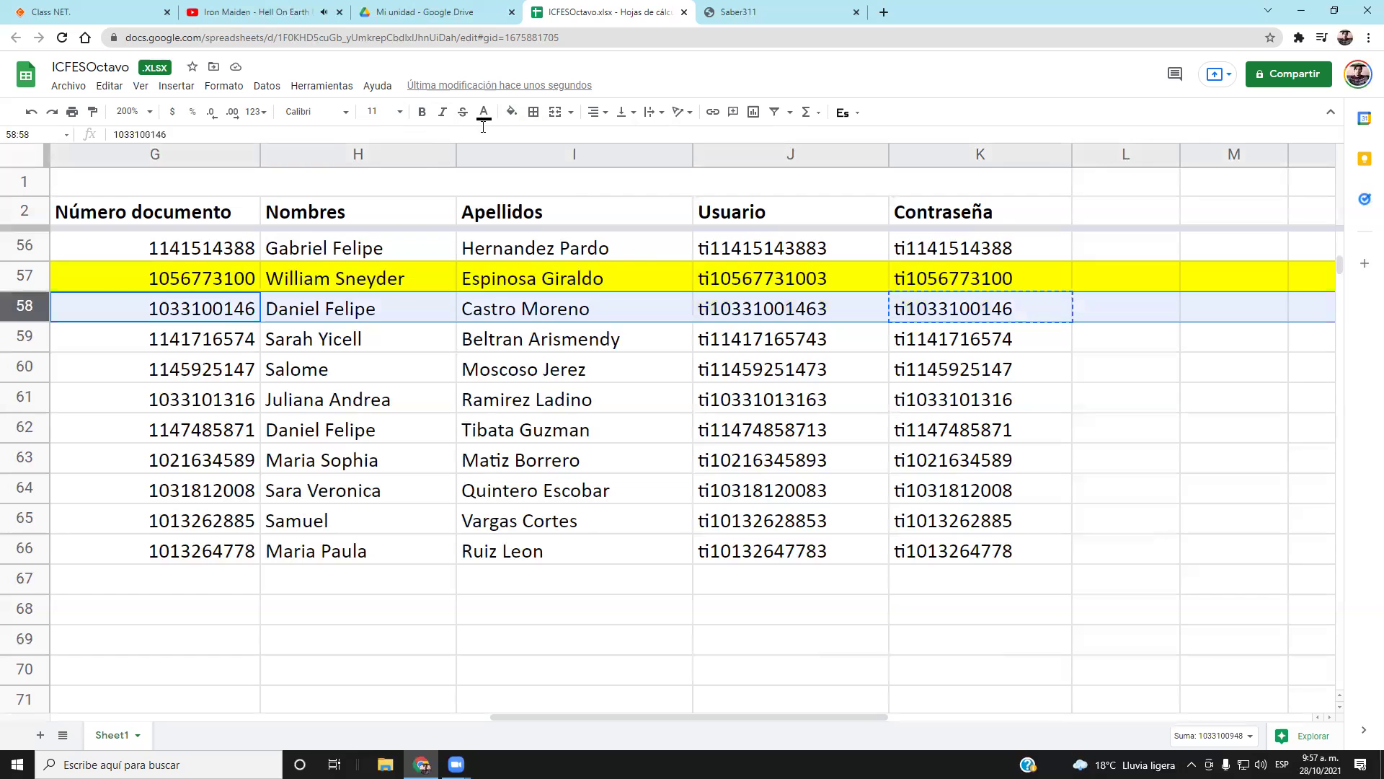
click(512, 111)
click(562, 251)
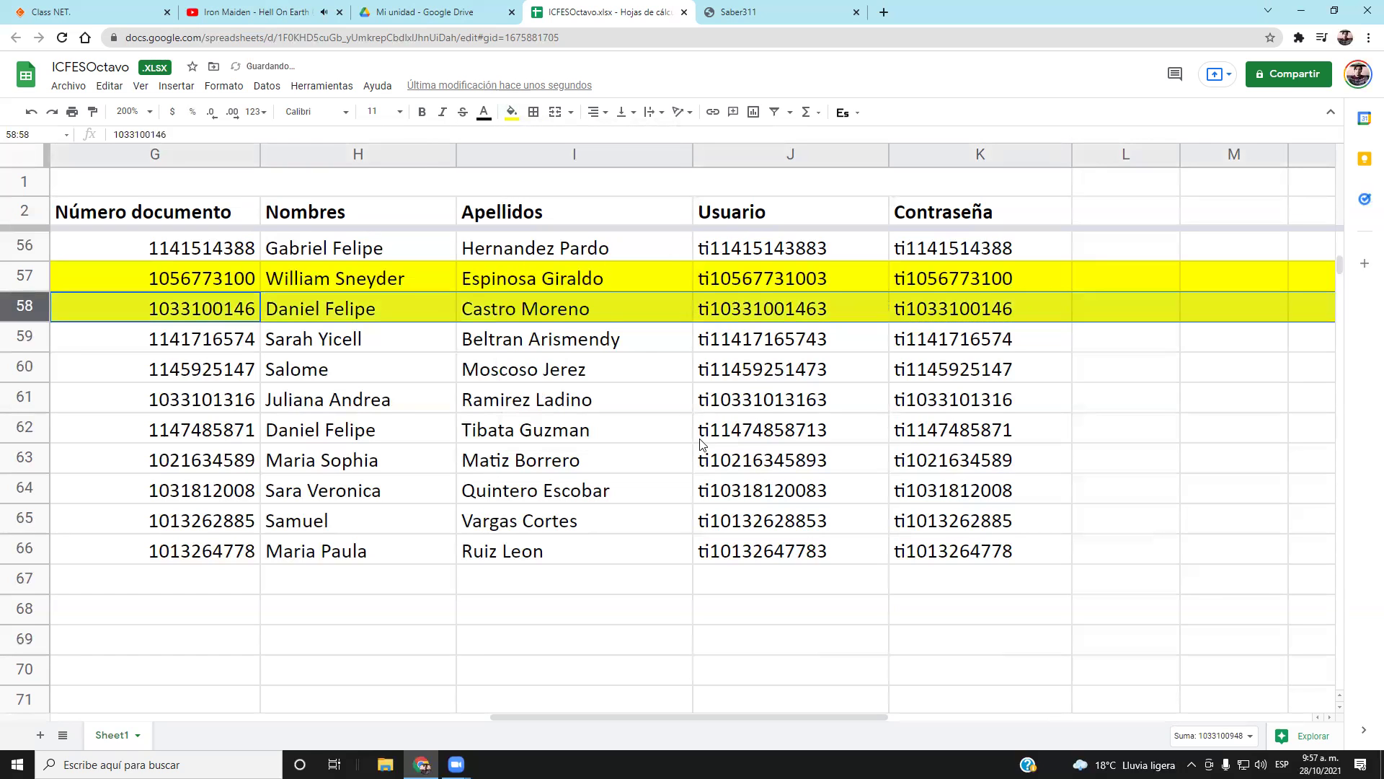
Mark the student record in row 59 with a yellow fill across the entire row
scroll(624, 403, down, 3)
scroll(625, 403, up, 1)
scroll(625, 401, down, 1)
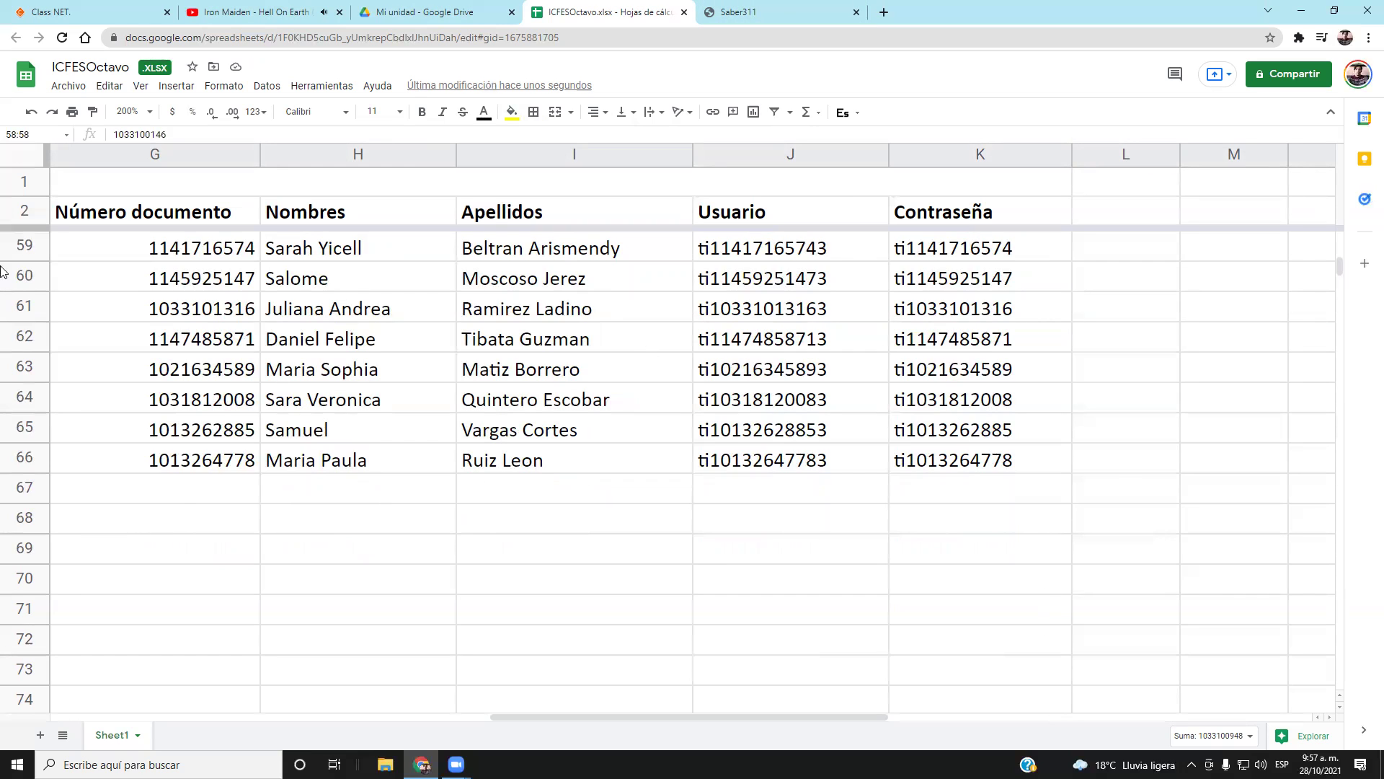
click(29, 246)
click(507, 111)
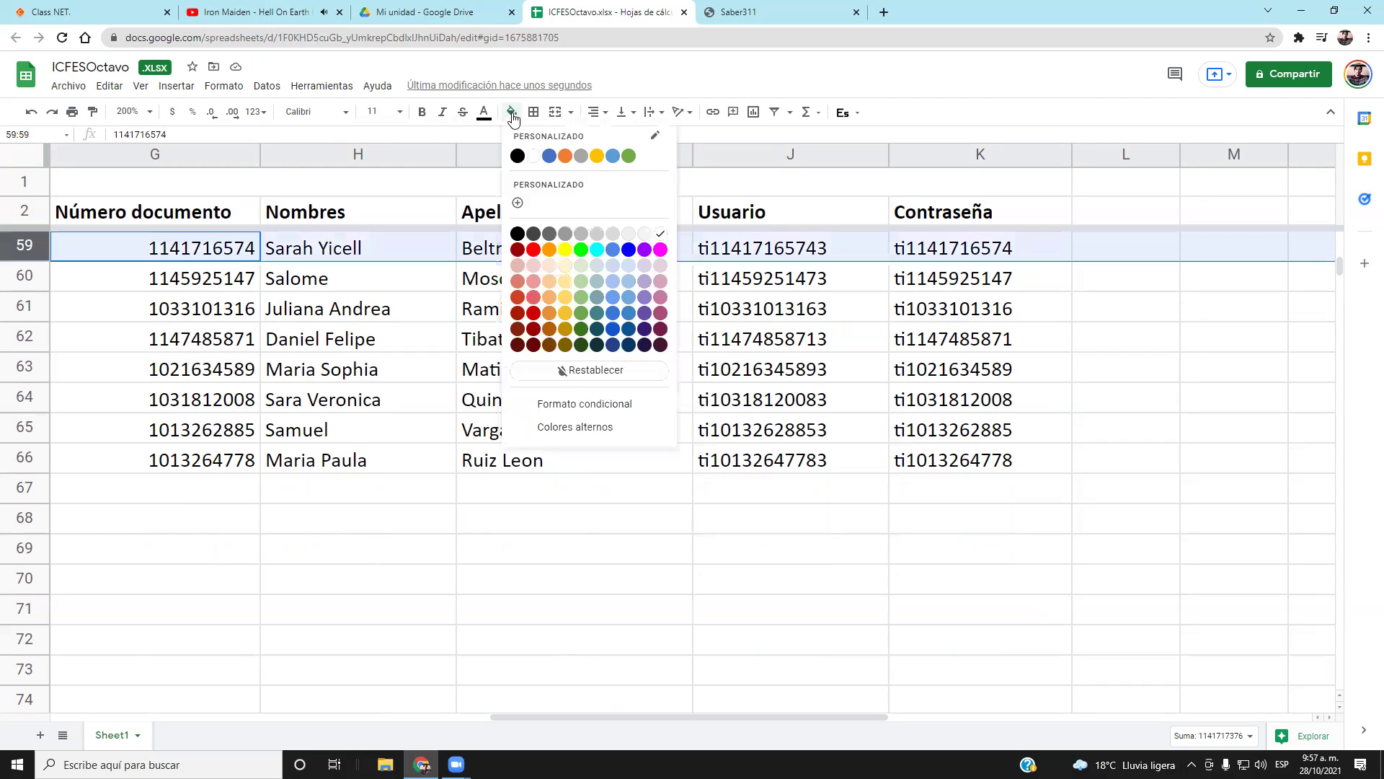
click(576, 237)
click(468, 440)
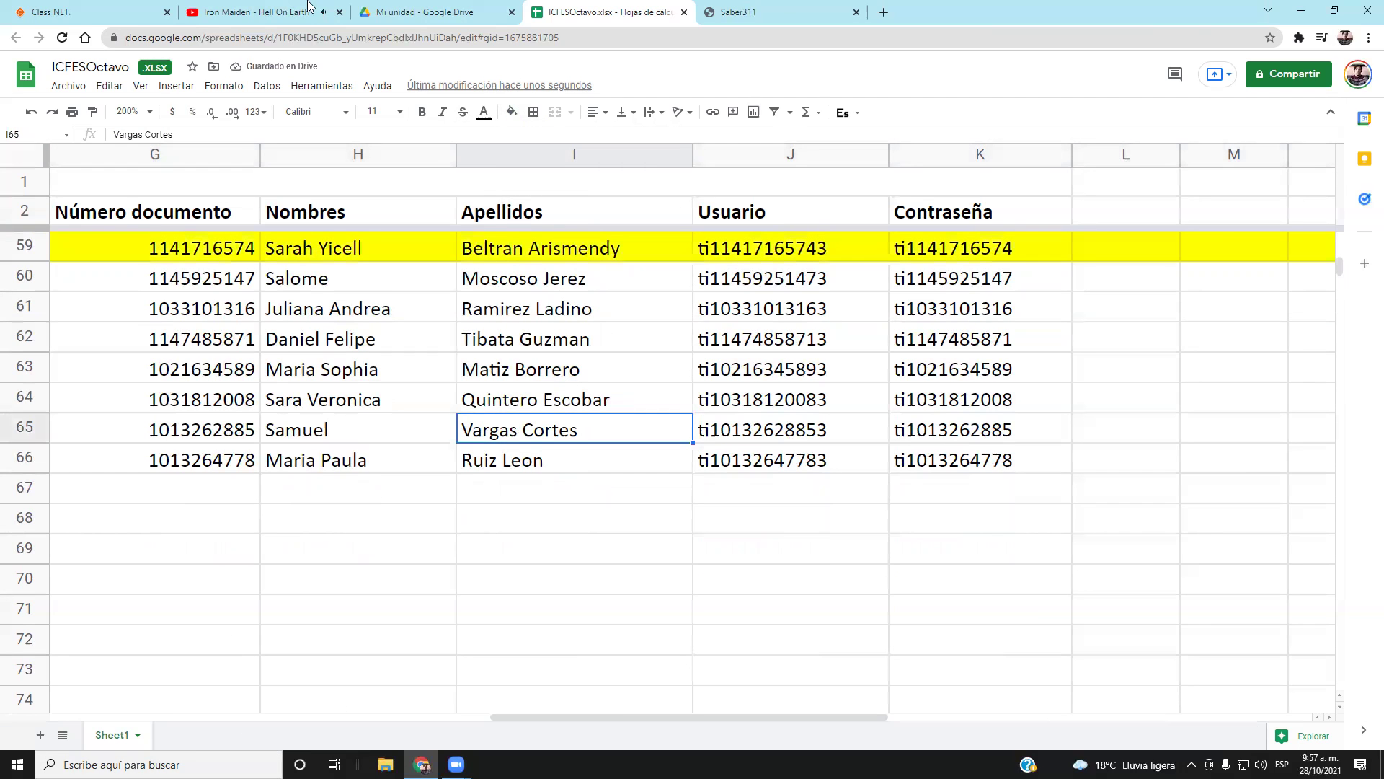
Fill the entire row 60 with yellow to mark that student's record
click(18, 276)
click(511, 111)
click(569, 256)
click(948, 606)
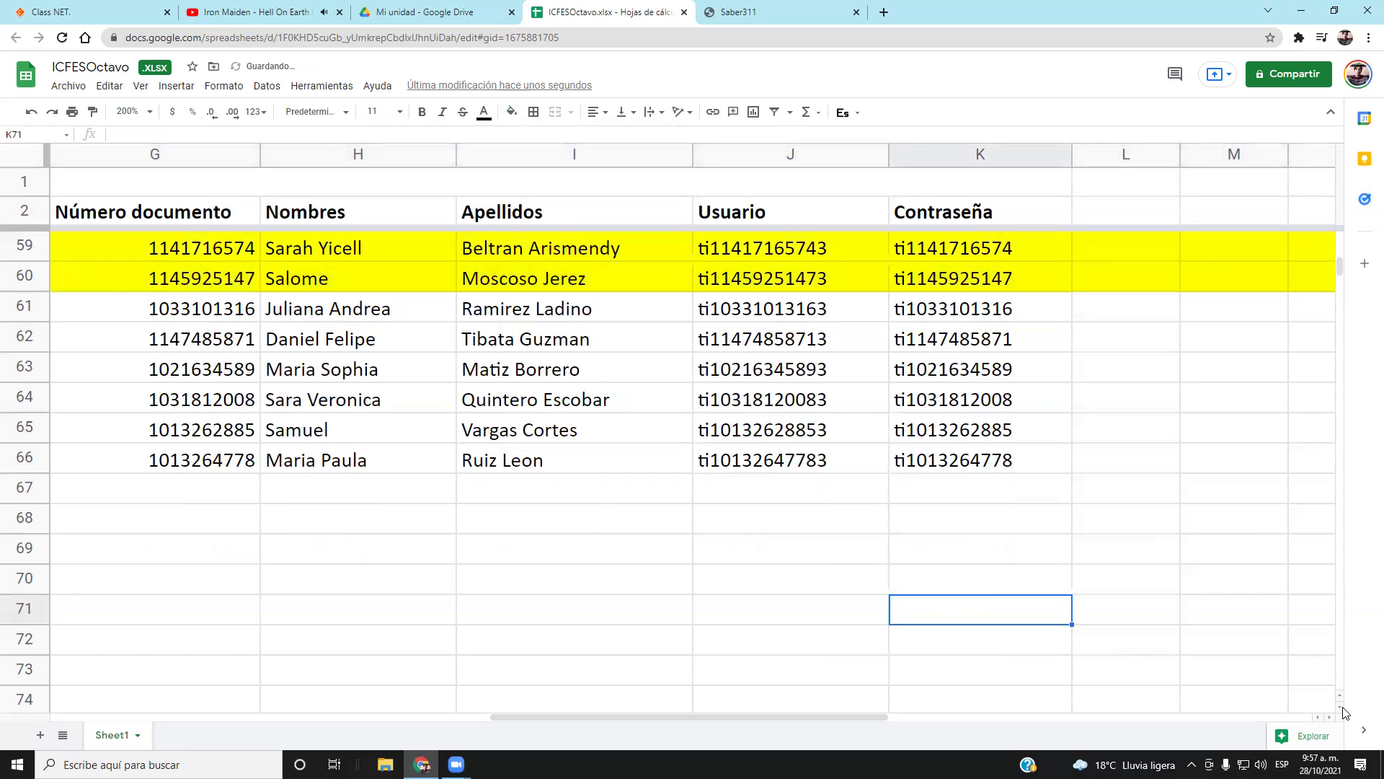
Mark the student record in row 61 with a yellow fill across the entire row
click(1340, 706)
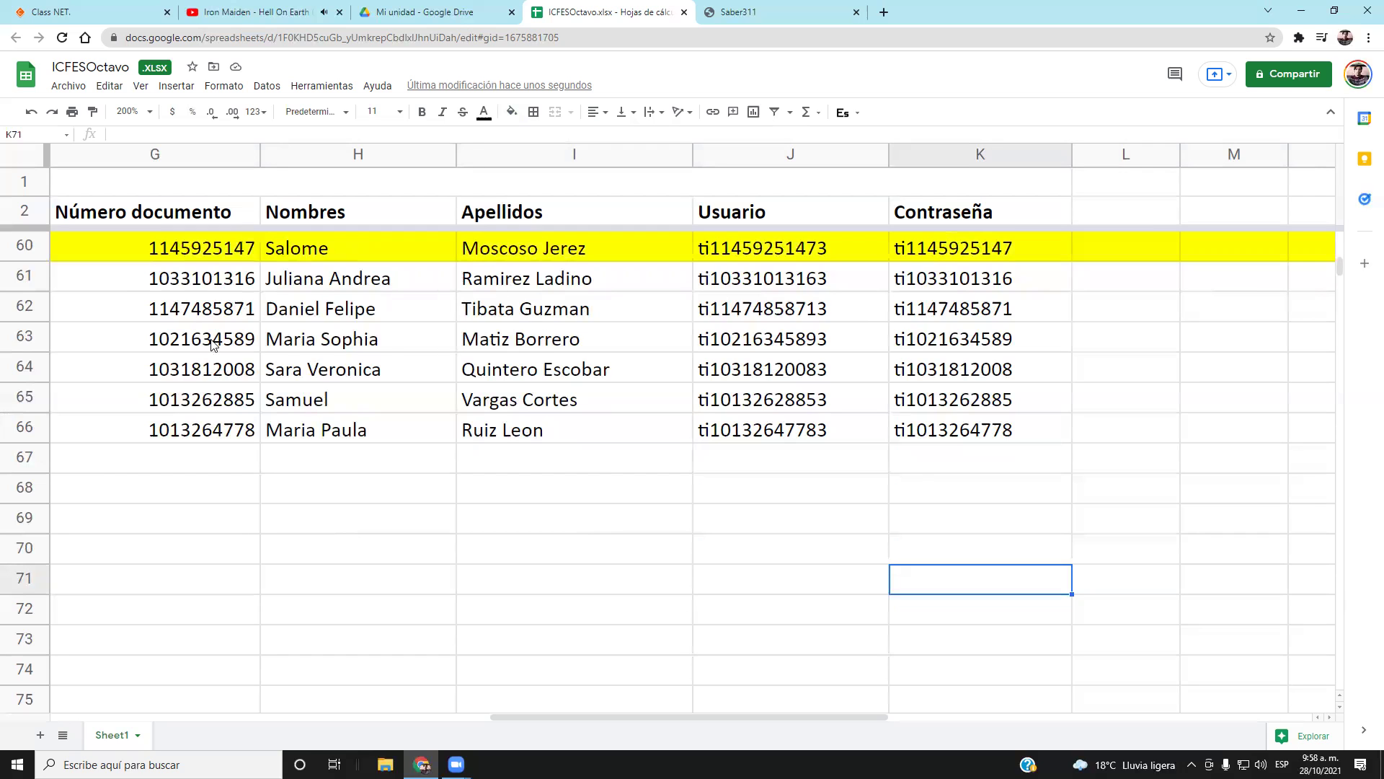
click(1339, 706)
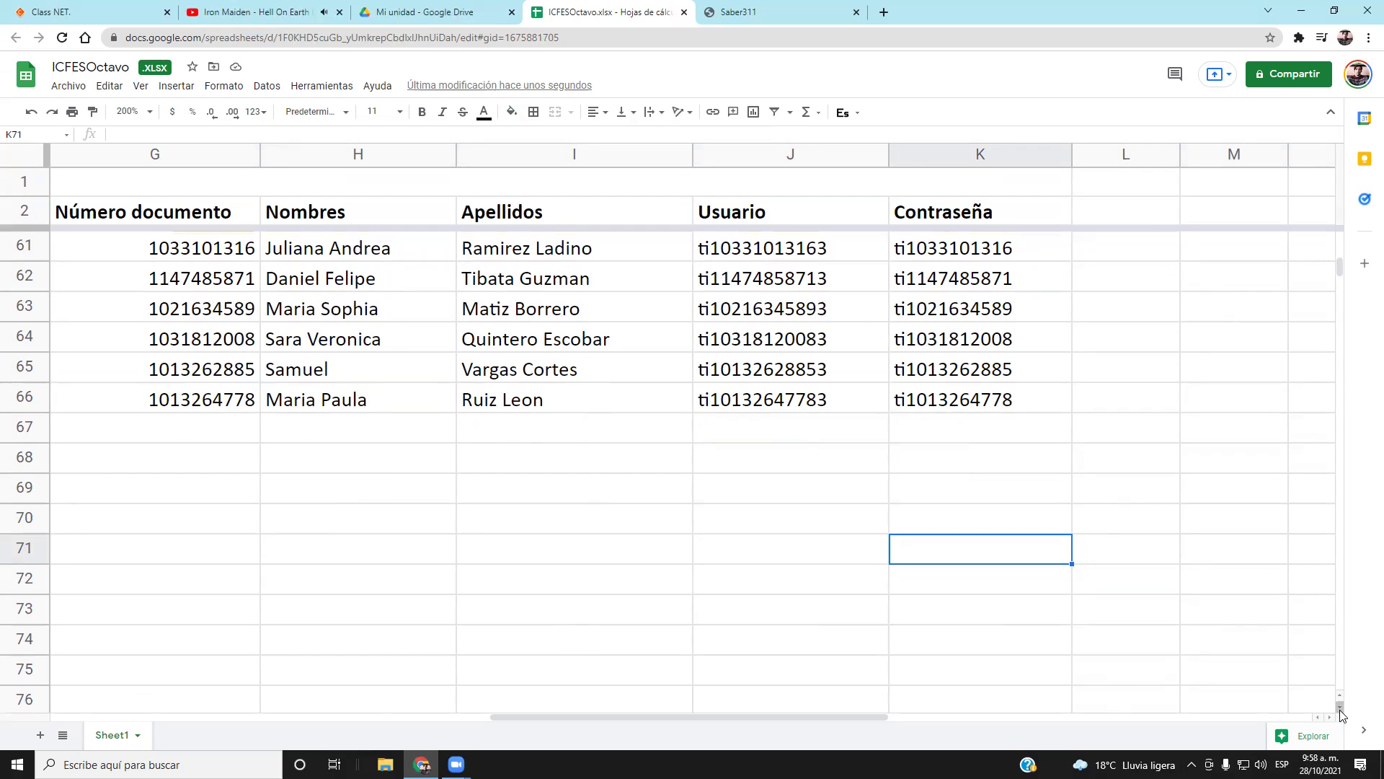
click(24, 243)
click(509, 113)
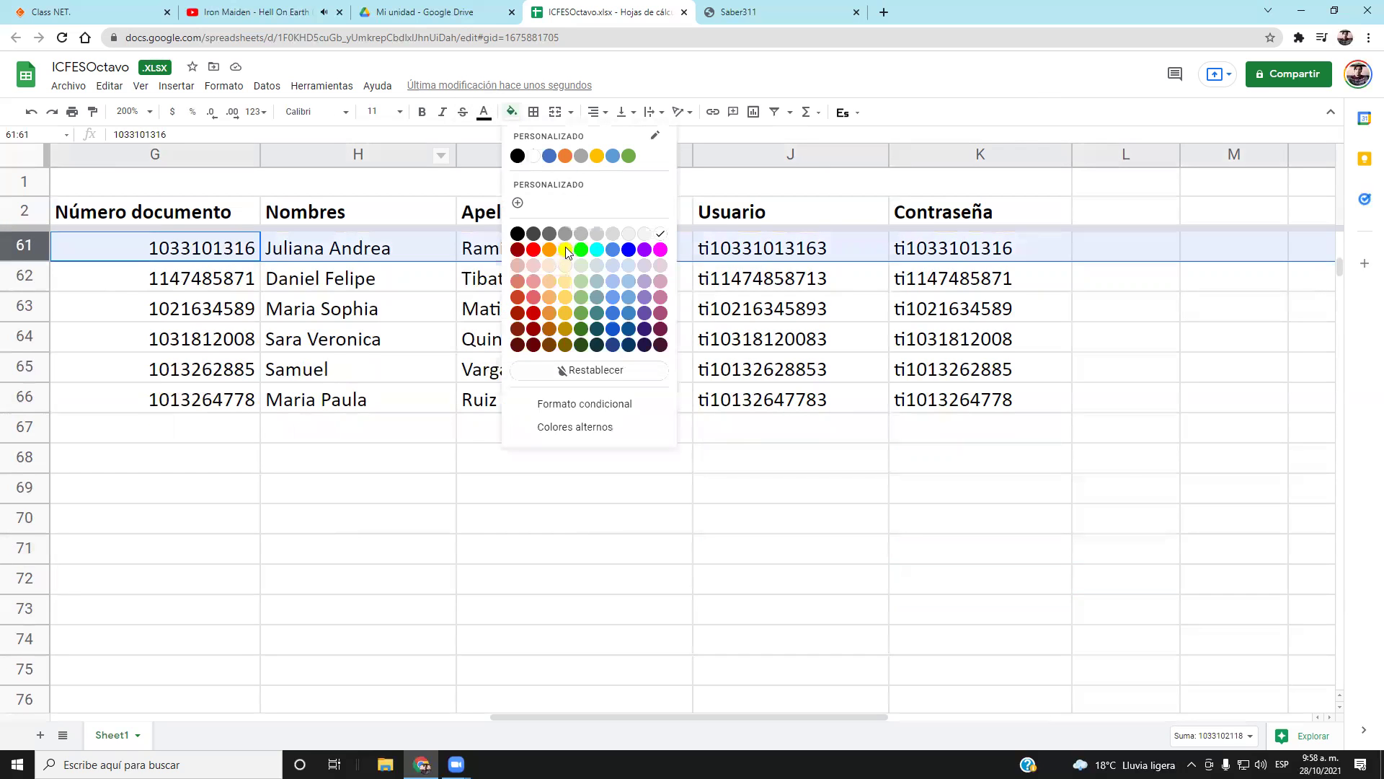
click(565, 247)
click(542, 297)
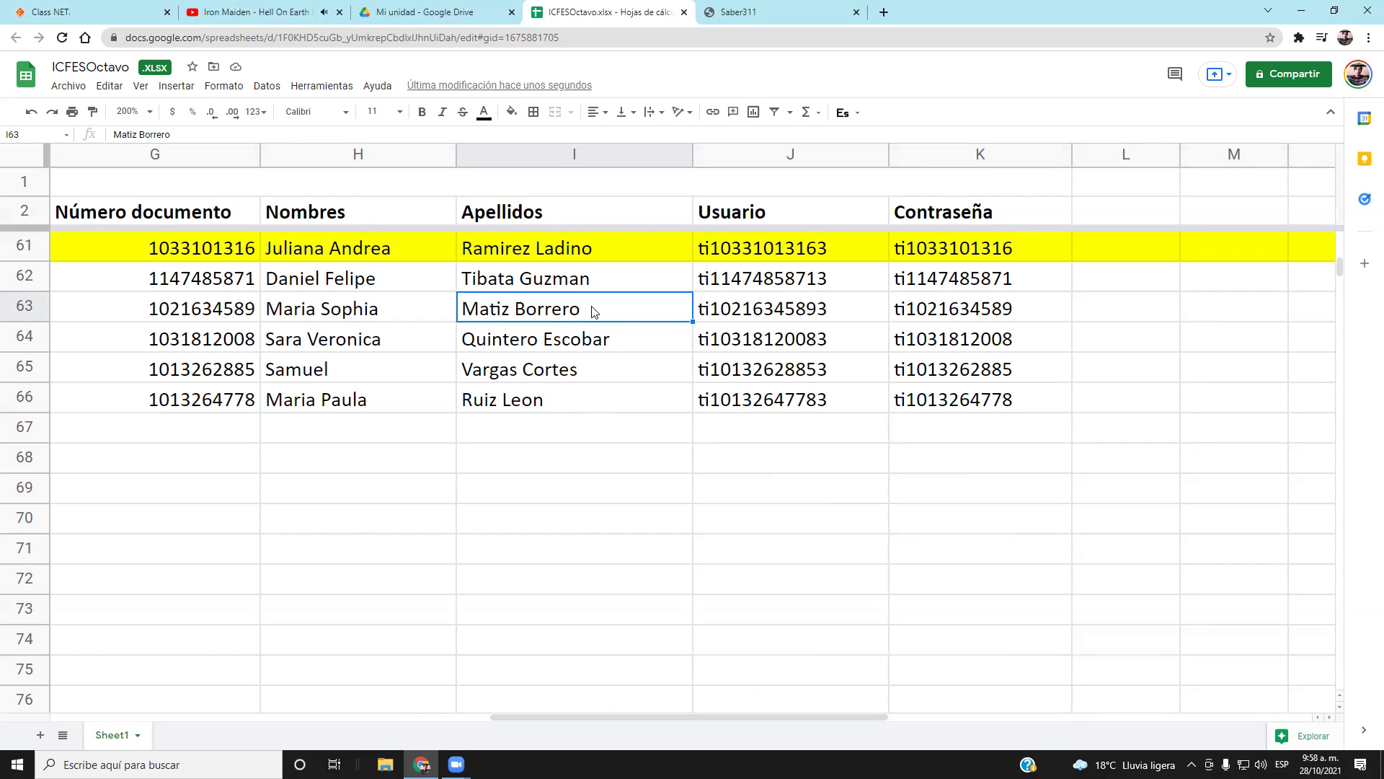
Fill the entire row 62 with yellow to mark that student's record
click(17, 281)
click(511, 113)
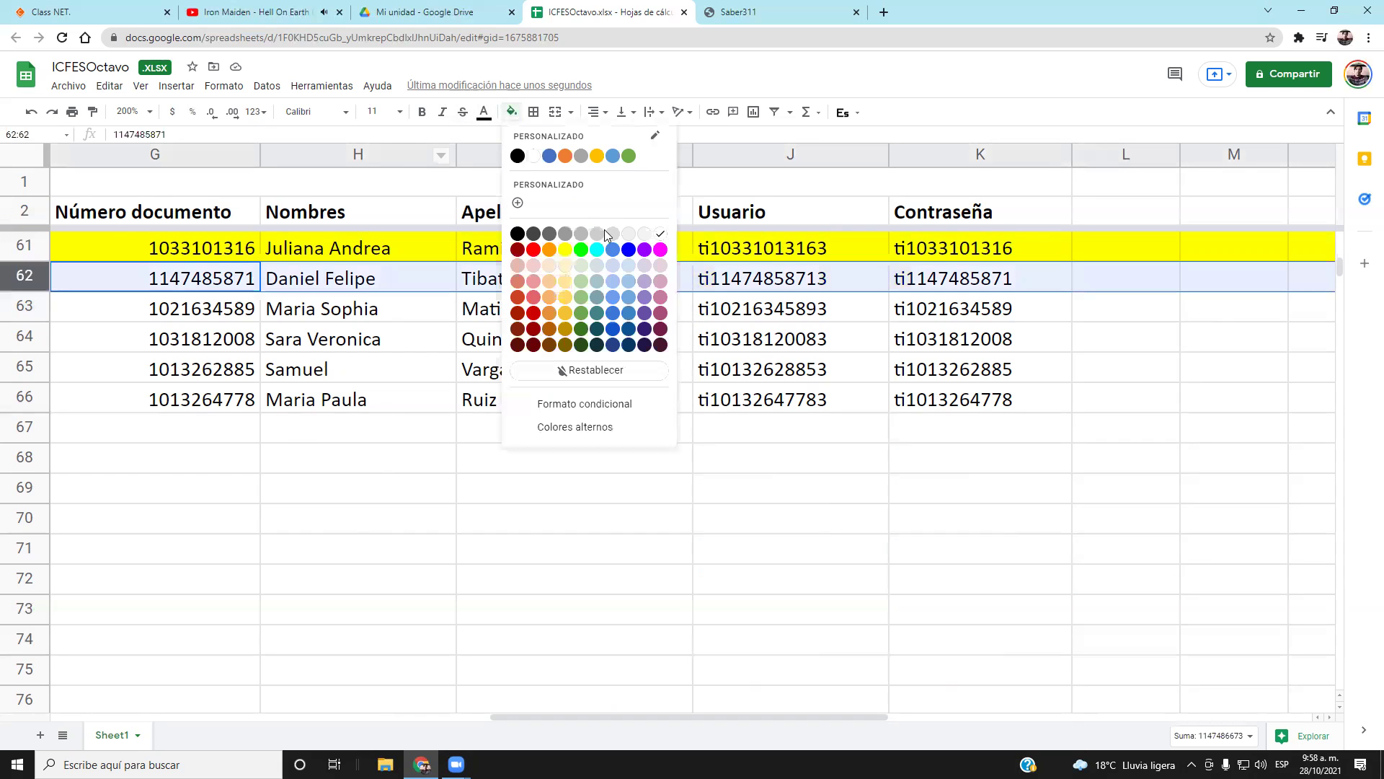
click(565, 250)
click(744, 436)
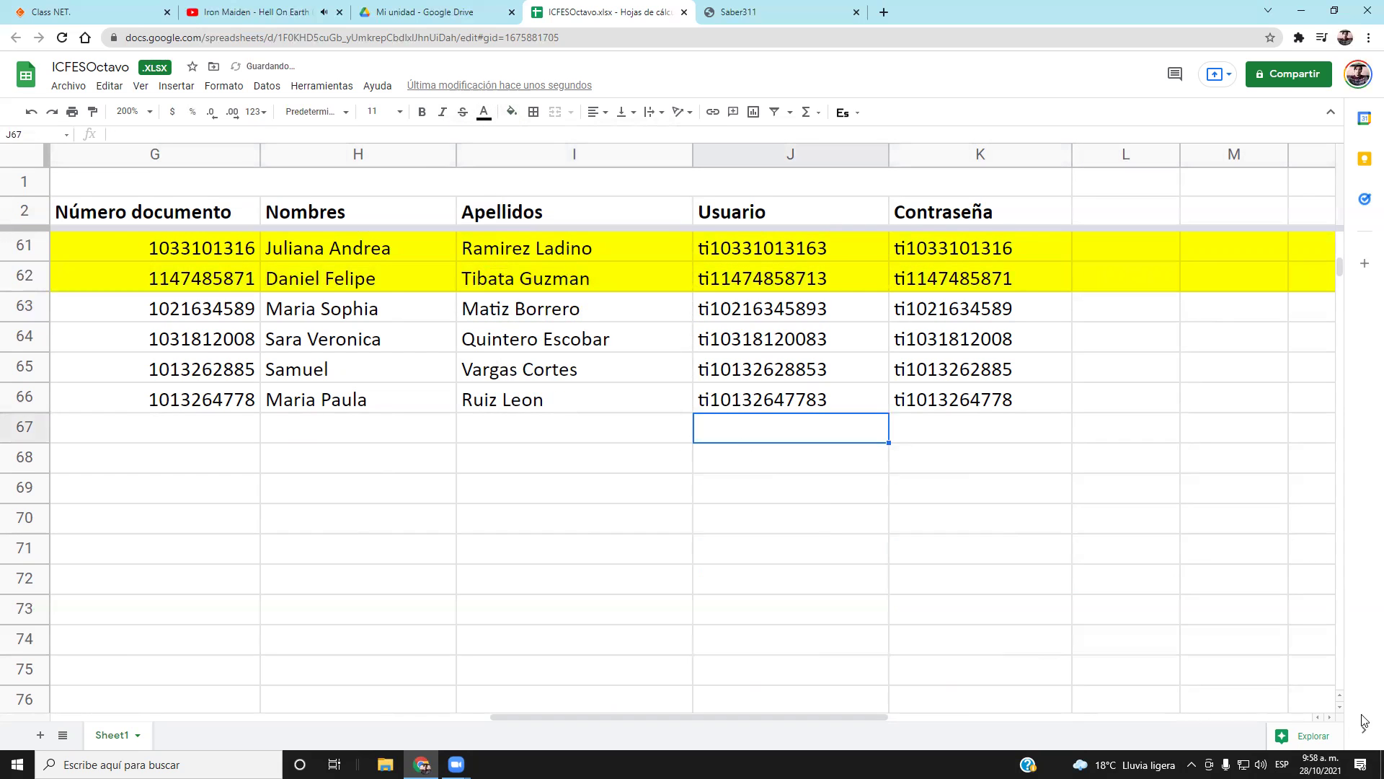
Examine the username and password cells of the student in row 62
click(1340, 708)
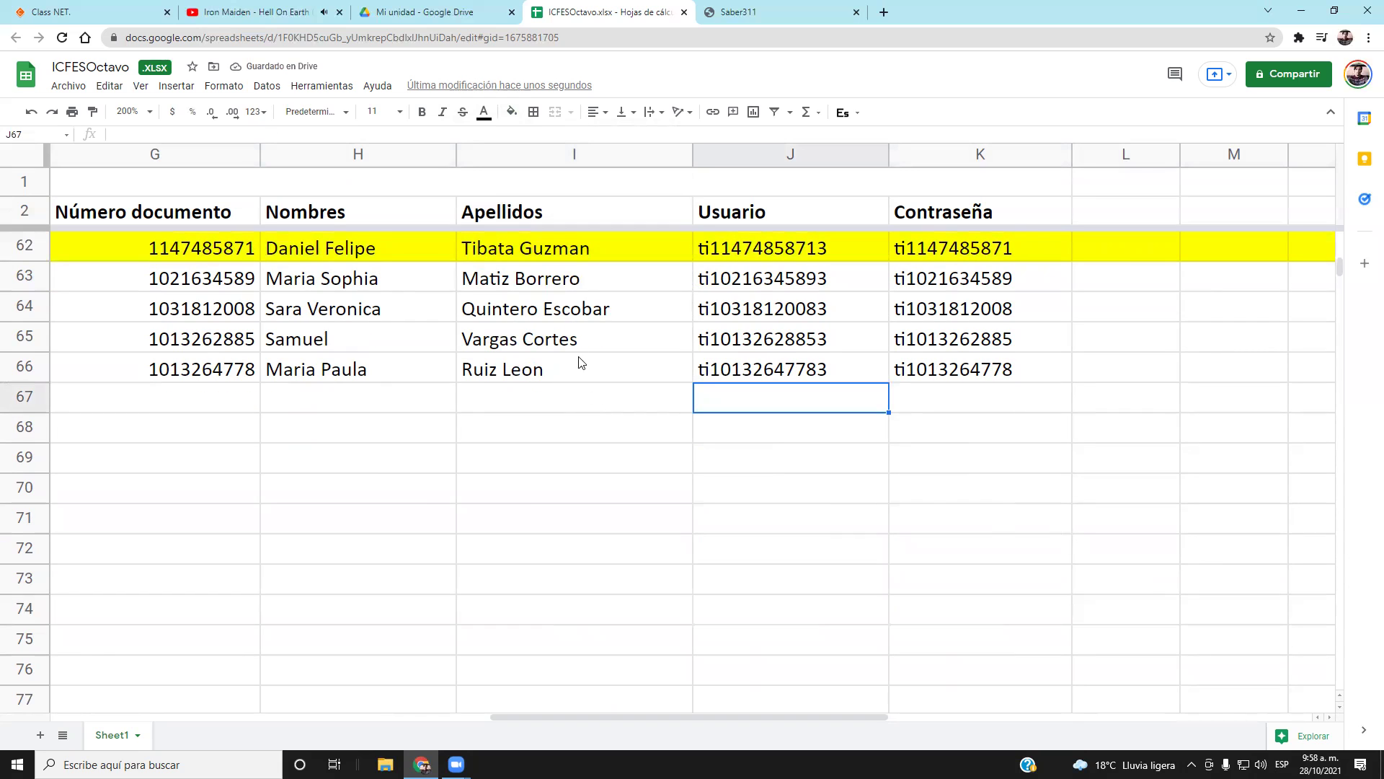
click(745, 246)
key(Right)
key(Left)
key(Right)
key(Left)
key(Left)
key(Right)
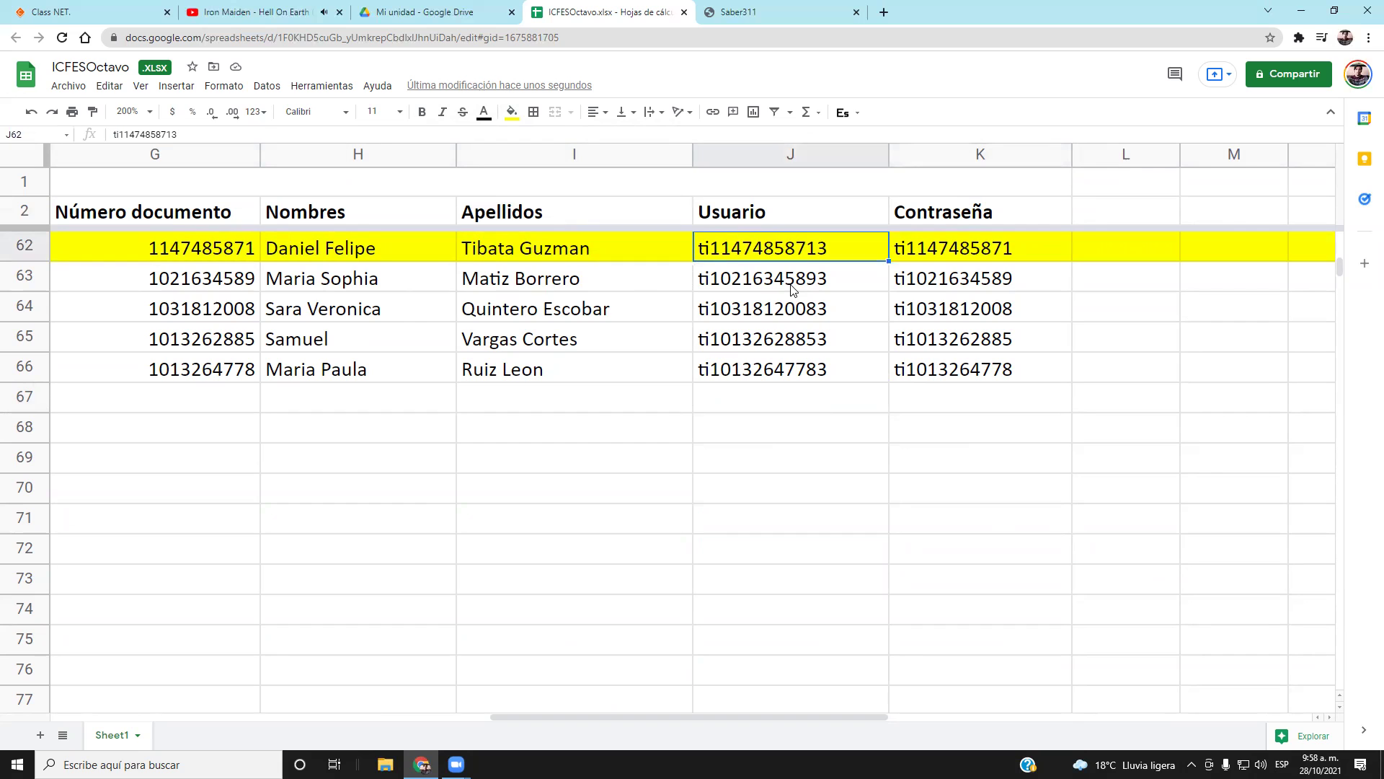
key(Right)
key(Left)
key(Right)
key(Left)
key(Left)
key(Right)
key(Right)
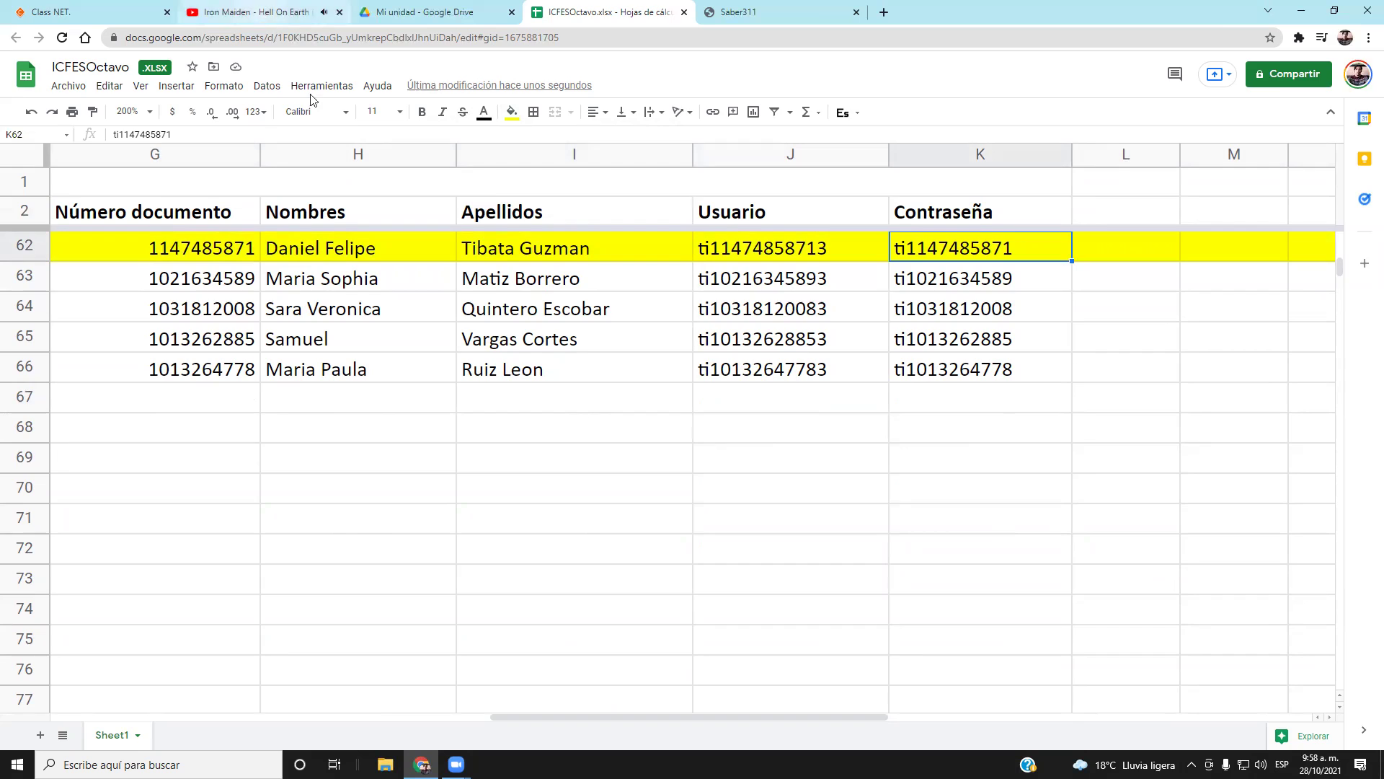
click(253, 11)
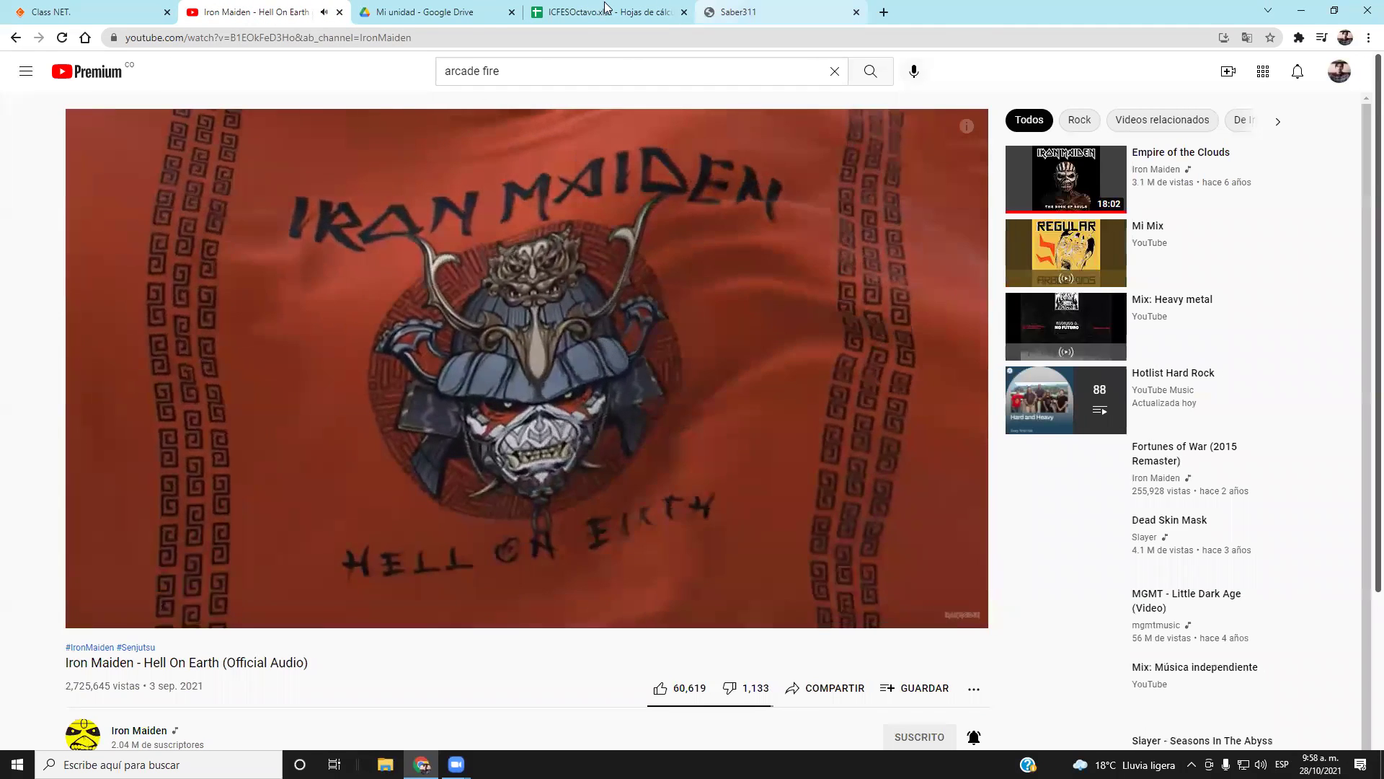
click(609, 11)
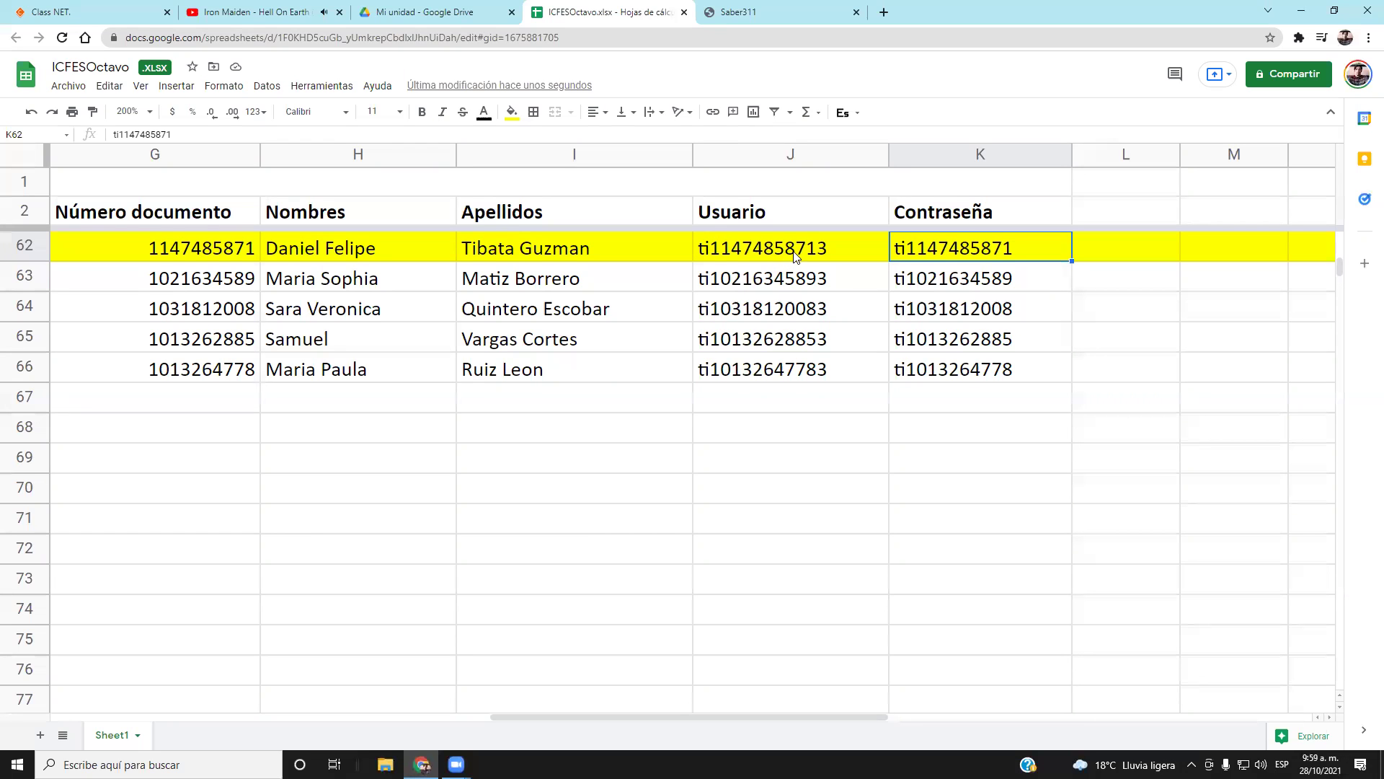
click(256, 12)
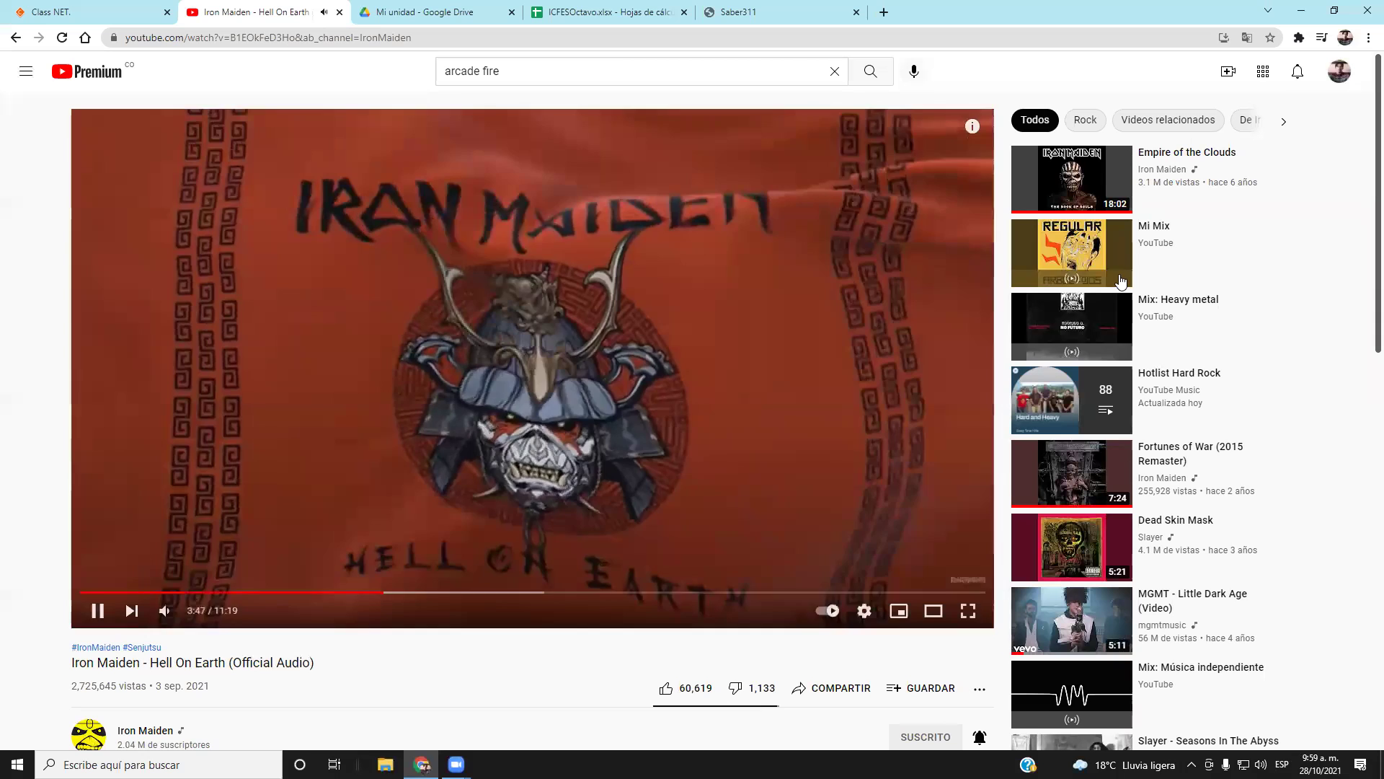
click(608, 13)
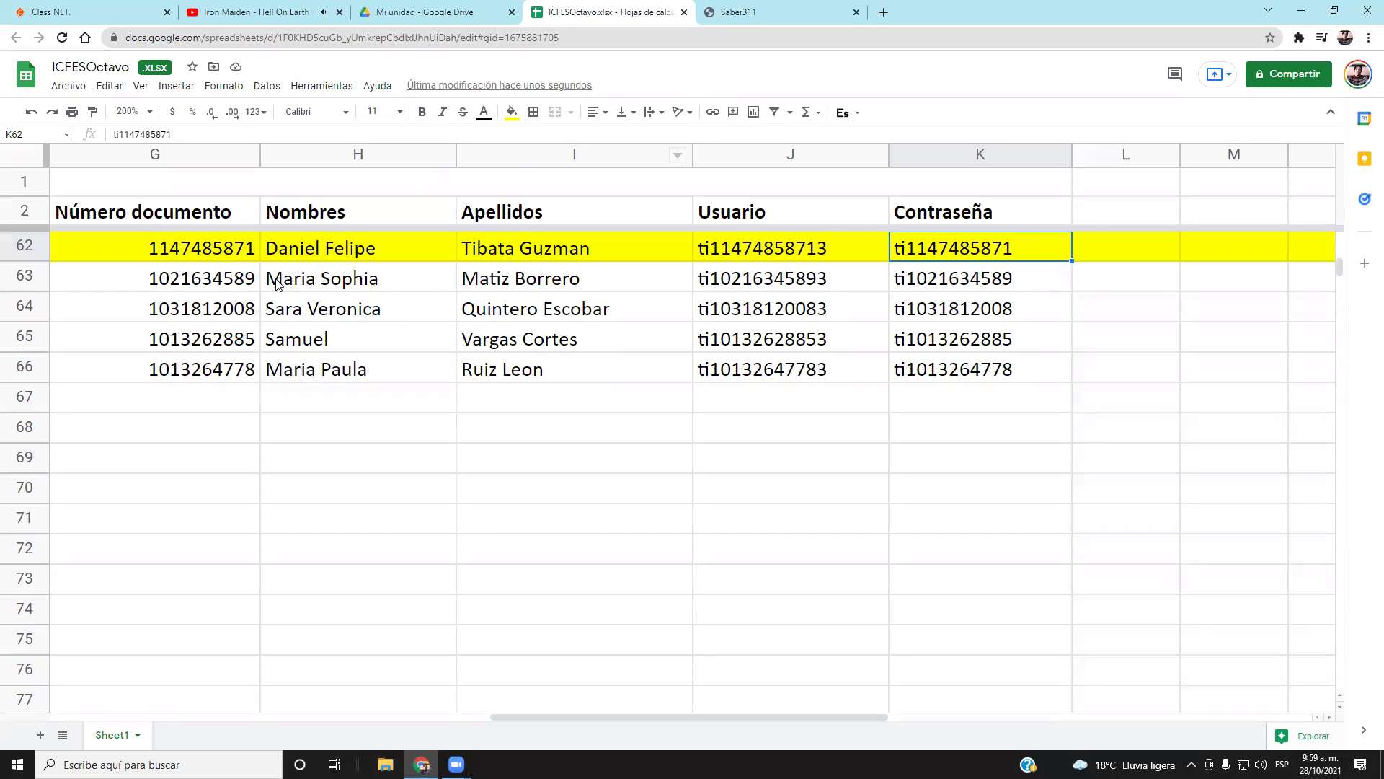
click(777, 290)
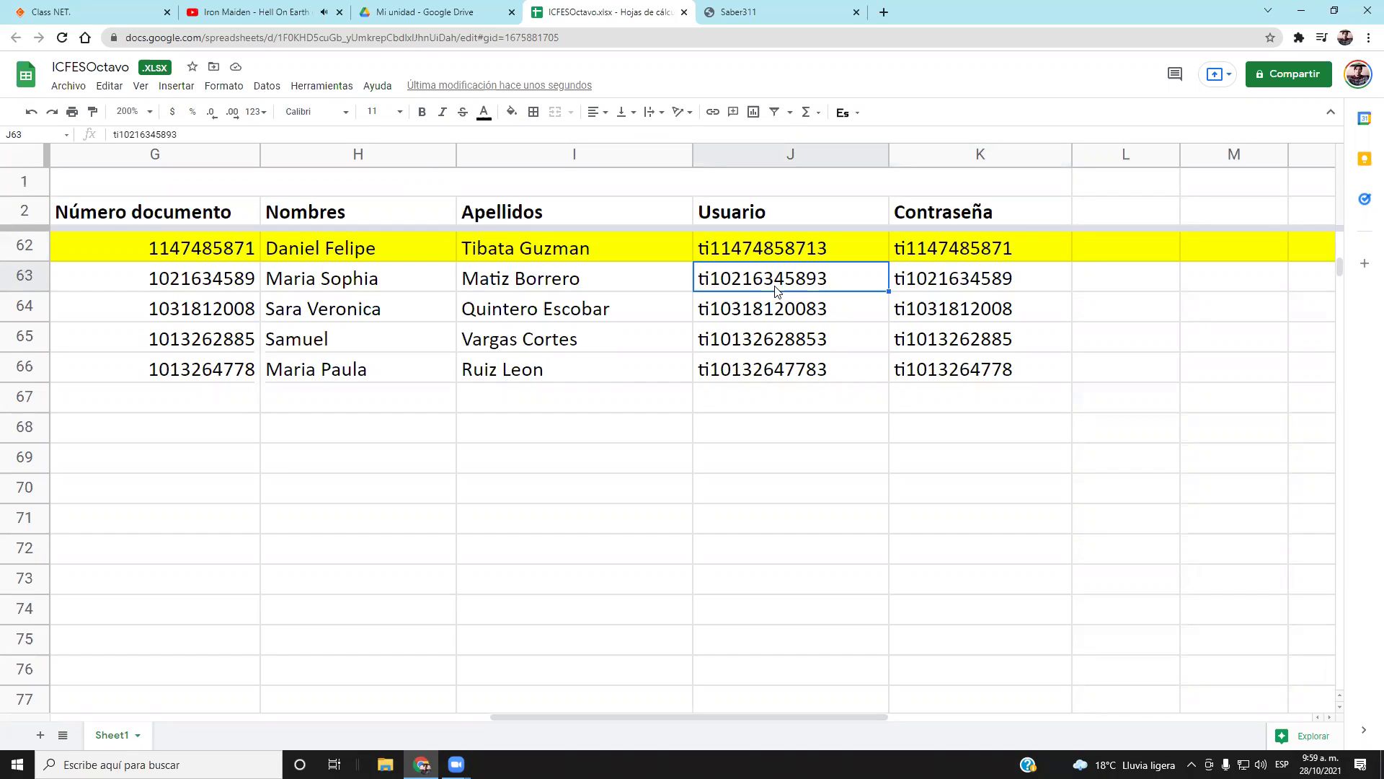
Switch to YouTube and play Slayer's "Dead Skin Mask" from the suggested videos
click(253, 12)
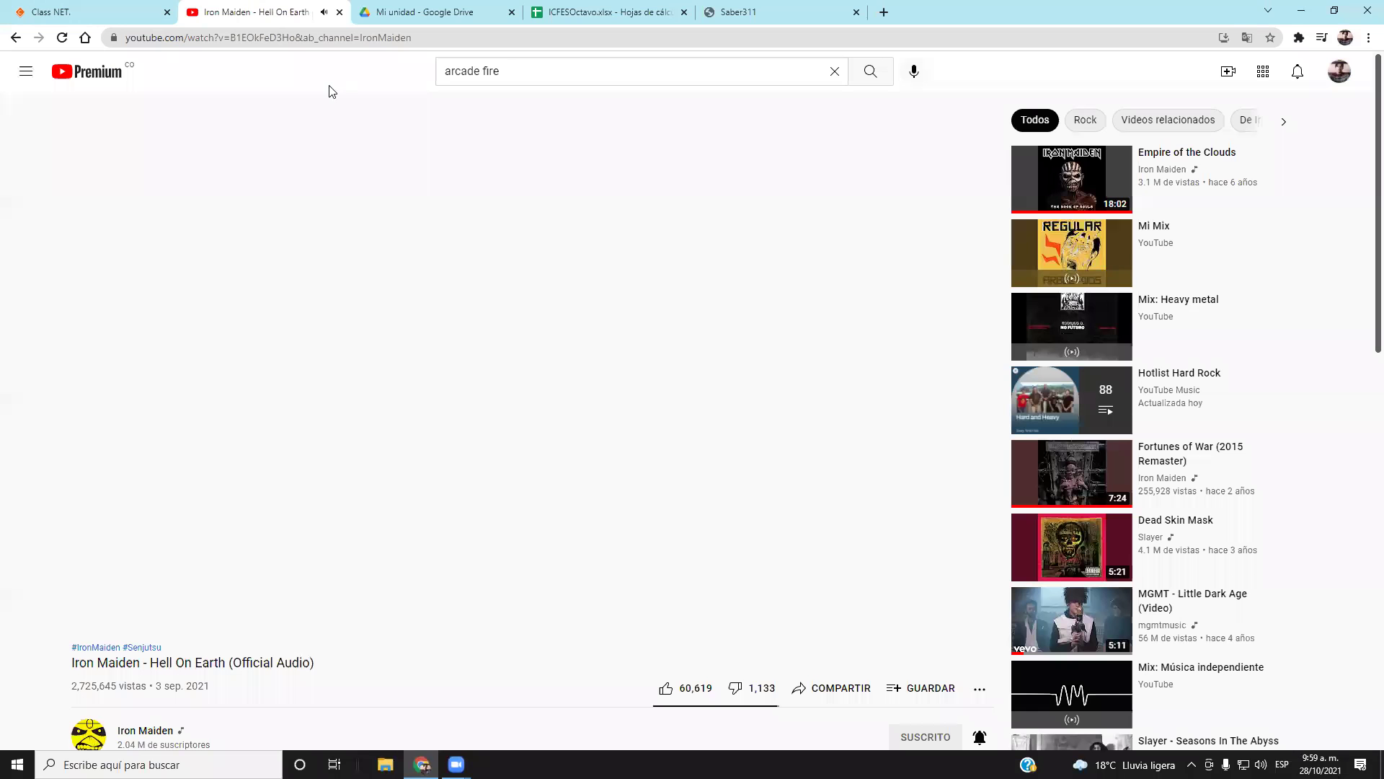
scroll(1219, 474, down, 8)
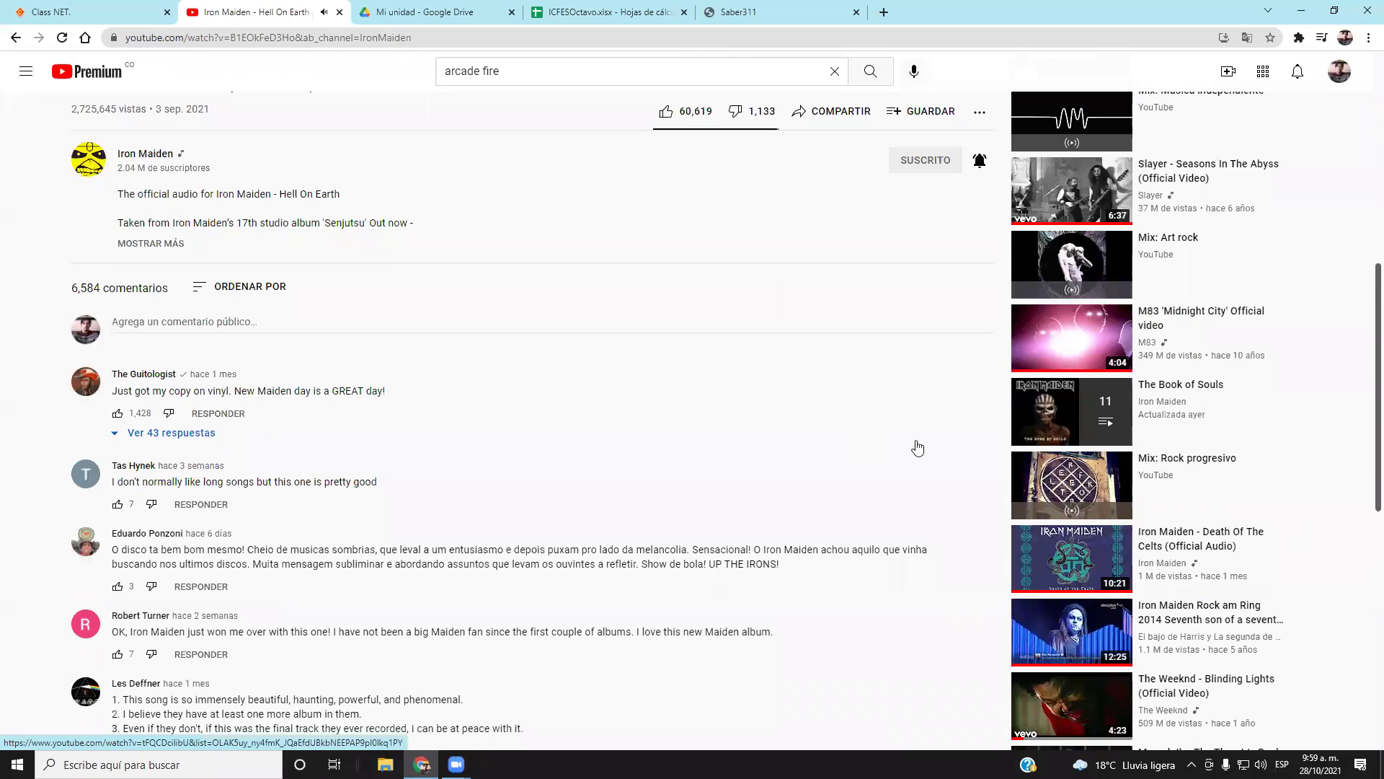
scroll(916, 442, up, 6)
scroll(319, 108, up, 2)
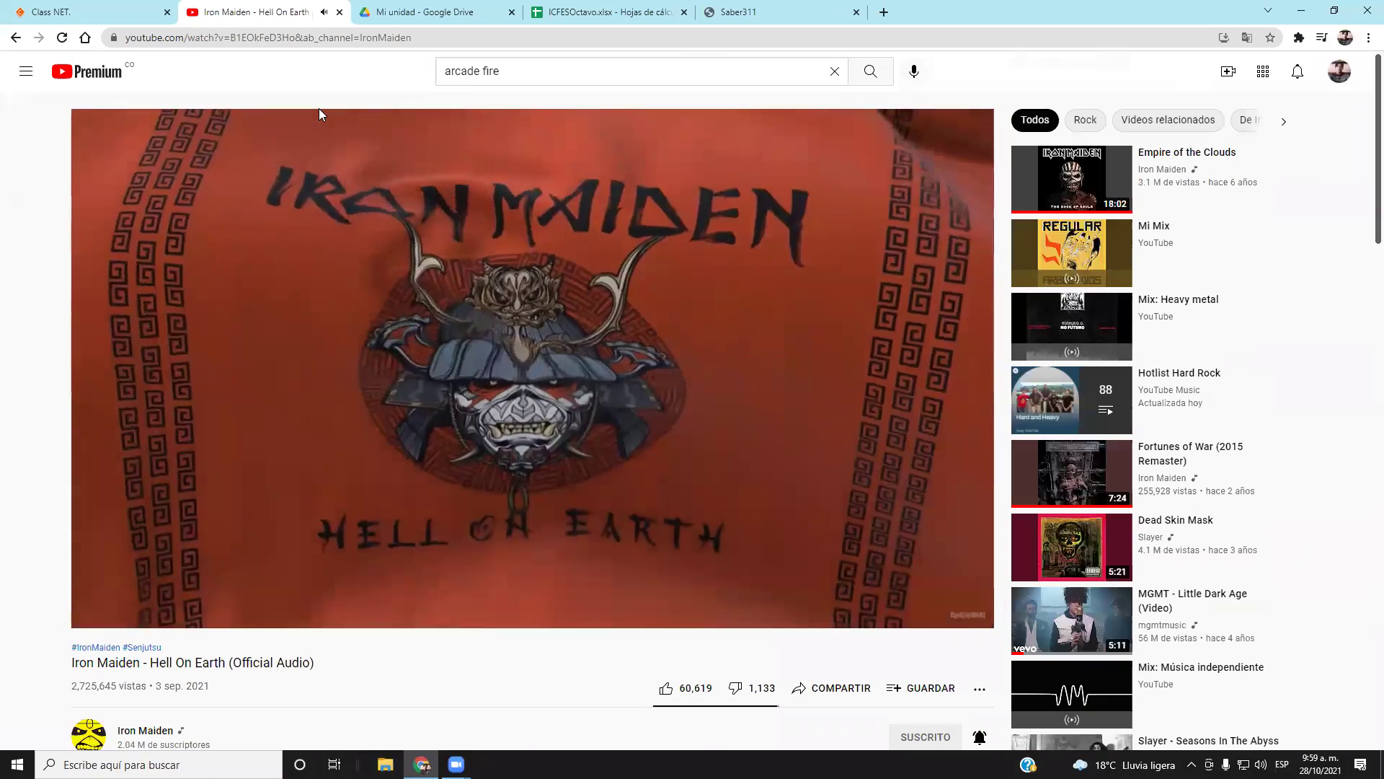
key(/)
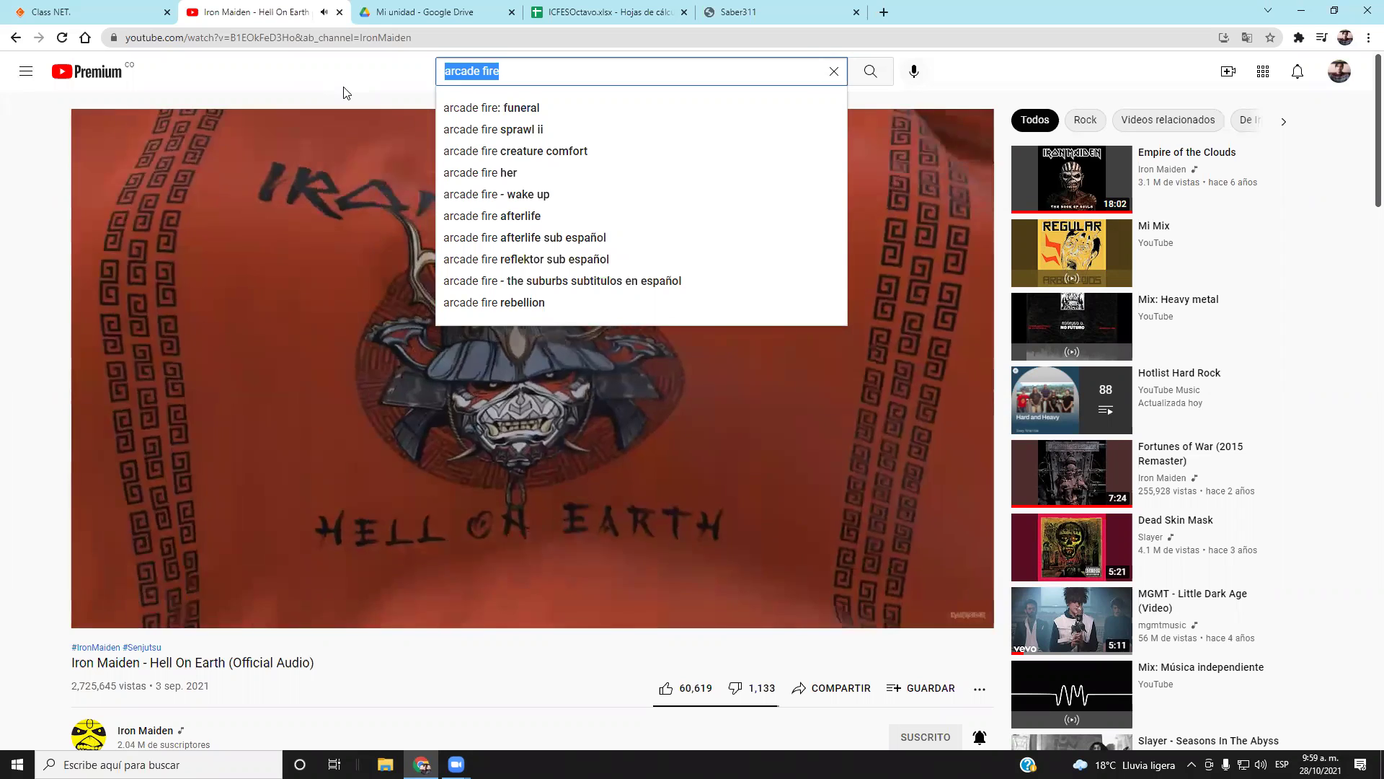
click(1166, 9)
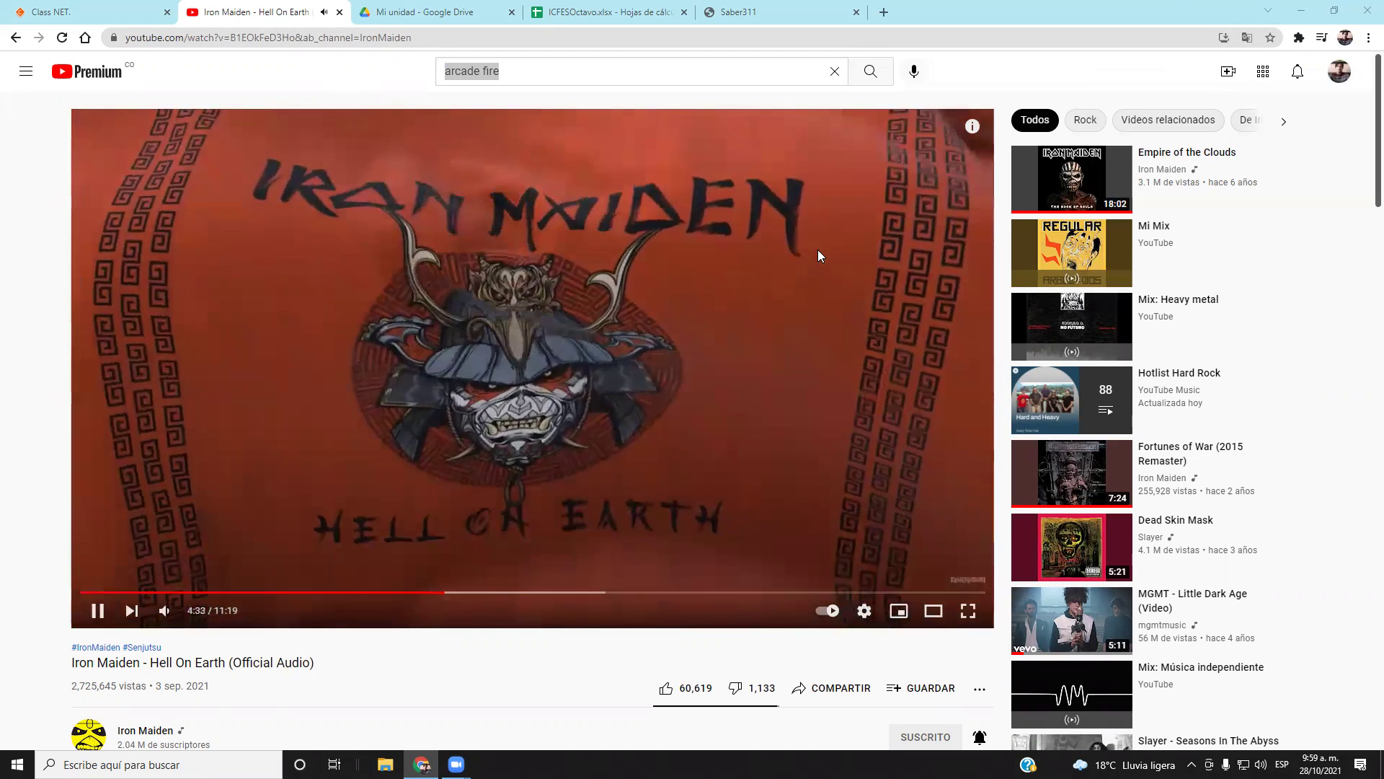
scroll(1031, 375, down, 2)
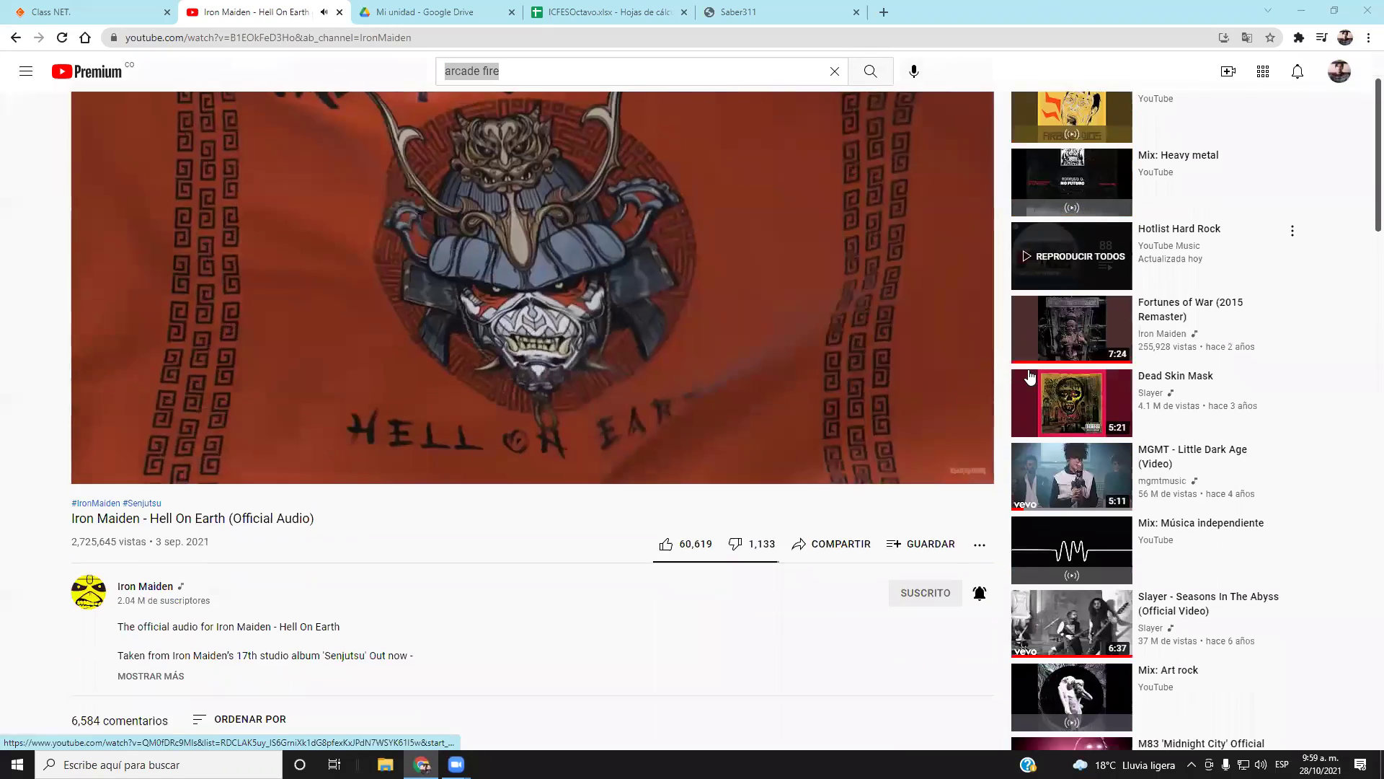
scroll(1031, 375, up, 2)
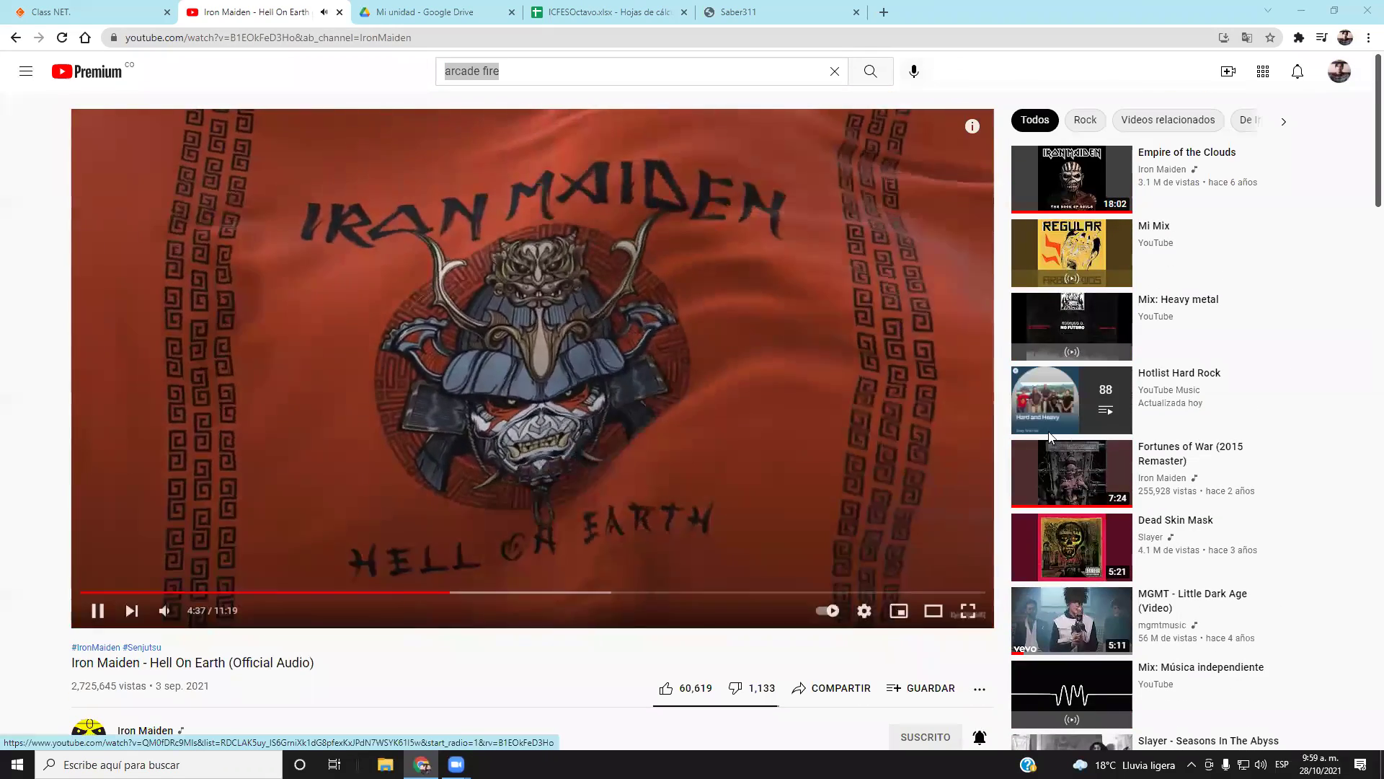
click(1035, 533)
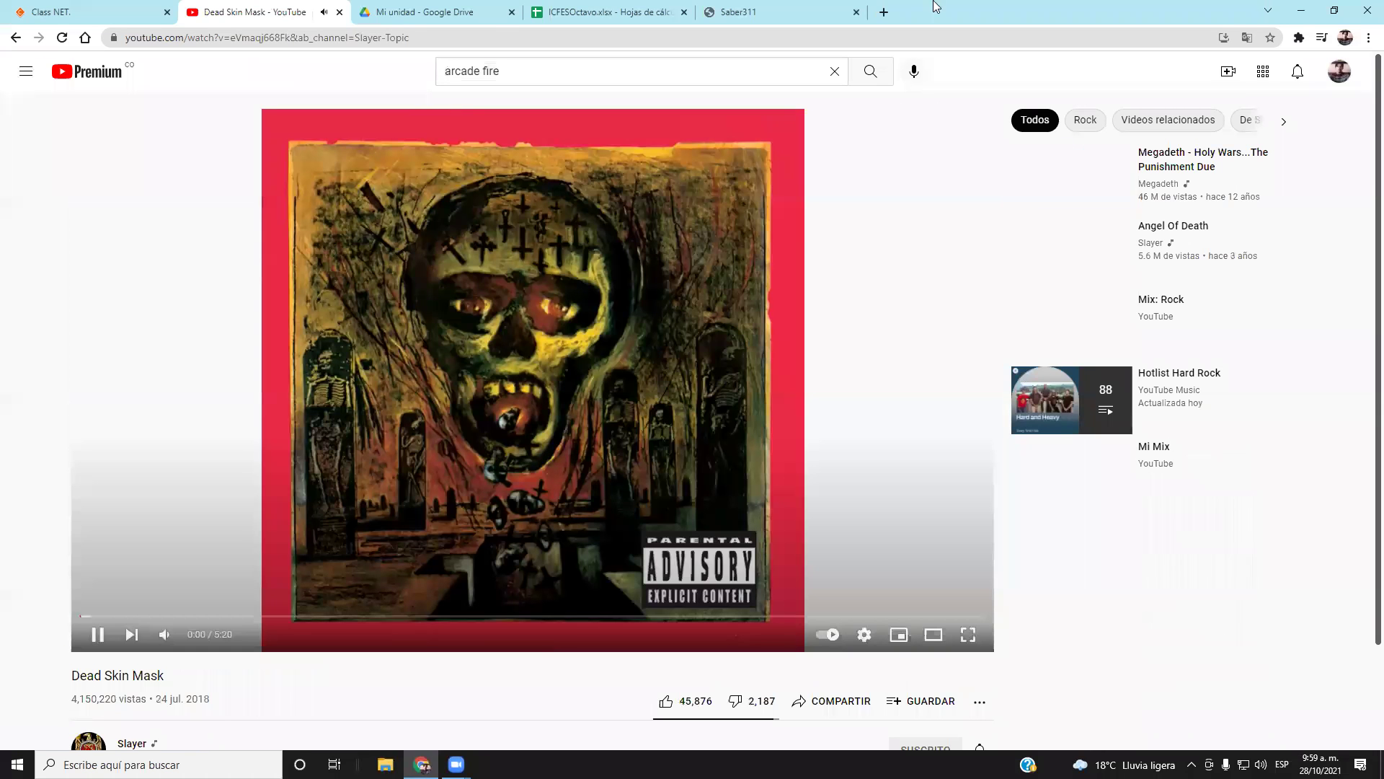
Return to the ICFESOctavo spreadsheet and fill the entire row 64 with yellow to mark that student's record
click(599, 9)
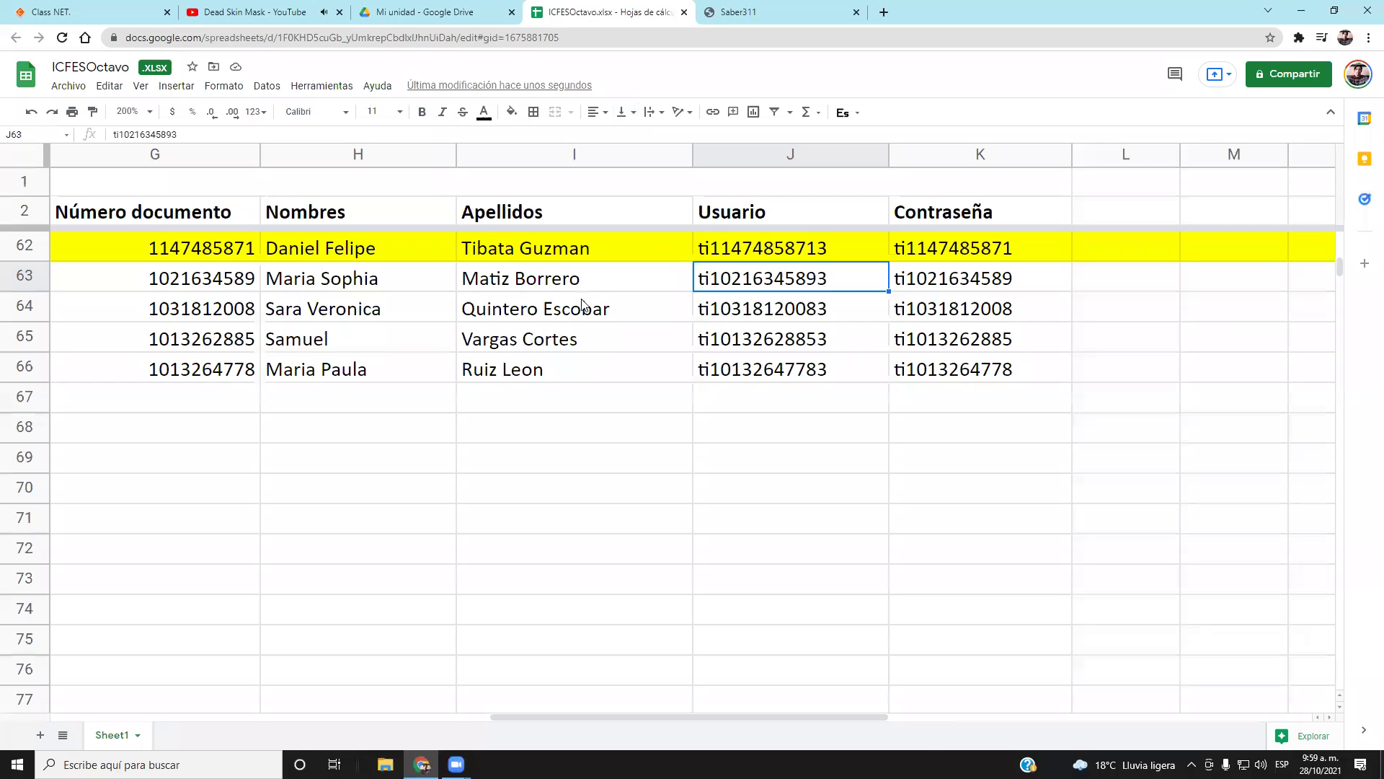
click(23, 301)
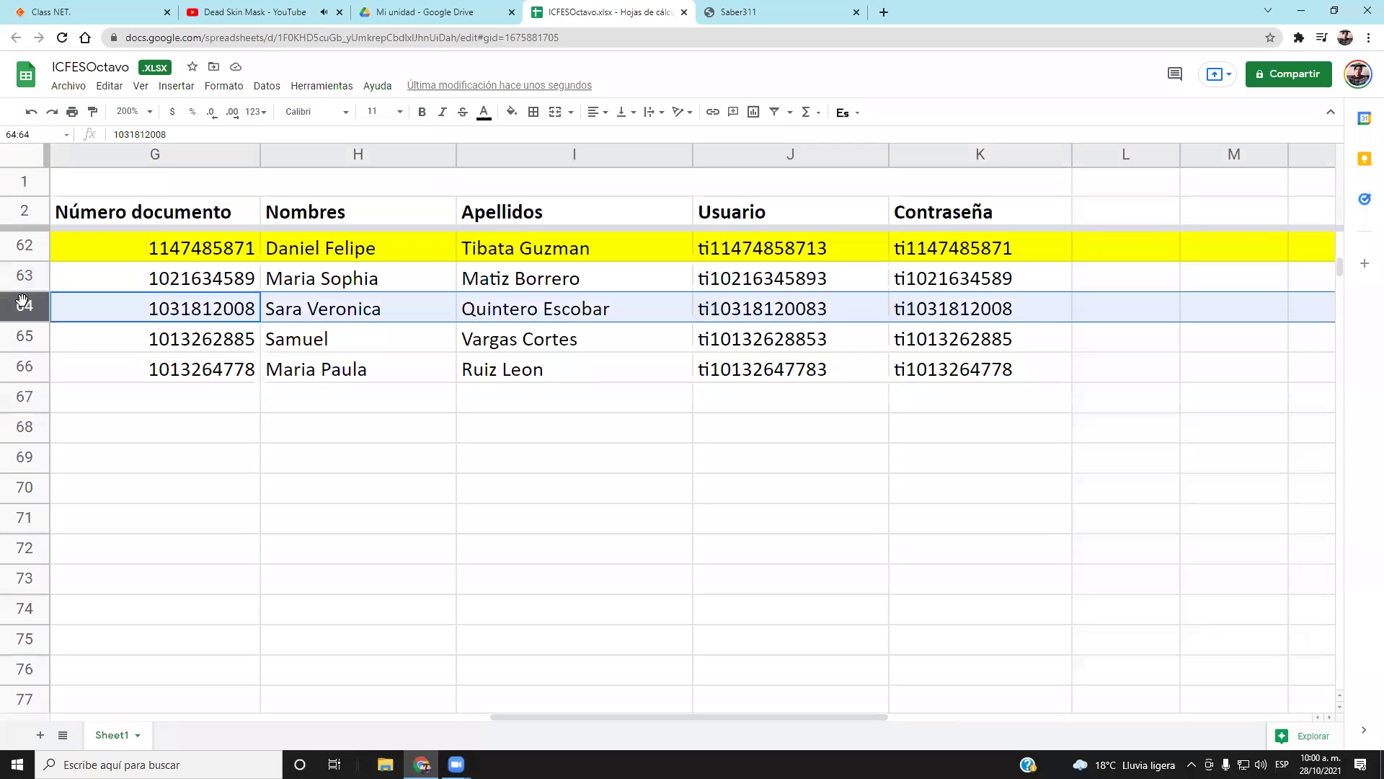
click(511, 112)
click(565, 249)
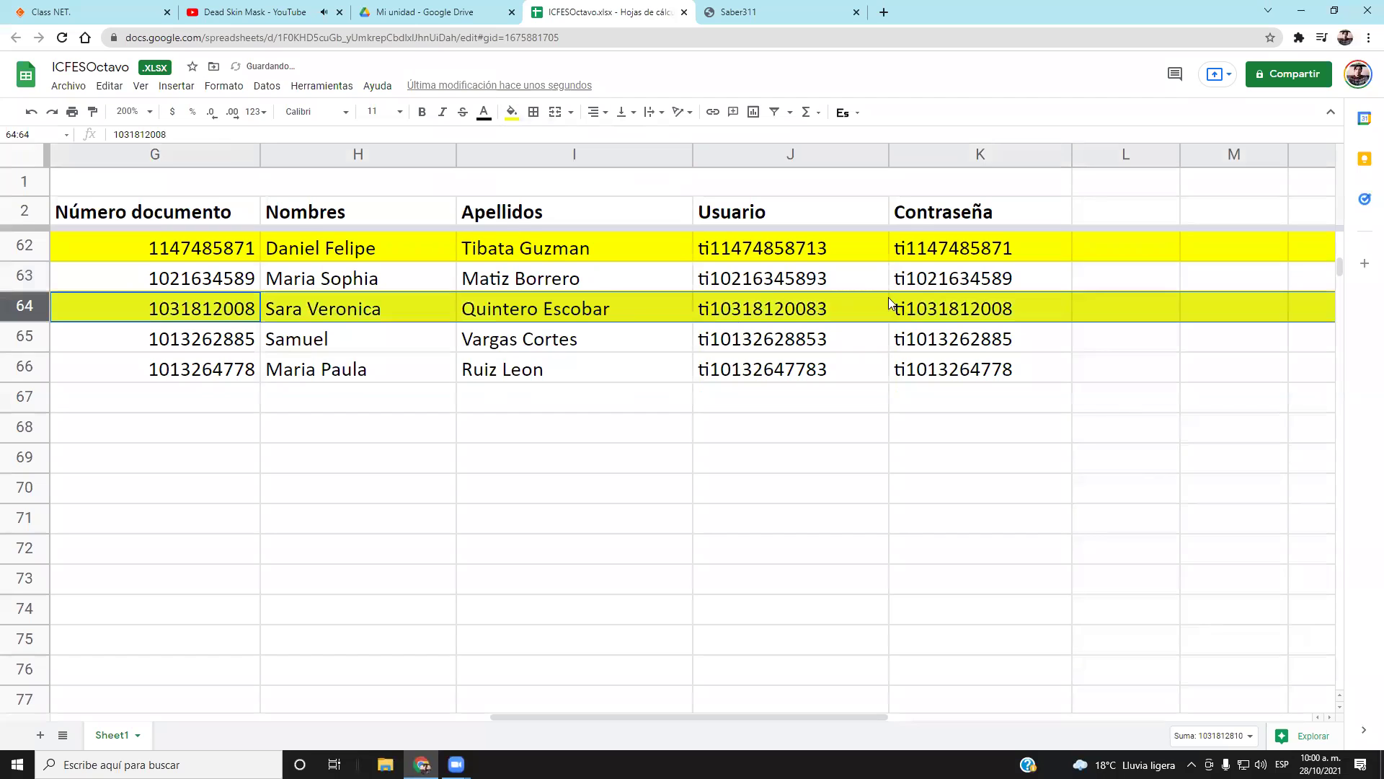
Copy the username and then the password of the student in row 64
scroll(891, 359, down, 1)
scroll(887, 356, down, 1)
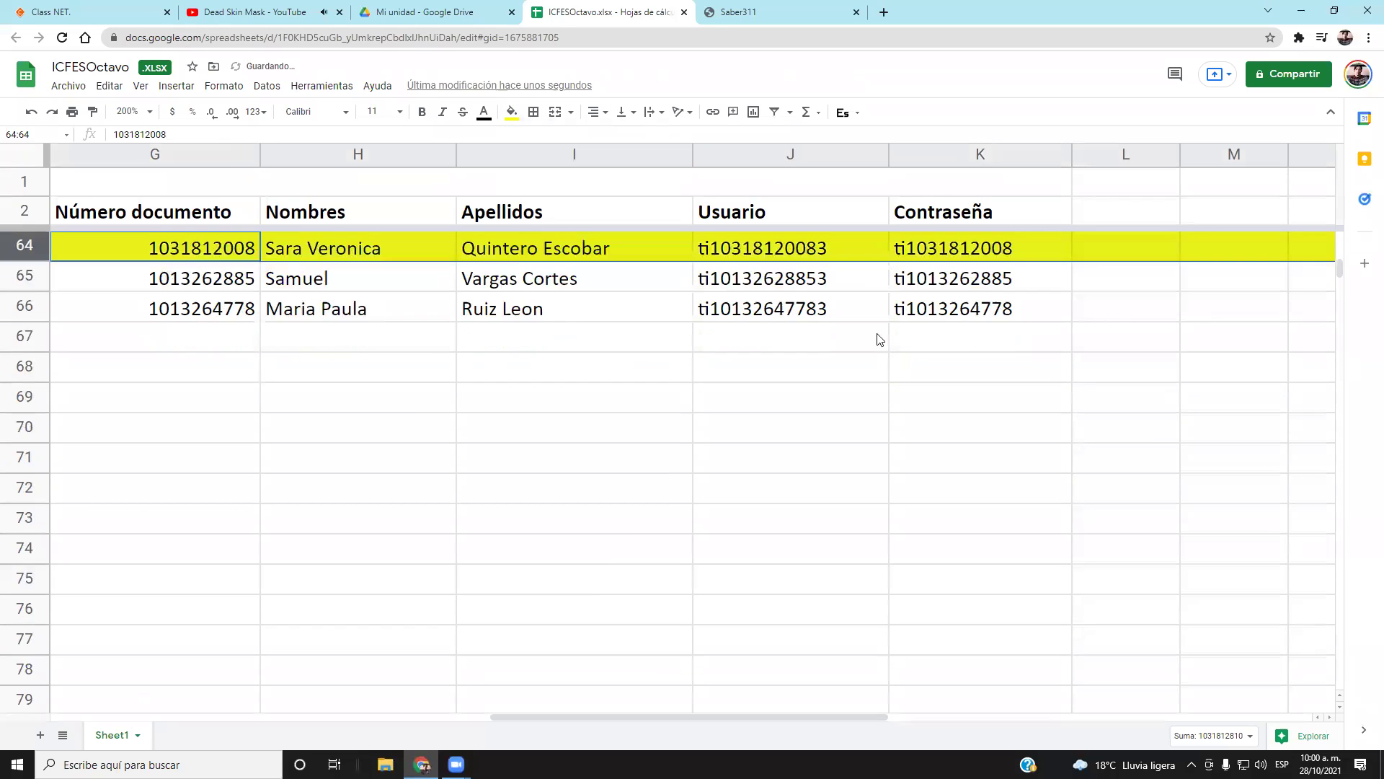
click(824, 256)
key(ctrl+c)
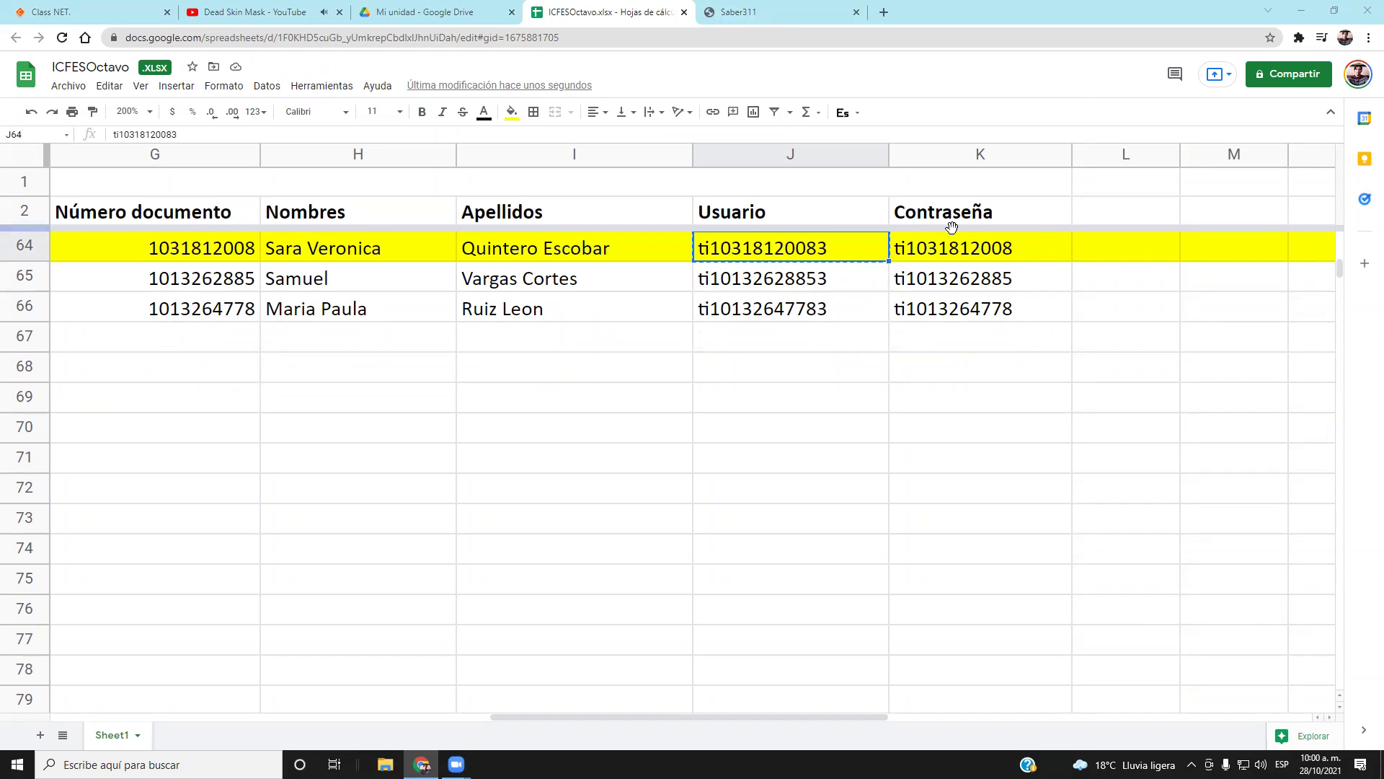
click(948, 248)
key(ctrl+c)
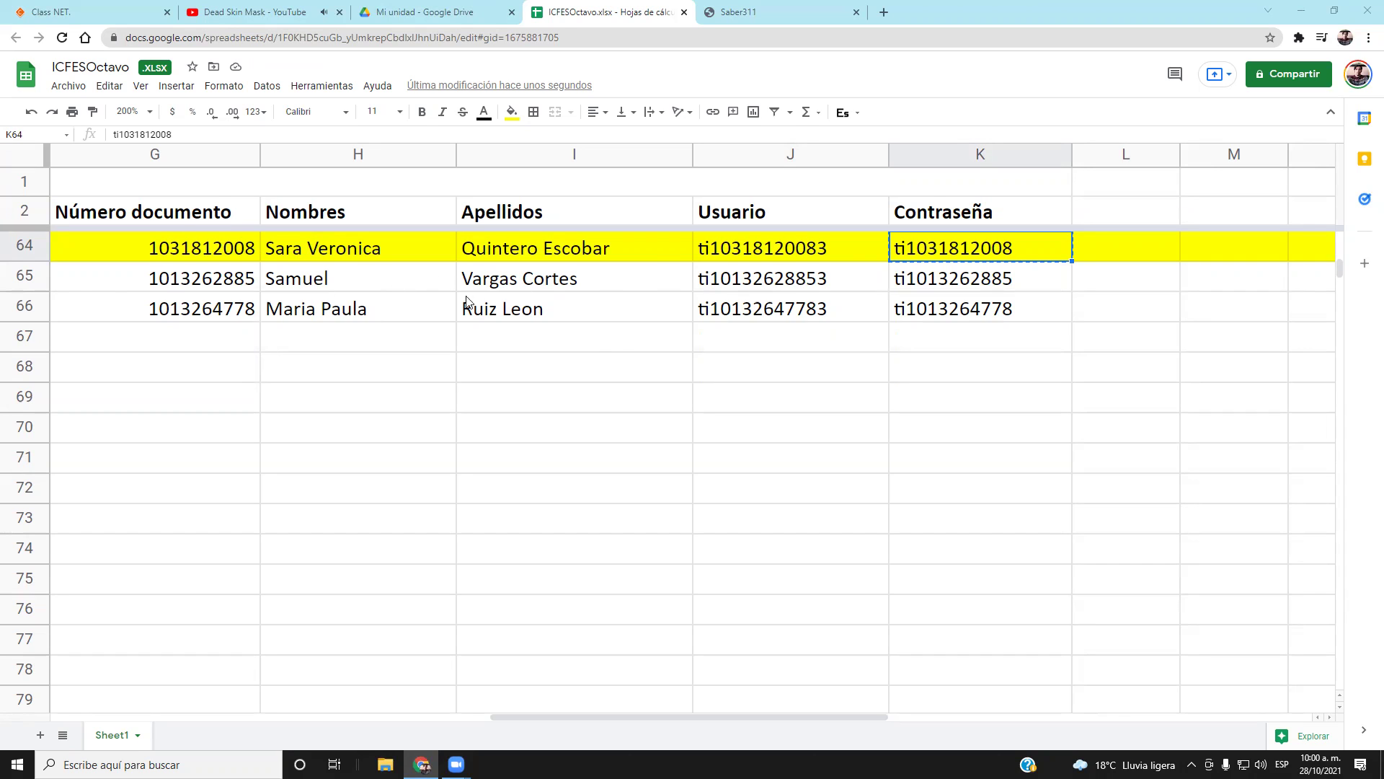
Mark the student record in row 65 with a yellow fill across the entire row
click(28, 271)
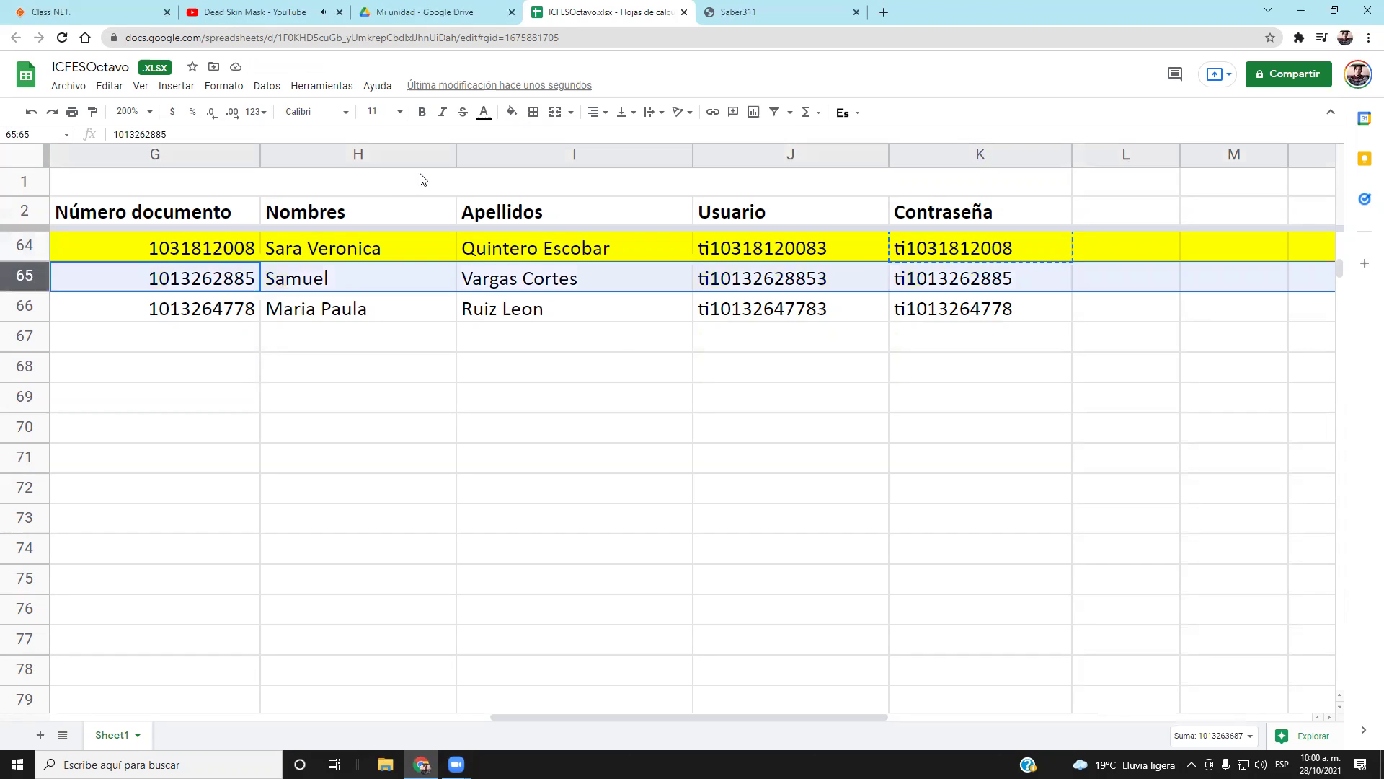
click(511, 112)
click(565, 249)
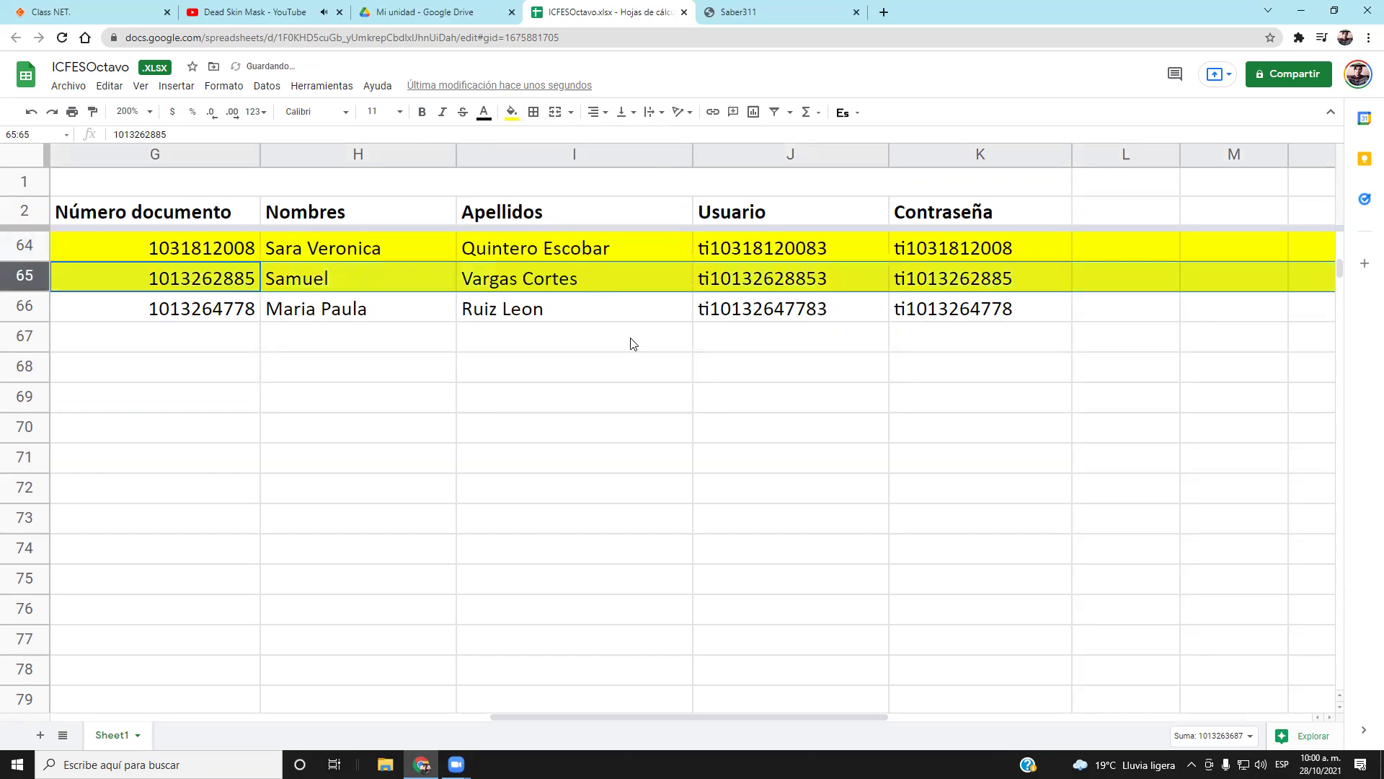
click(633, 343)
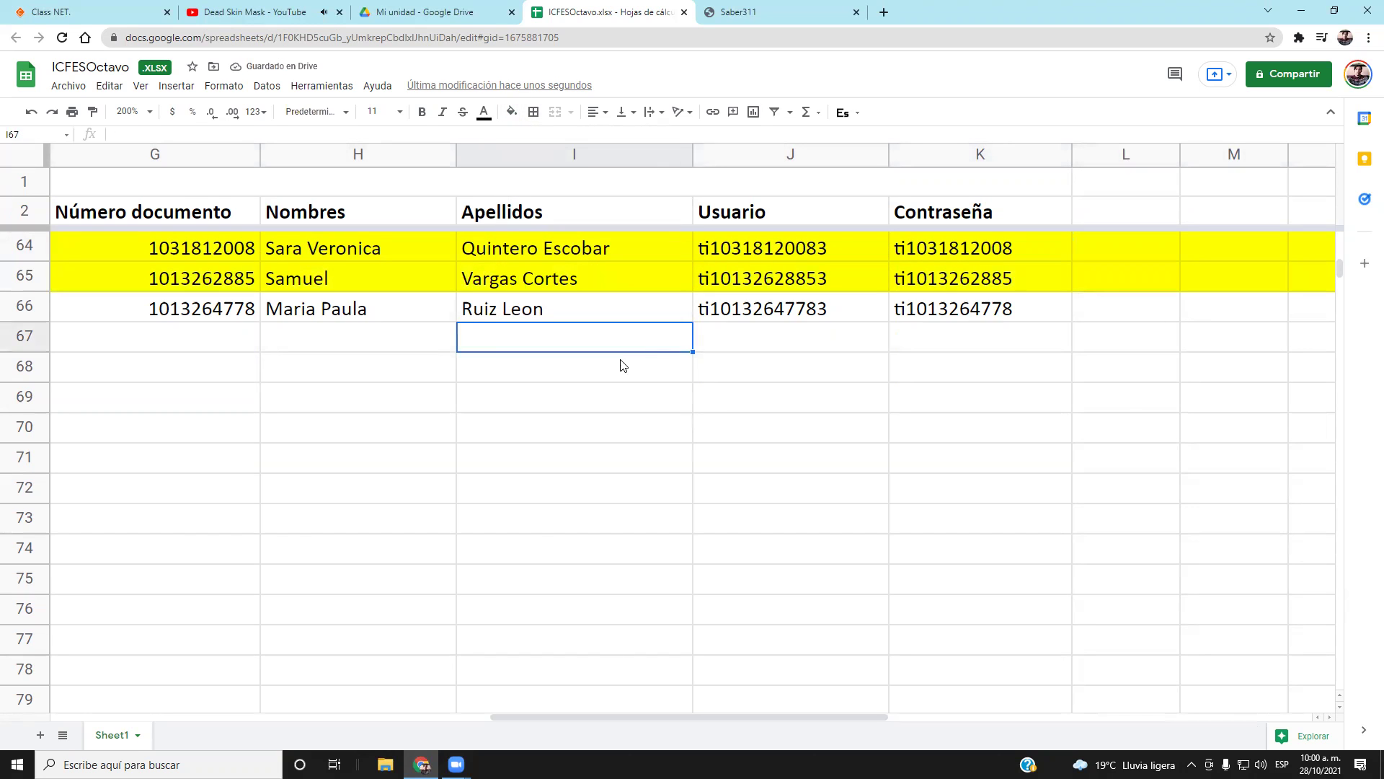
Fill the entire row 66 with yellow to mark the last student's record
click(21, 306)
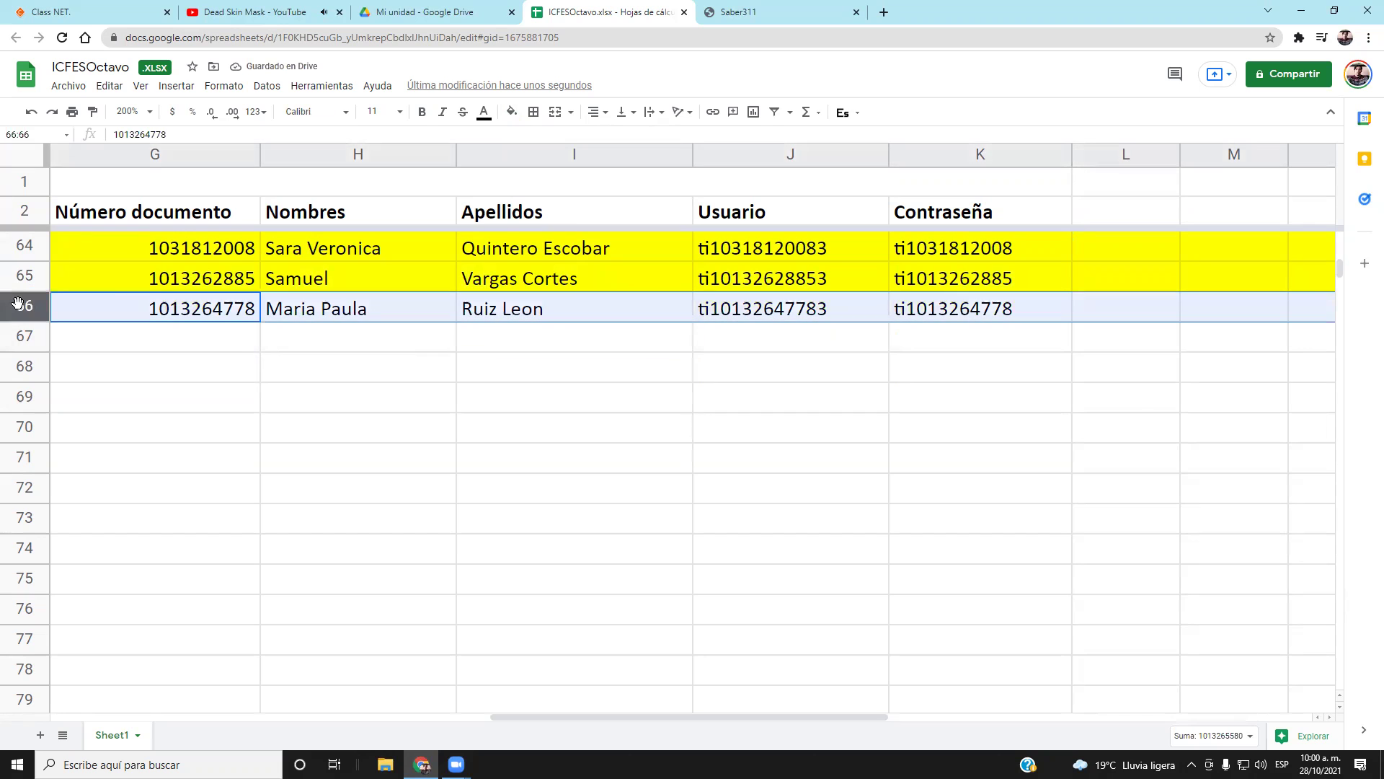
click(511, 114)
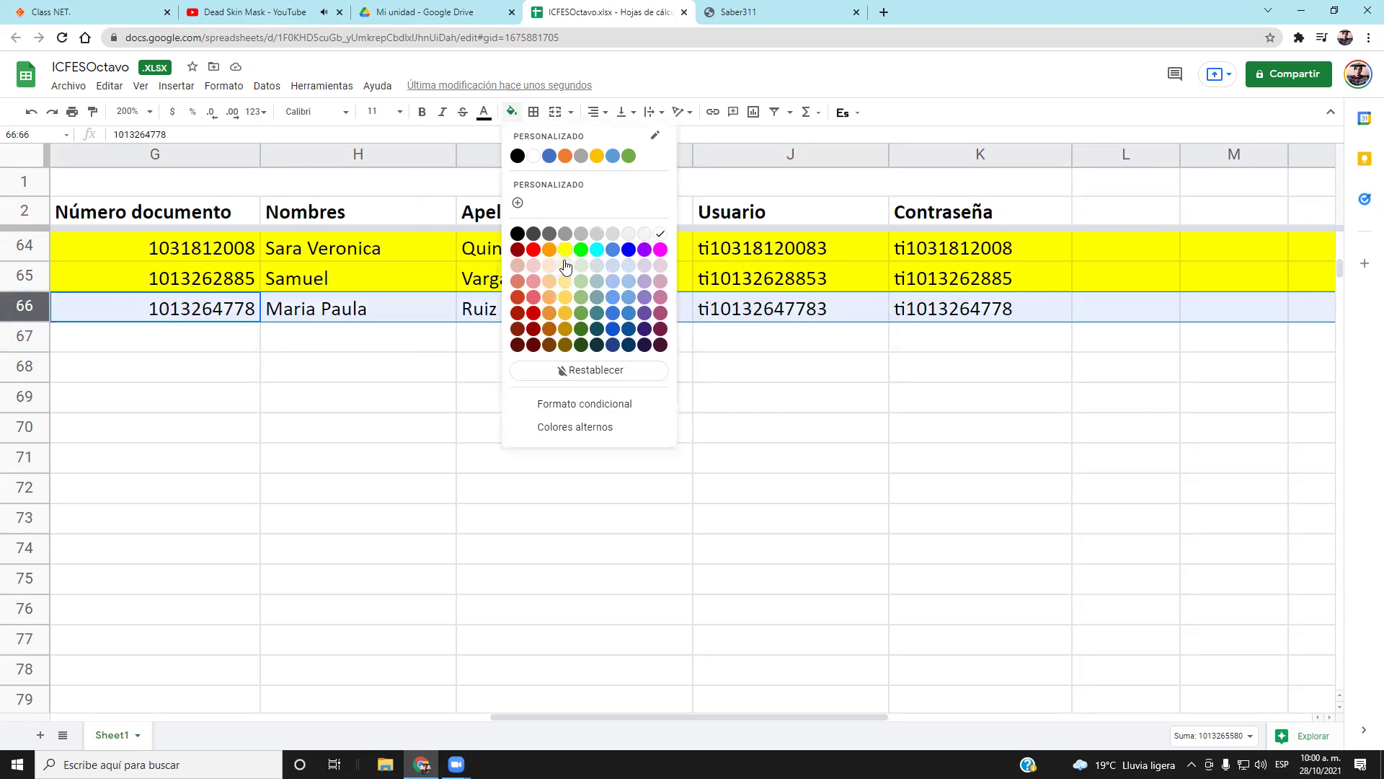
click(564, 249)
click(581, 348)
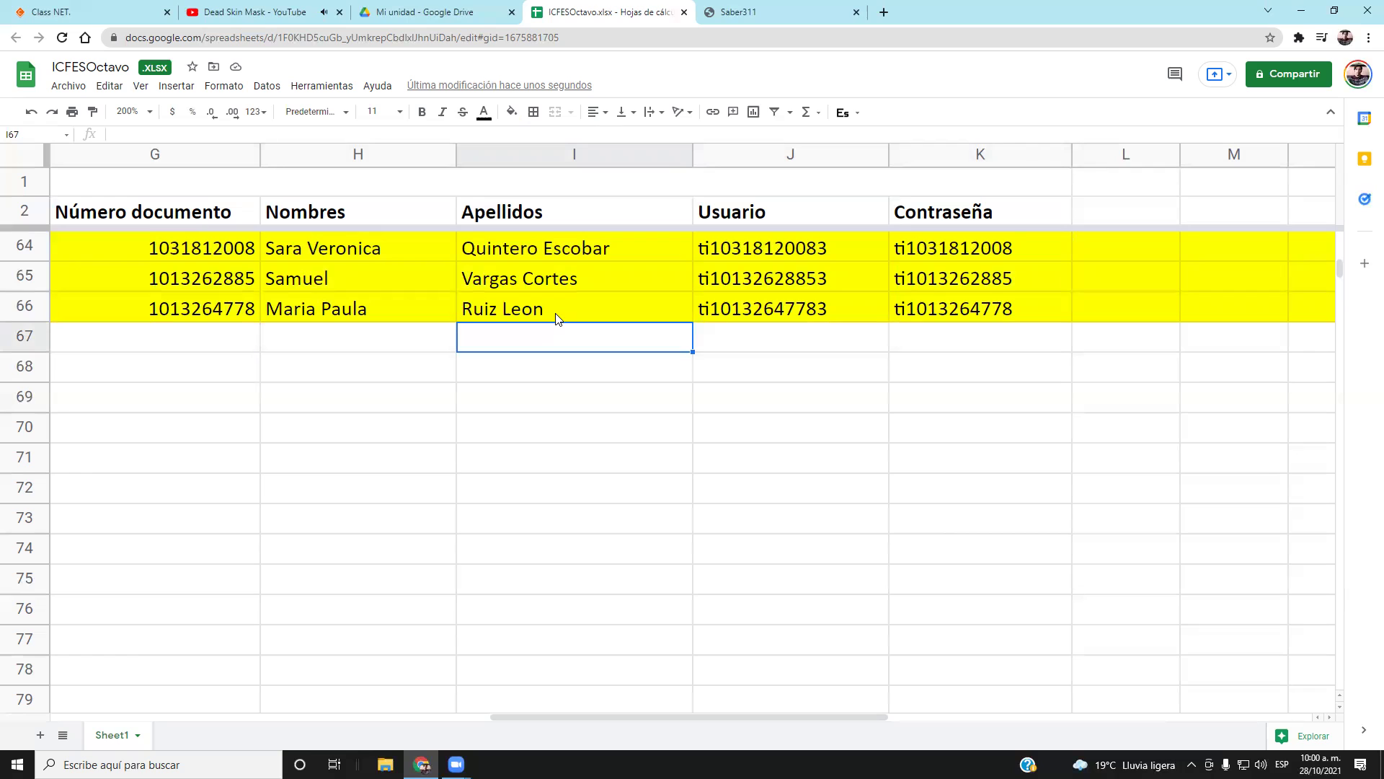
Examine the student list from its last row up to row 3 for marked and unmarked records
click(869, 469)
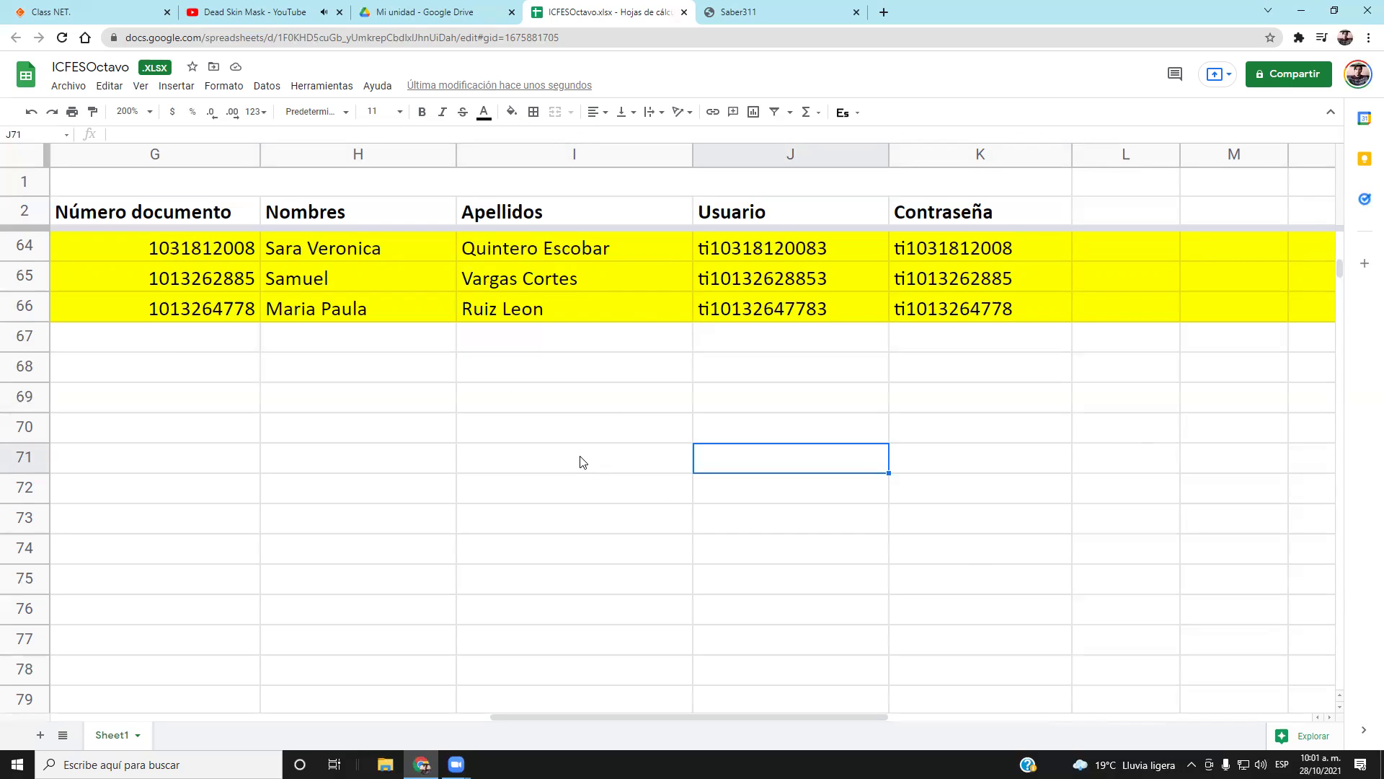
scroll(581, 461, up, 12)
scroll(603, 428, up, 12)
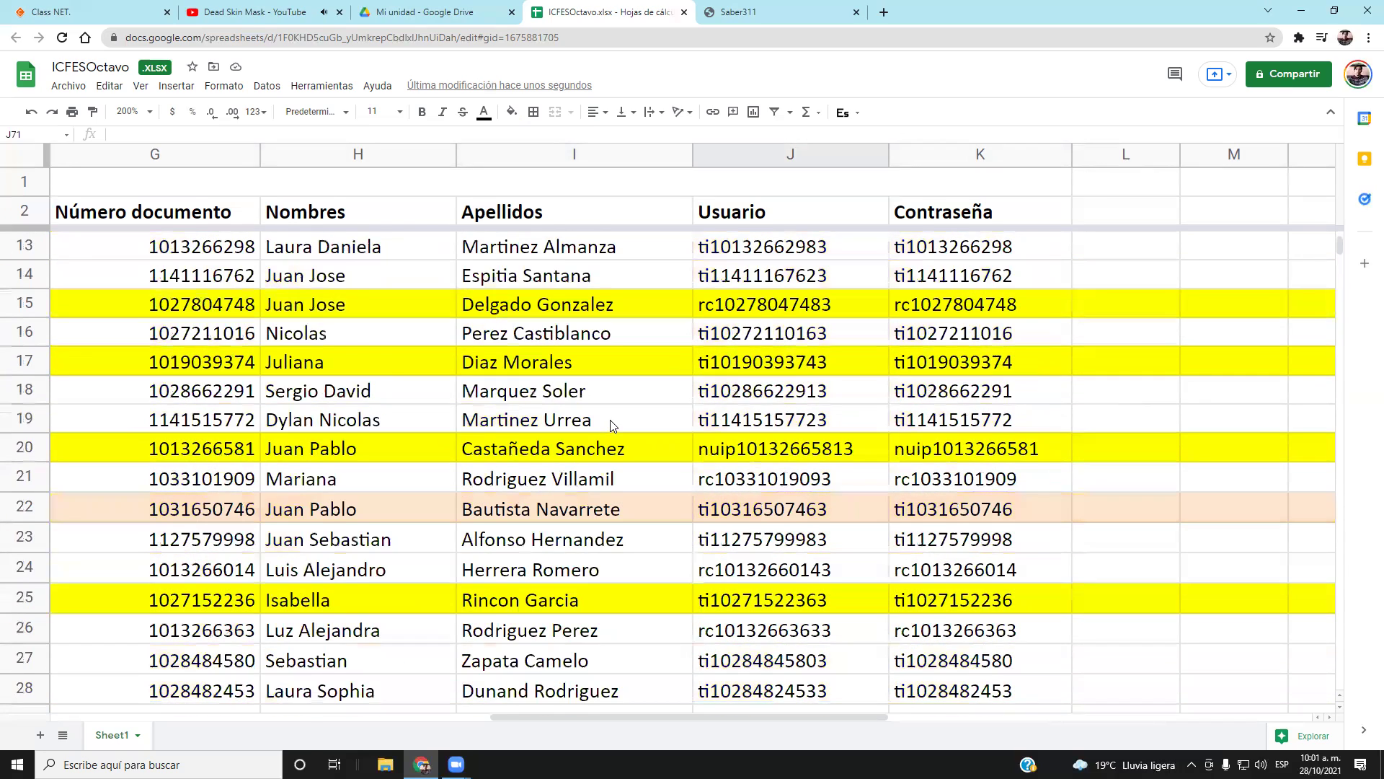
scroll(616, 426, down, 10)
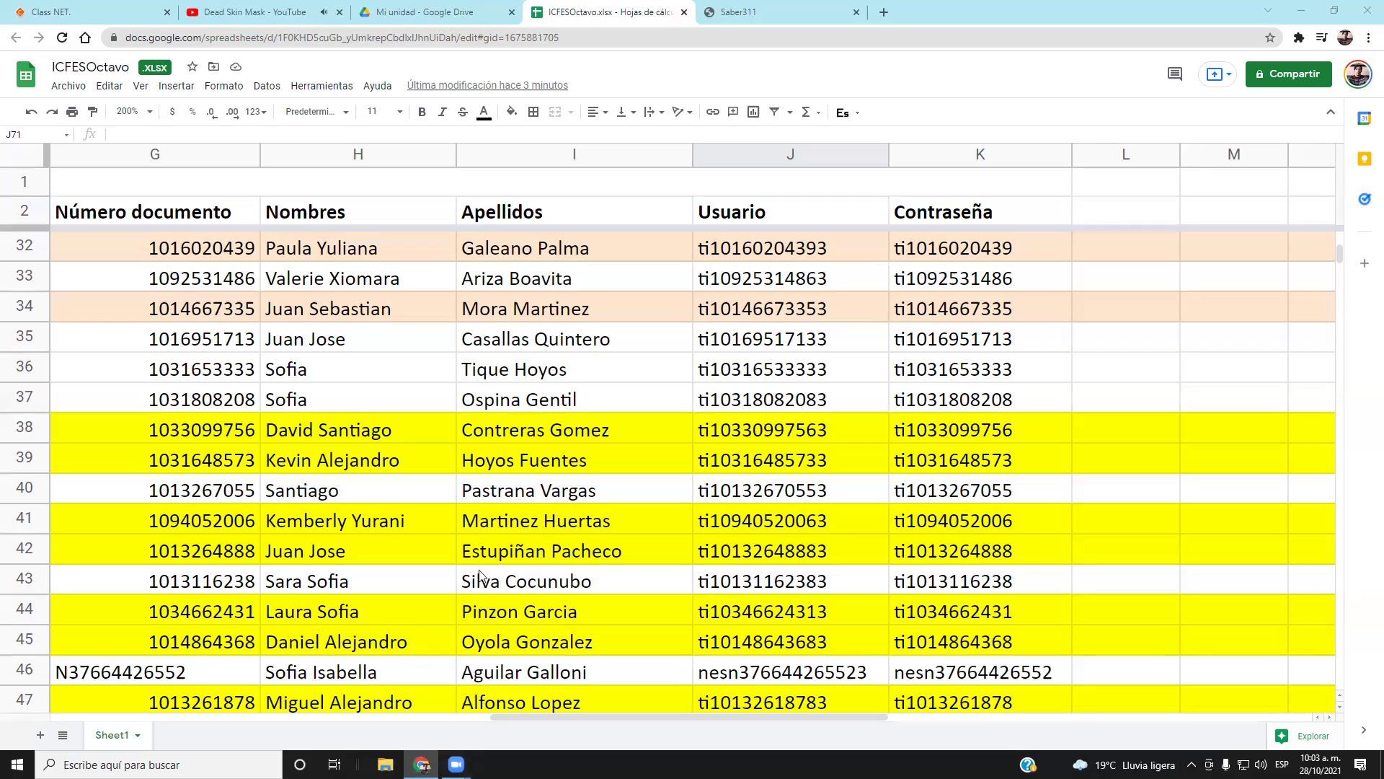
scroll(507, 577, down, 3)
scroll(507, 577, up, 9)
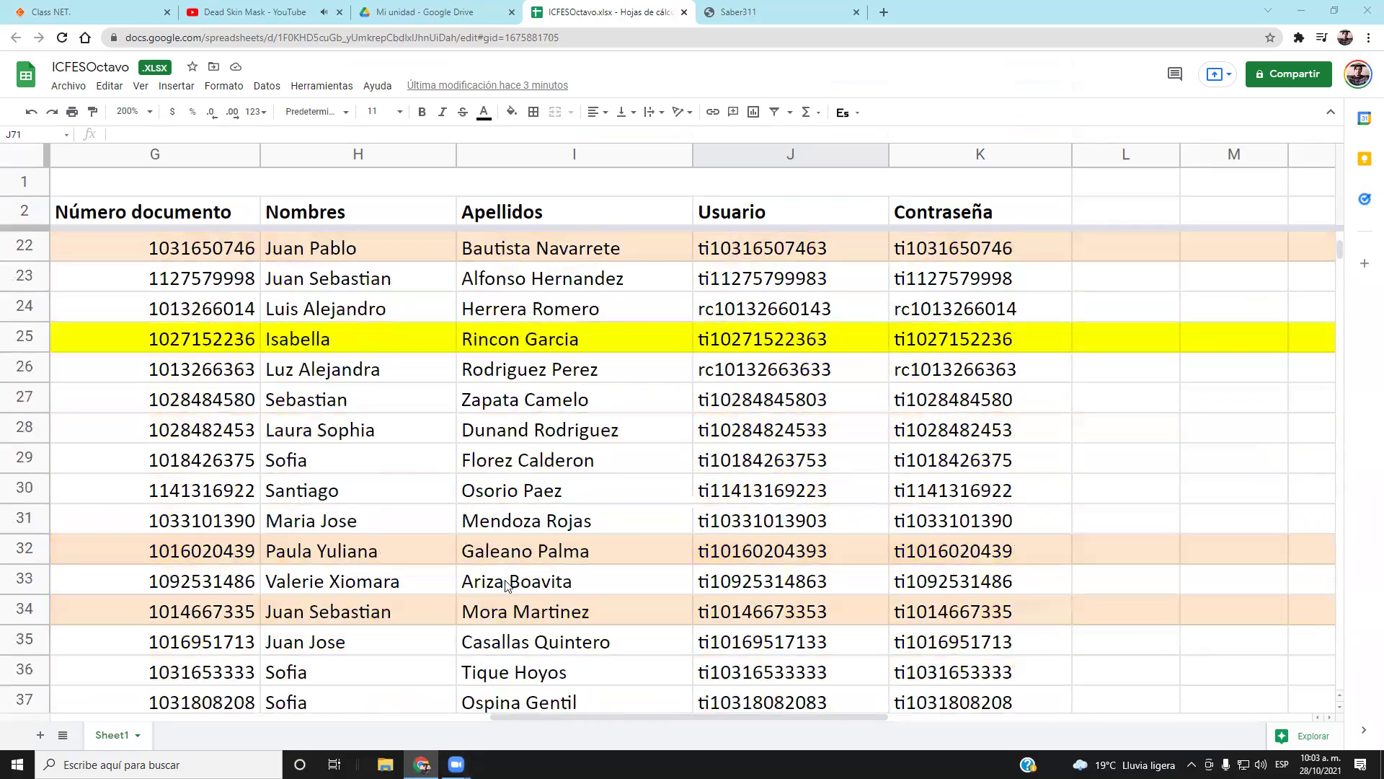
scroll(505, 579, up, 4)
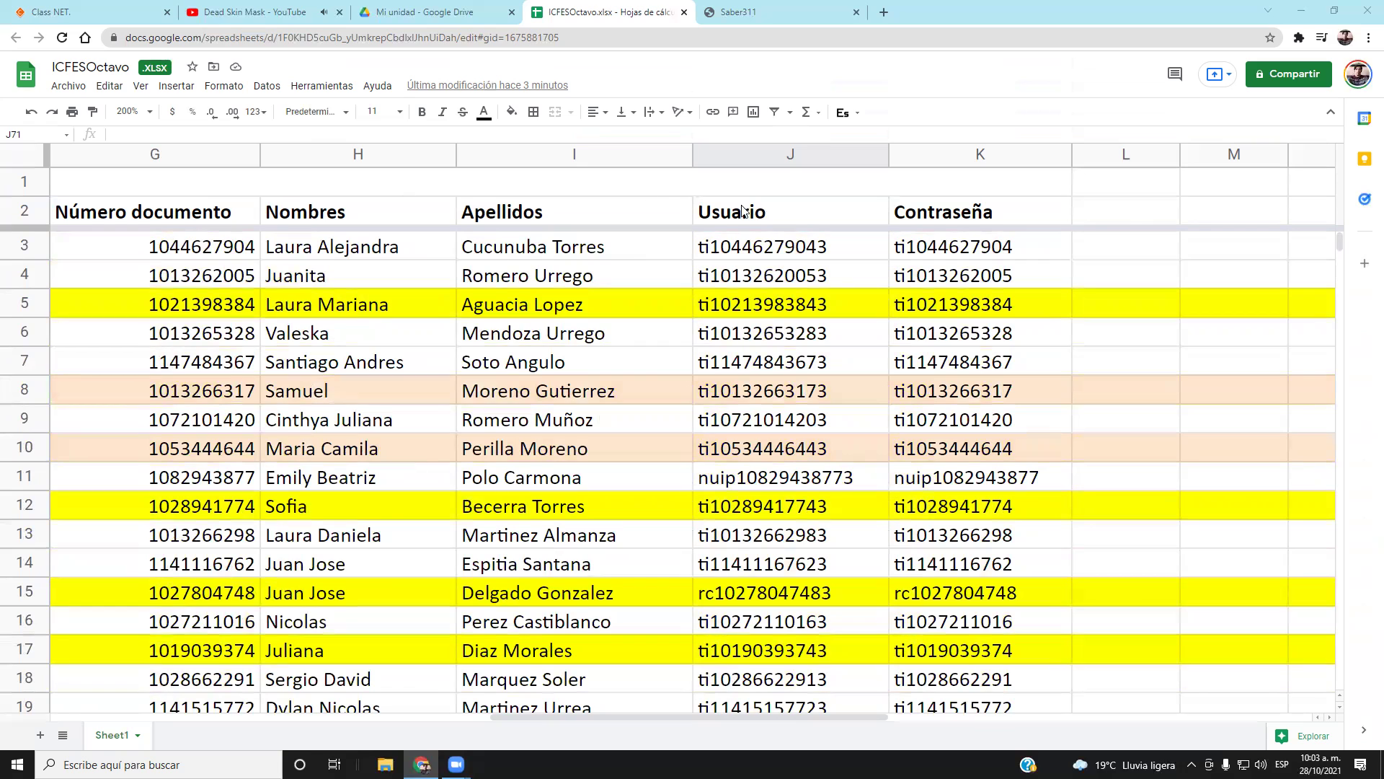